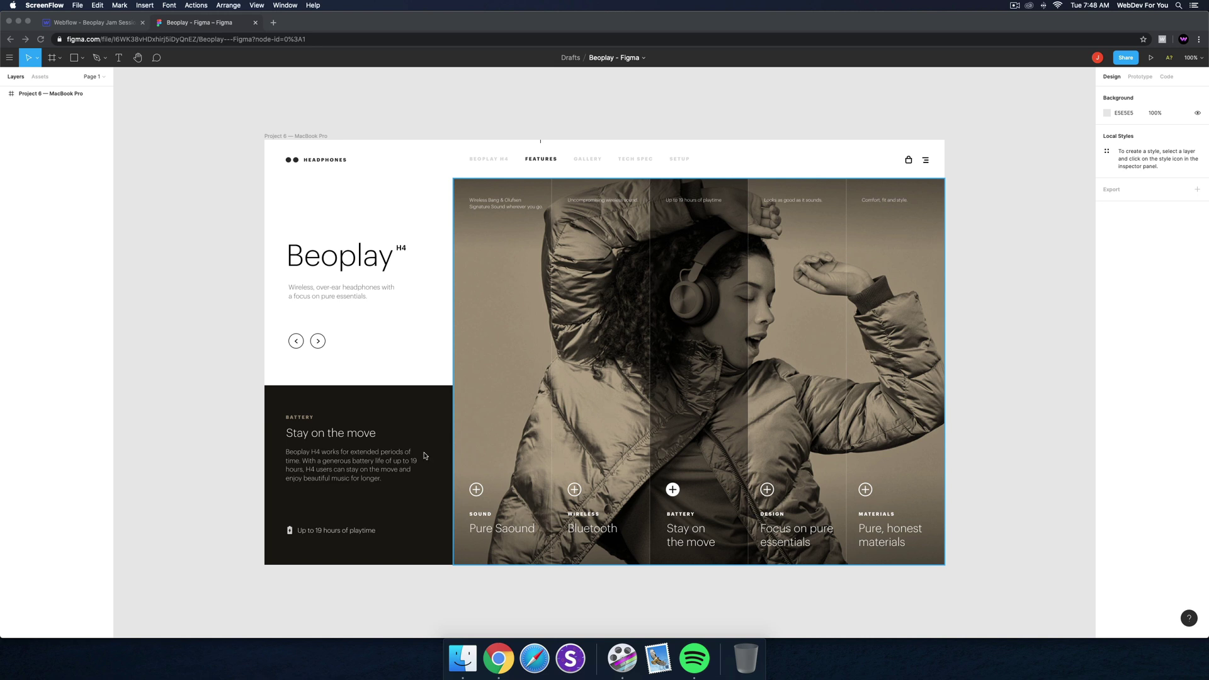
Switch to the Webflow project and set the left slider arrow image's width and height to 12 px.
{"action": "left_click", "coordinate": [115, 27]}
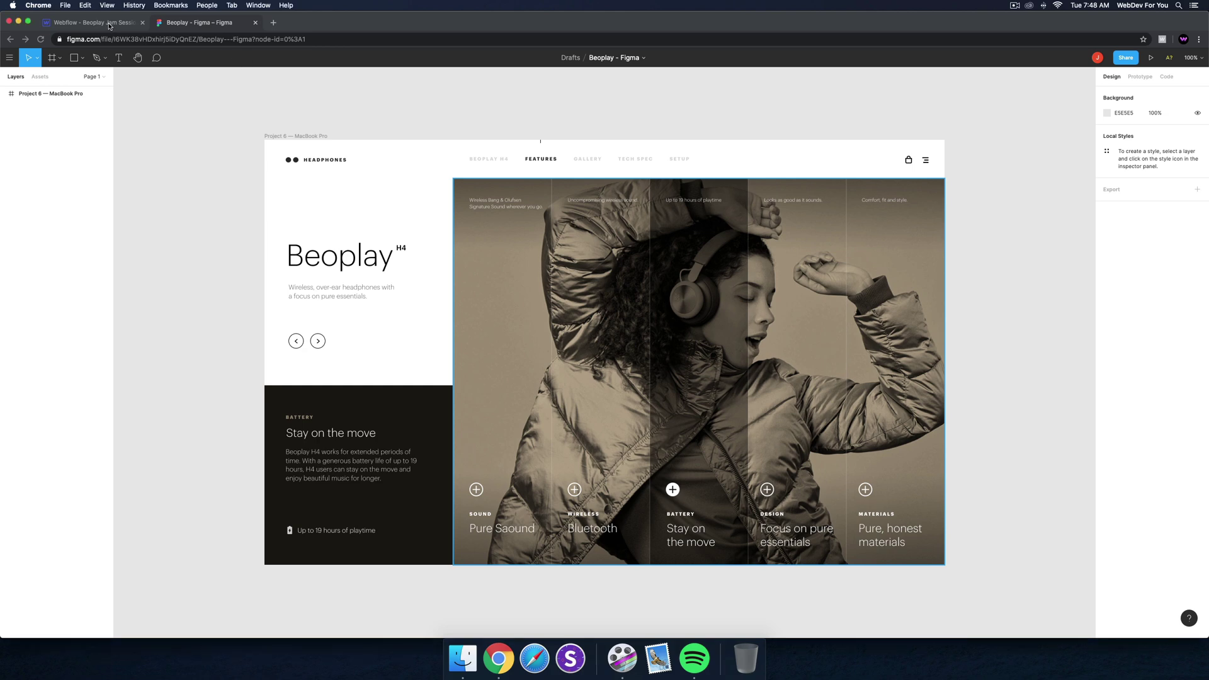
{"action": "left_click", "coordinate": [60, 322]}
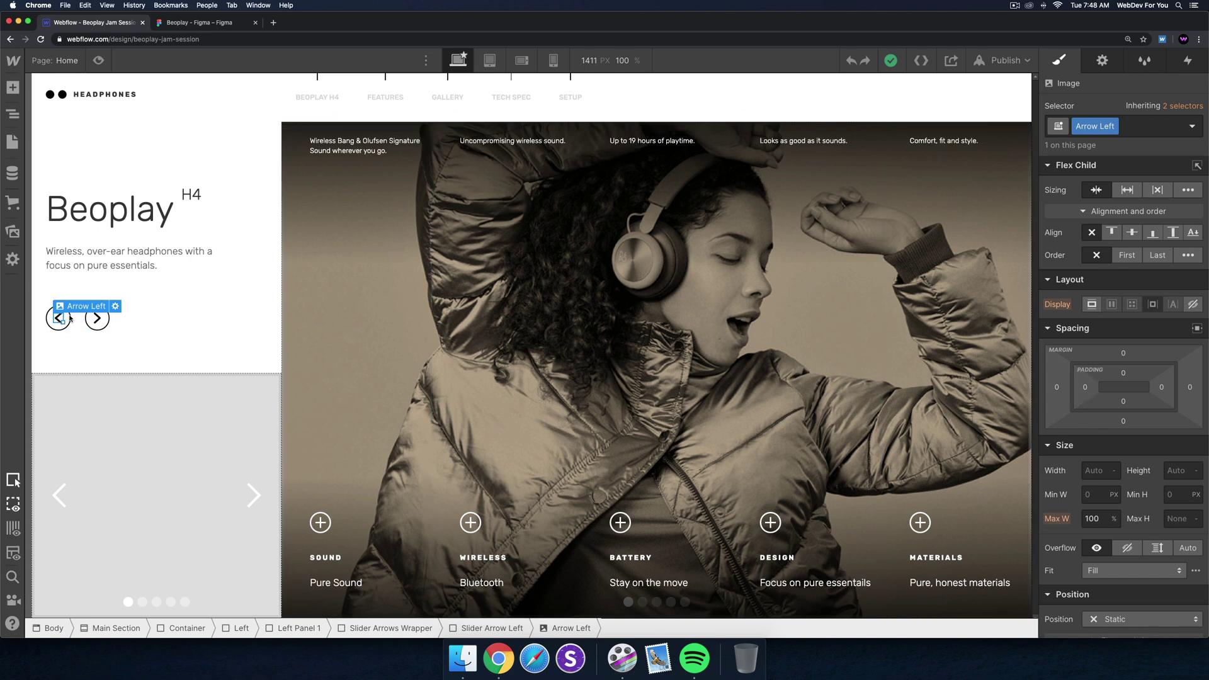
{"action": "left_click", "coordinate": [115, 306]}
{"action": "left_click", "coordinate": [117, 449]}
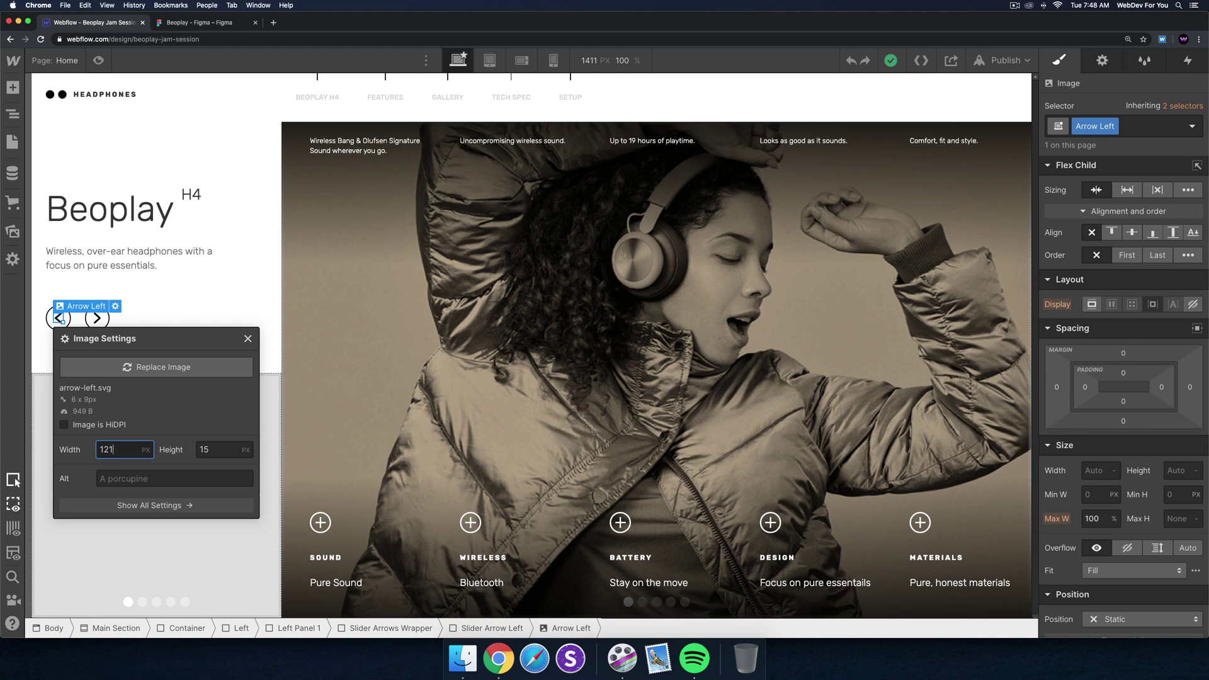
{"action": "key", "text": "Tab"}
{"action": "left_click", "coordinate": [126, 287]}
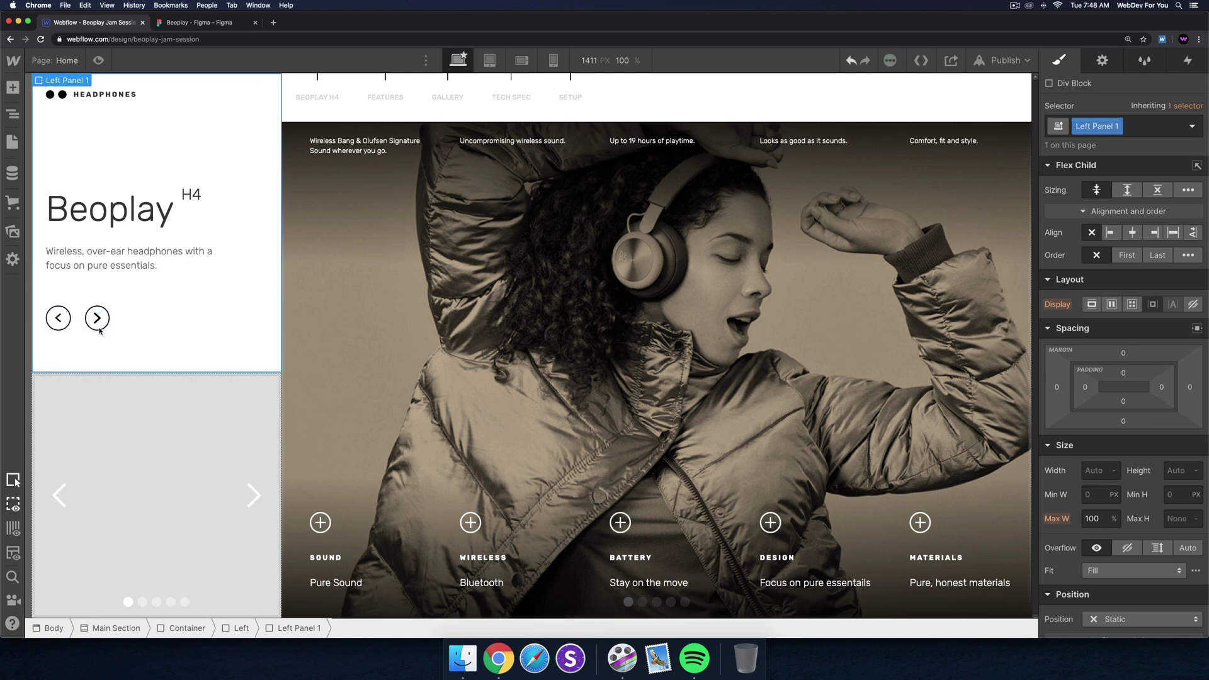
Set the right slider arrow image's width and height to 12 px.
{"action": "left_click", "coordinate": [96, 318]}
{"action": "left_click", "coordinate": [158, 306]}
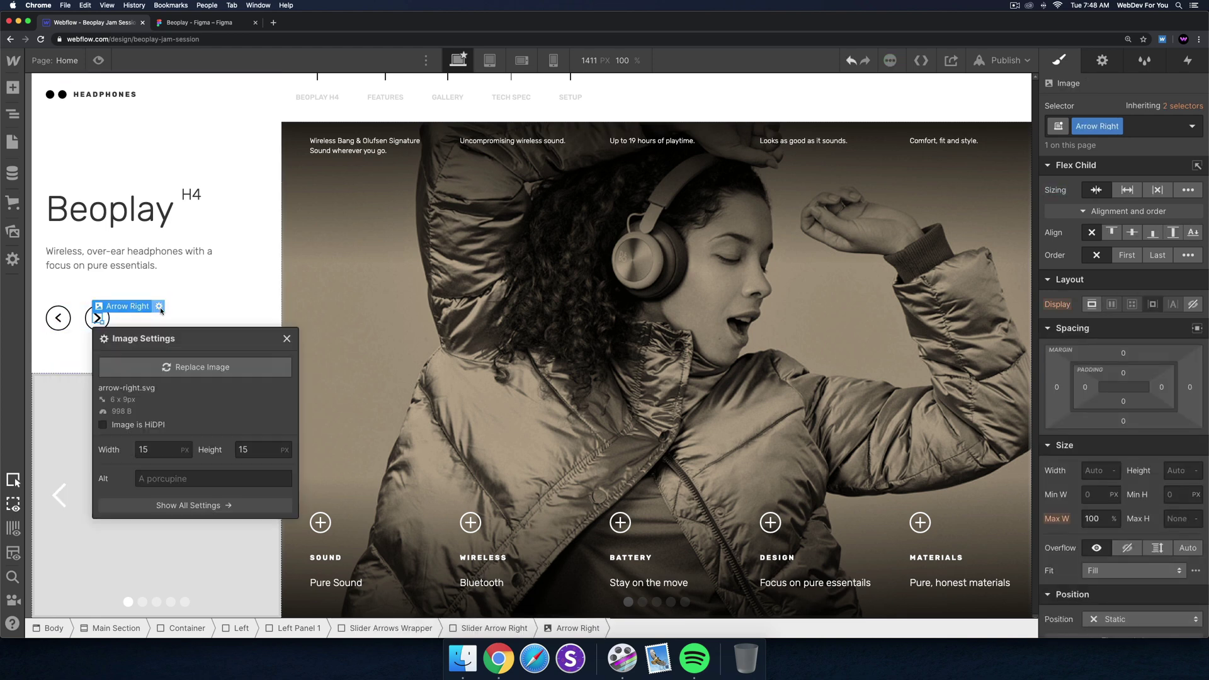
{"action": "left_click", "coordinate": [161, 449]}
{"action": "type", "text": "12"}
{"action": "key", "text": "Tab"}
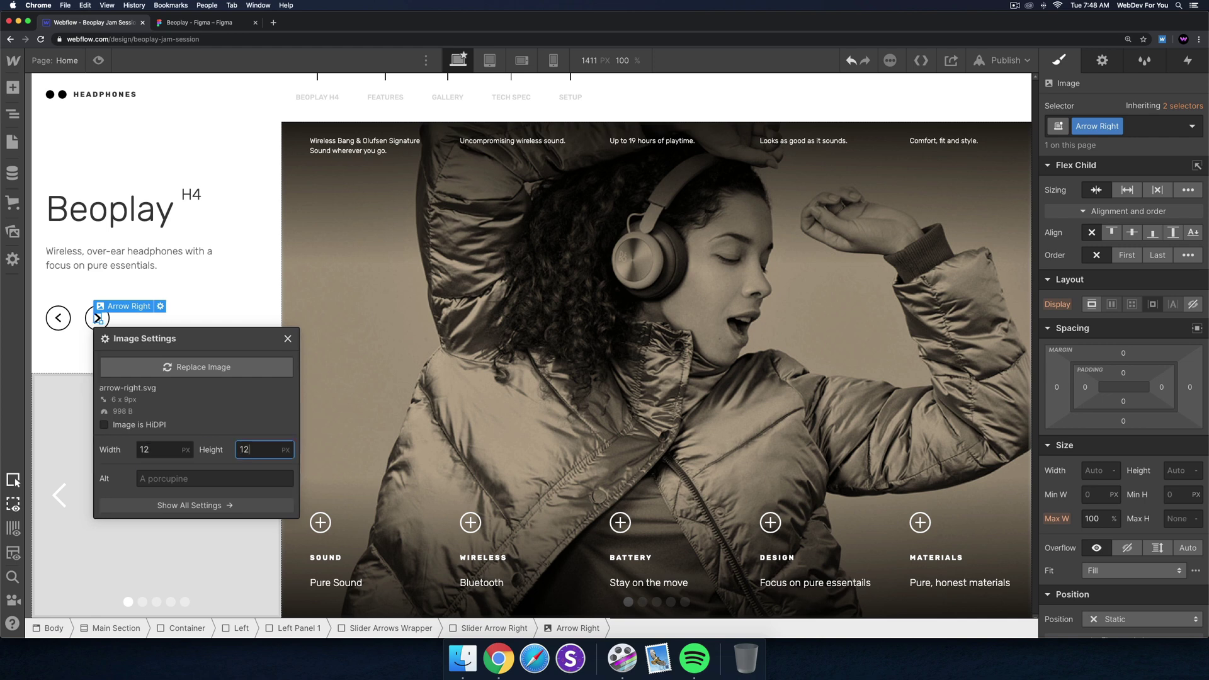
{"action": "left_click", "coordinate": [136, 258]}
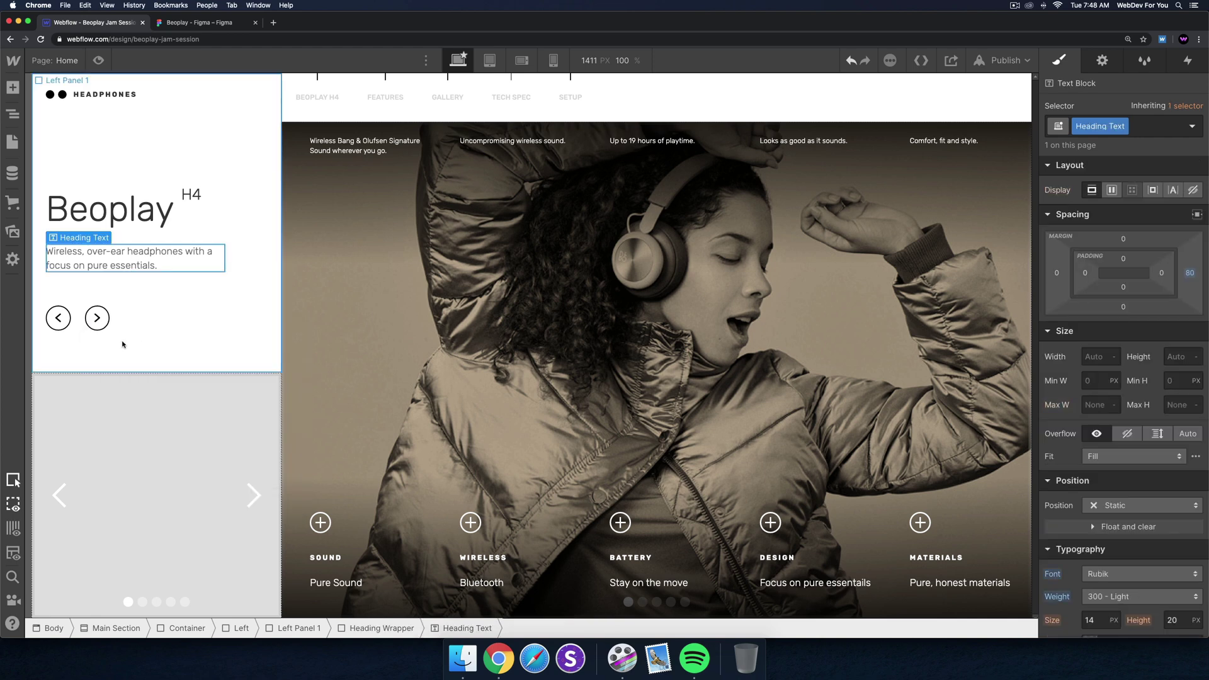
Add a left margin of about 3 px to the right arrow image and a right margin of about 2 px to the left one.
{"action": "left_click", "coordinate": [97, 317]}
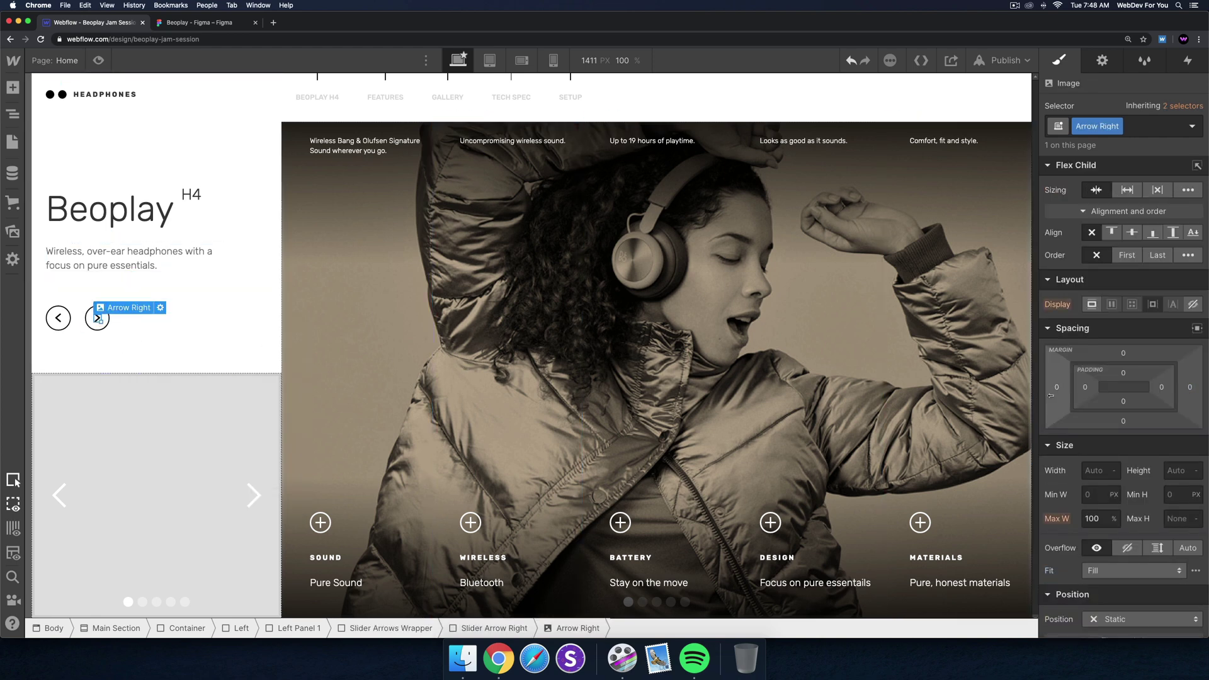
{"action": "left_click_drag", "start_coordinate": [1056, 388], "coordinate": [1054, 387]}
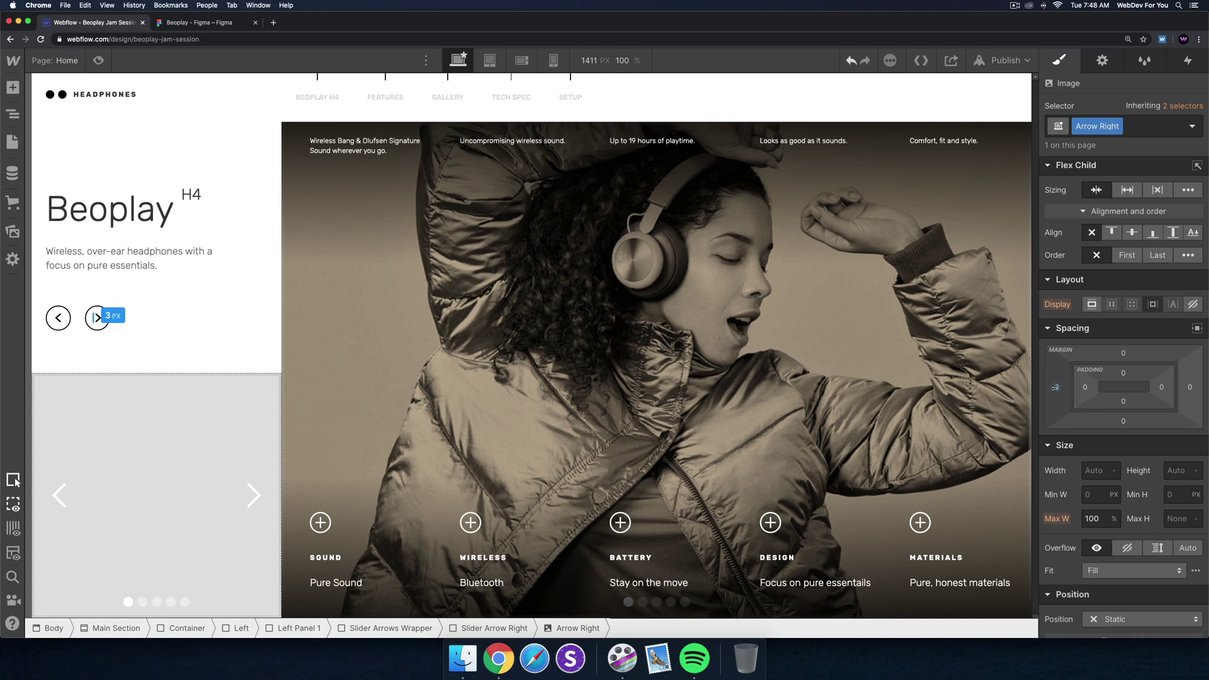
{"action": "left_click", "coordinate": [217, 370]}
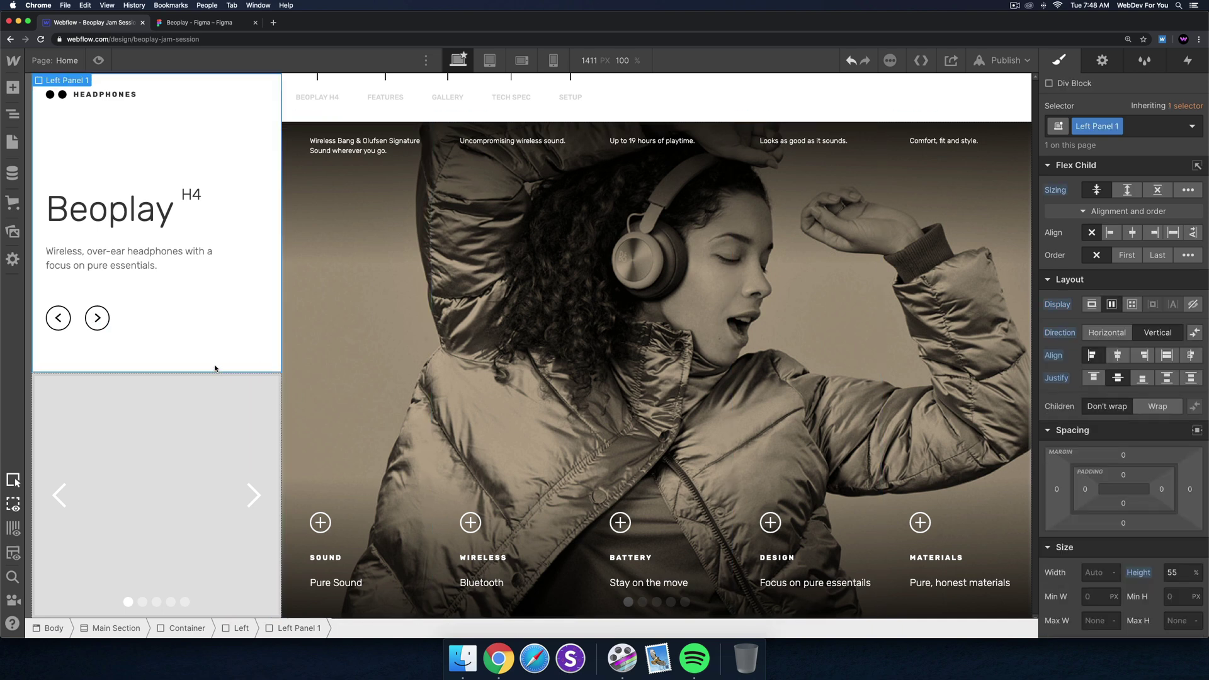
{"action": "left_click", "coordinate": [58, 319]}
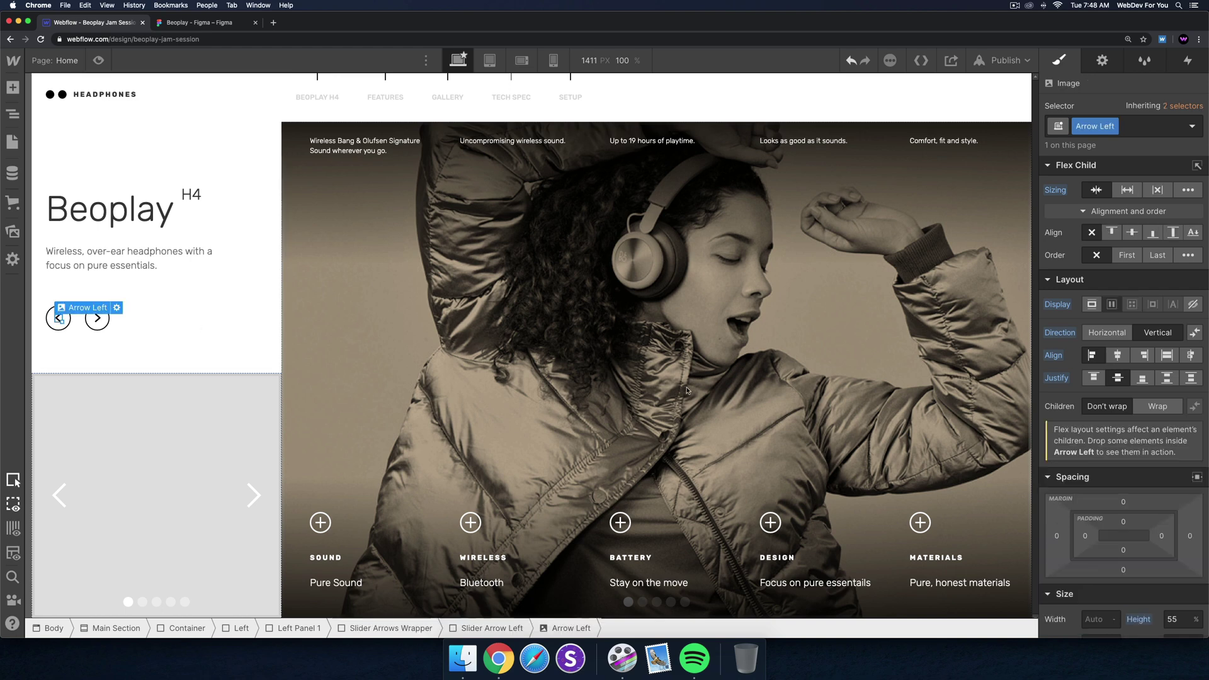
{"action": "left_click_drag", "start_coordinate": [1191, 389], "coordinate": [1191, 385]}
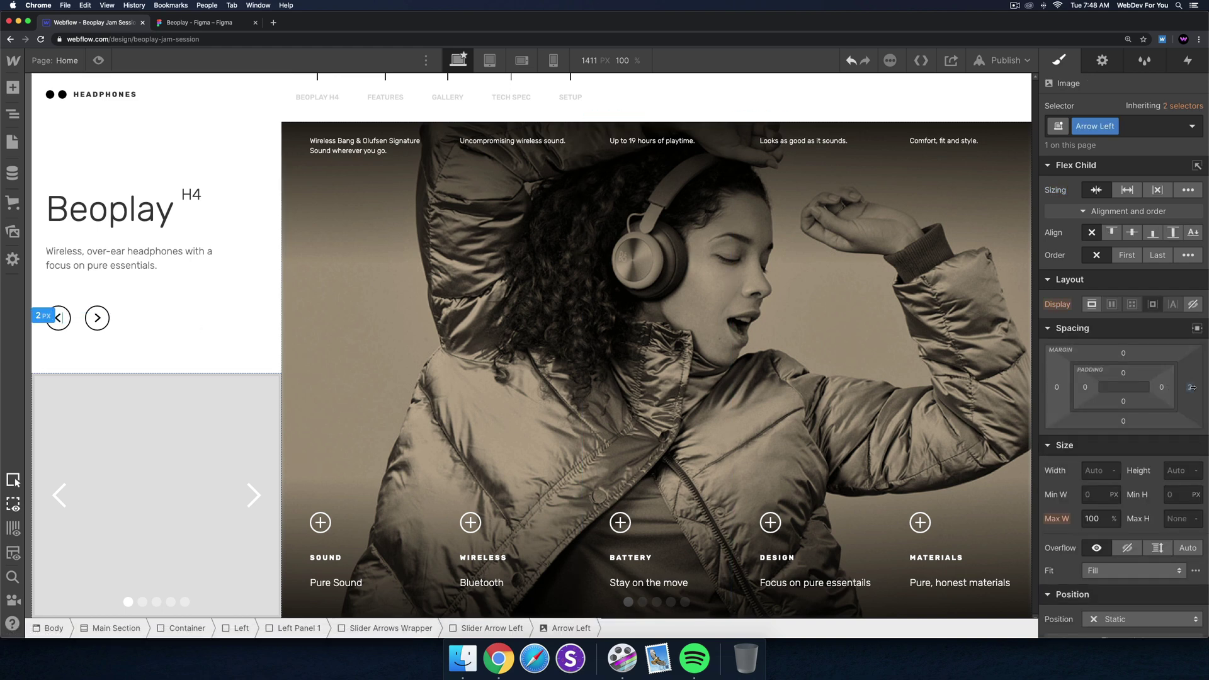
{"action": "left_click", "coordinate": [231, 343]}
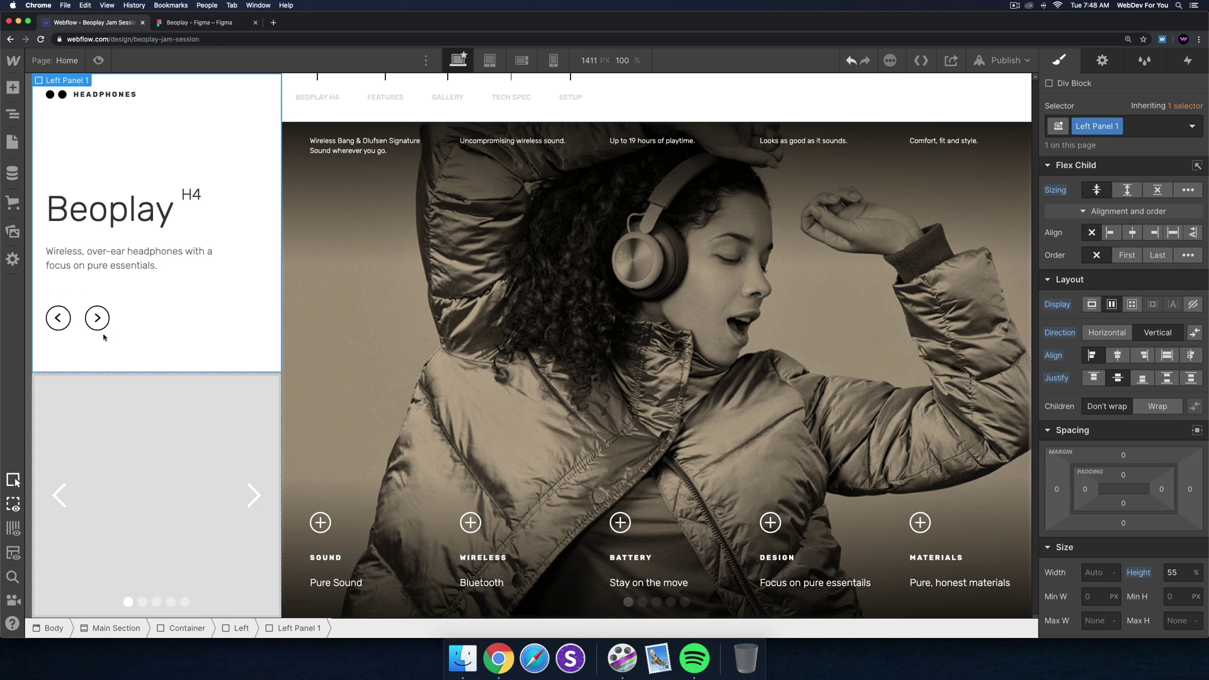
Insert a div block into Slide 1 of the grey slider below the arrow buttons.
{"action": "left_click", "coordinate": [195, 23]}
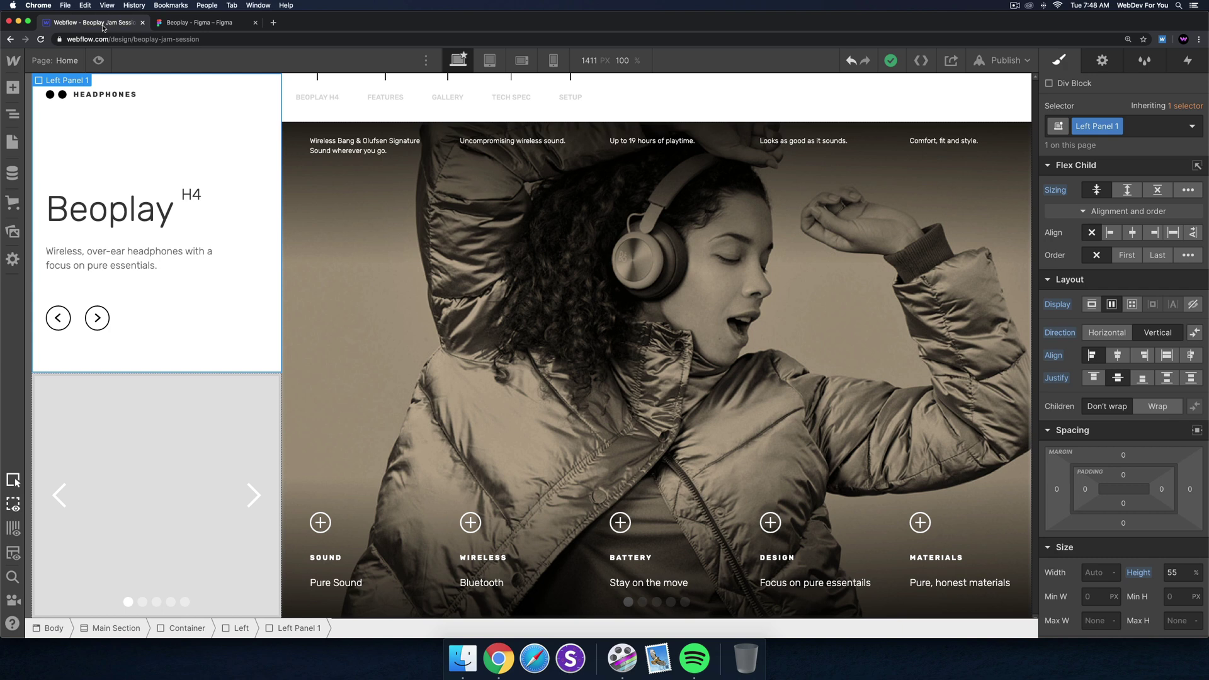
{"action": "left_click", "coordinate": [103, 25]}
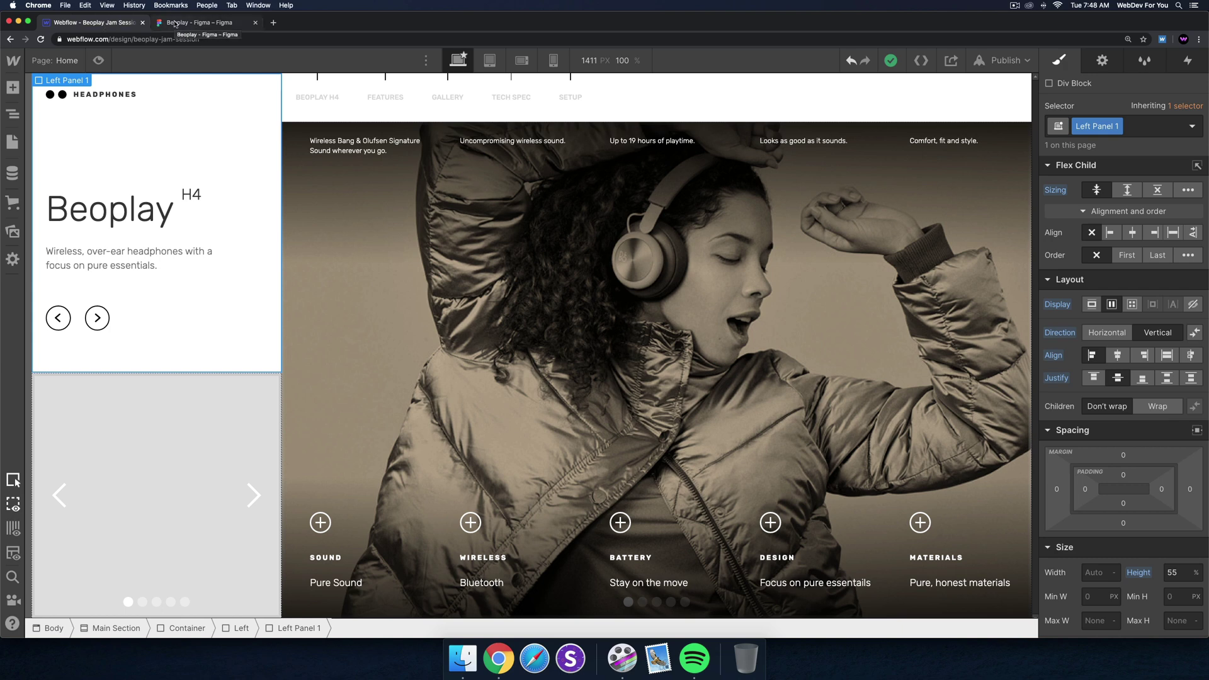
{"action": "left_click", "coordinate": [143, 452]}
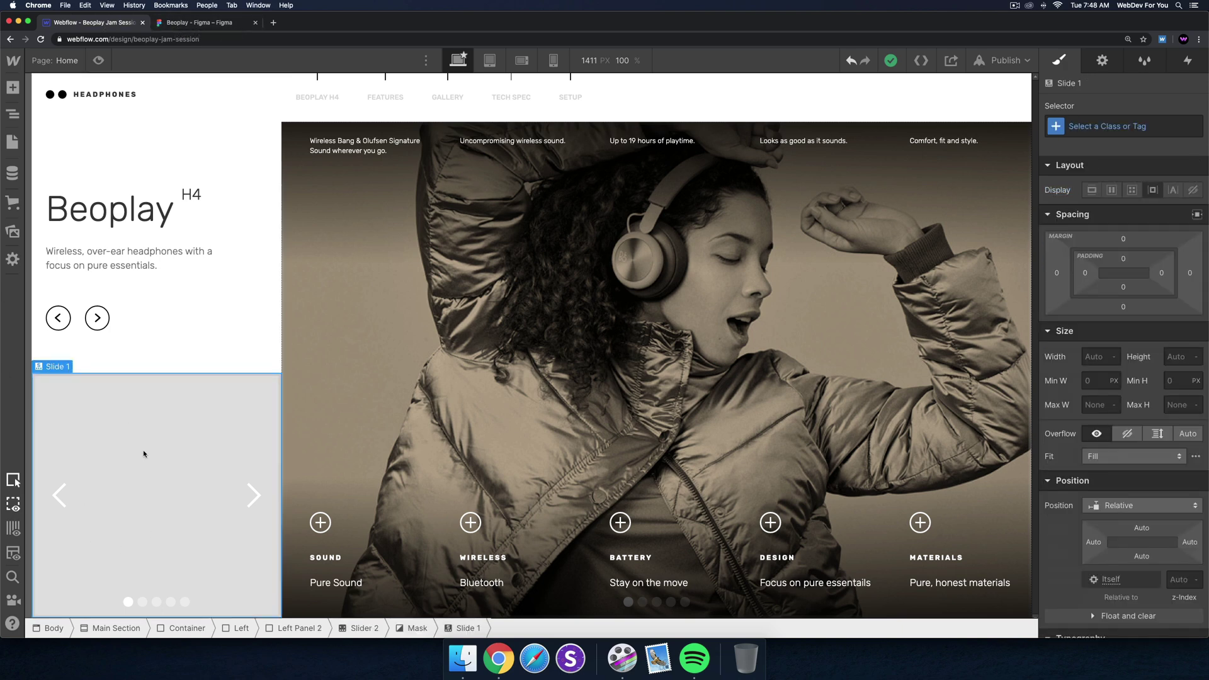
{"action": "key", "text": "super+e"}
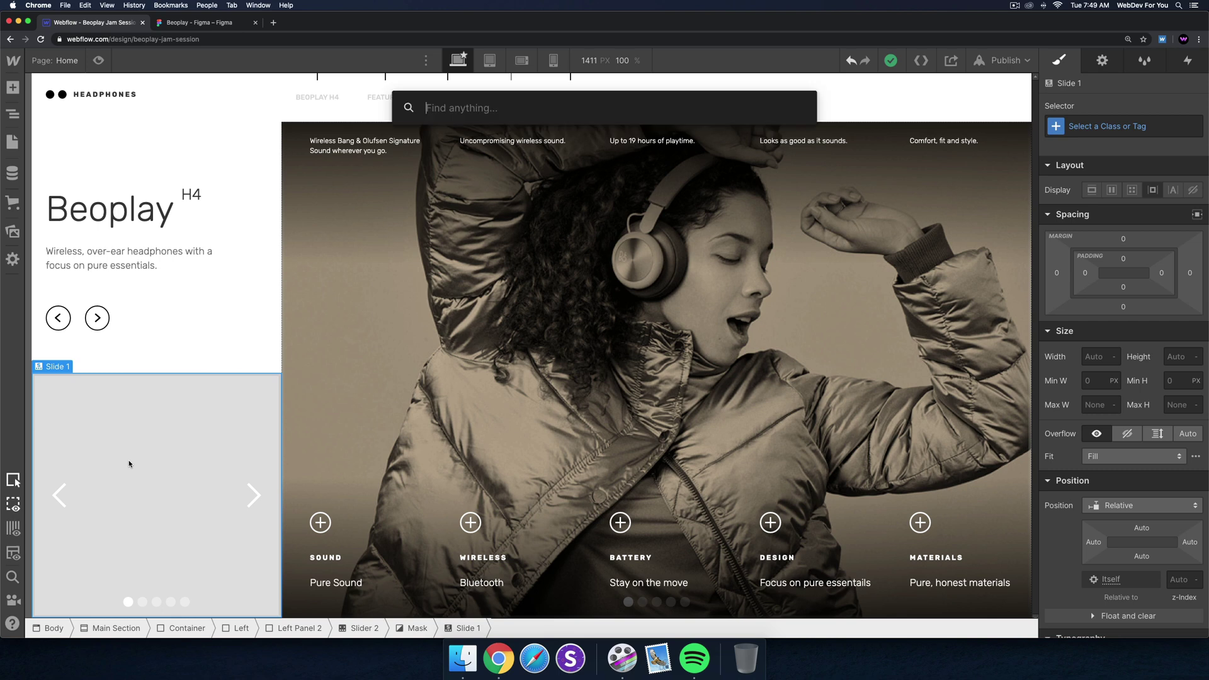
{"action": "type", "text": "div"}
{"action": "key", "text": "Return"}
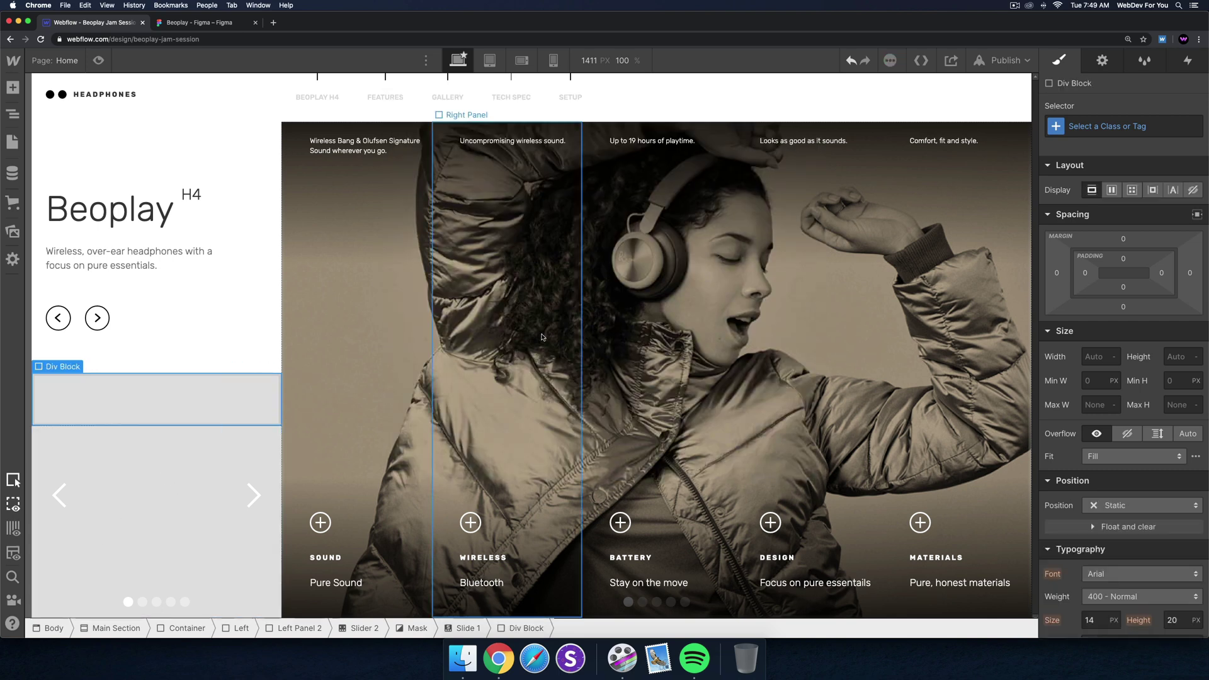
Give the new div block in Slide 1 the class Left Slide Content.
{"action": "left_click", "coordinate": [1152, 127]}
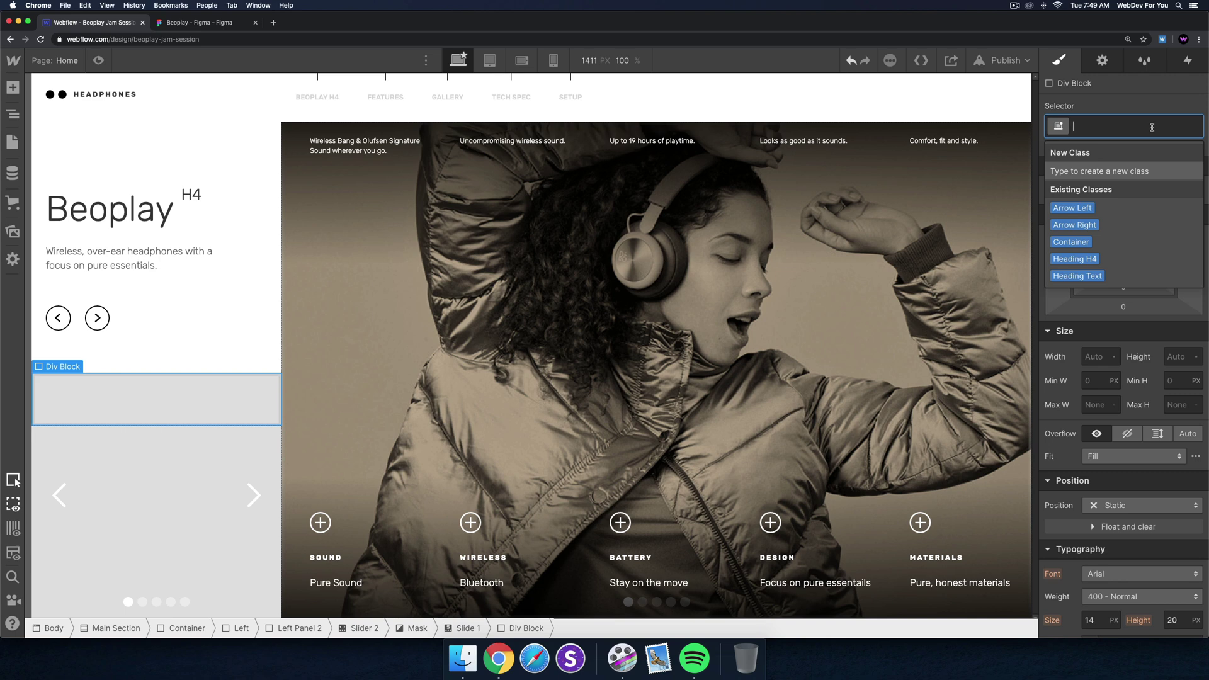
{"action": "type", "text": "Left"}
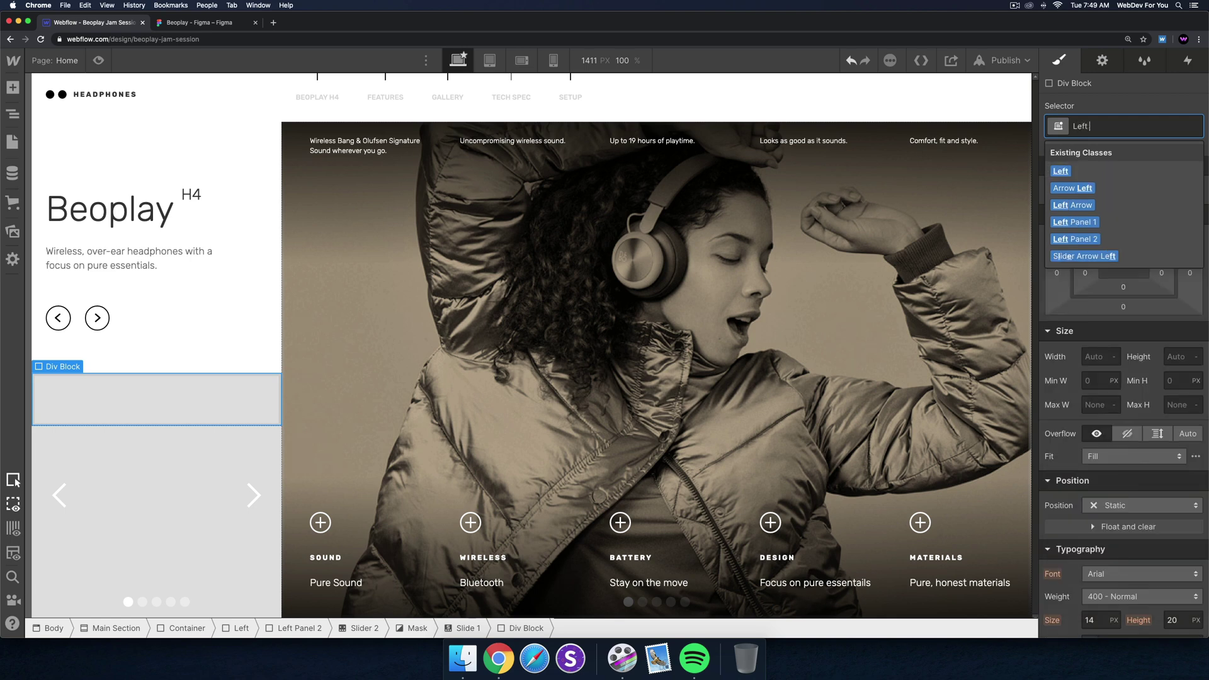
{"action": "type", "text": " Slide"}
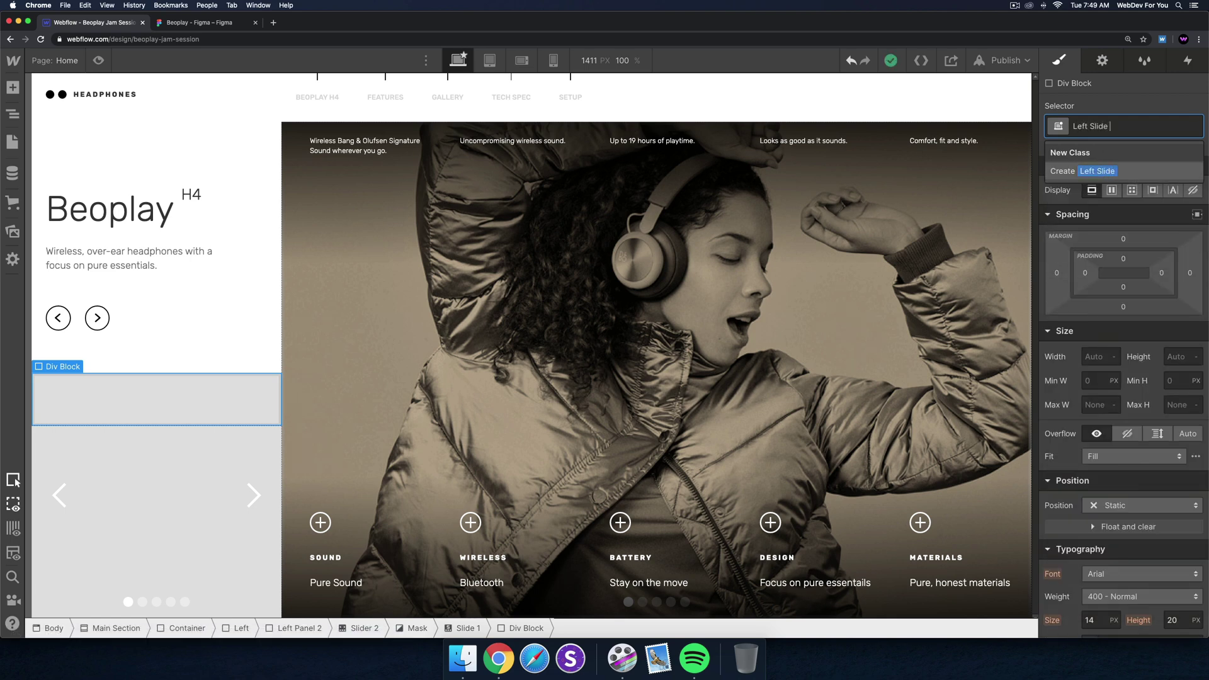
{"action": "type", "text": " Content"}
{"action": "key", "text": "Return"}
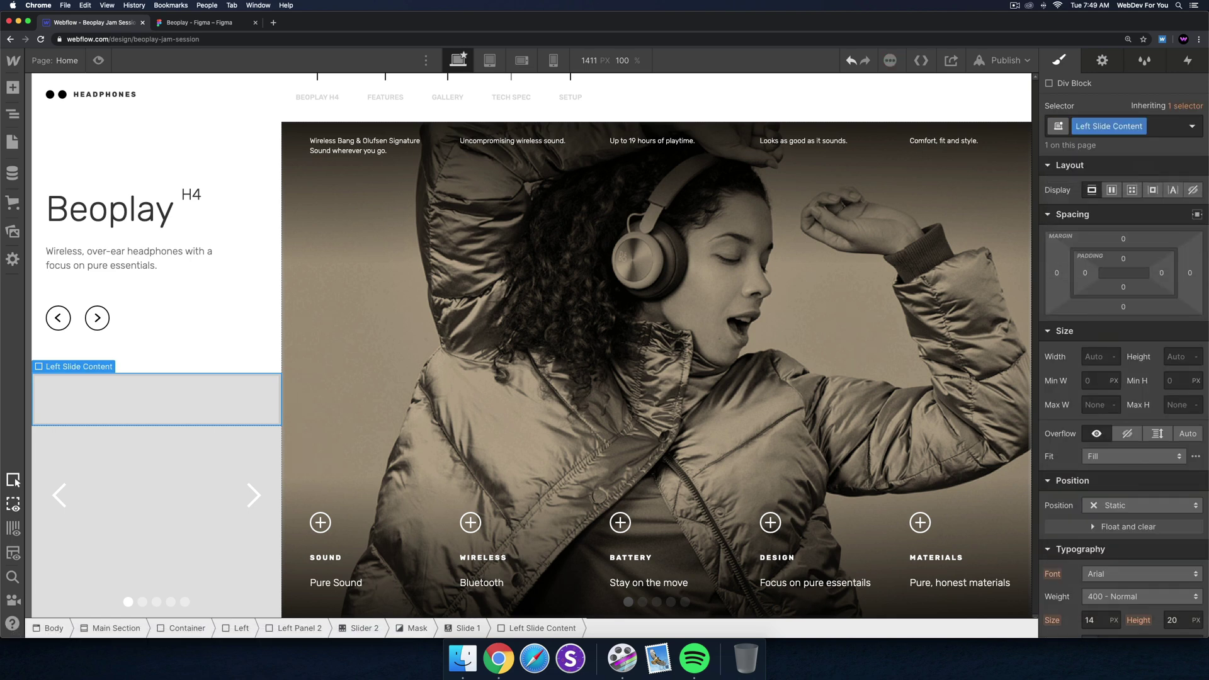
Set Left Slide Content to absolute position with the full-cover preset so it fills the slide.
{"action": "scroll", "coordinate": [1146, 252], "scroll_direction": "down", "scroll_amount": 5}
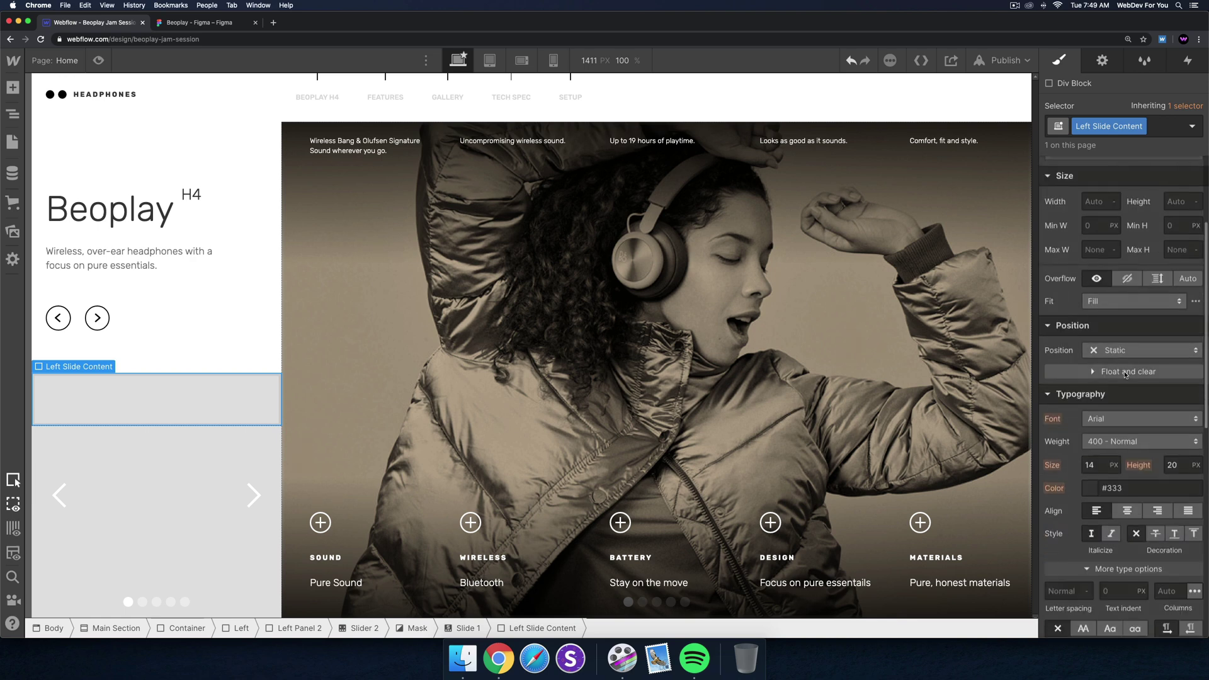
{"action": "left_click", "coordinate": [1125, 332]}
{"action": "left_click", "coordinate": [1195, 351]}
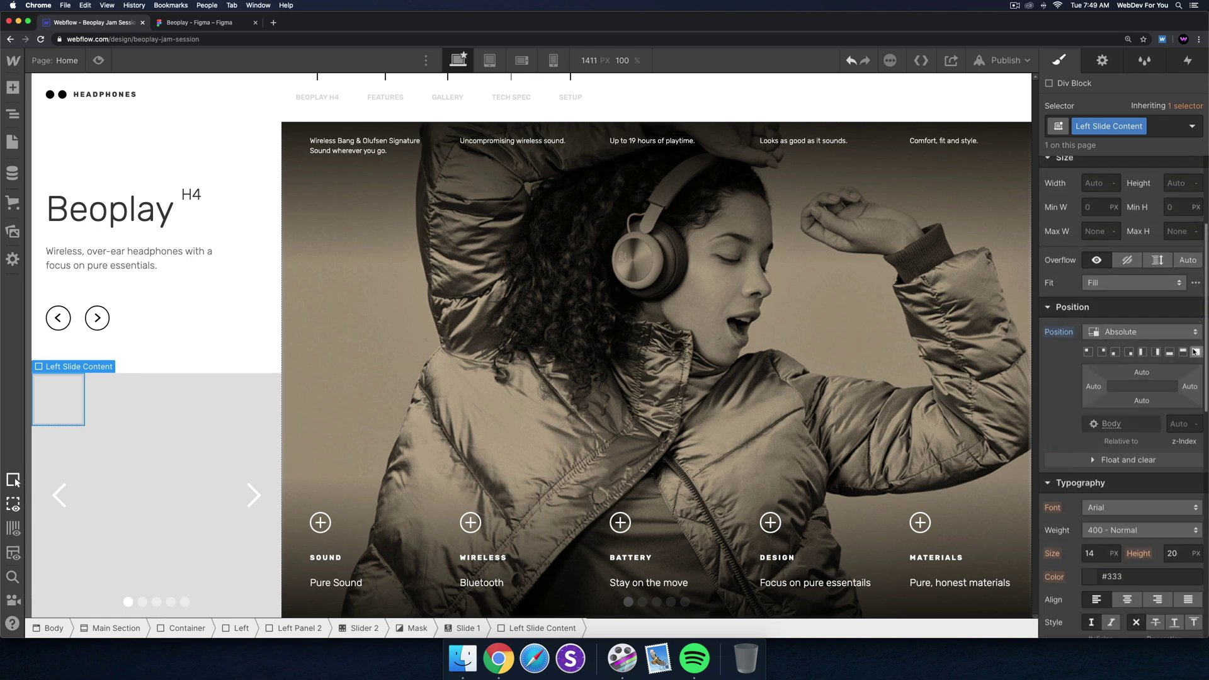
{"action": "left_click", "coordinate": [1196, 352]}
Make Left Slide Content a flex container with its children centred in both alignment and justification.
{"action": "scroll", "coordinate": [1121, 258], "scroll_direction": "up", "scroll_amount": 5}
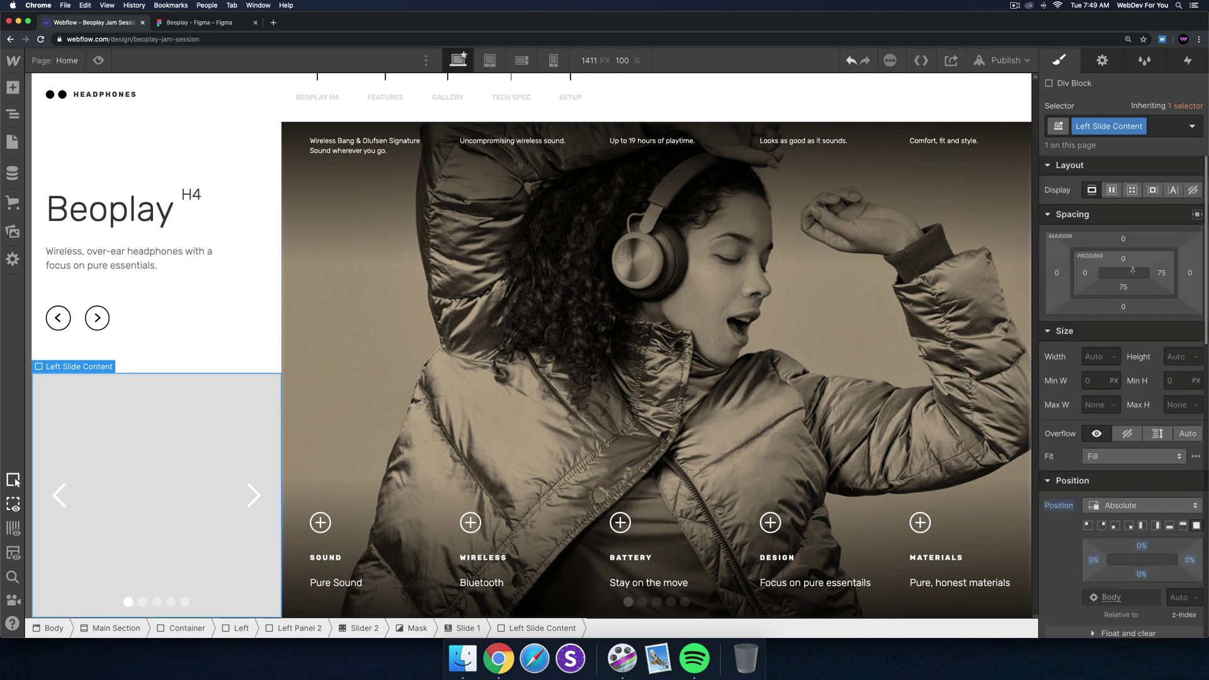
{"action": "left_click", "coordinate": [1111, 190]}
{"action": "left_click", "coordinate": [1116, 241]}
{"action": "left_click", "coordinate": [1117, 263]}
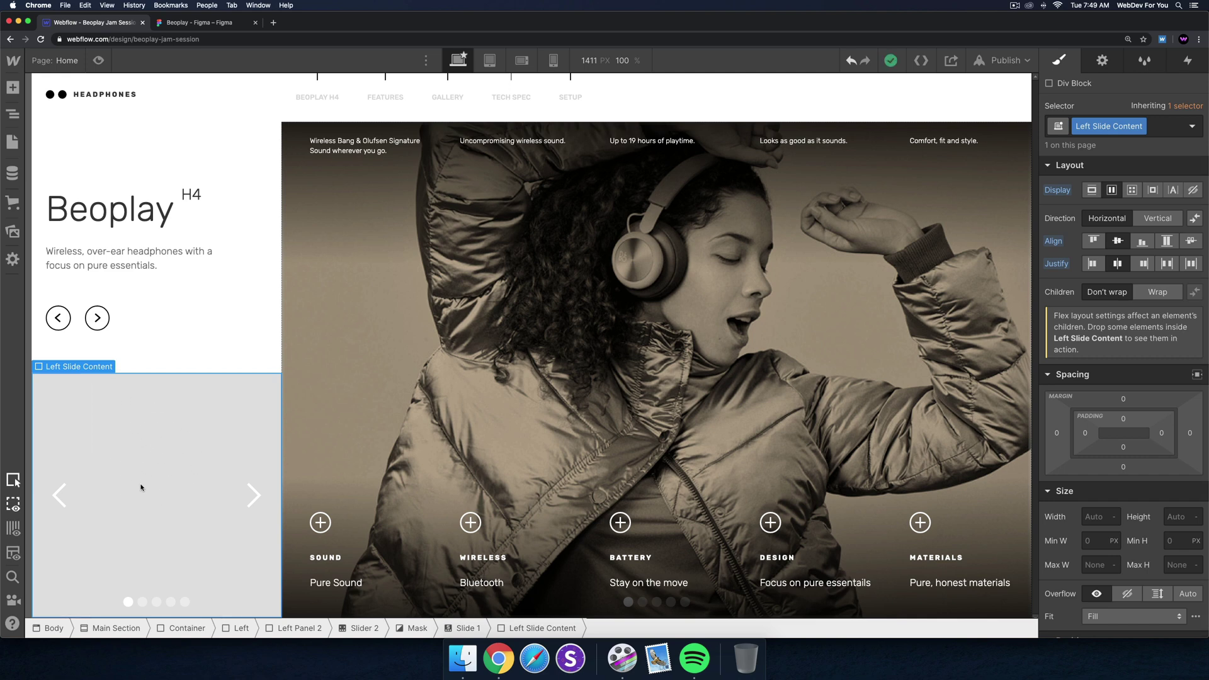
Insert a div block inside Left Slide Content and give it the class Left Content Wrapper.
{"action": "key", "text": "super+e"}
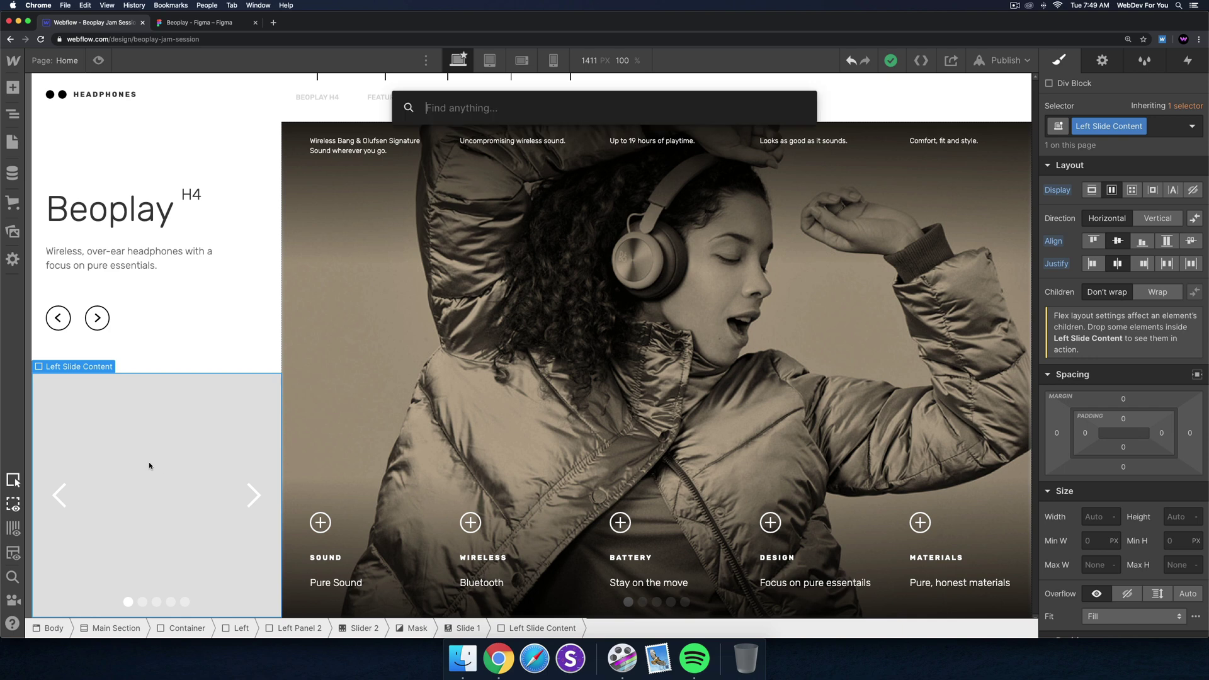
{"action": "type", "text": "div"}
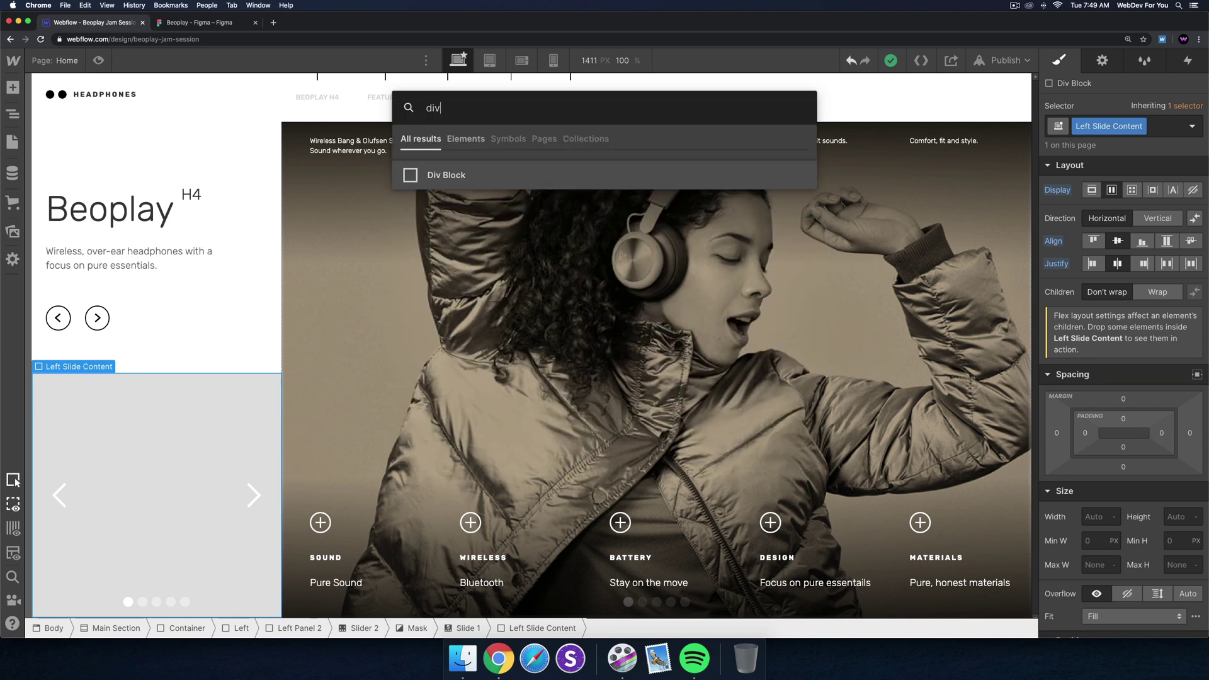
{"action": "key", "text": "Return"}
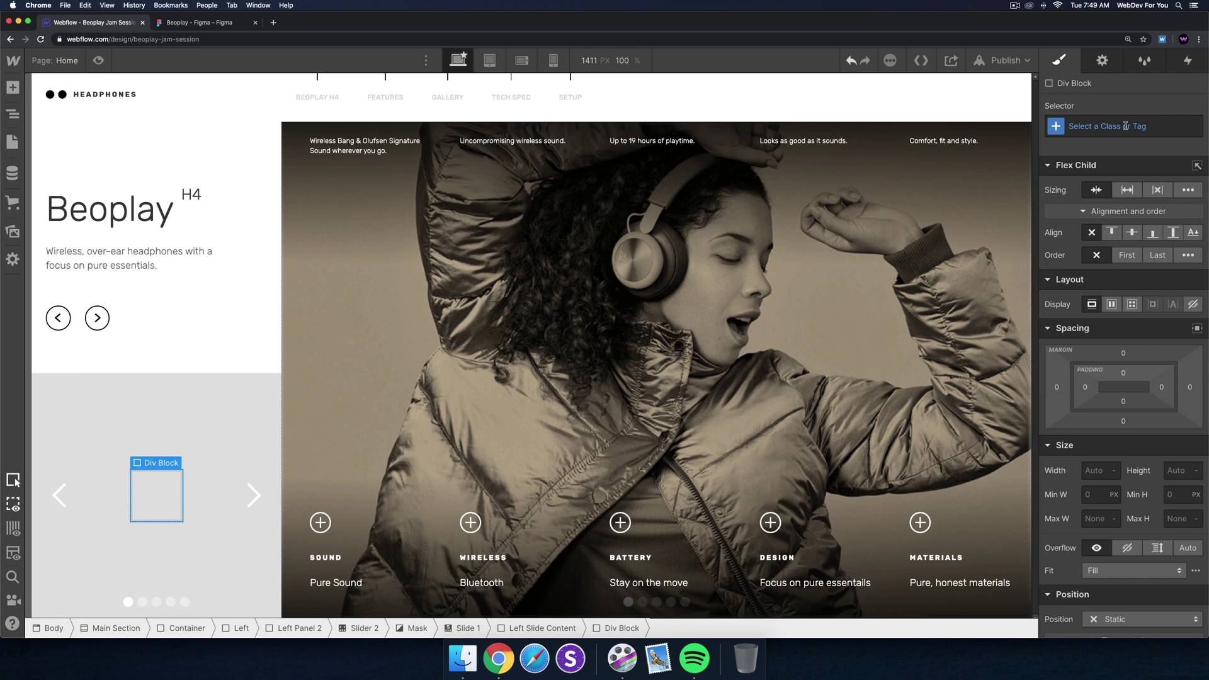
{"action": "key", "text": "super+Return"}
{"action": "type", "text": "Left Co"}
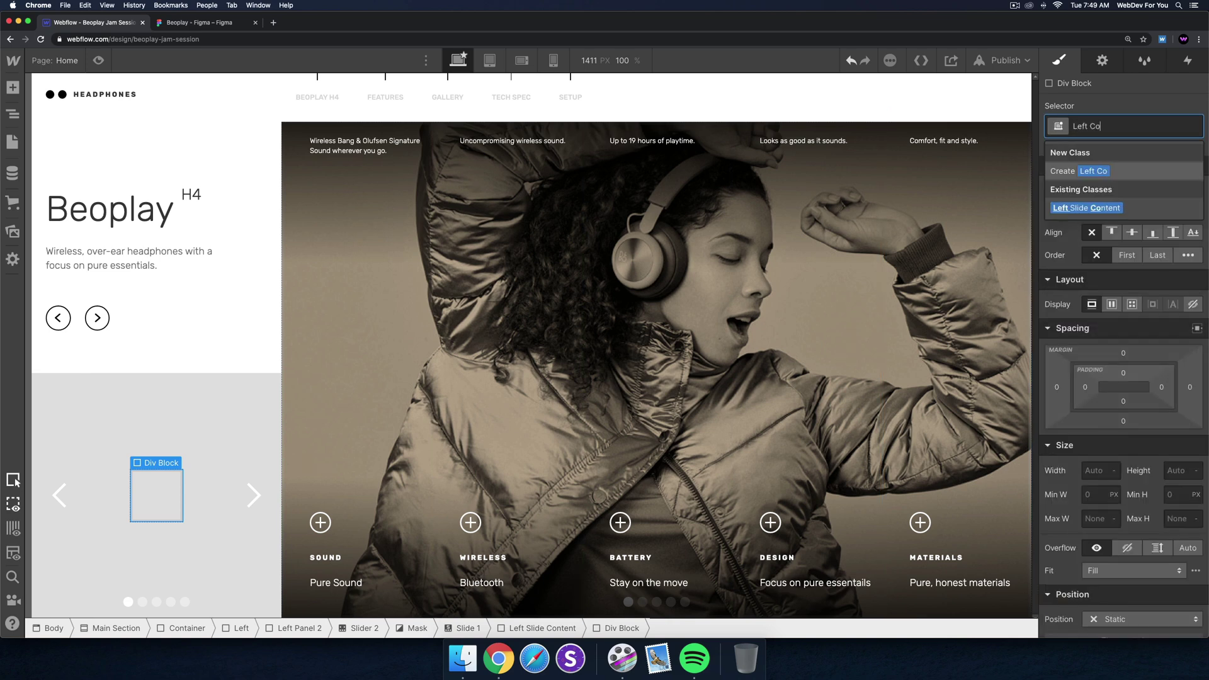
{"action": "type", "text": "ntent Wrapper"}
{"action": "key", "text": "Return"}
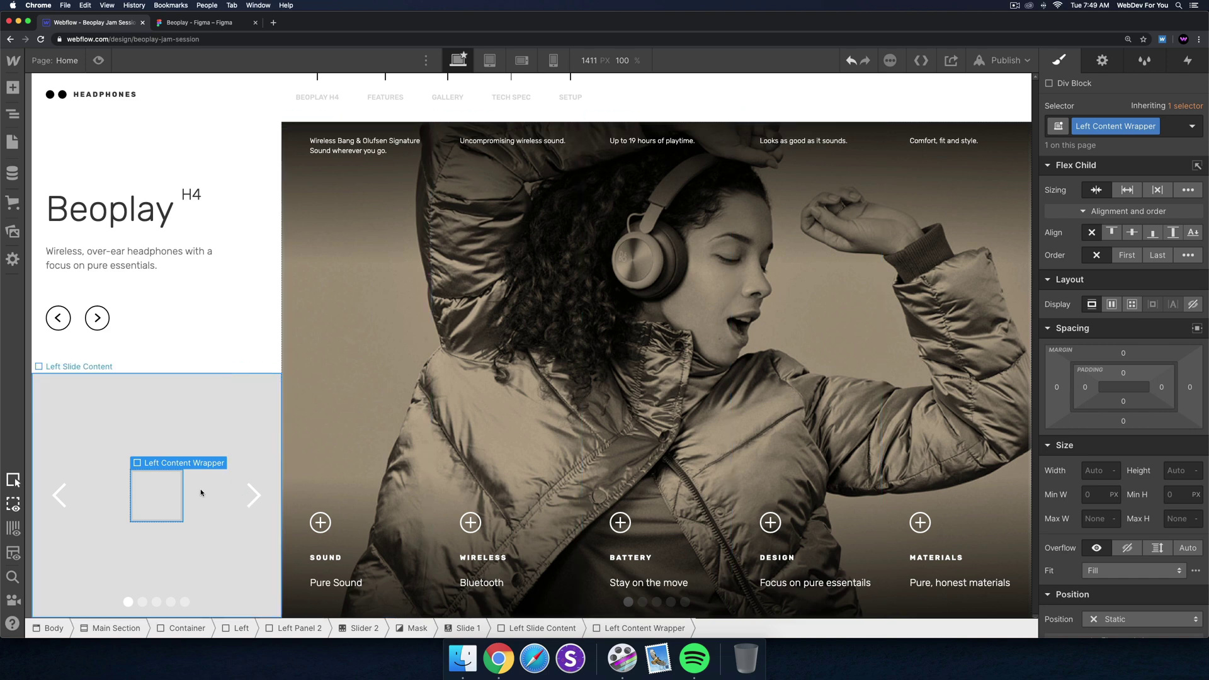
Check the dark Battery panel in the Figma design, and set Left Slide Content's flex direction to vertical in Webflow.
{"action": "left_click", "coordinate": [201, 23]}
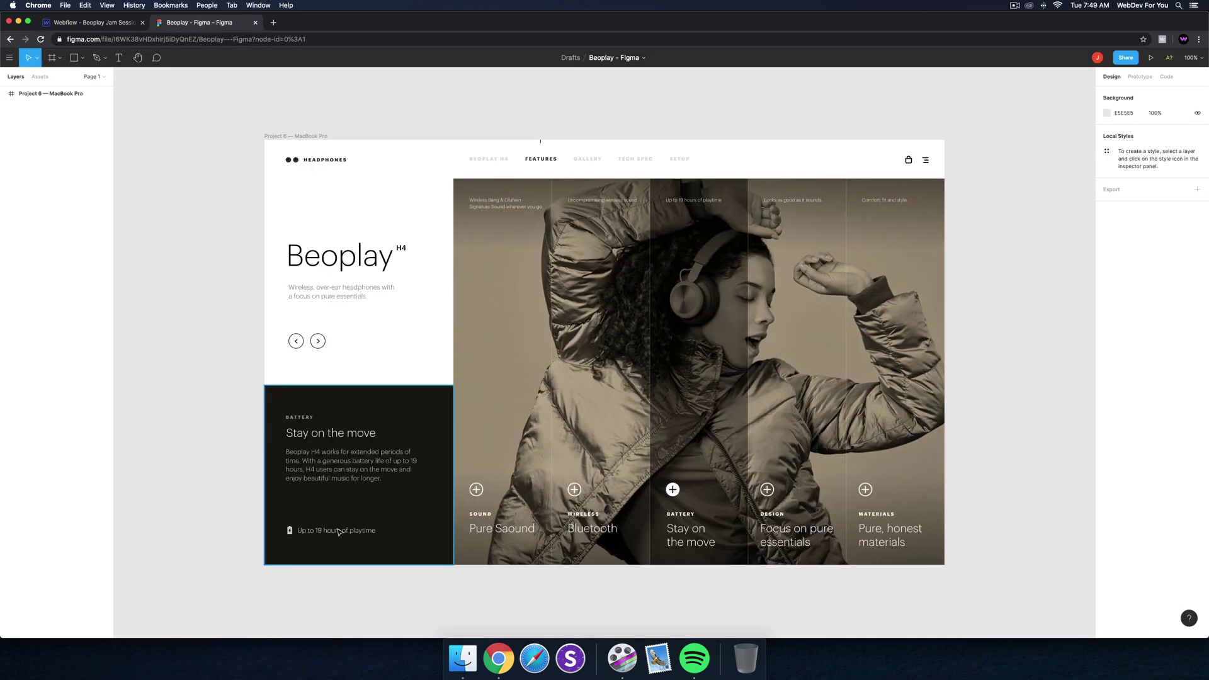
{"action": "left_click", "coordinate": [103, 25]}
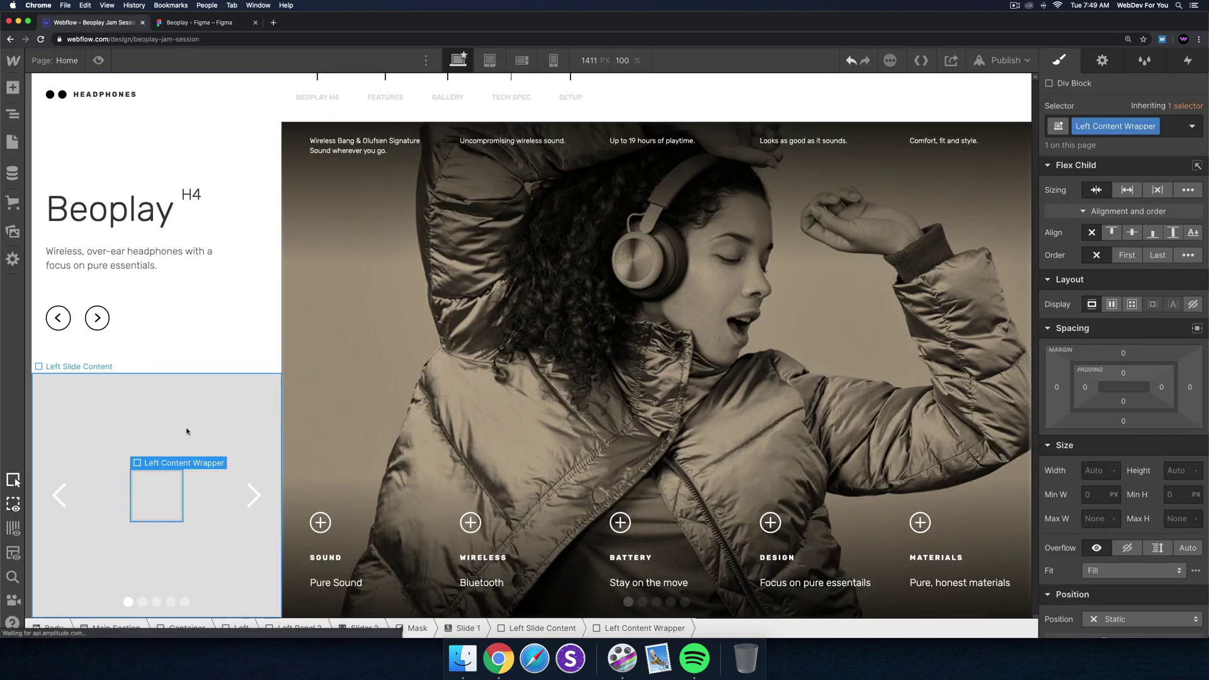
{"action": "left_click", "coordinate": [142, 401]}
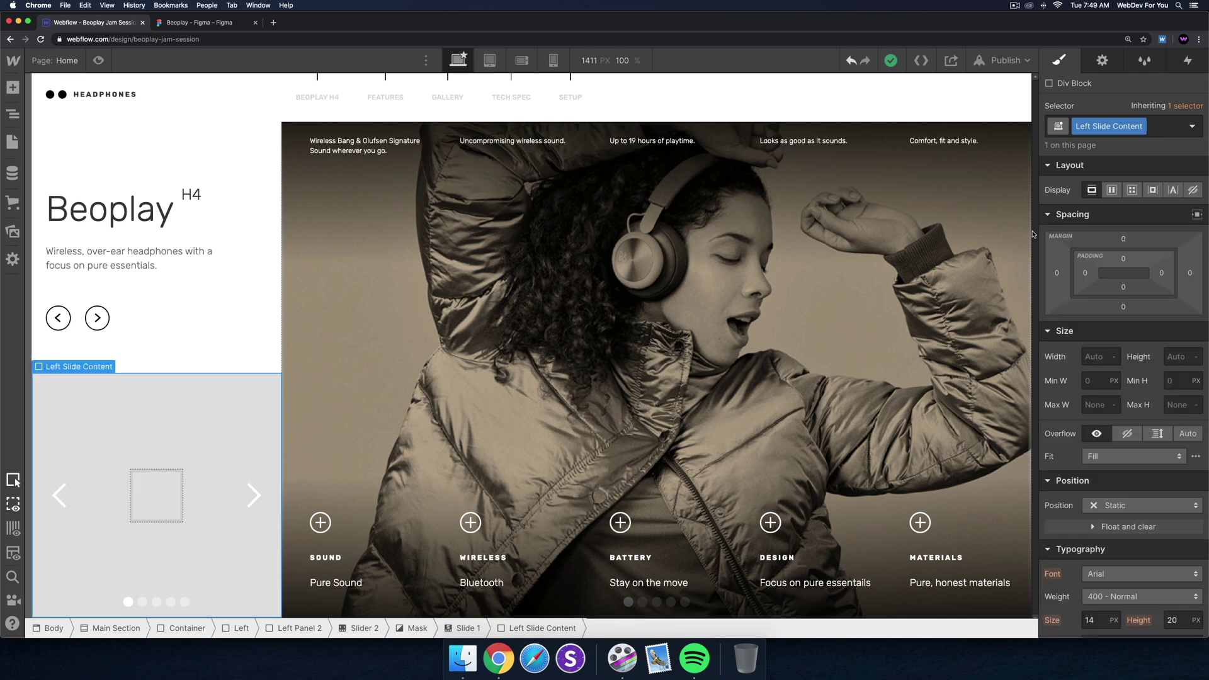
{"action": "left_click", "coordinate": [1156, 221]}
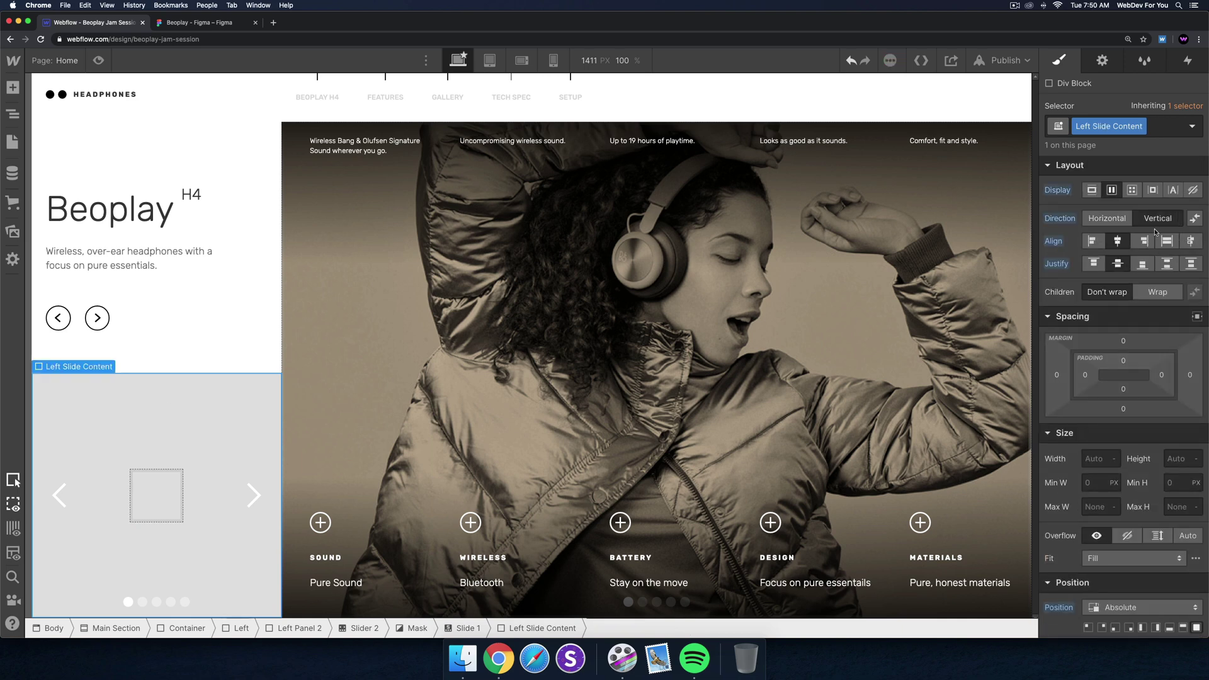
Set Left Slide Content's flex direction to horizontal, select Left Content Wrapper, and check the Battery panel's layout in the Figma design.
{"action": "left_click", "coordinate": [1101, 217]}
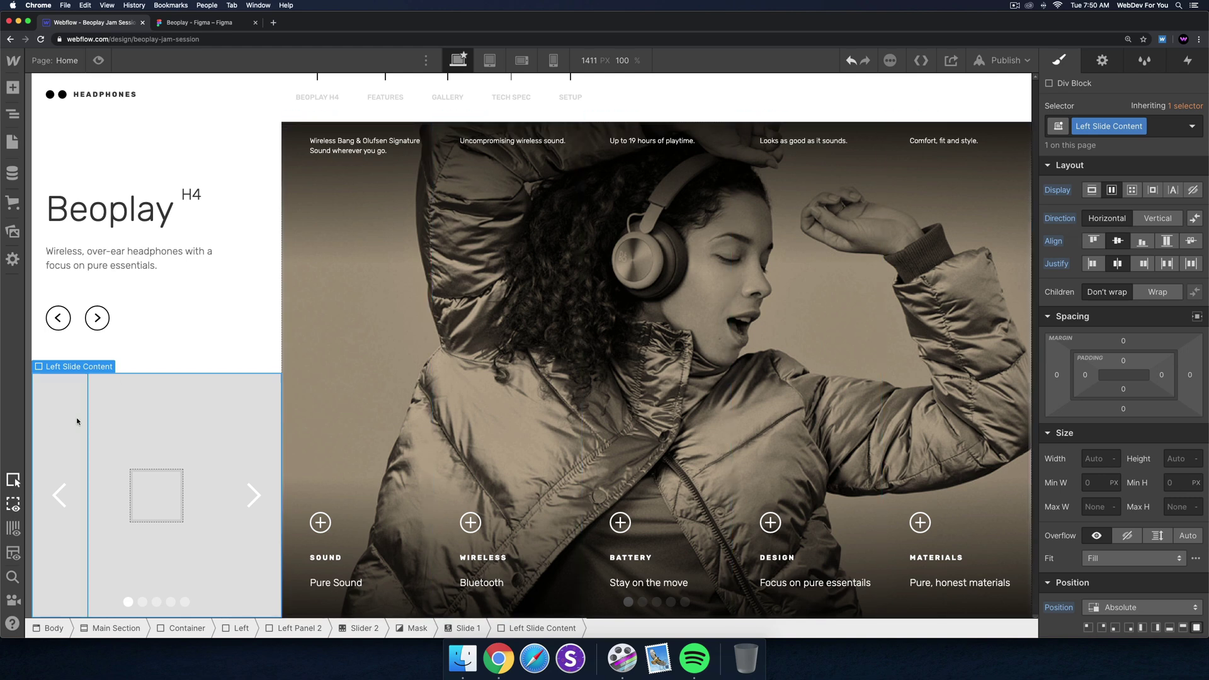
{"action": "left_click", "coordinate": [141, 498]}
{"action": "left_click", "coordinate": [197, 23]}
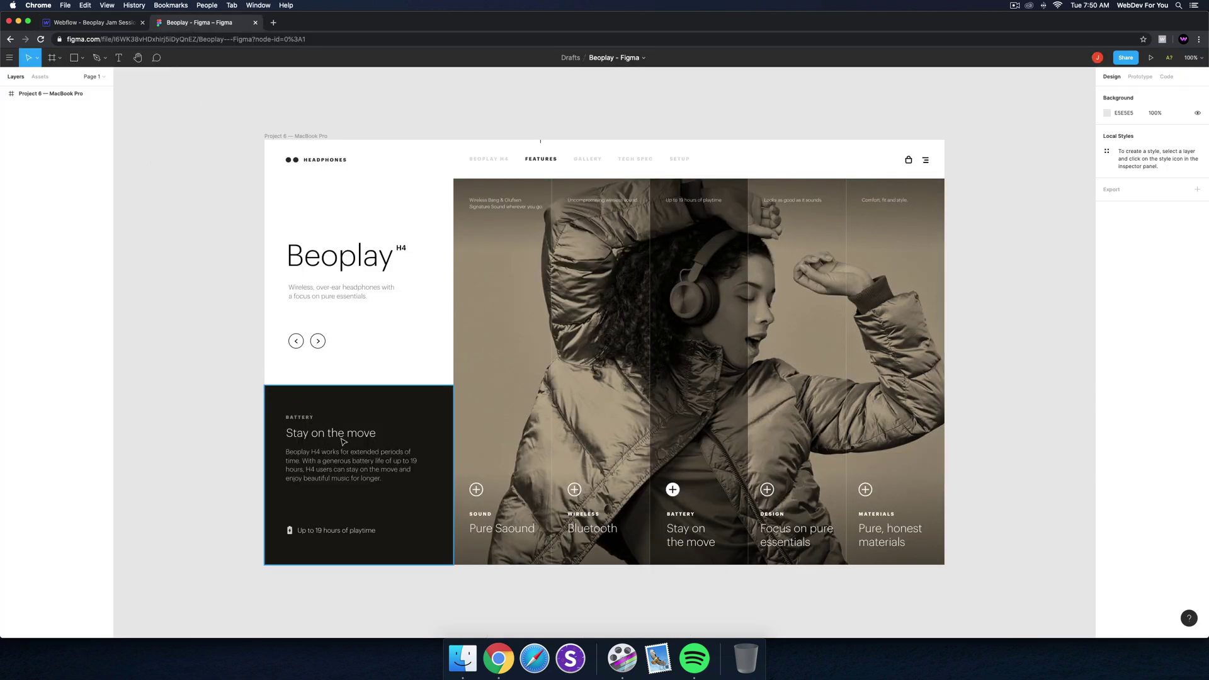
{"action": "left_click", "coordinate": [100, 23]}
Insert a text block inside Left Content Wrapper and give it the class Left Text Top.
{"action": "key", "text": "super+e"}
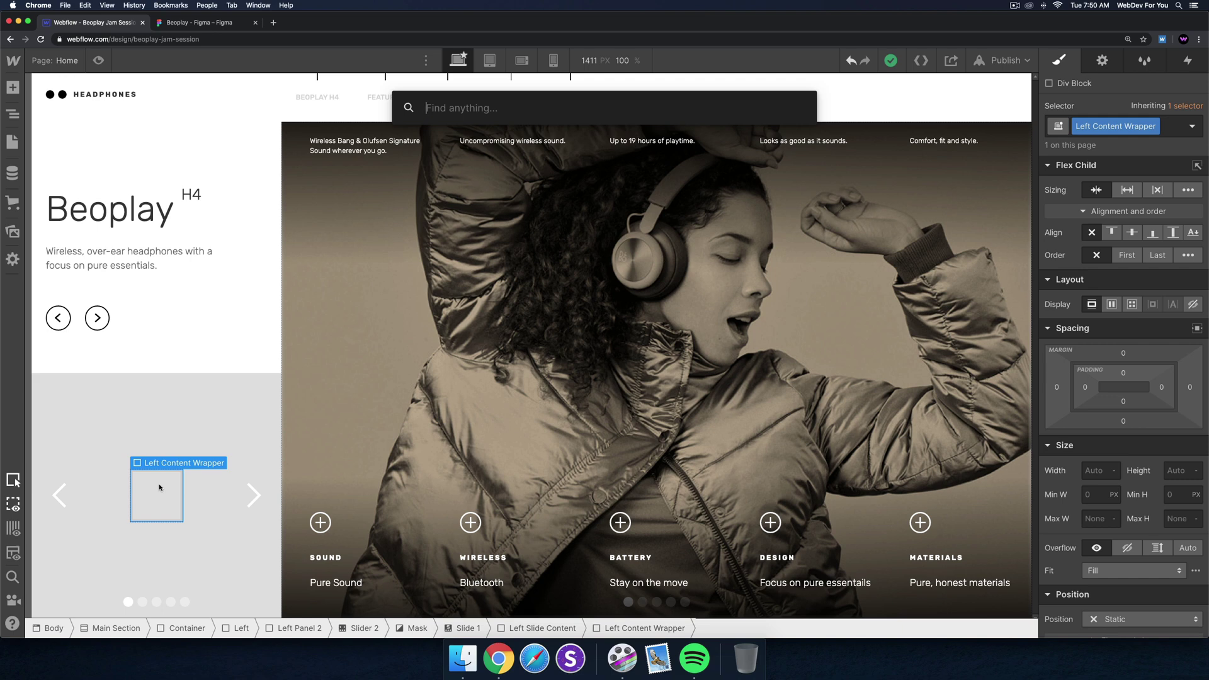
{"action": "type", "text": "text"}
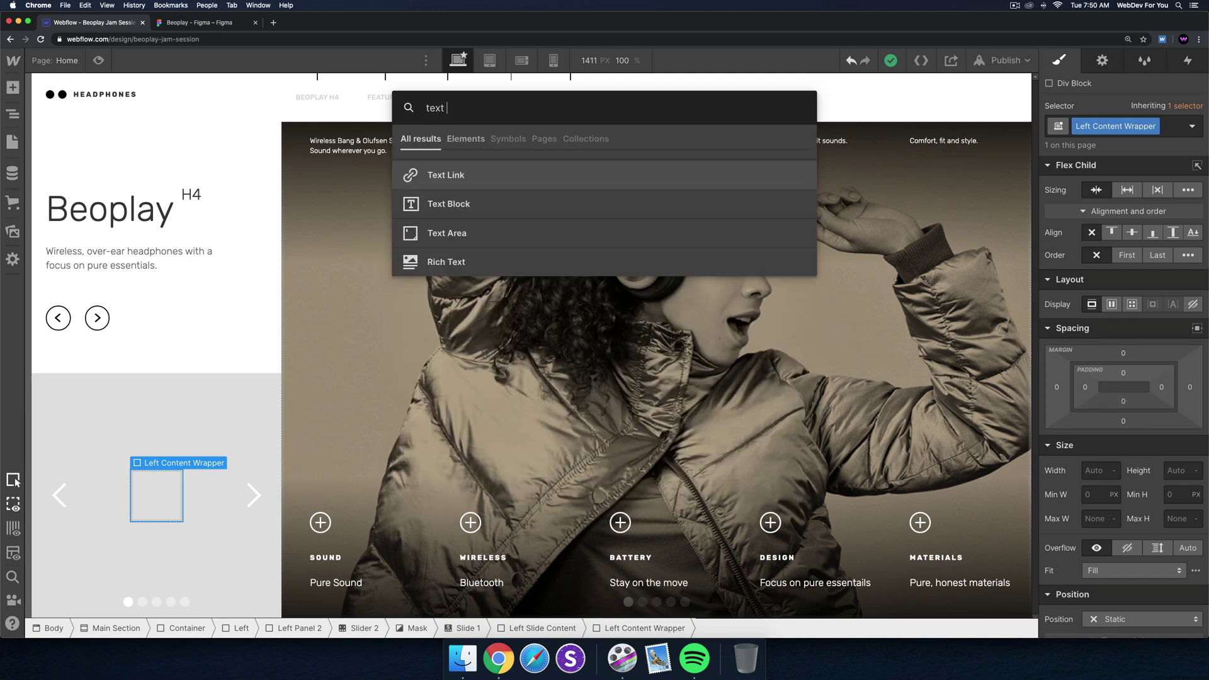
{"action": "type", "text": " block"}
{"action": "key", "text": "Return"}
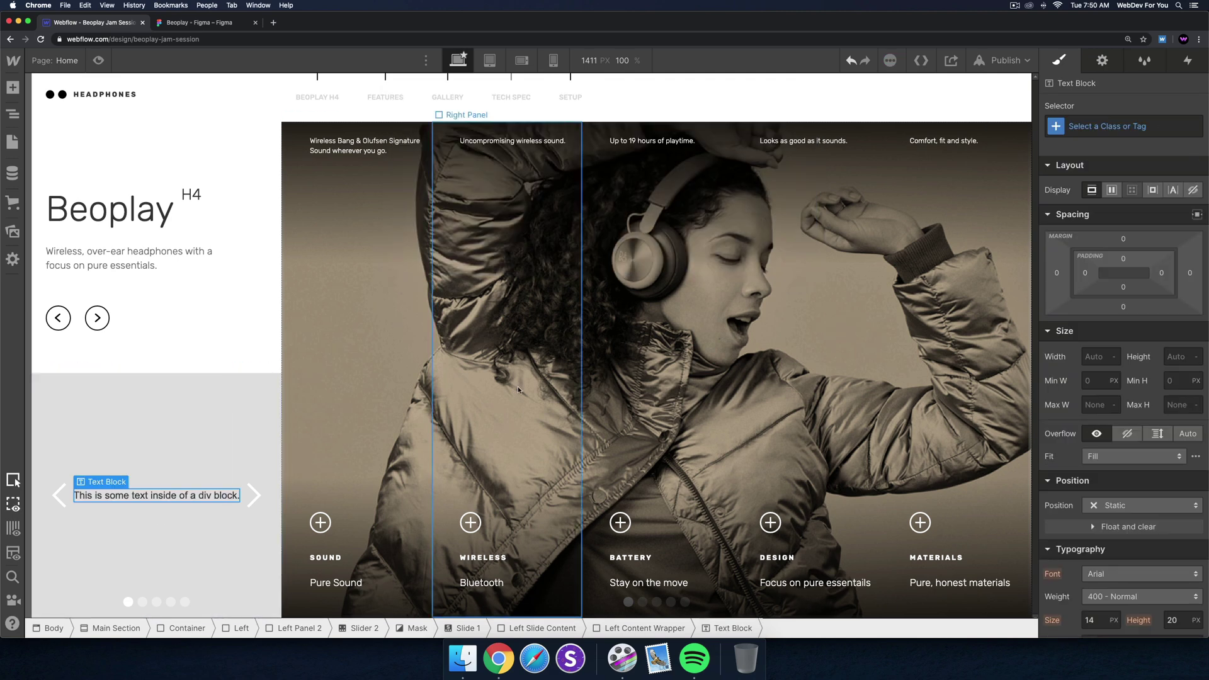
{"action": "left_click", "coordinate": [1103, 127]}
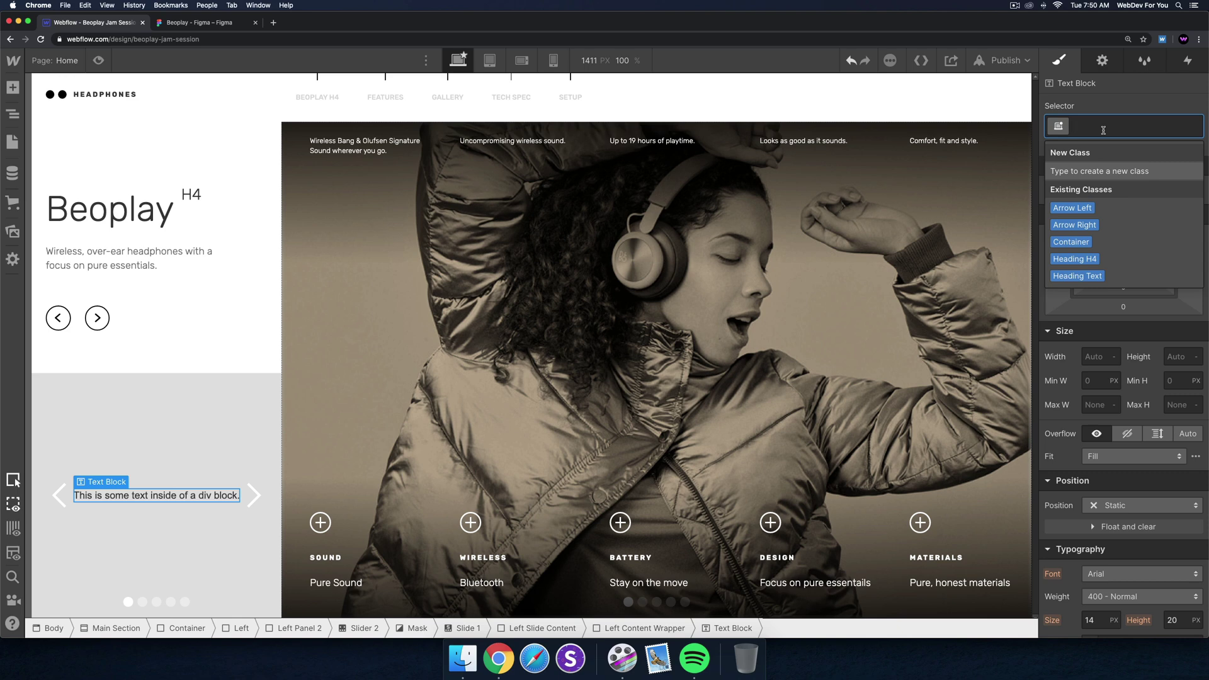
{"action": "type", "text": "Le"}
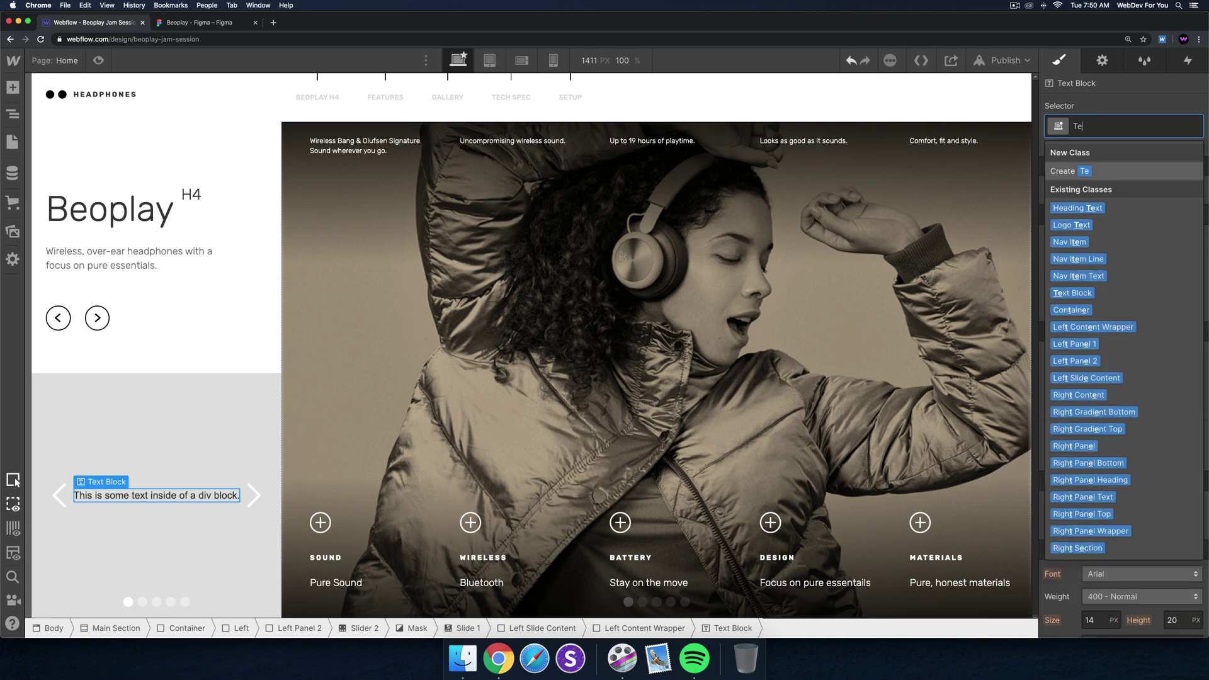
{"action": "type", "text": "ft Text"}
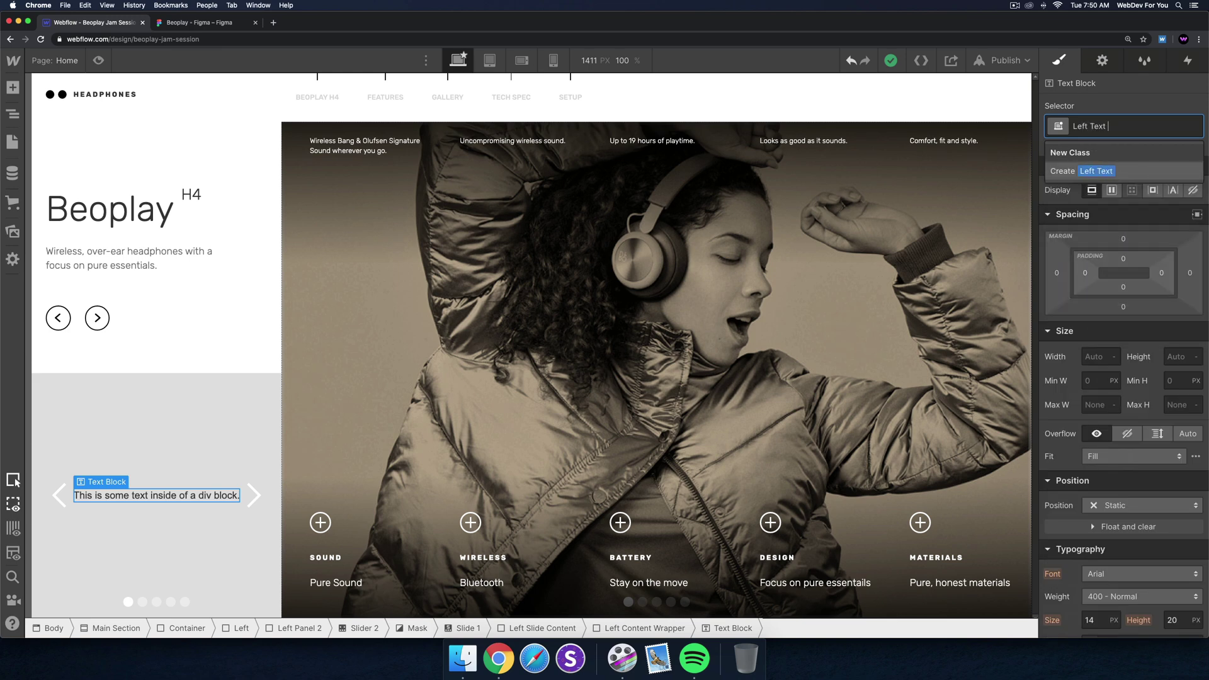
{"action": "type", "text": " Top"}
{"action": "key", "text": "Return"}
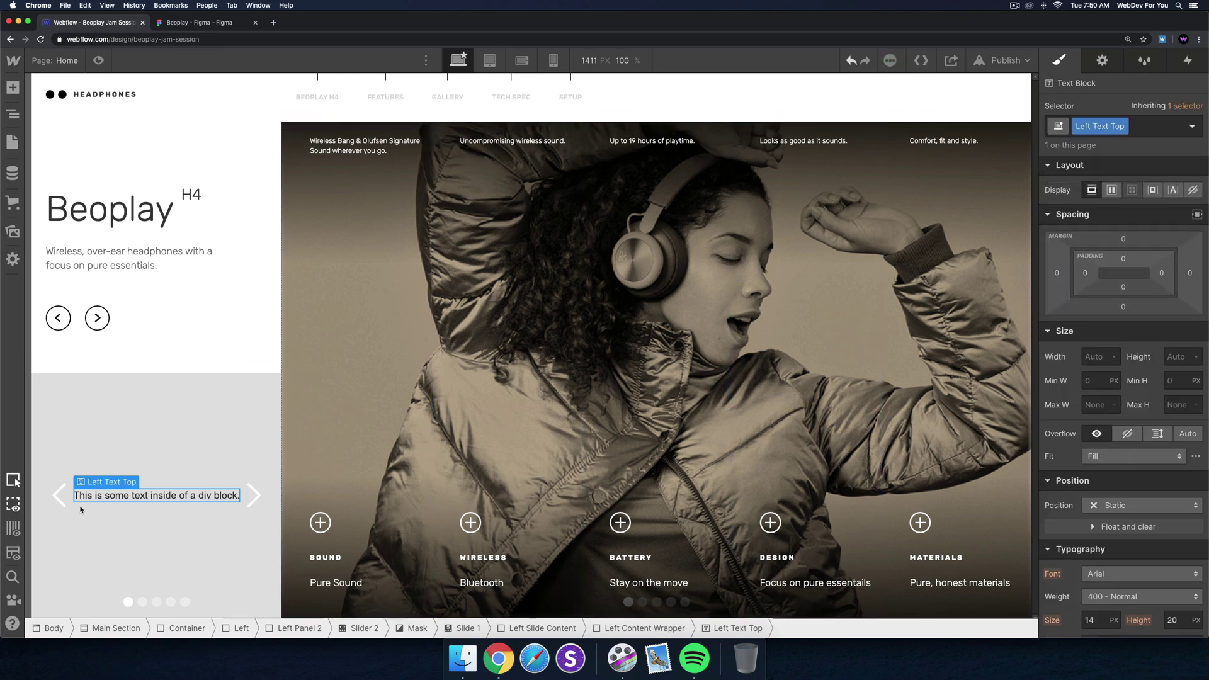
Check the small label in Figma's dark panel, and replace the Left Text Top placeholder in Webflow with BATTERY.
{"action": "left_click", "coordinate": [192, 23]}
{"action": "left_click", "coordinate": [294, 421]}
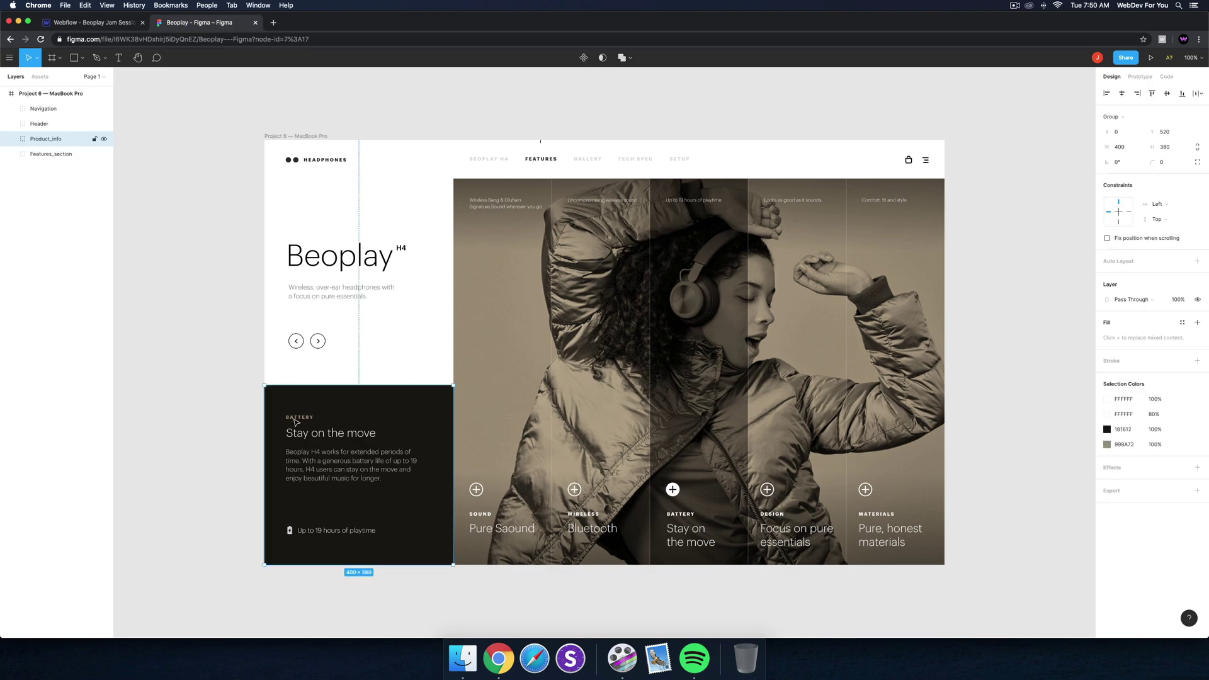
{"action": "left_click", "coordinate": [58, 21]}
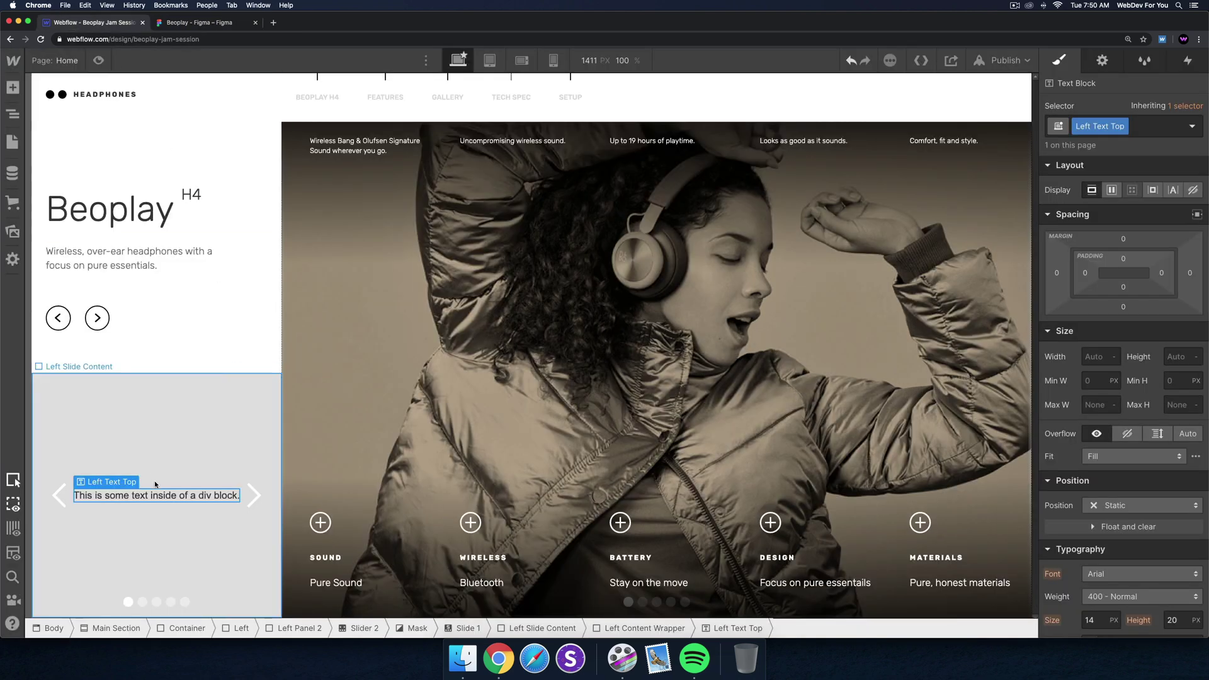
{"action": "double_click", "coordinate": [151, 497]}
{"action": "type", "text": "BATTERY"}
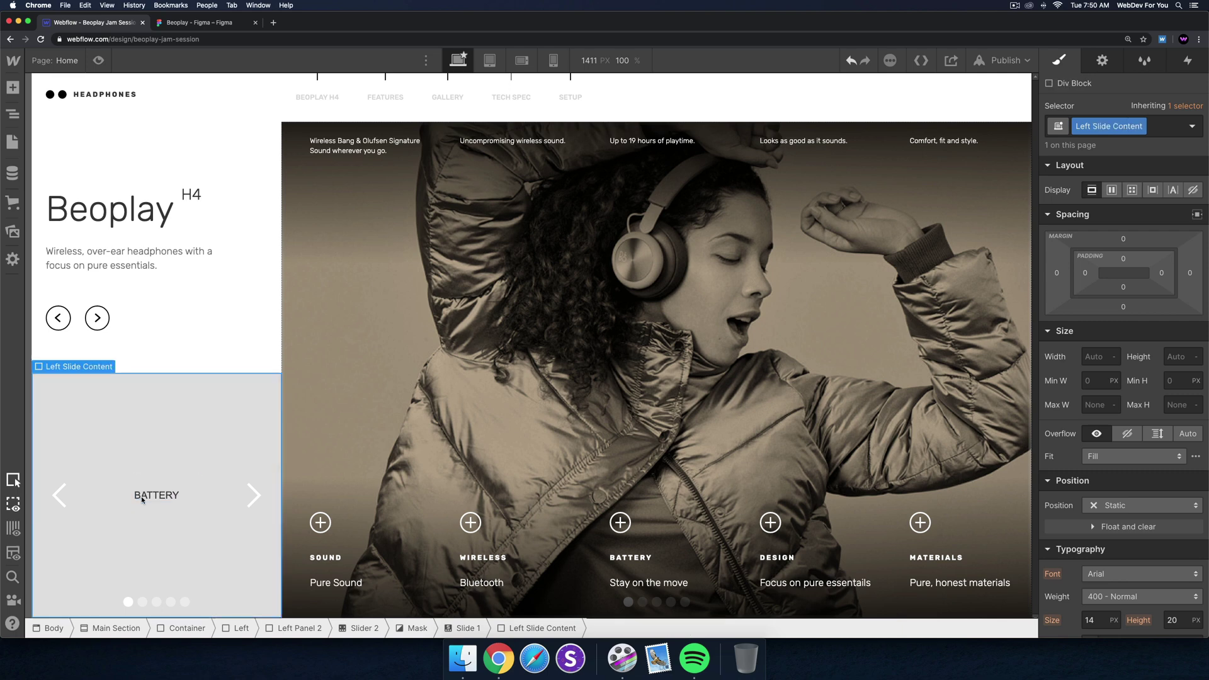
{"action": "key", "text": "Escape"}
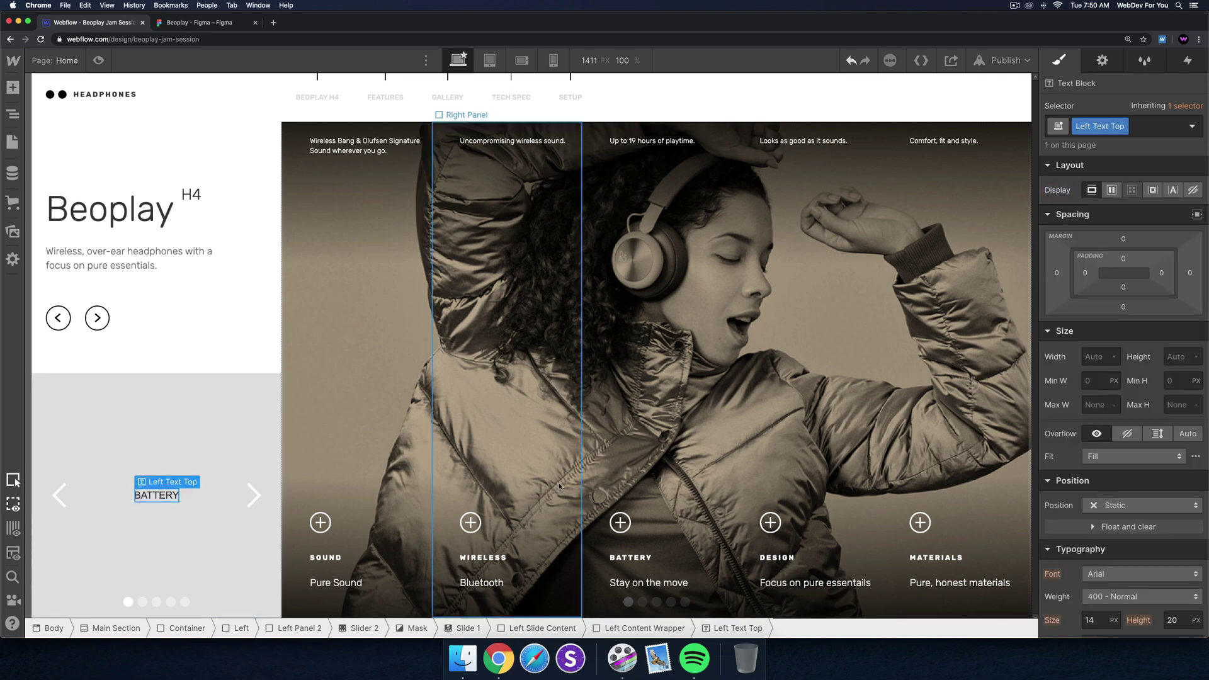
Style Left Text Top with the Rubik font, 700 - Bold weight and 4 px letter spacing.
{"action": "scroll", "coordinate": [1166, 408], "scroll_direction": "down", "scroll_amount": 2}
{"action": "scroll", "coordinate": [1117, 383], "scroll_direction": "down", "scroll_amount": 6}
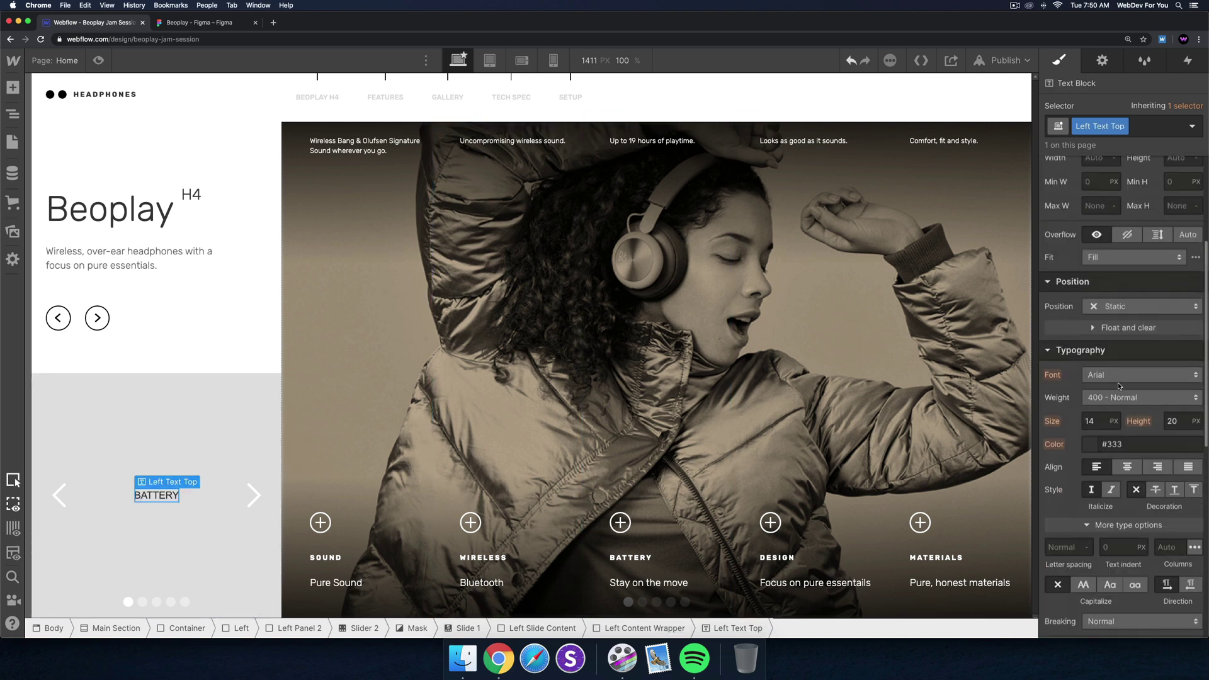
{"action": "left_click", "coordinate": [1116, 367]}
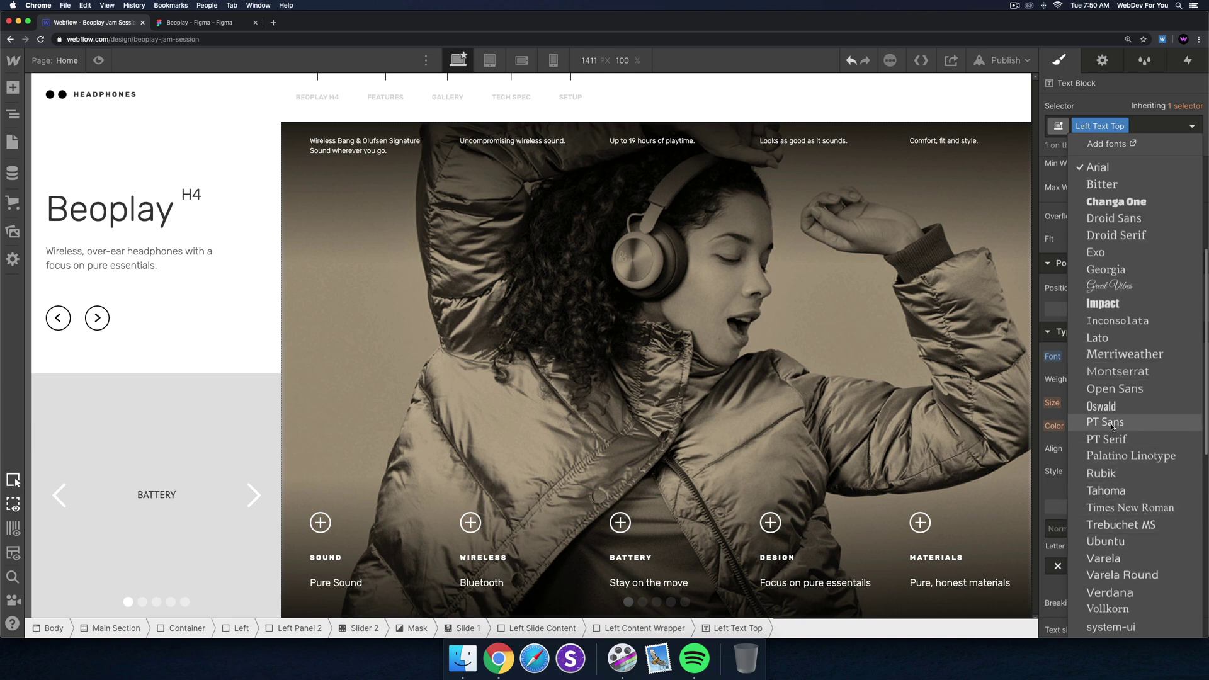
{"action": "left_click", "coordinate": [1110, 473]}
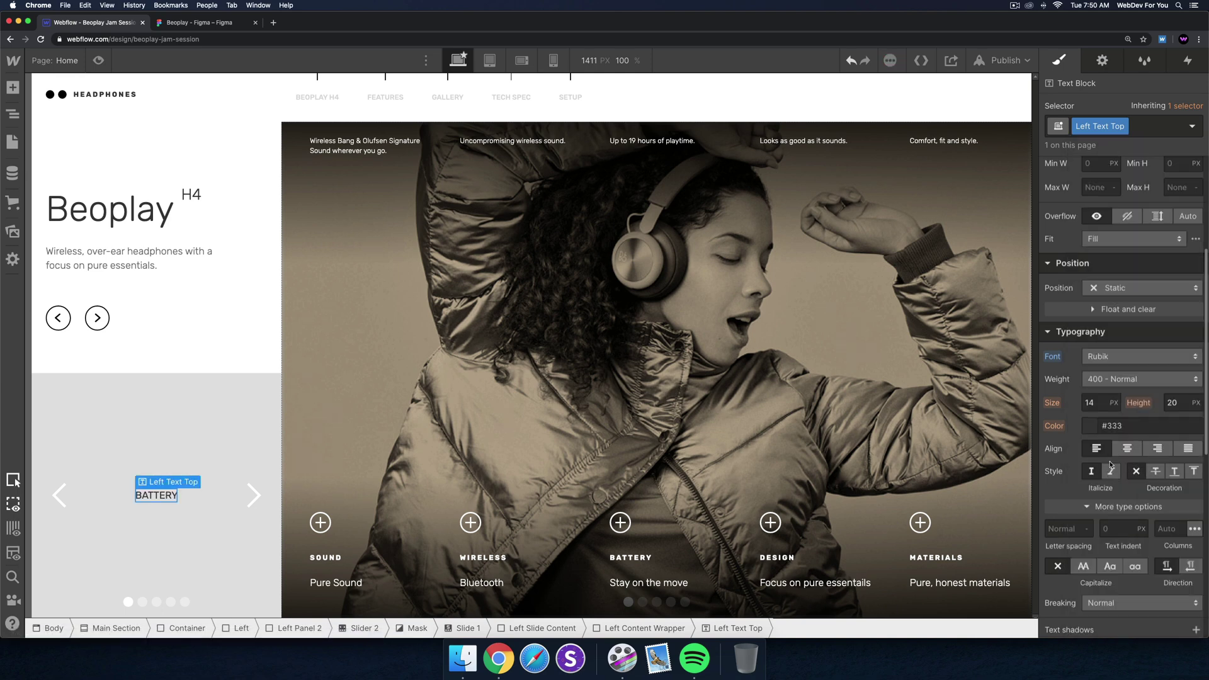
{"action": "left_click", "coordinate": [1105, 379]}
{"action": "left_click", "coordinate": [1109, 433]}
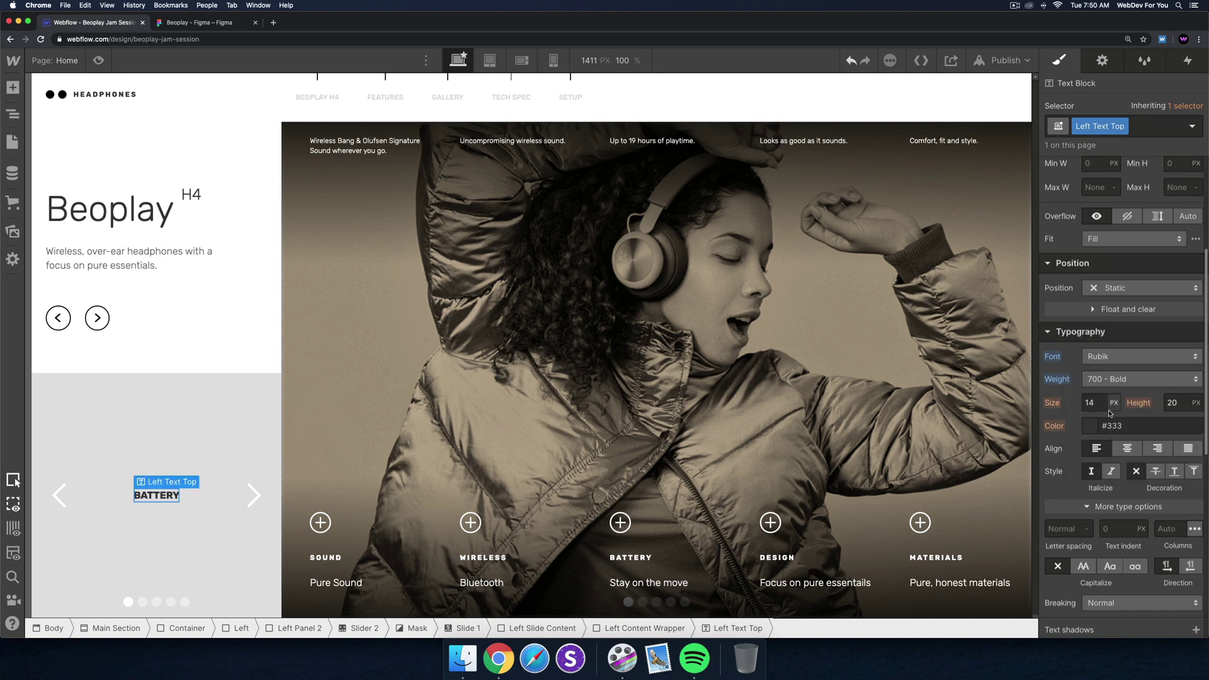
{"action": "left_click", "coordinate": [1066, 529]}
{"action": "type", "text": "3"}
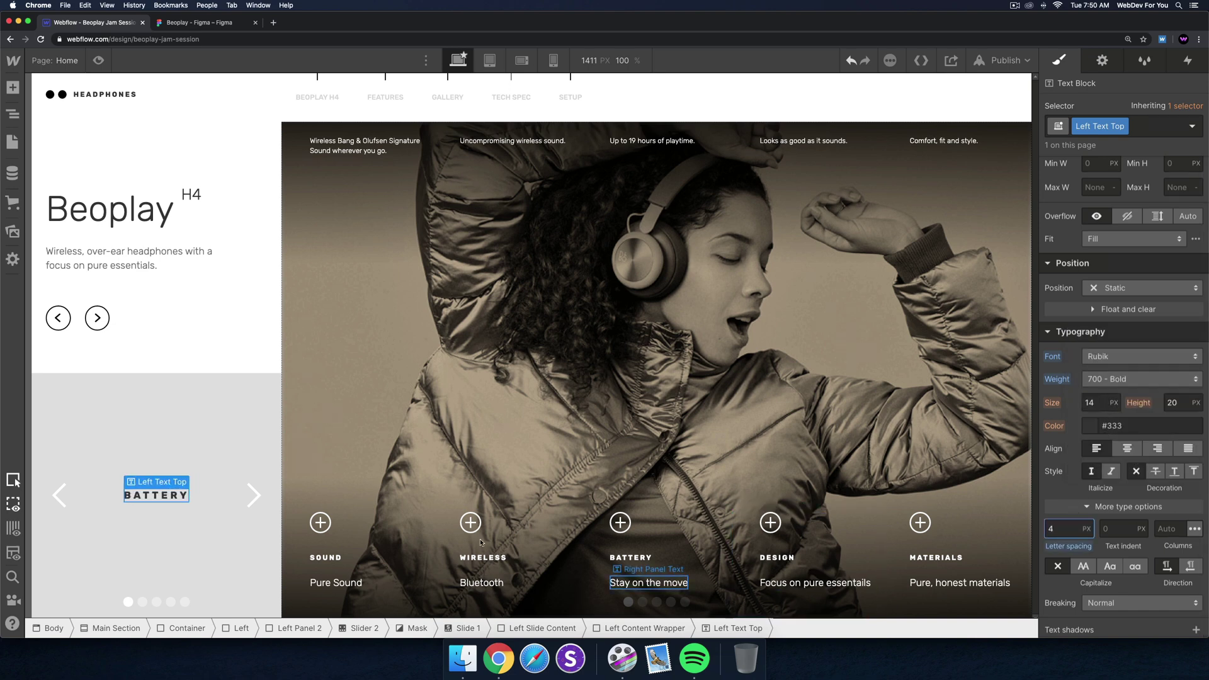
Check the SOUND heading's typography, and set Left Text Top to 2 px letter spacing and 10 px font size.
{"action": "left_click", "coordinate": [339, 562]}
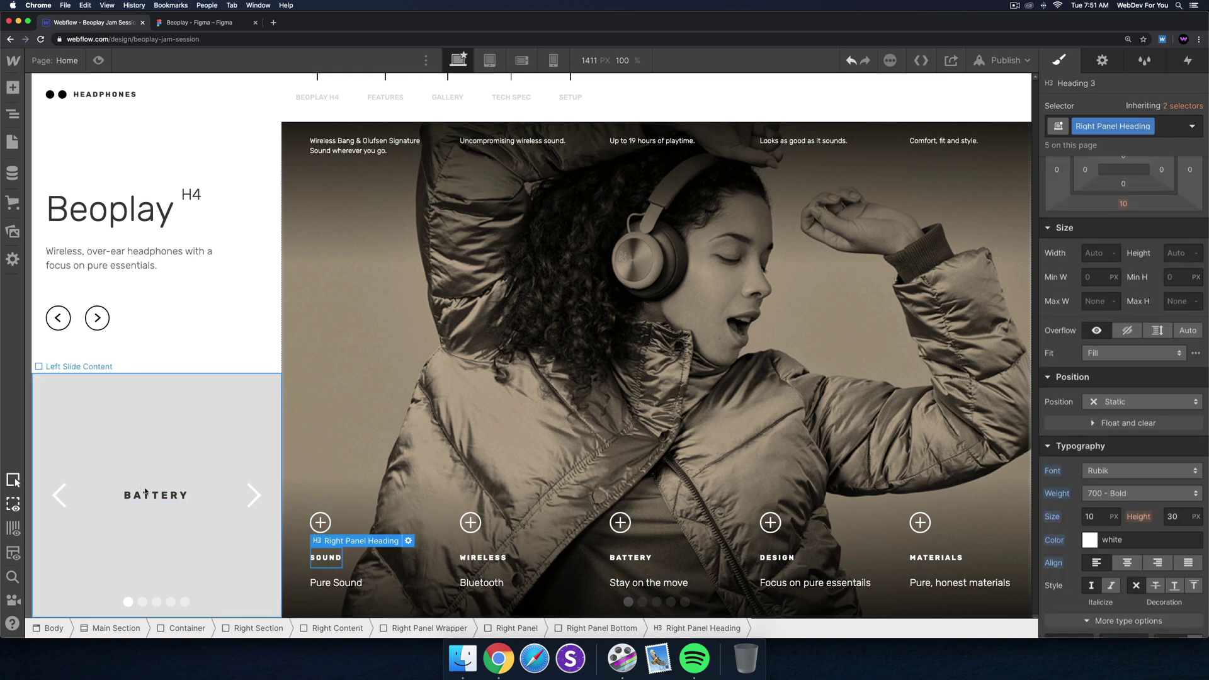
{"action": "scroll", "coordinate": [1121, 378], "scroll_direction": "down", "scroll_amount": 2}
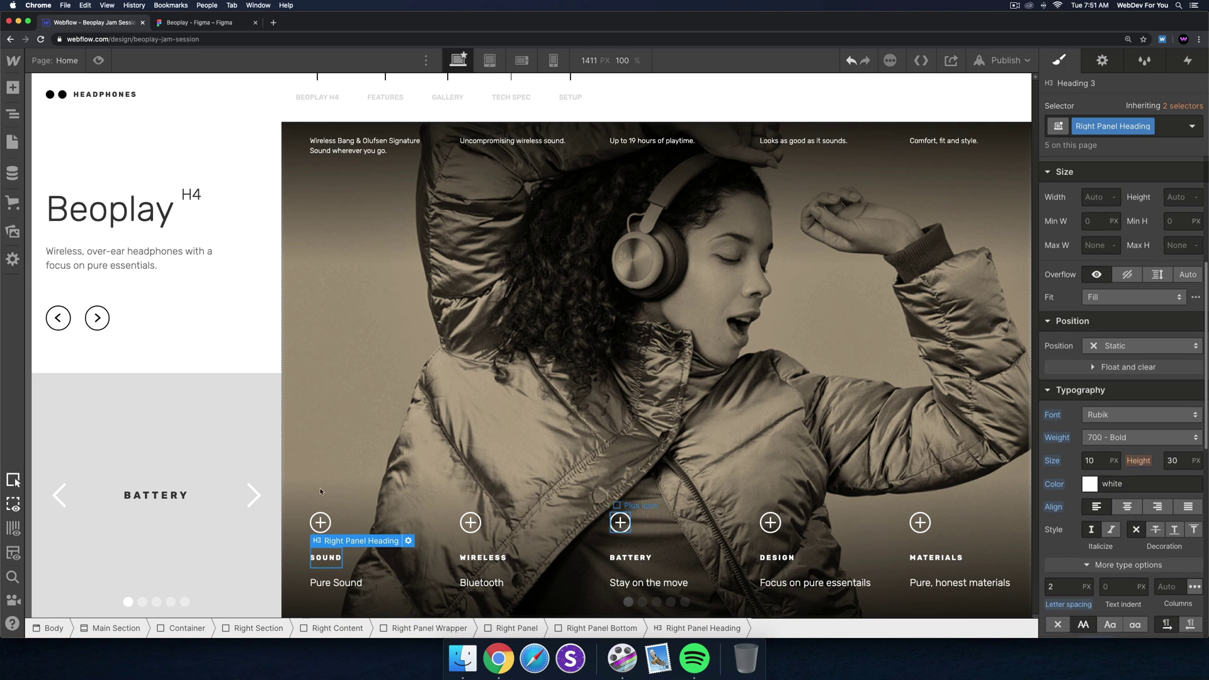
{"action": "left_click", "coordinate": [155, 495]}
{"action": "left_click", "coordinate": [1062, 472]}
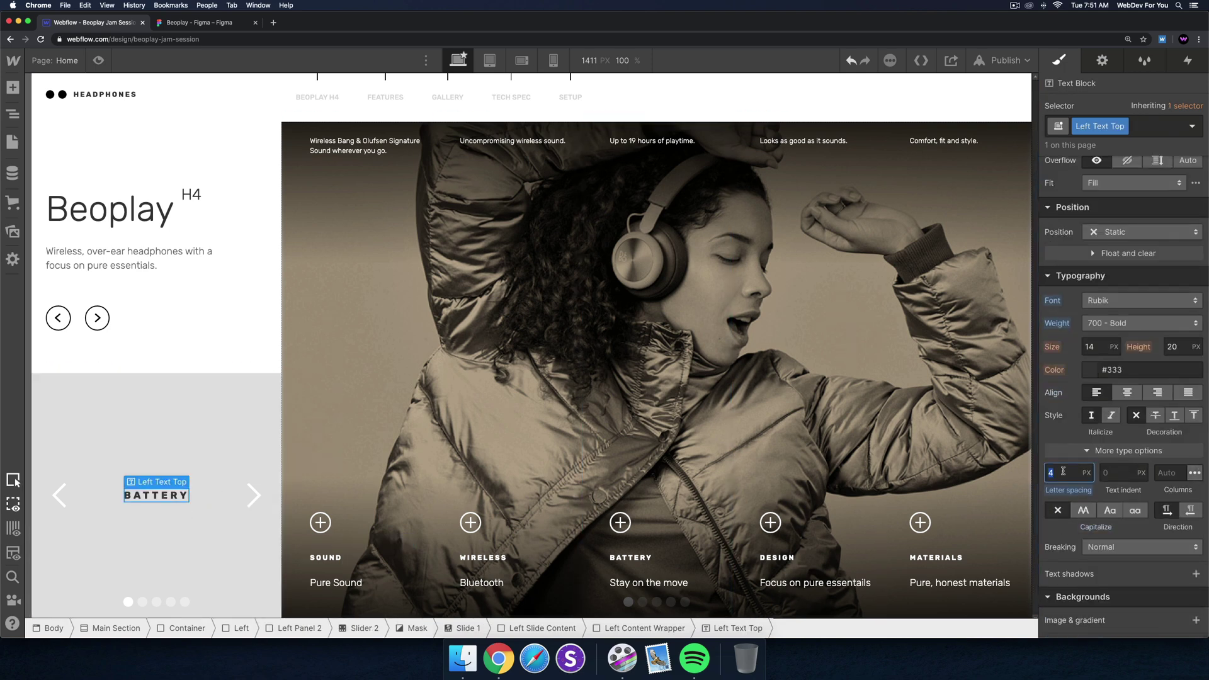
{"action": "type", "text": "2"}
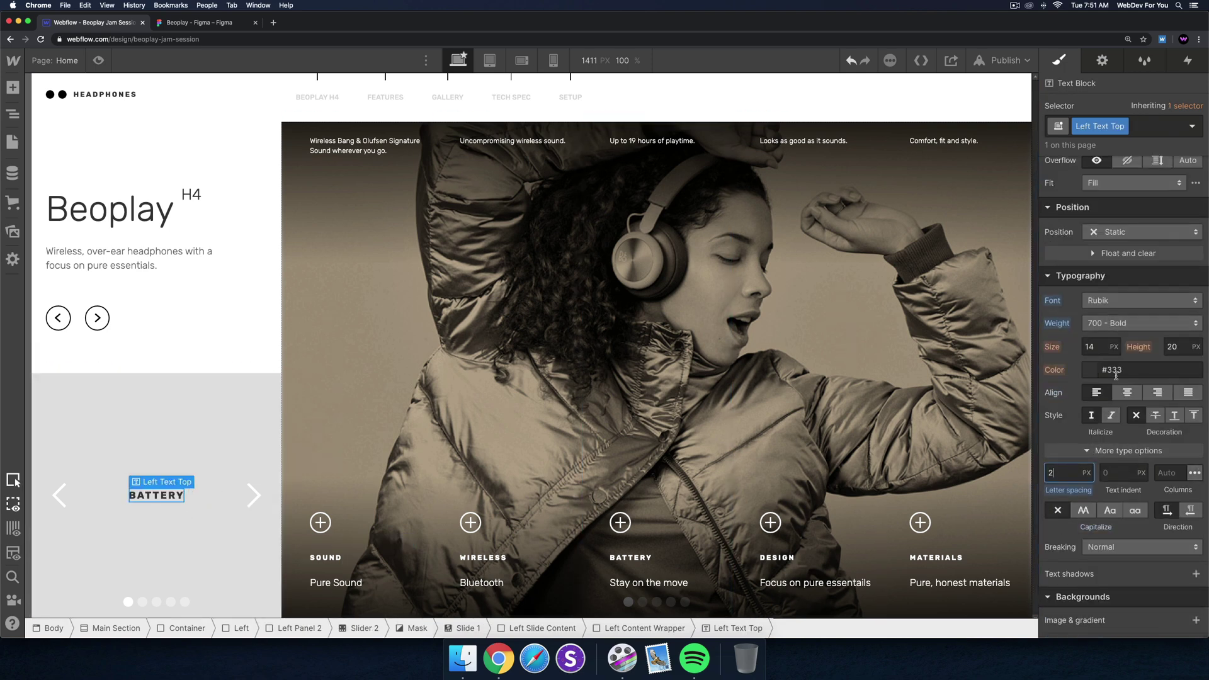
{"action": "left_click", "coordinate": [1104, 347]}
{"action": "type", "text": "10"}
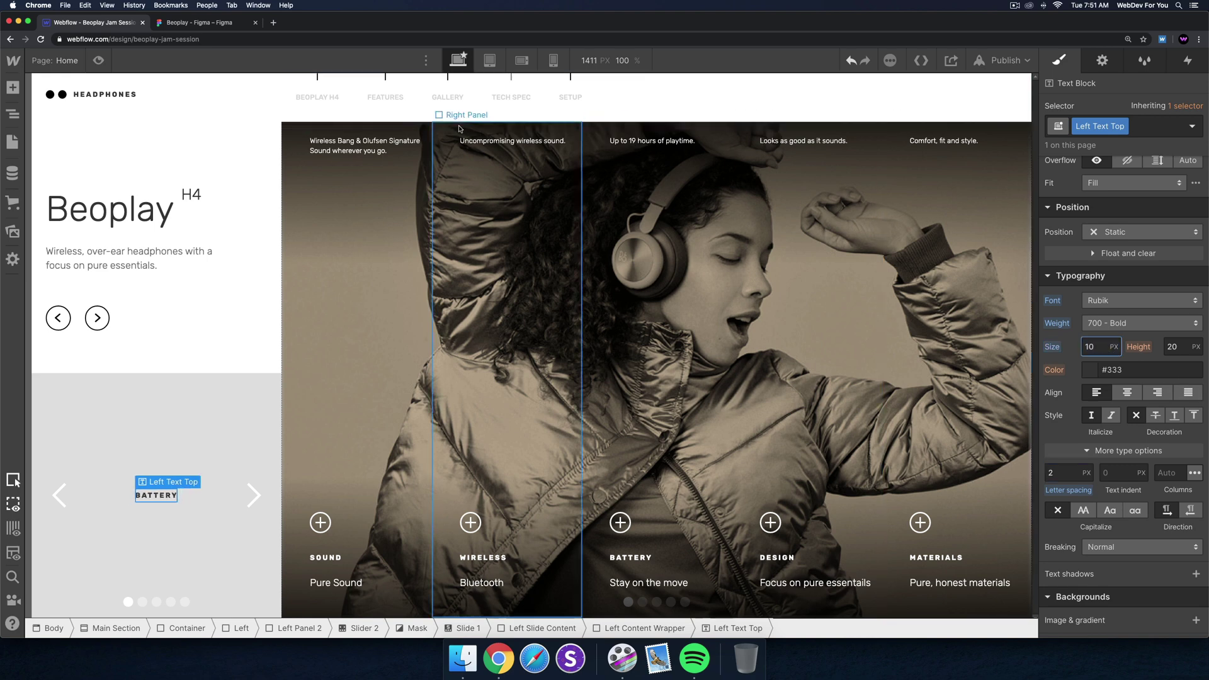
Copy the battery label's fill colour from Figma and set Left Text Top's text colour in Webflow to #998a72.
{"action": "left_click", "coordinate": [201, 22]}
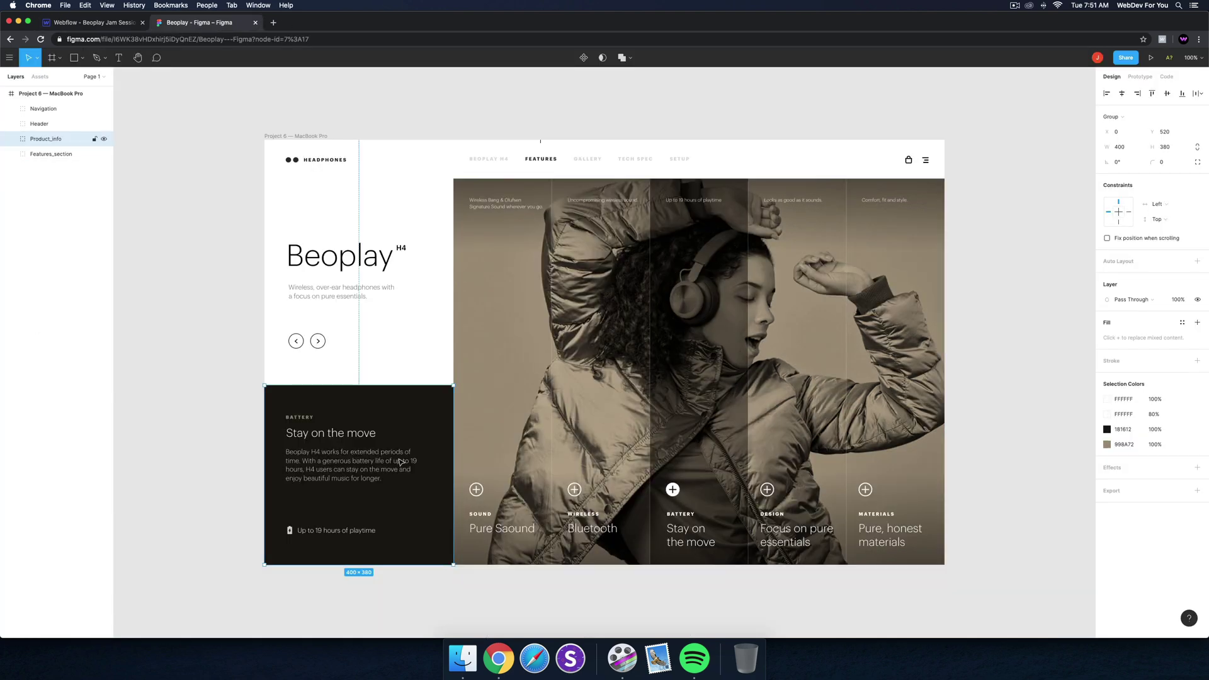
{"action": "double_click", "coordinate": [300, 418]}
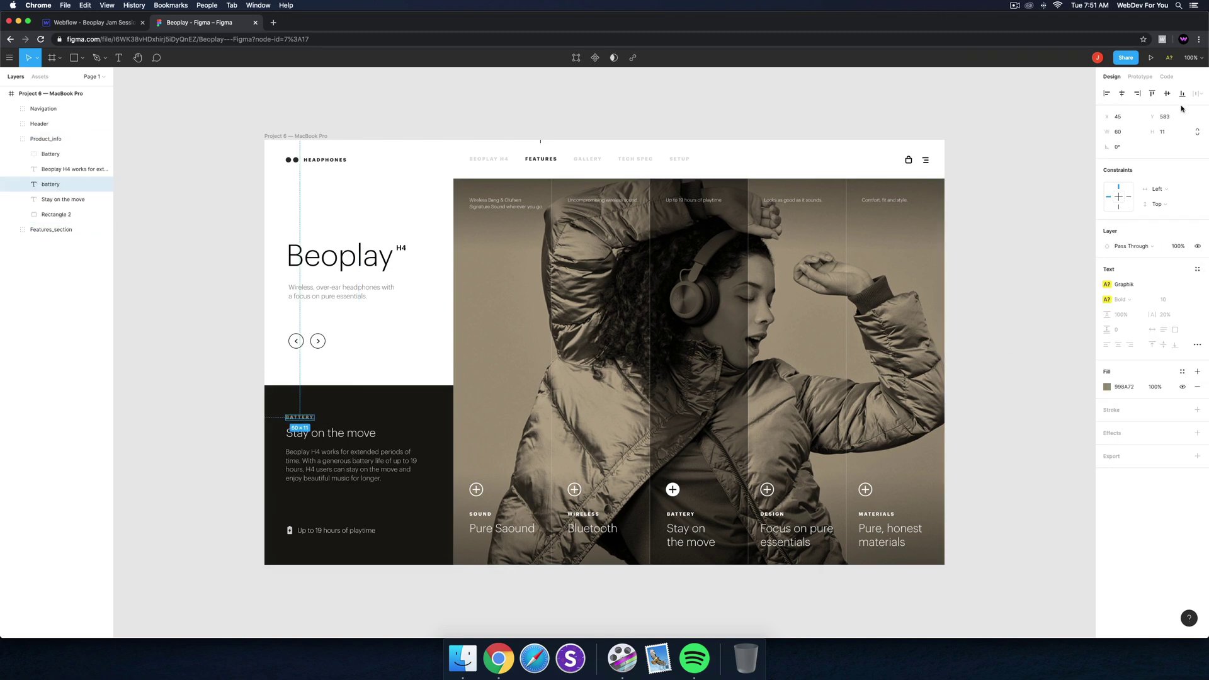
{"action": "left_click", "coordinate": [1127, 387]}
{"action": "left_click", "coordinate": [93, 24]}
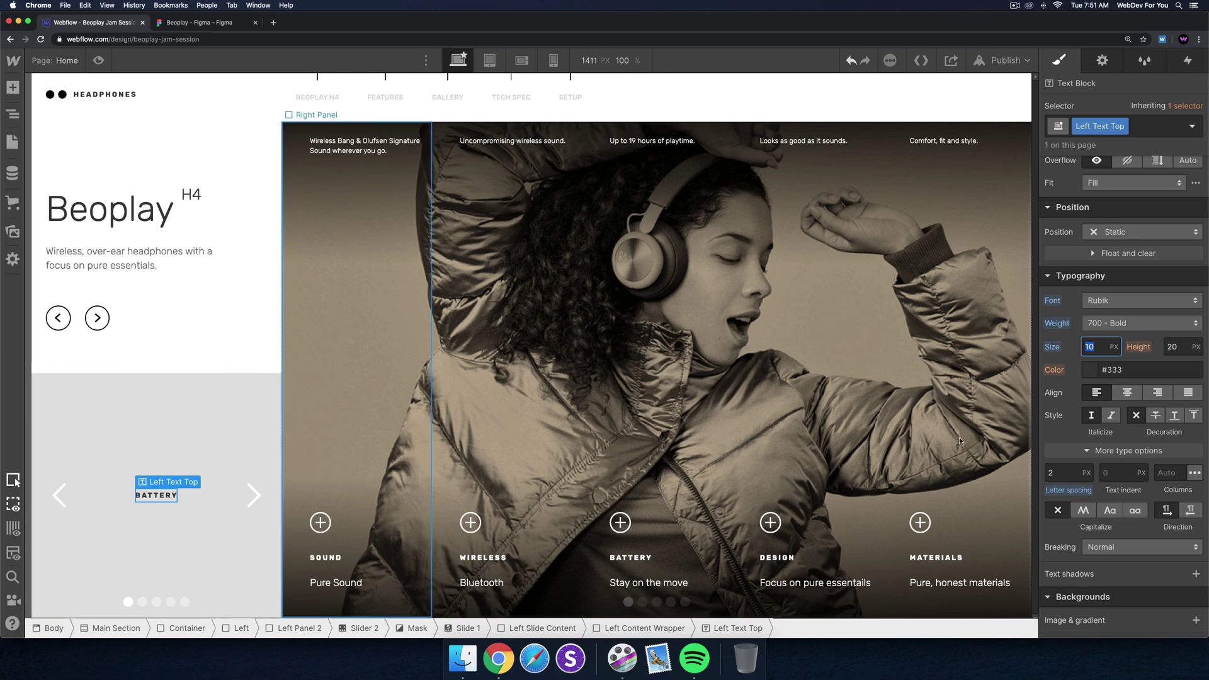
{"action": "left_click", "coordinate": [1111, 371]}
{"action": "type", "text": "#998a72"}
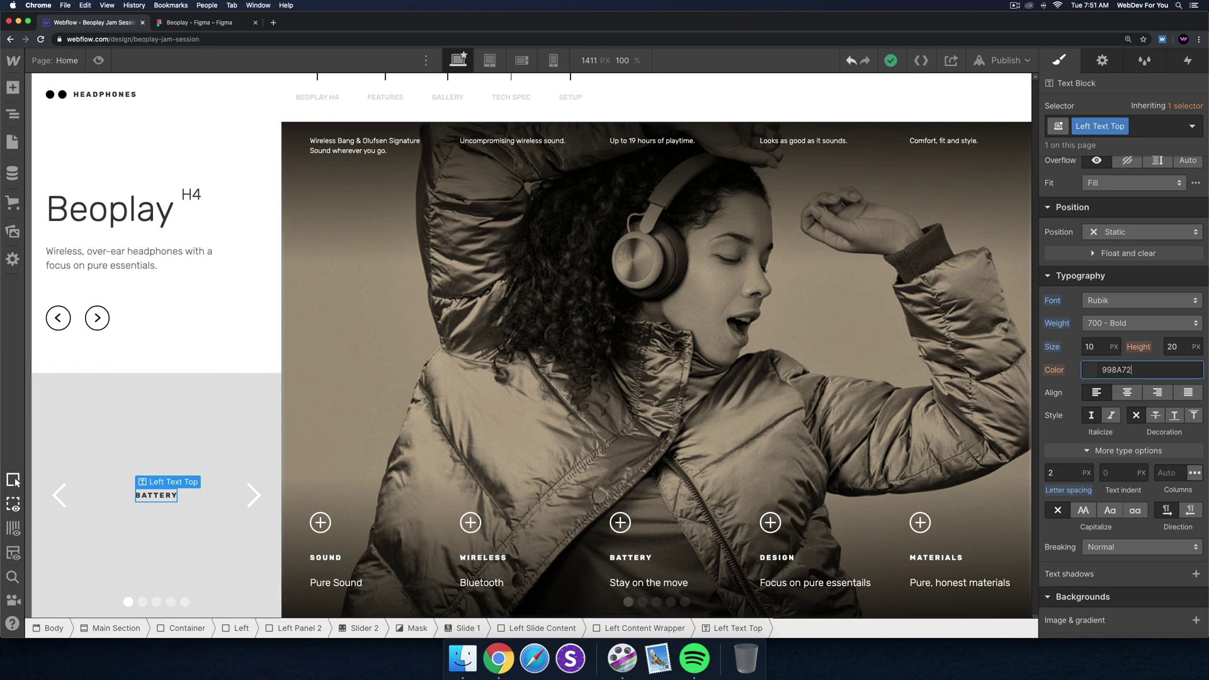
{"action": "left_click", "coordinate": [149, 411]}
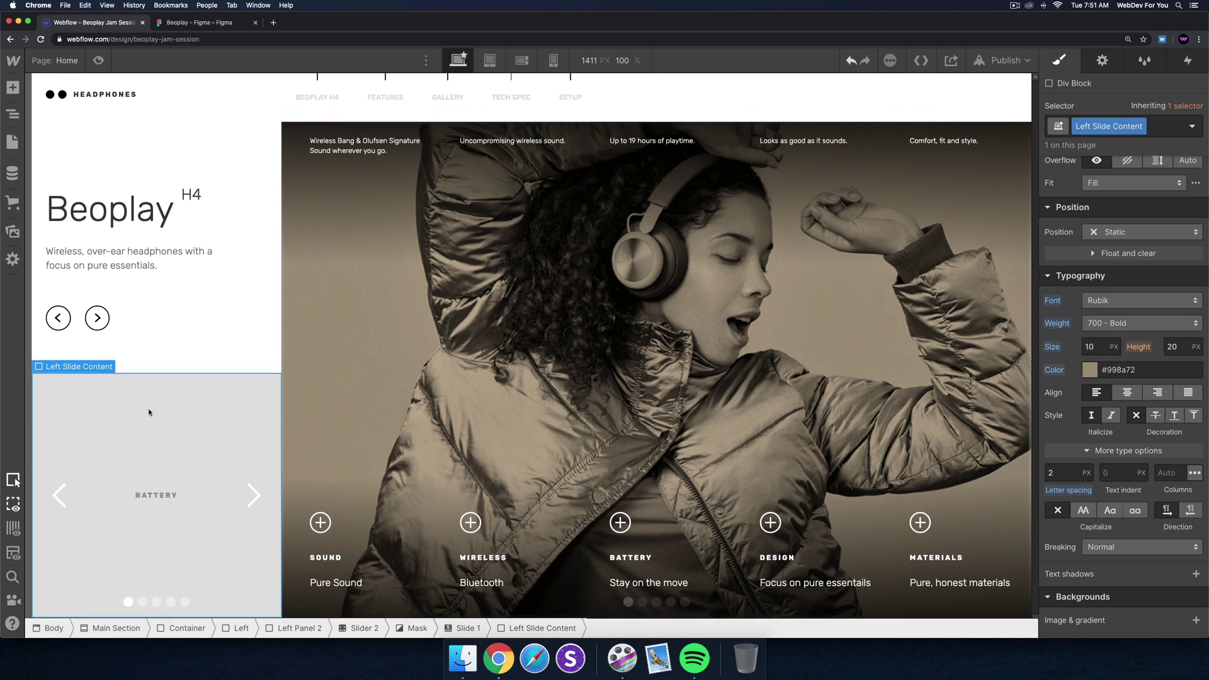
Copy the dark rectangle's fill colour from Figma and set Slider 2's background colour in Webflow to #181612.
{"action": "left_click", "coordinate": [357, 633]}
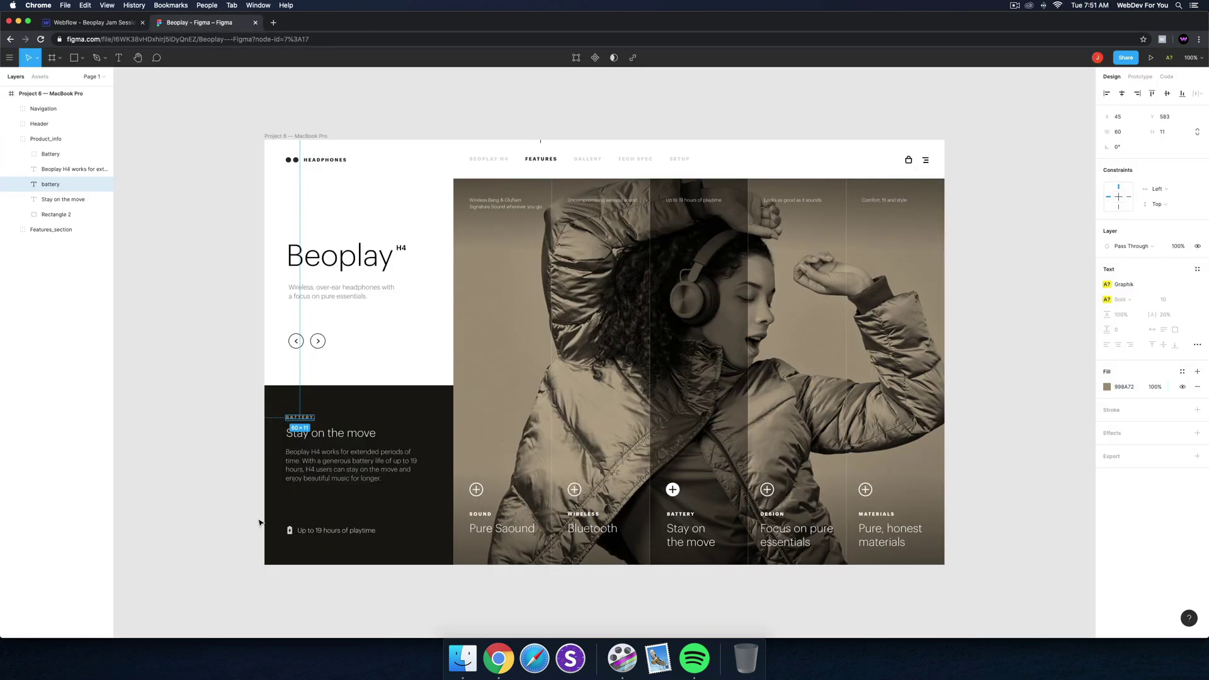
{"action": "left_click", "coordinate": [380, 516]}
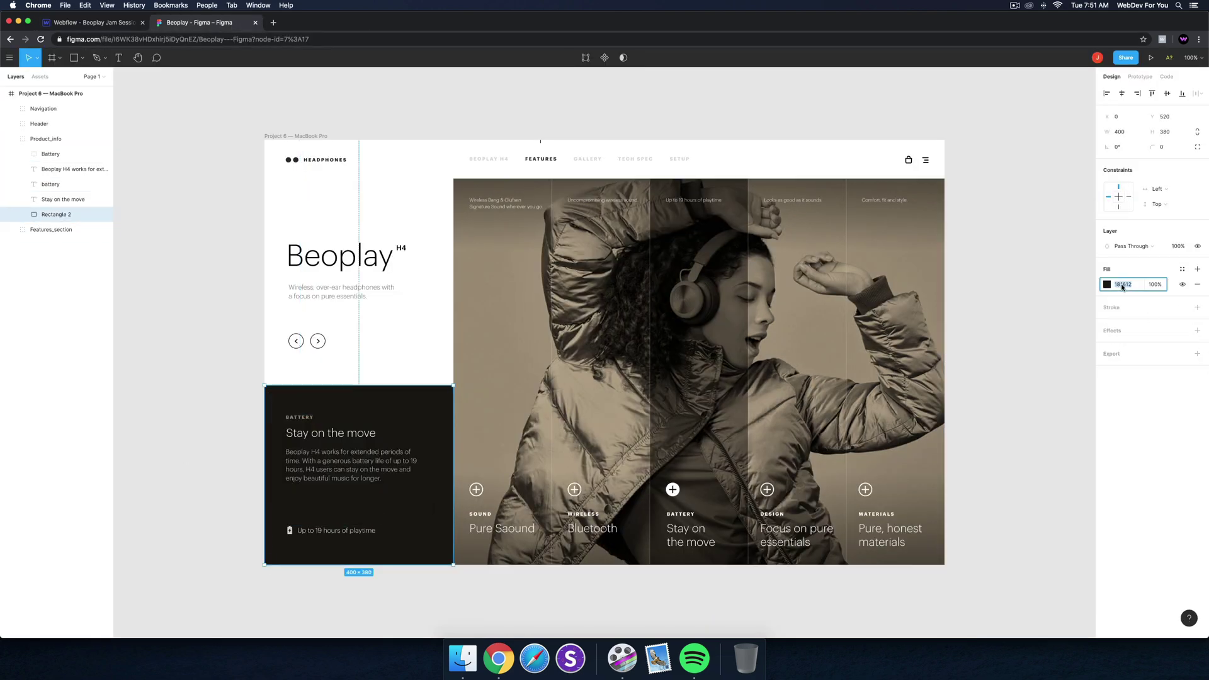
{"action": "left_click", "coordinate": [119, 22]}
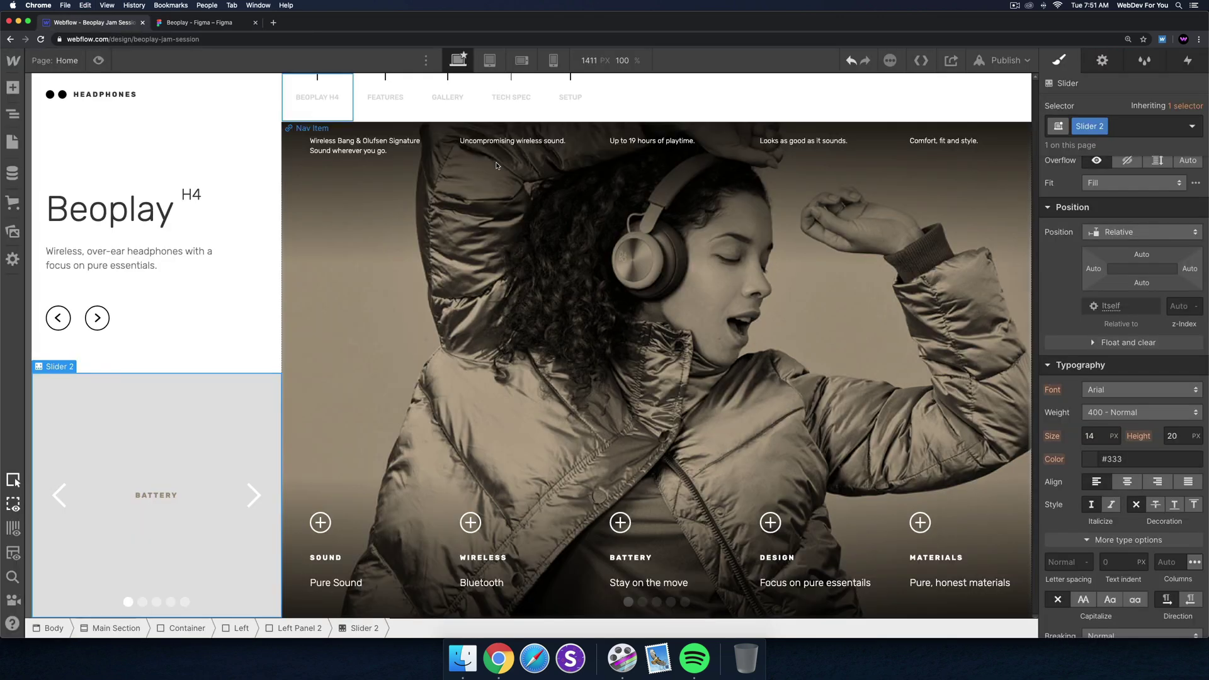
{"action": "scroll", "coordinate": [1125, 472], "scroll_direction": "down", "scroll_amount": 5}
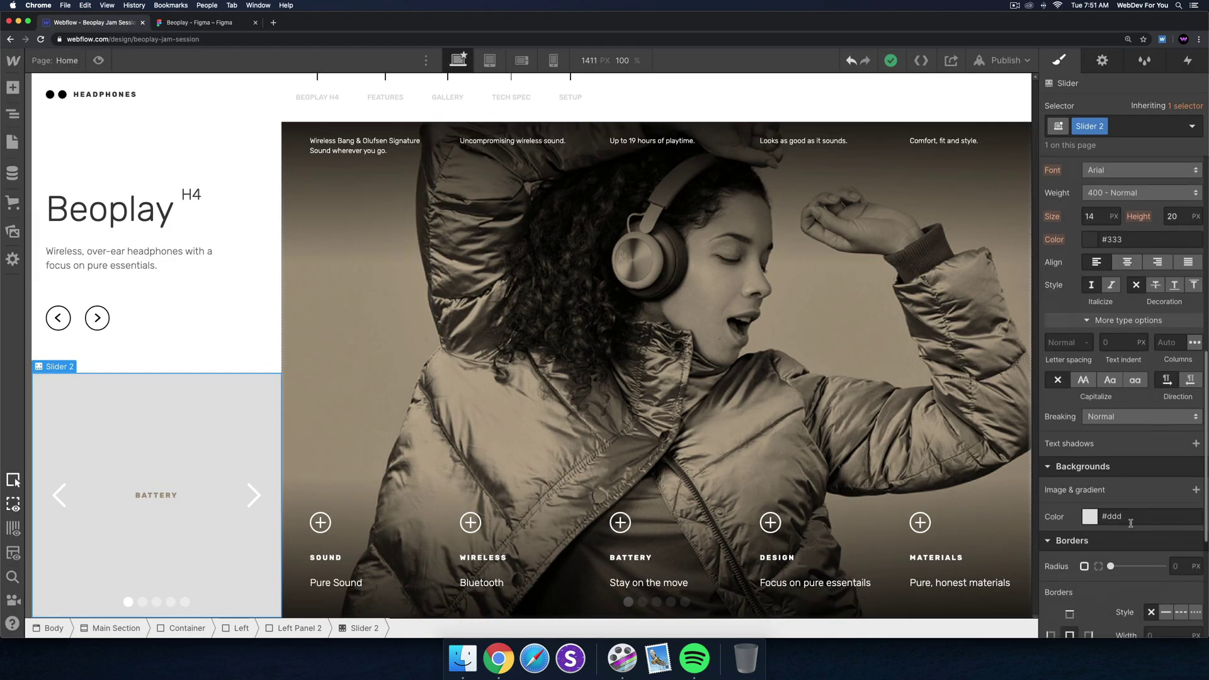
{"action": "type", "text": "181612"}
{"action": "key", "text": "Return"}
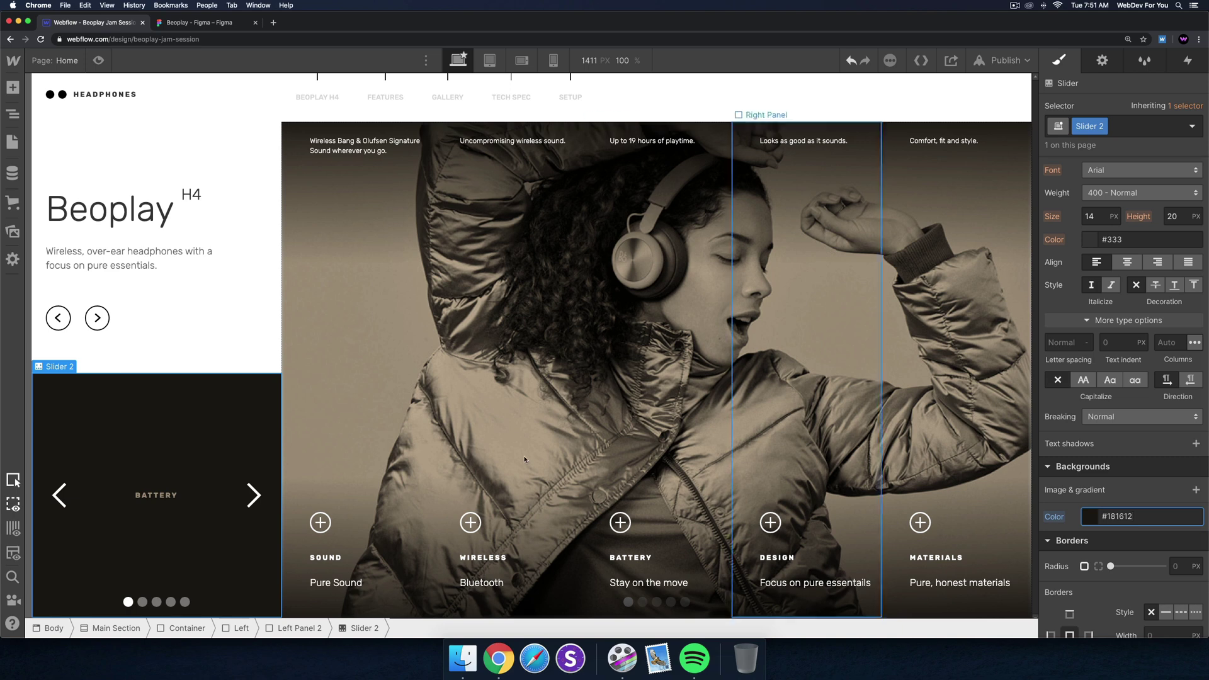
Check the Battery panel against the Figma design and add a div block inside Left Content Wrapper in Webflow.
{"action": "left_click", "coordinate": [155, 495]}
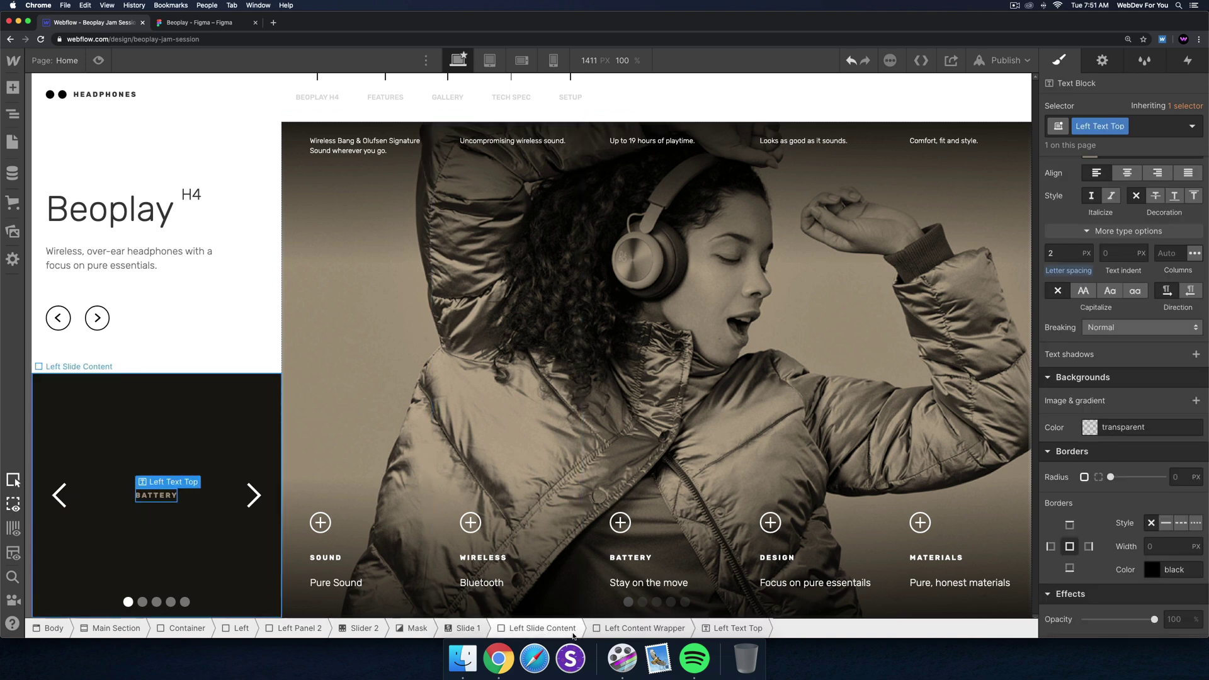
{"action": "left_click", "coordinate": [649, 629]}
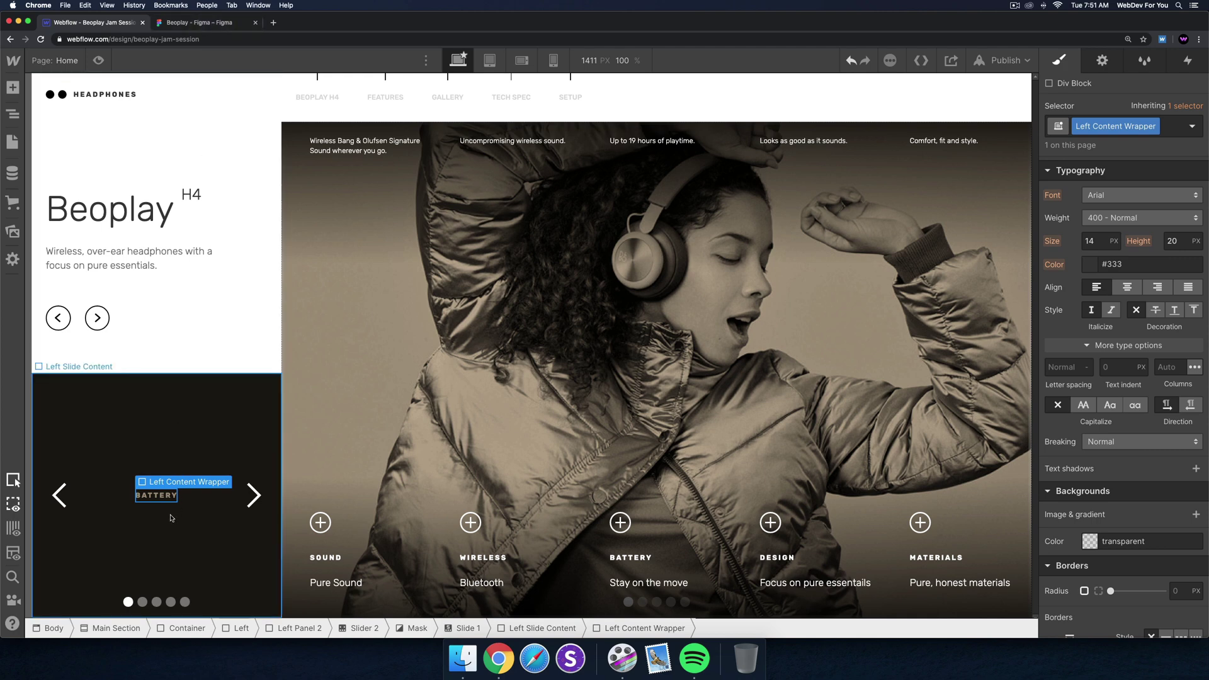
{"action": "left_click", "coordinate": [216, 26]}
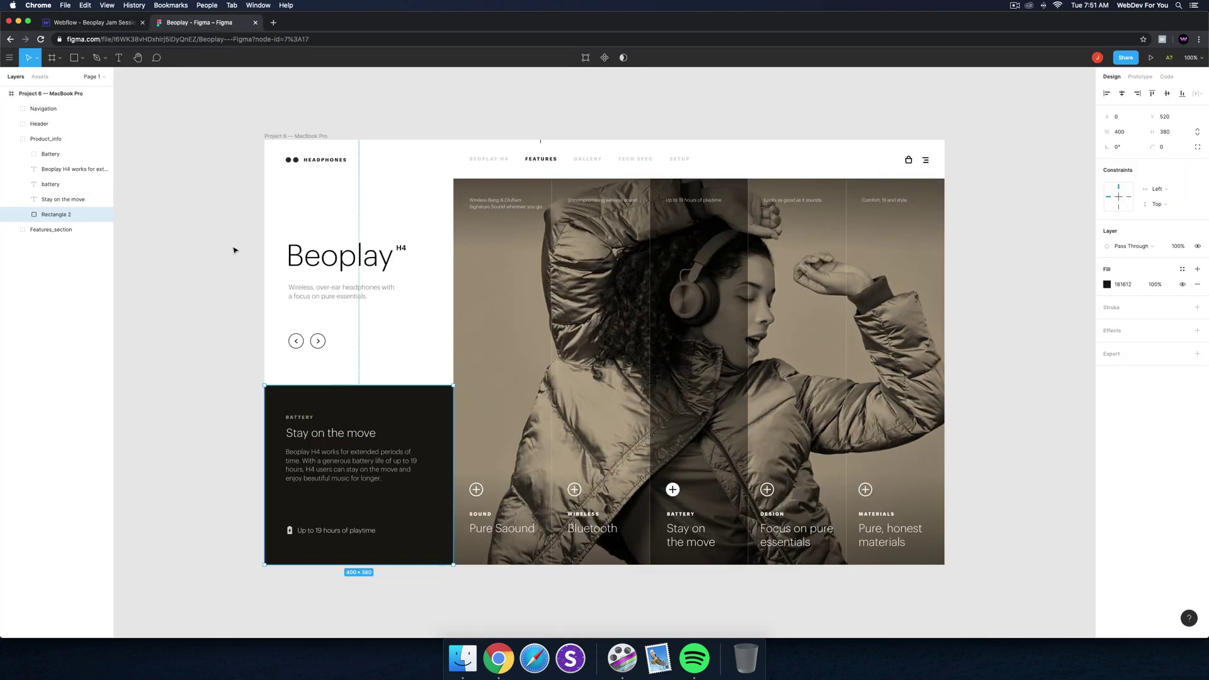
{"action": "left_click", "coordinate": [107, 20]}
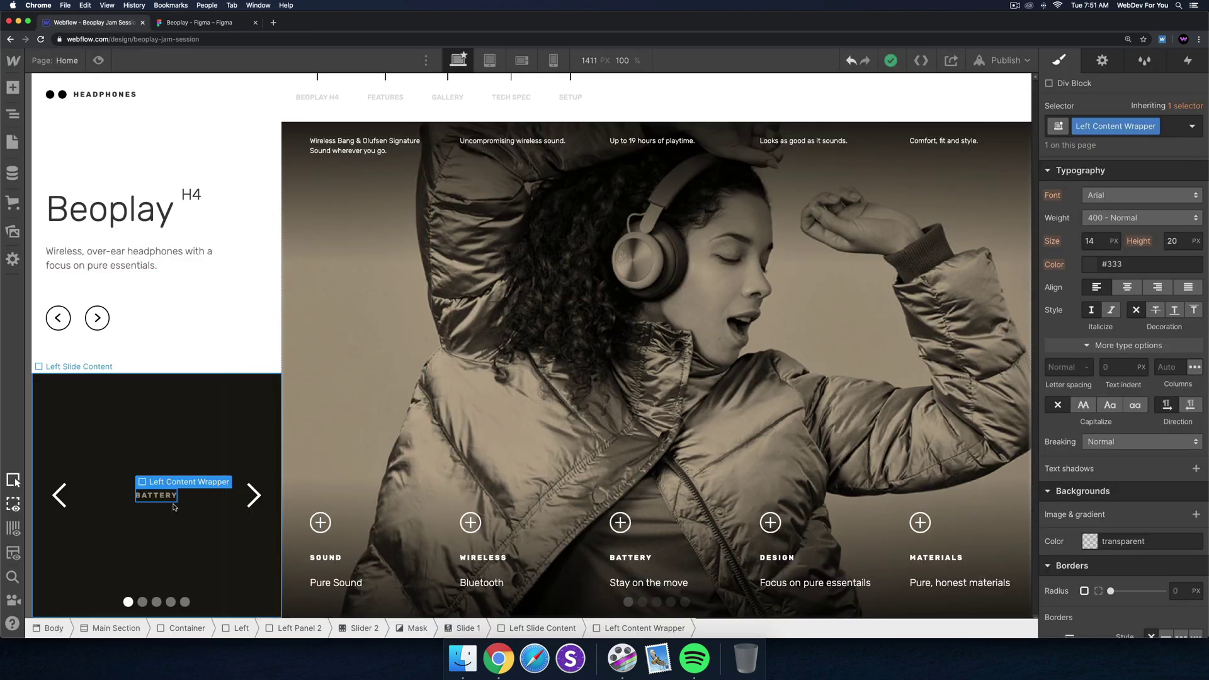
{"action": "left_click", "coordinate": [517, 628]}
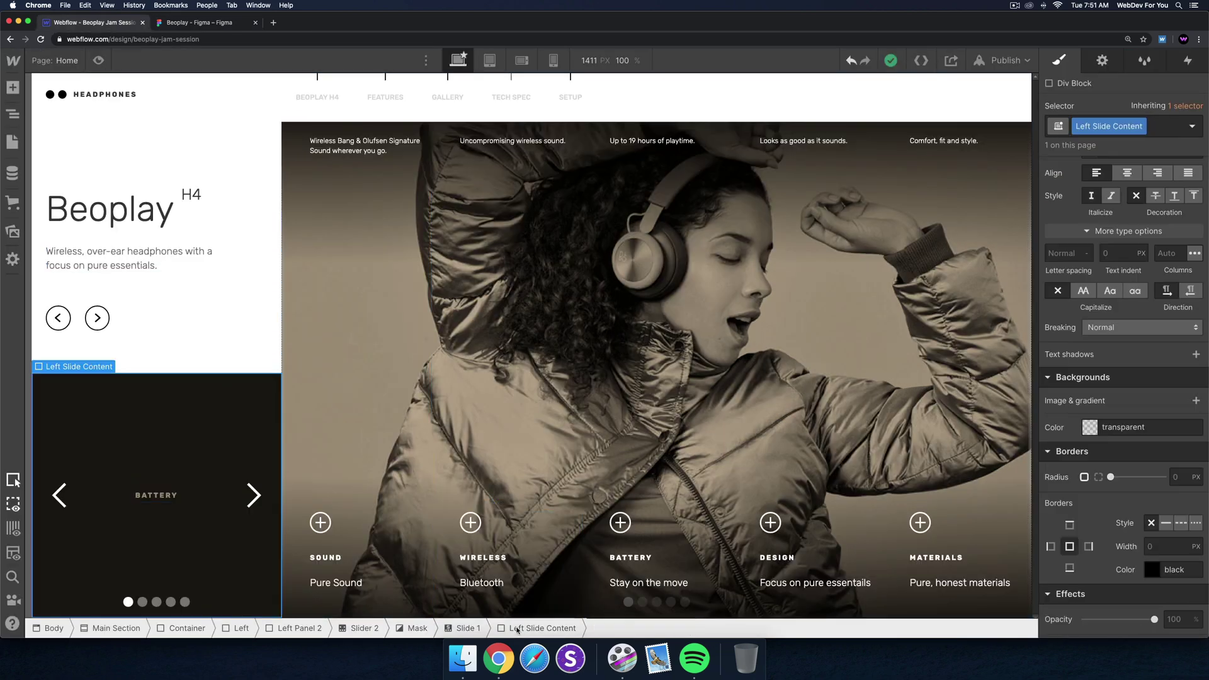
{"action": "left_click", "coordinate": [156, 495]}
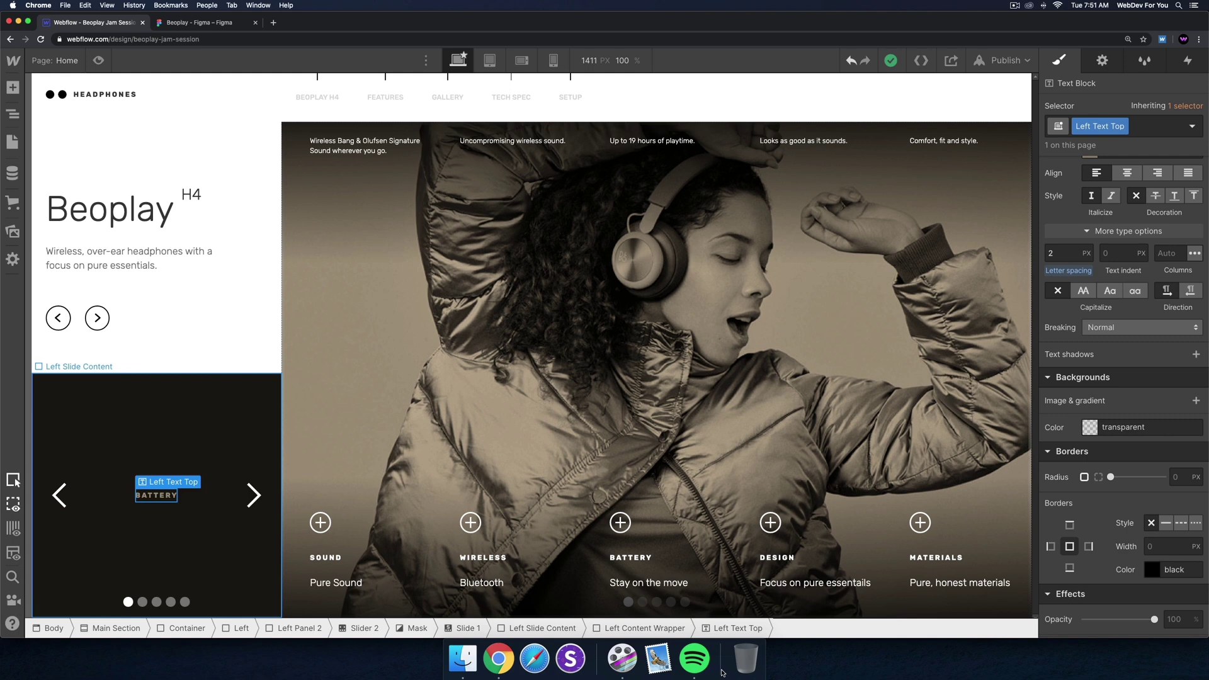
{"action": "left_click", "coordinate": [13, 114]}
{"action": "left_click", "coordinate": [133, 208]}
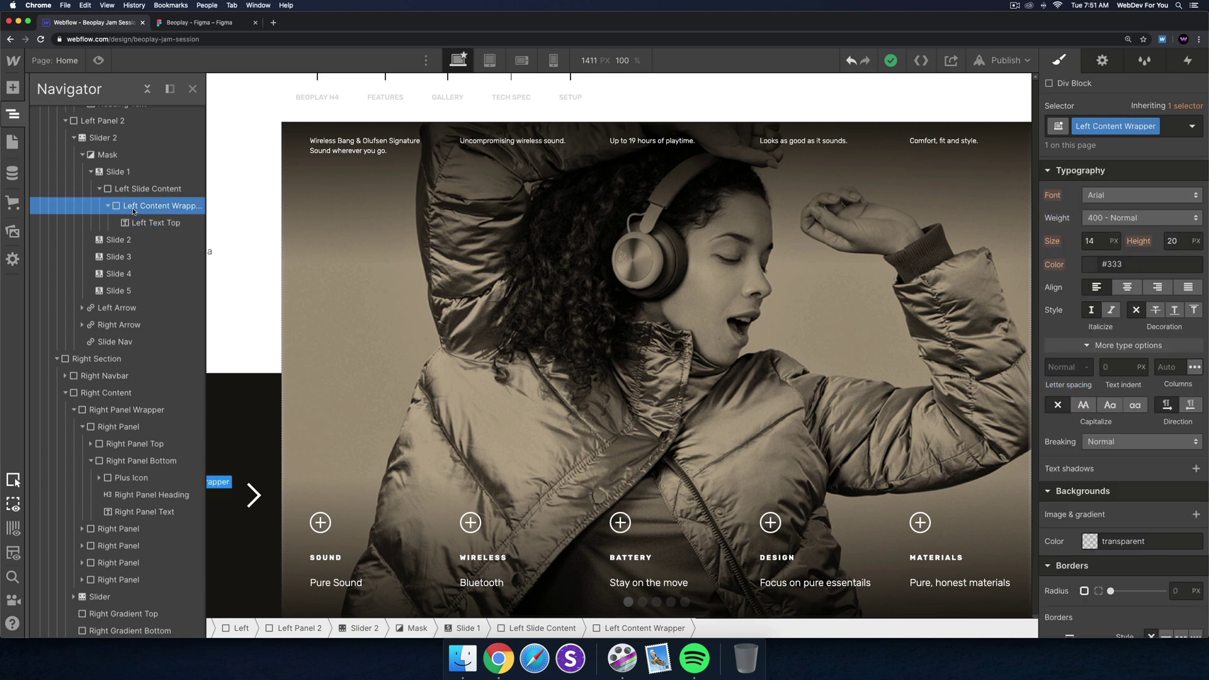
{"action": "key", "text": "super+e"}
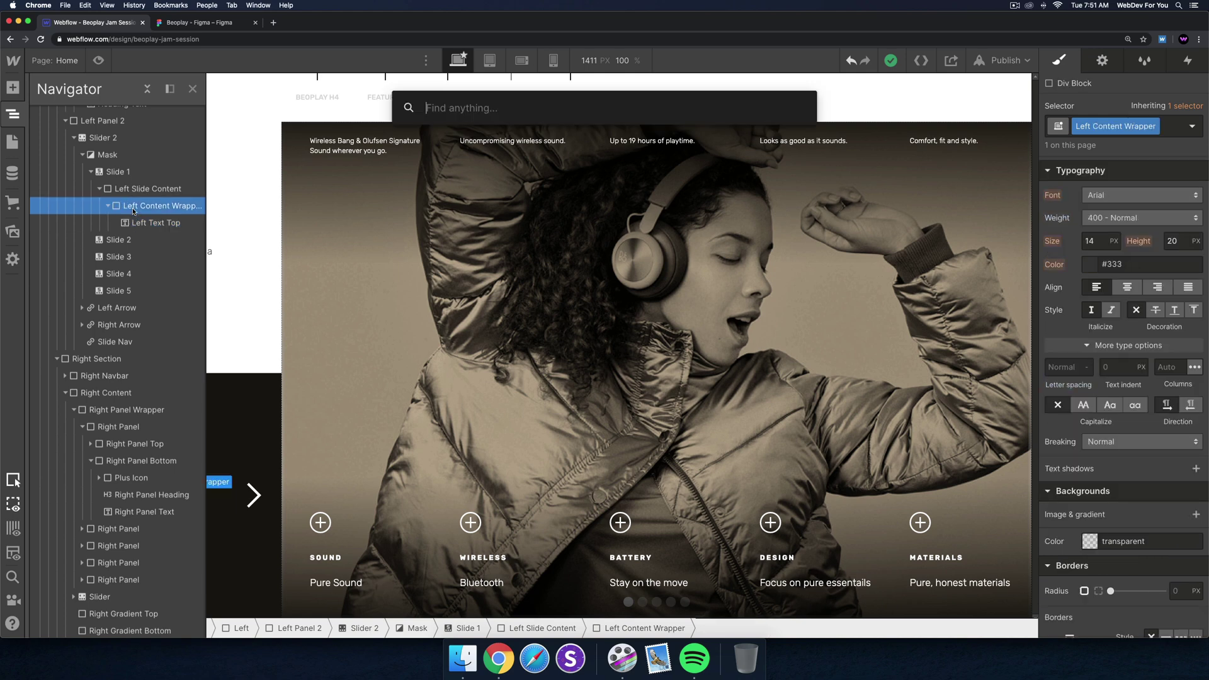
{"action": "type", "text": "div"}
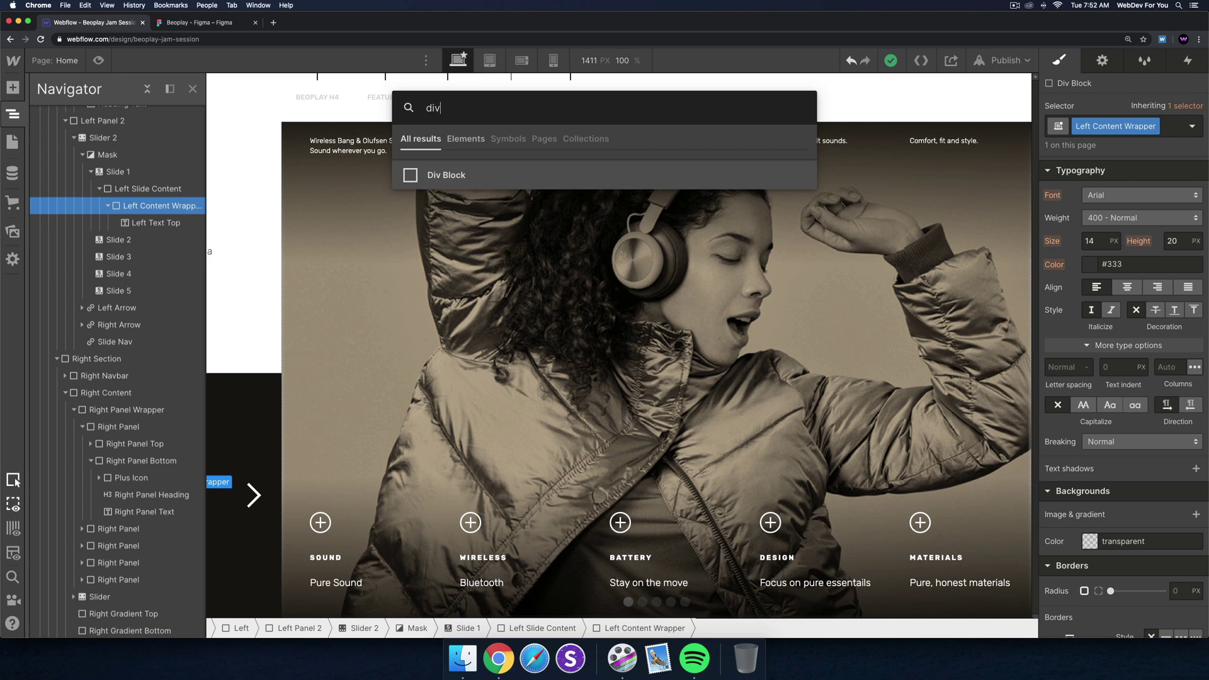
{"action": "key", "text": "Return"}
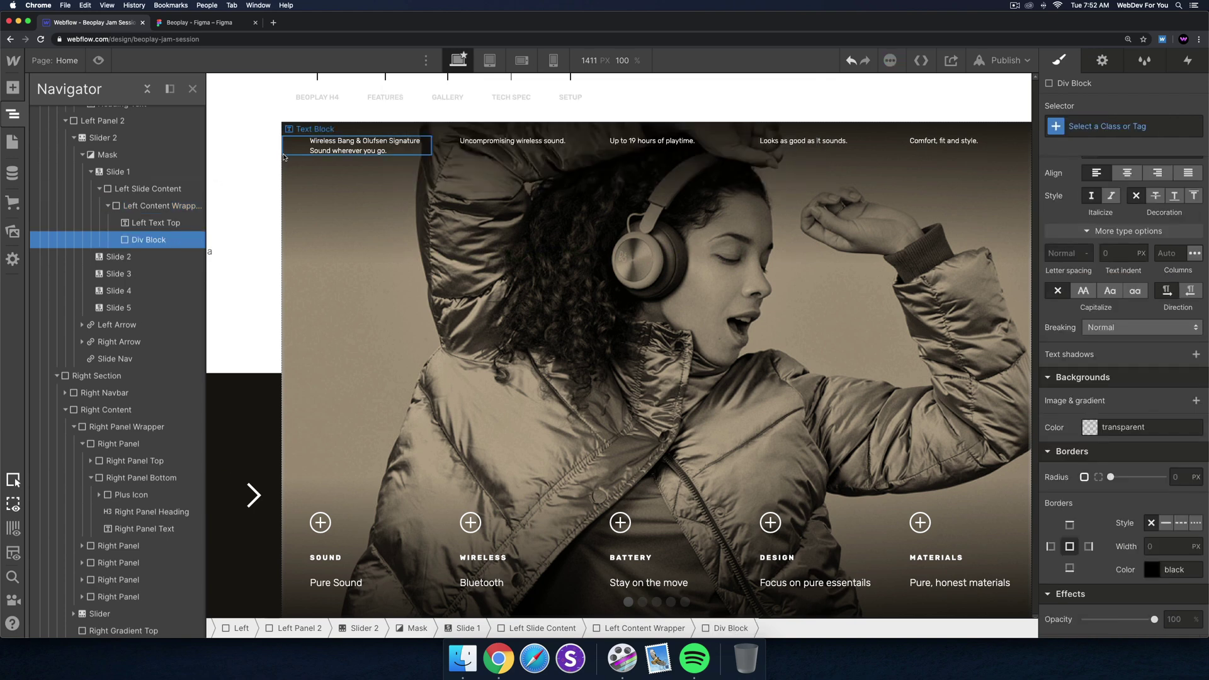
Give the new div block the class Left Content Top.
{"action": "left_click", "coordinate": [1113, 125]}
{"action": "type", "text": "Left Cont"}
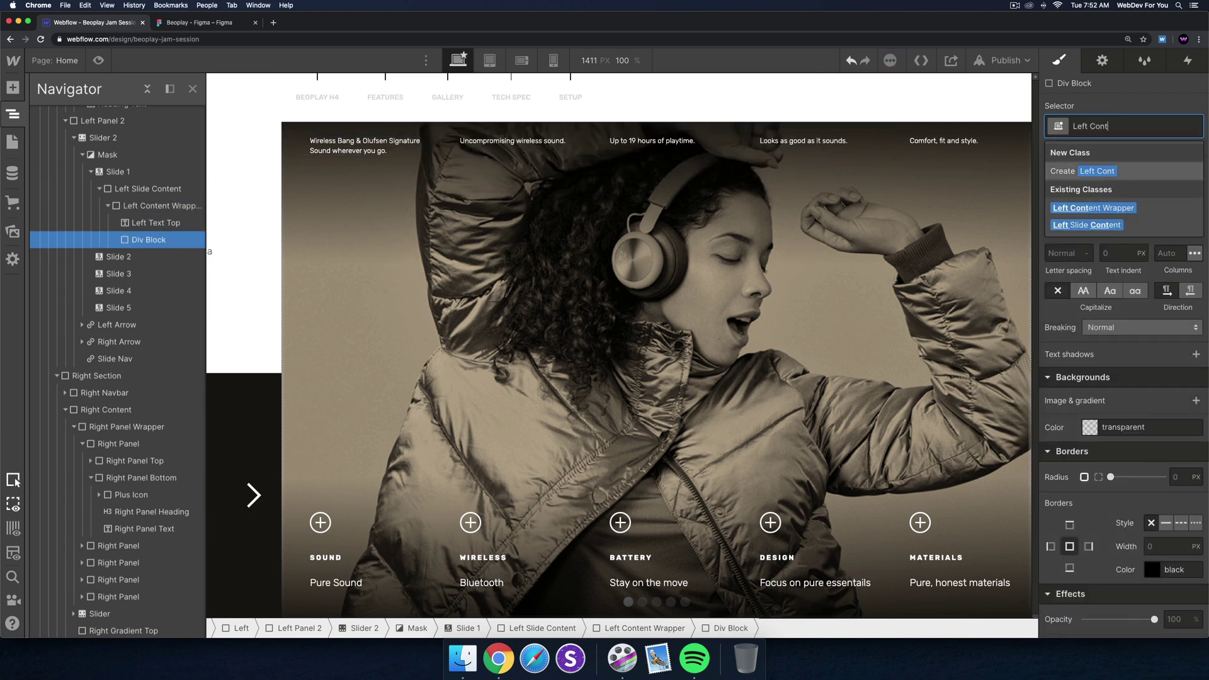
{"action": "type", "text": "ent Top"}
{"action": "key", "text": "Return"}
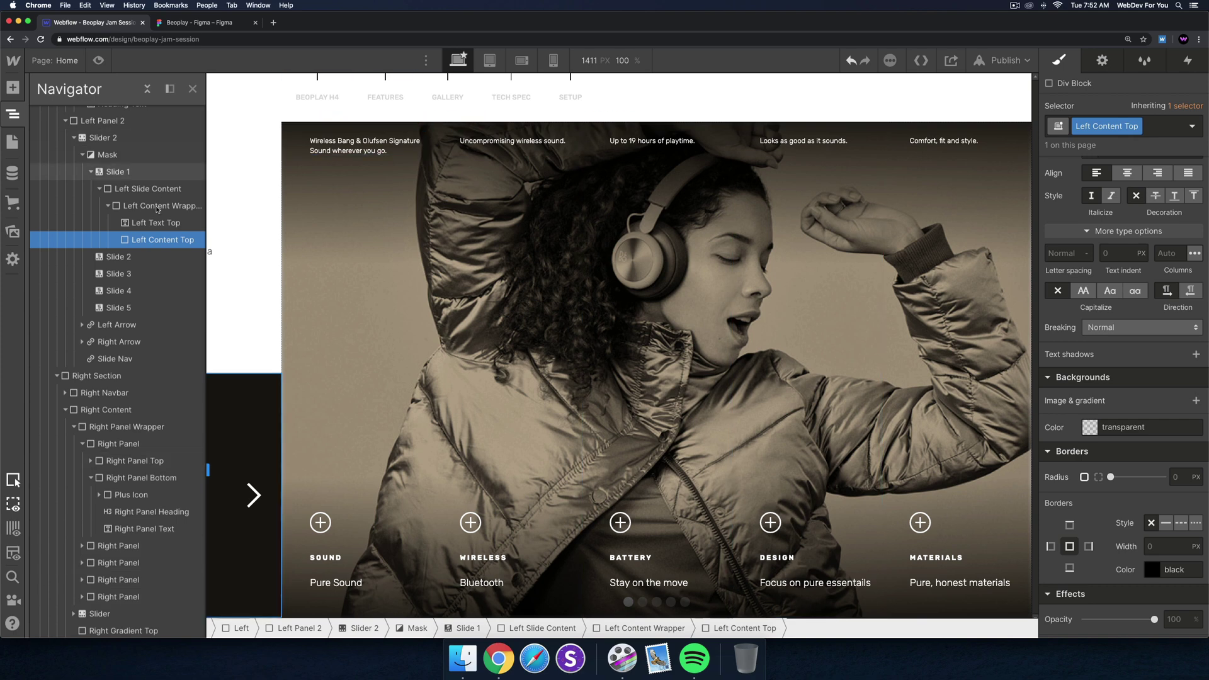
Nest the Left Text Top text block inside the Left Content Top div.
{"action": "left_click_drag", "start_coordinate": [143, 239], "coordinate": [162, 222]}
{"action": "left_click", "coordinate": [154, 239]}
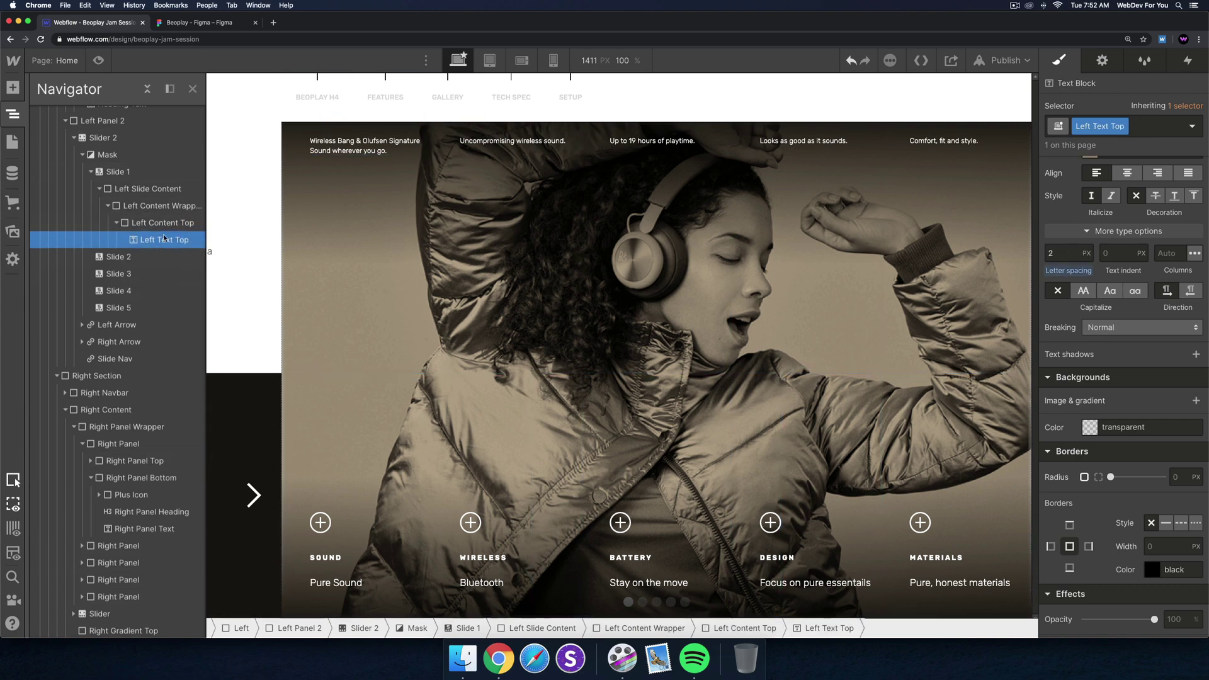
{"action": "left_click", "coordinate": [163, 222]}
{"action": "left_click", "coordinate": [12, 114]}
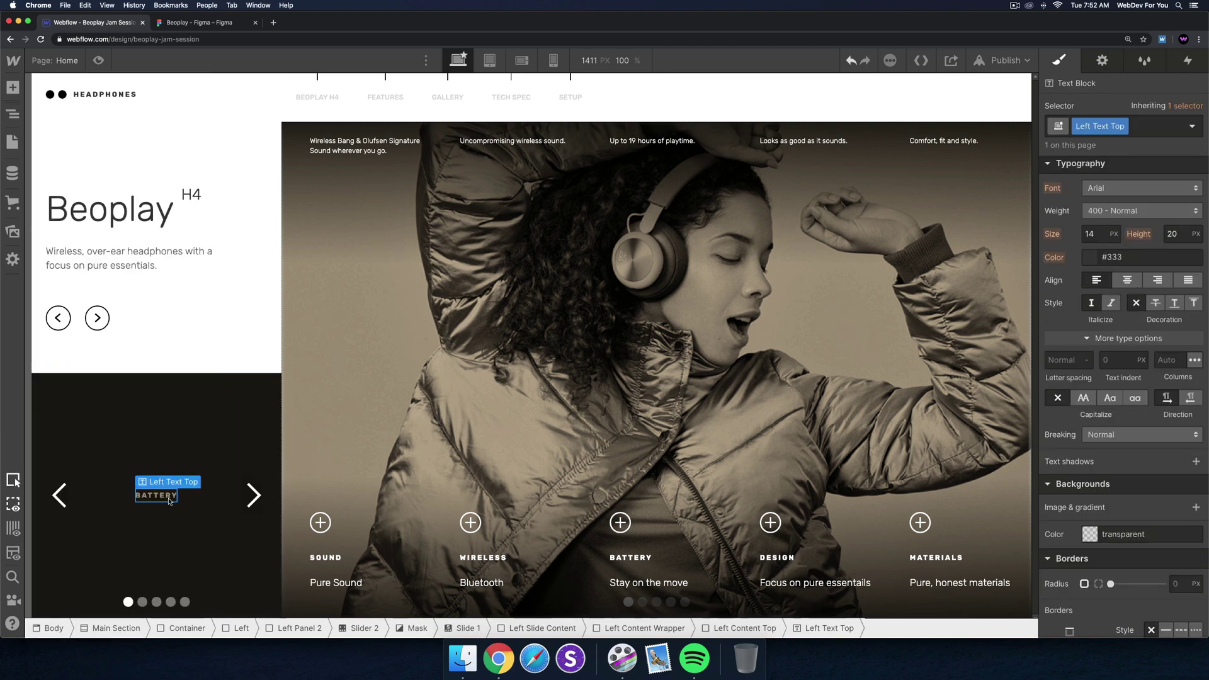
Add a text block inside Left Content Top, after Left Text Top.
{"action": "left_click", "coordinate": [13, 114]}
{"action": "left_click", "coordinate": [149, 224]}
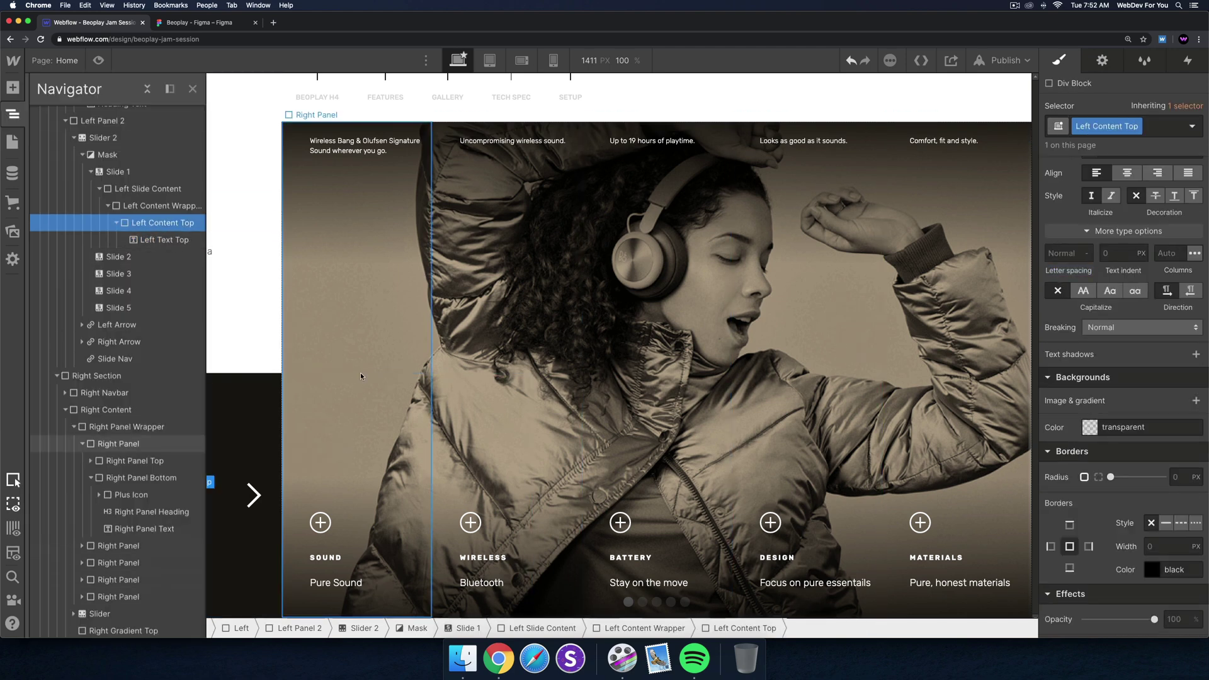
{"action": "key", "text": "super+e"}
{"action": "type", "text": "text block"}
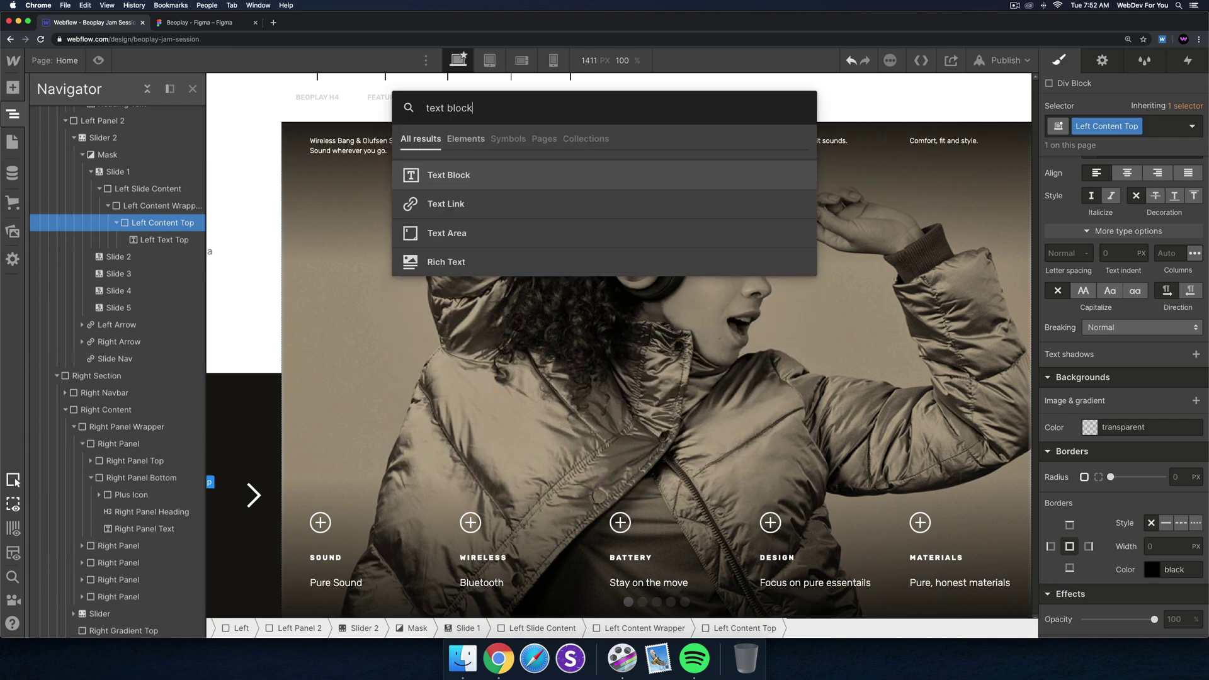
{"action": "key", "text": "Return"}
Check the Battery panel's title in Figma and give the new text block in Webflow the class Left Content Title.
{"action": "left_click", "coordinate": [195, 23]}
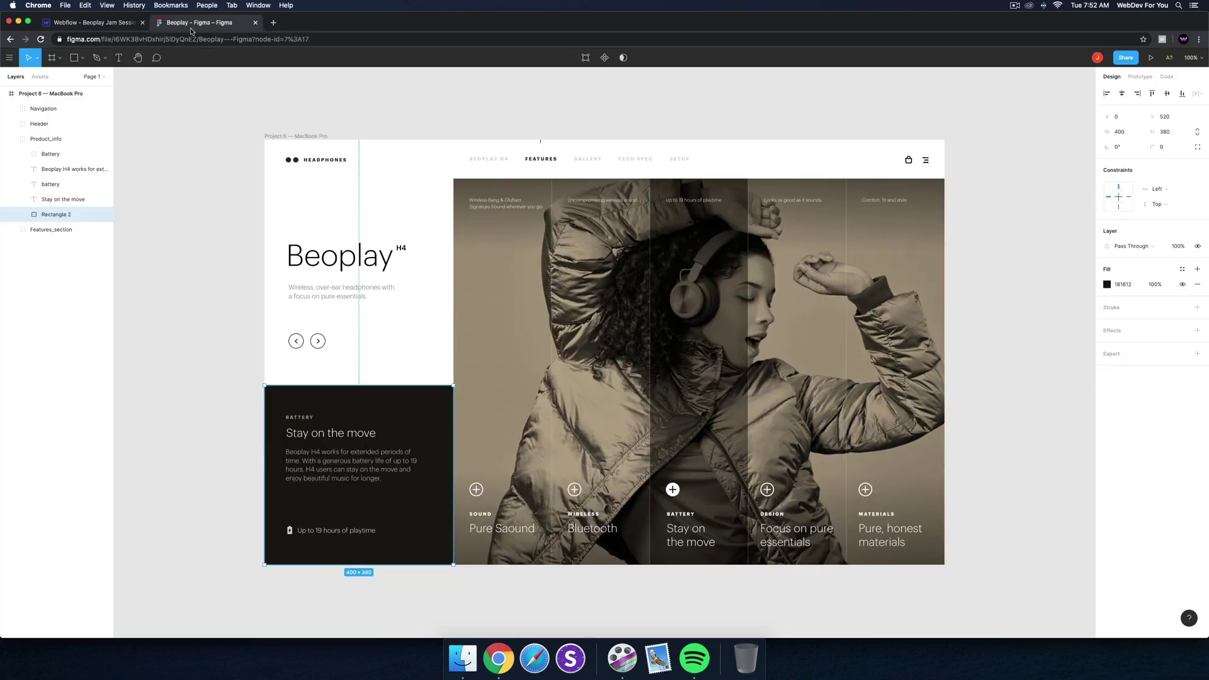
{"action": "left_click", "coordinate": [96, 23]}
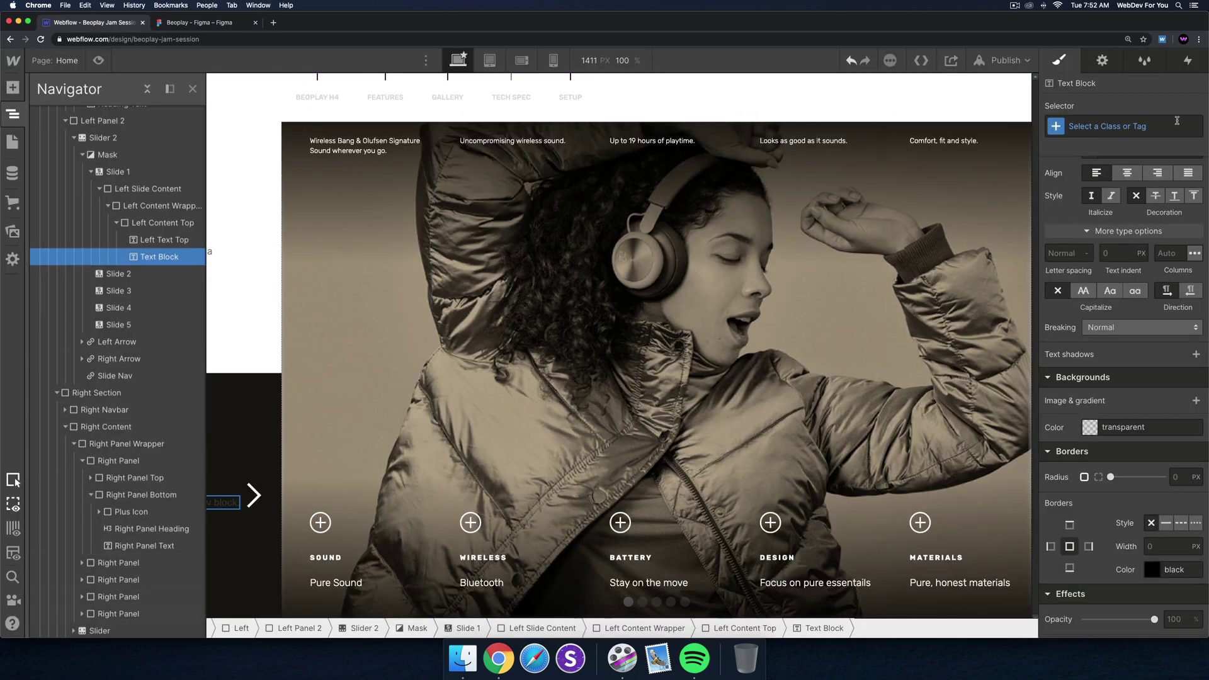
{"action": "key", "text": "super+Return"}
{"action": "type", "text": "Left Con"}
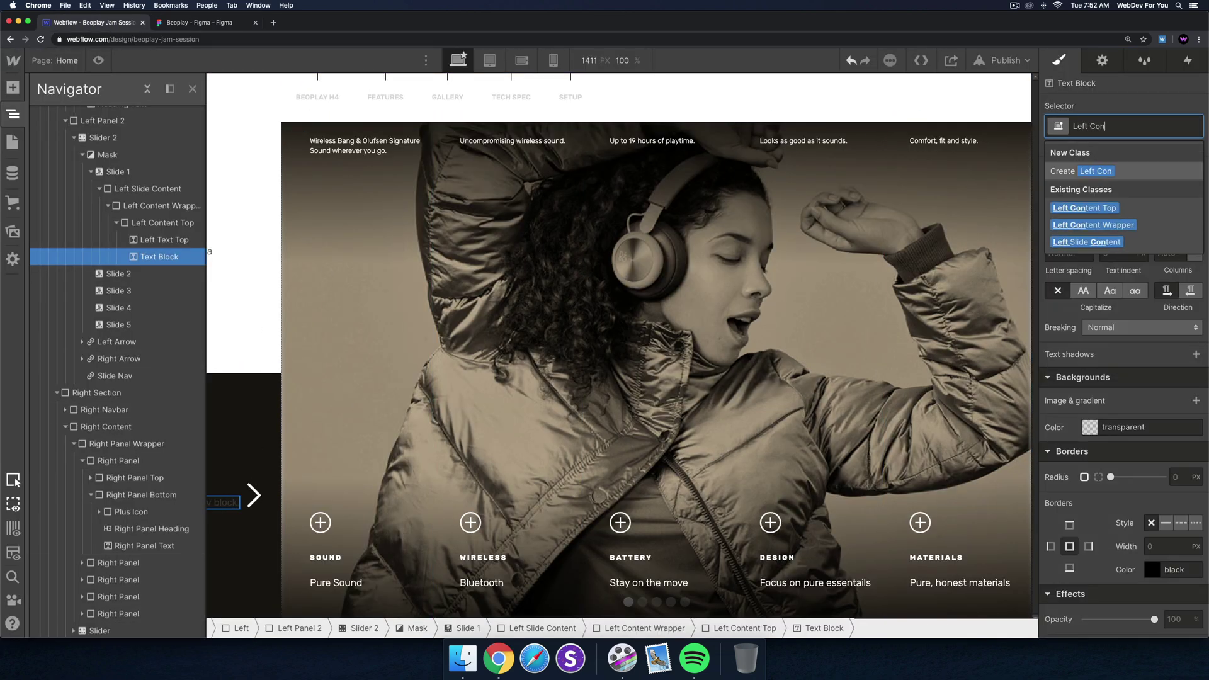
{"action": "type", "text": "tent Title"}
{"action": "key", "text": "Return"}
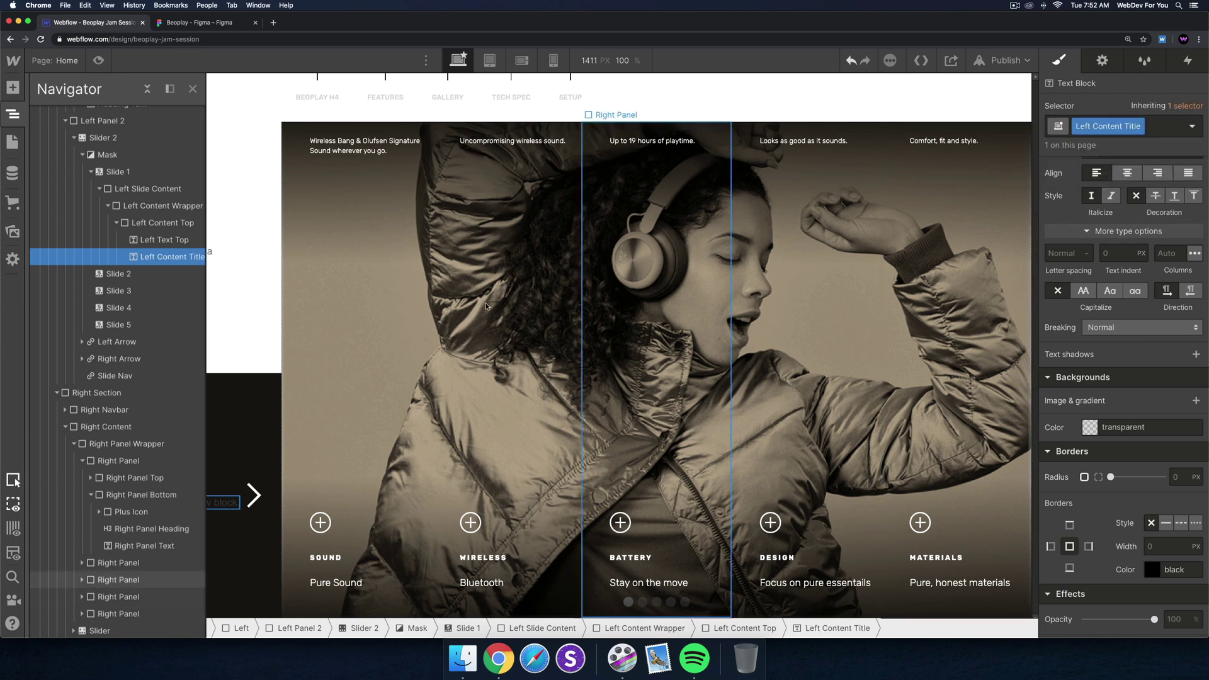
Check the title wording in Figma and replace Left Content Title's placeholder text in Webflow with "Stay on the Move".
{"action": "left_click", "coordinate": [234, 516]}
{"action": "left_click", "coordinate": [189, 498]}
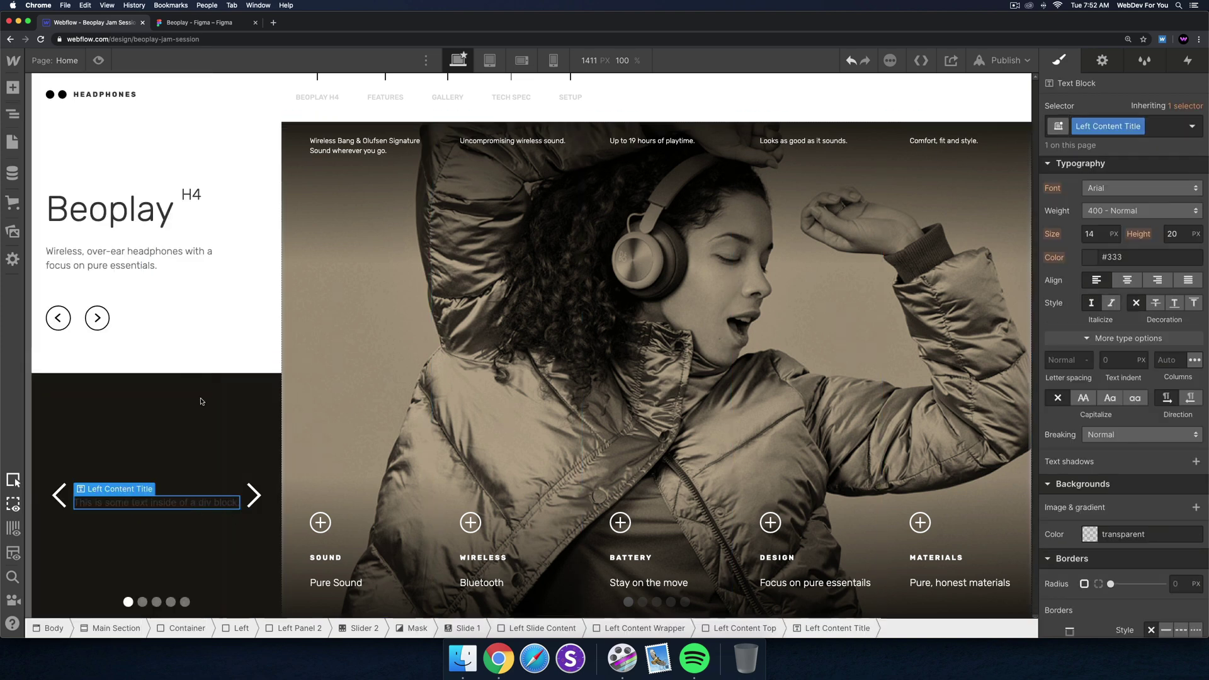
{"action": "left_click", "coordinate": [200, 23]}
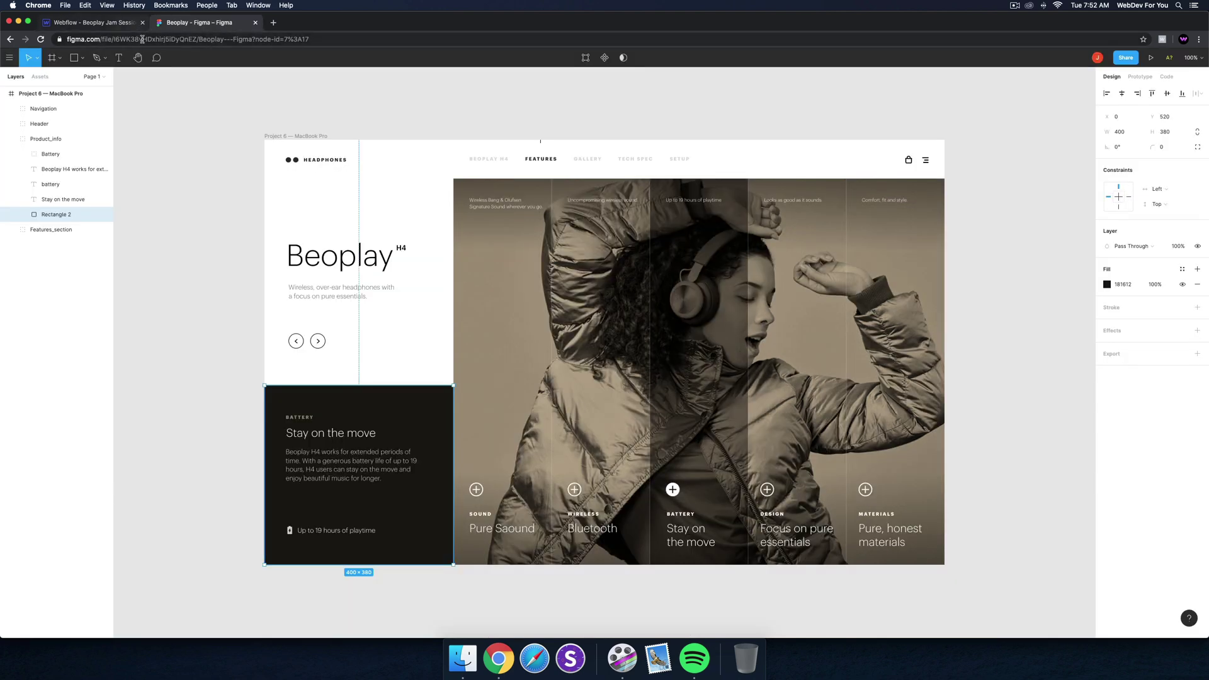
{"action": "left_click", "coordinate": [103, 23]}
{"action": "double_click", "coordinate": [143, 493]}
{"action": "type", "text": "BATTERY"}
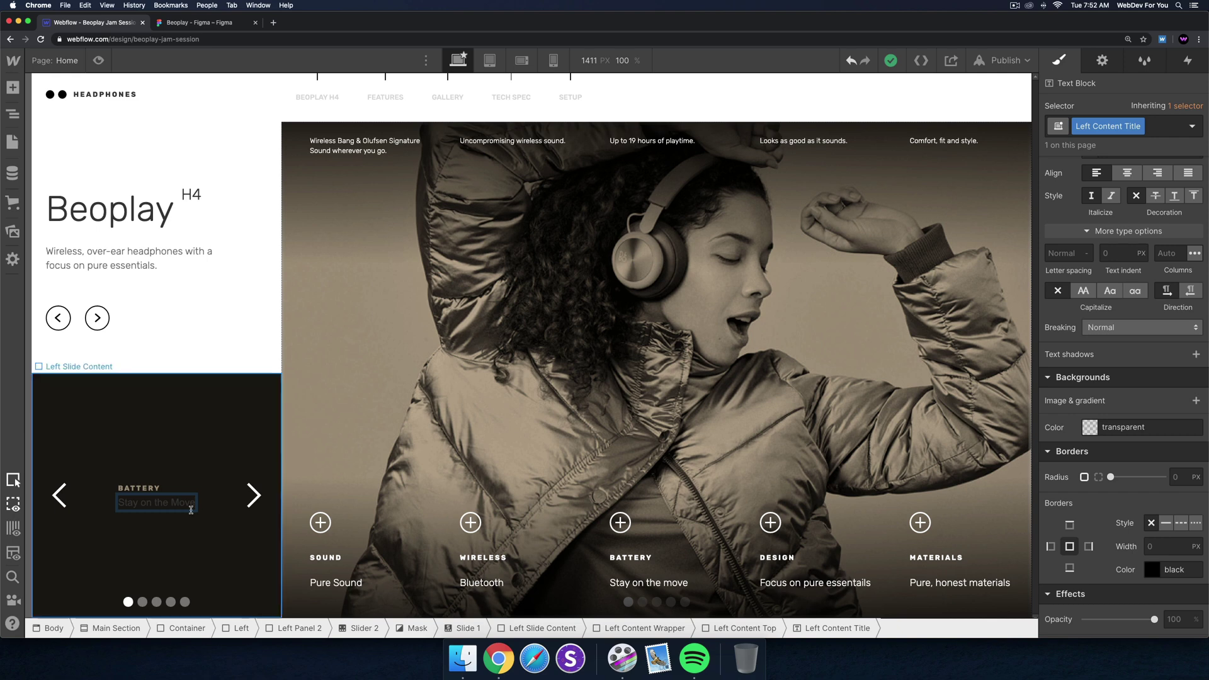
{"action": "key", "text": "Escape"}
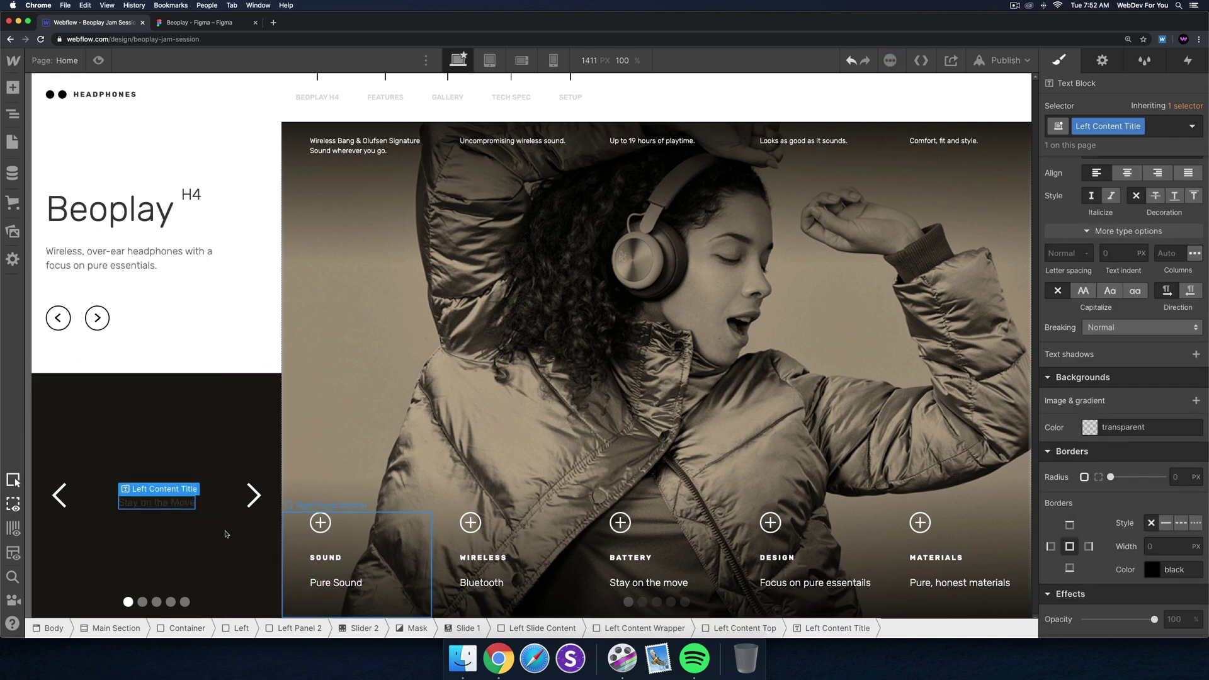
Set Left Content Title to the Rubik font at 20 px size.
{"action": "scroll", "coordinate": [1139, 449], "scroll_direction": "up", "scroll_amount": 3}
{"action": "scroll", "coordinate": [1139, 448], "scroll_direction": "up", "scroll_amount": 2}
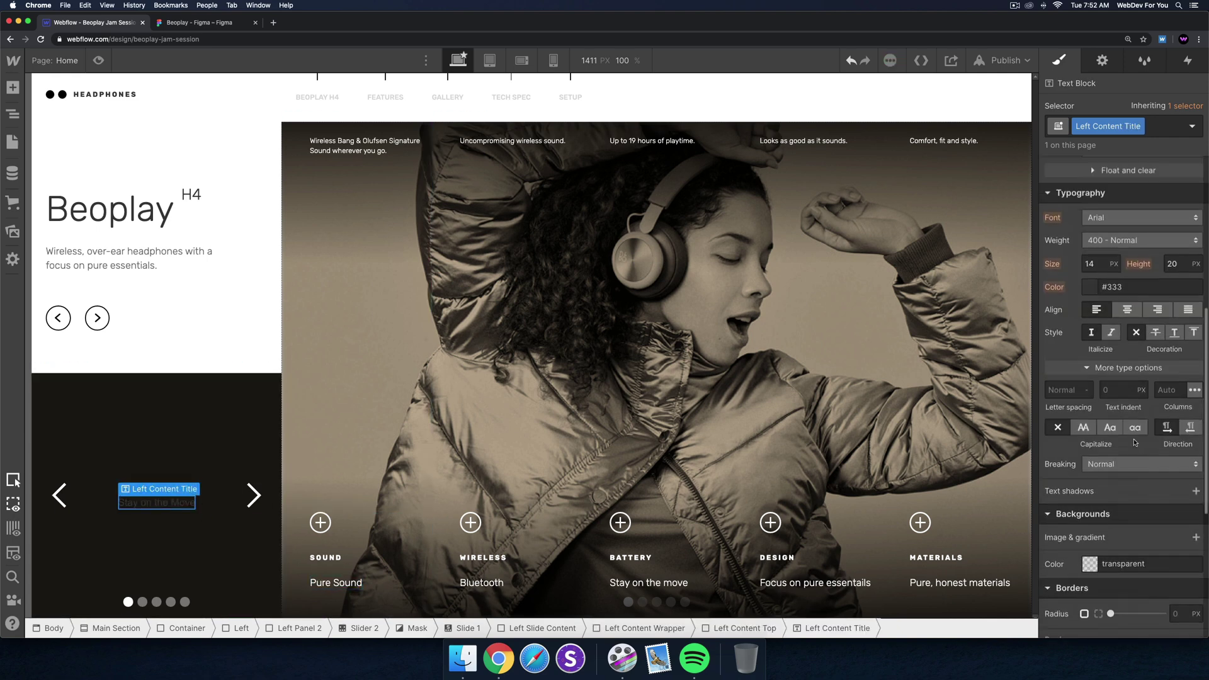
{"action": "left_click", "coordinate": [1124, 218]}
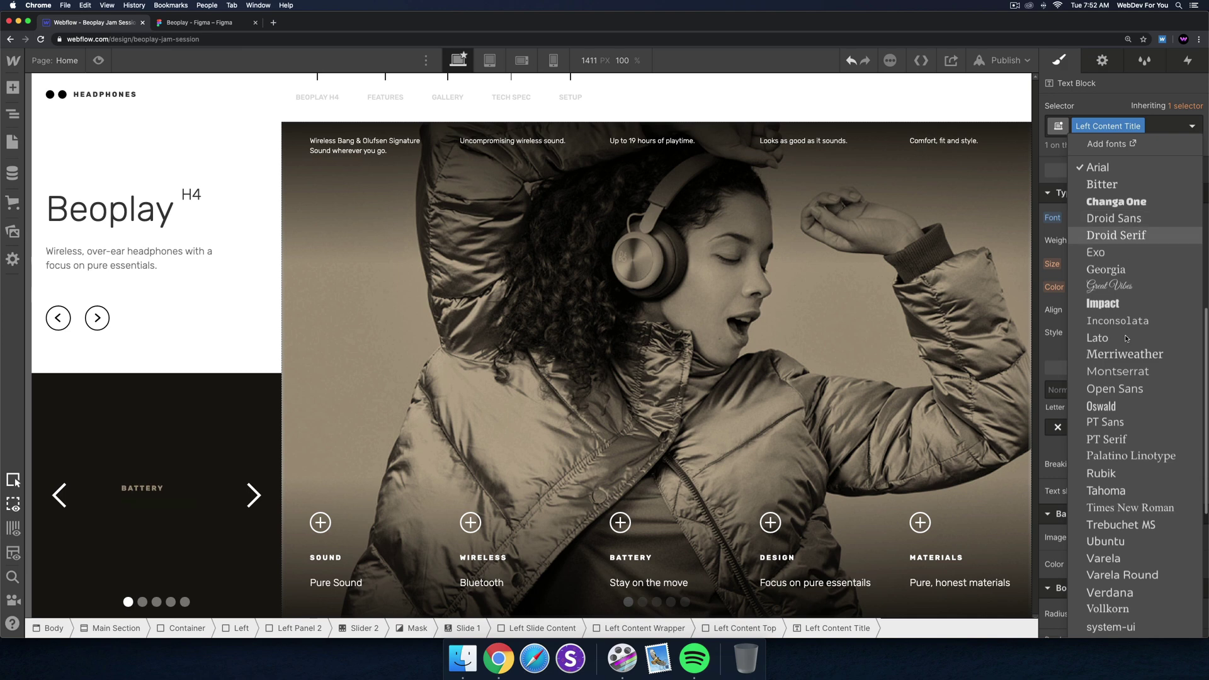
{"action": "left_click", "coordinate": [1101, 473]}
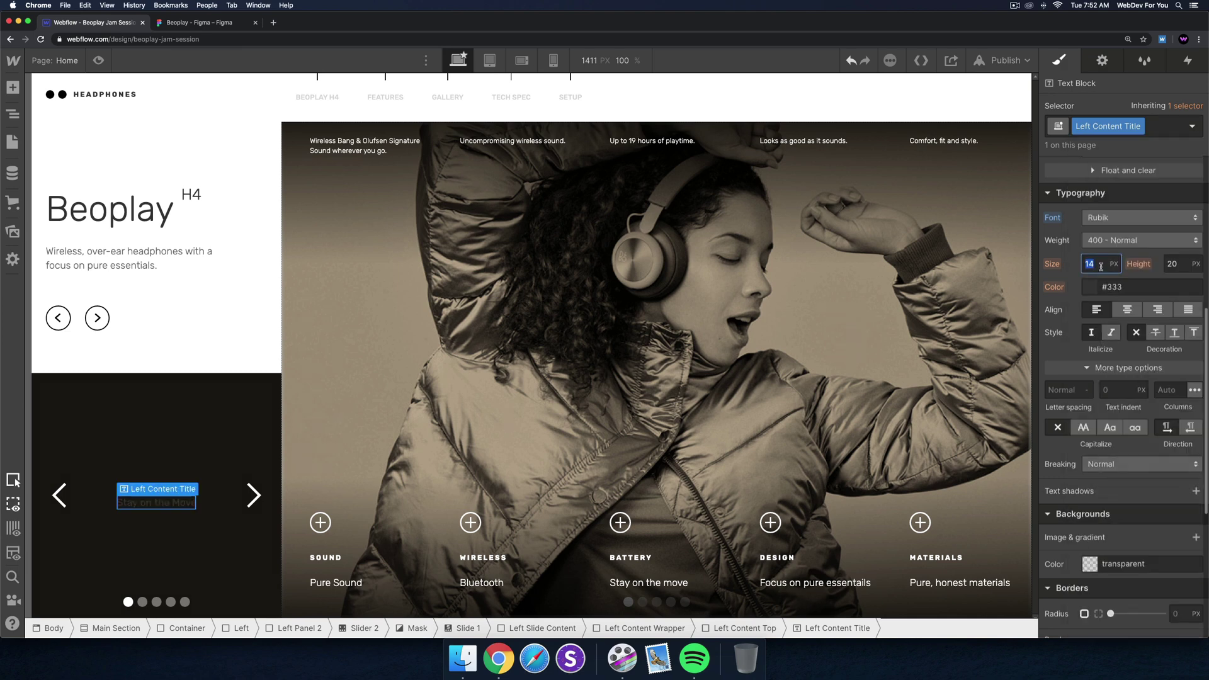
{"action": "type", "text": "20"}
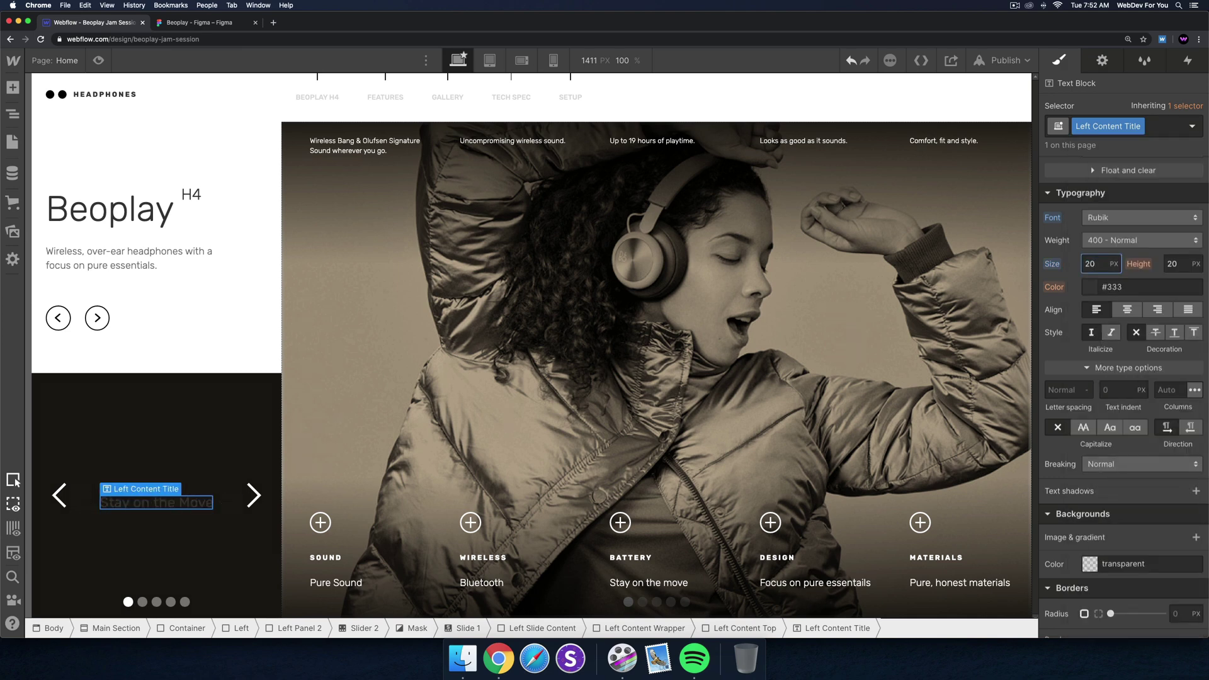
Check the Pure Sound text's typography and set Left Content Title's font size to 18 px.
{"action": "left_click", "coordinate": [331, 582]}
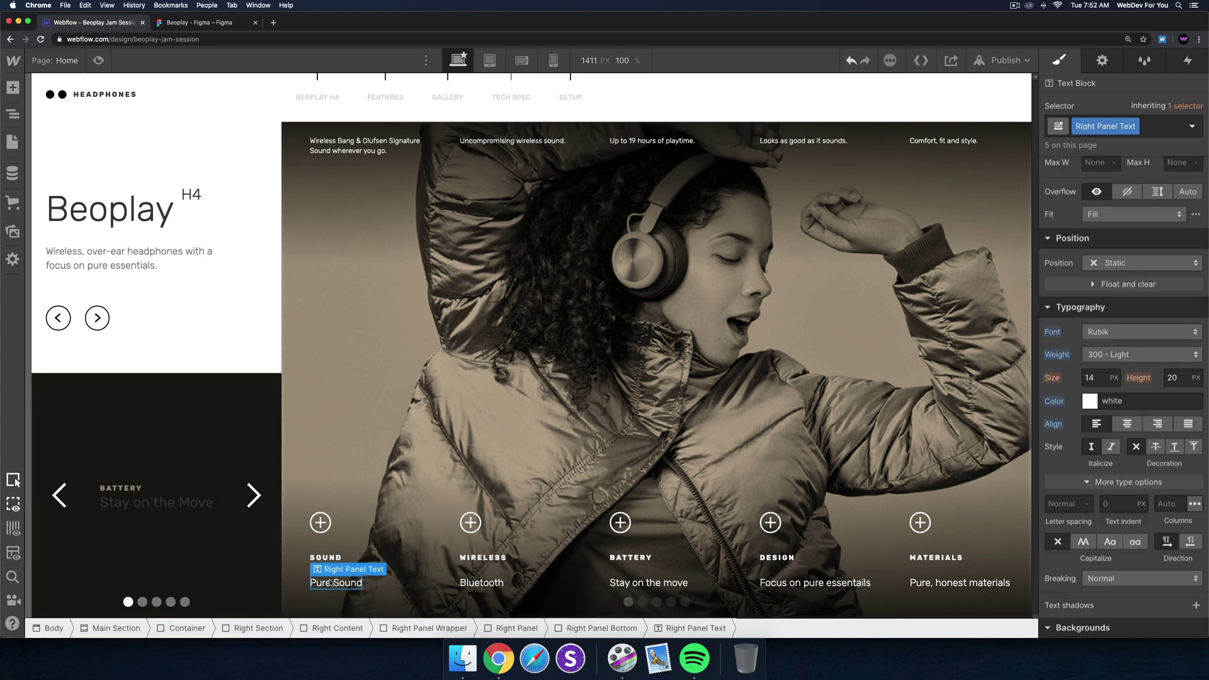
{"action": "left_click", "coordinate": [156, 501]}
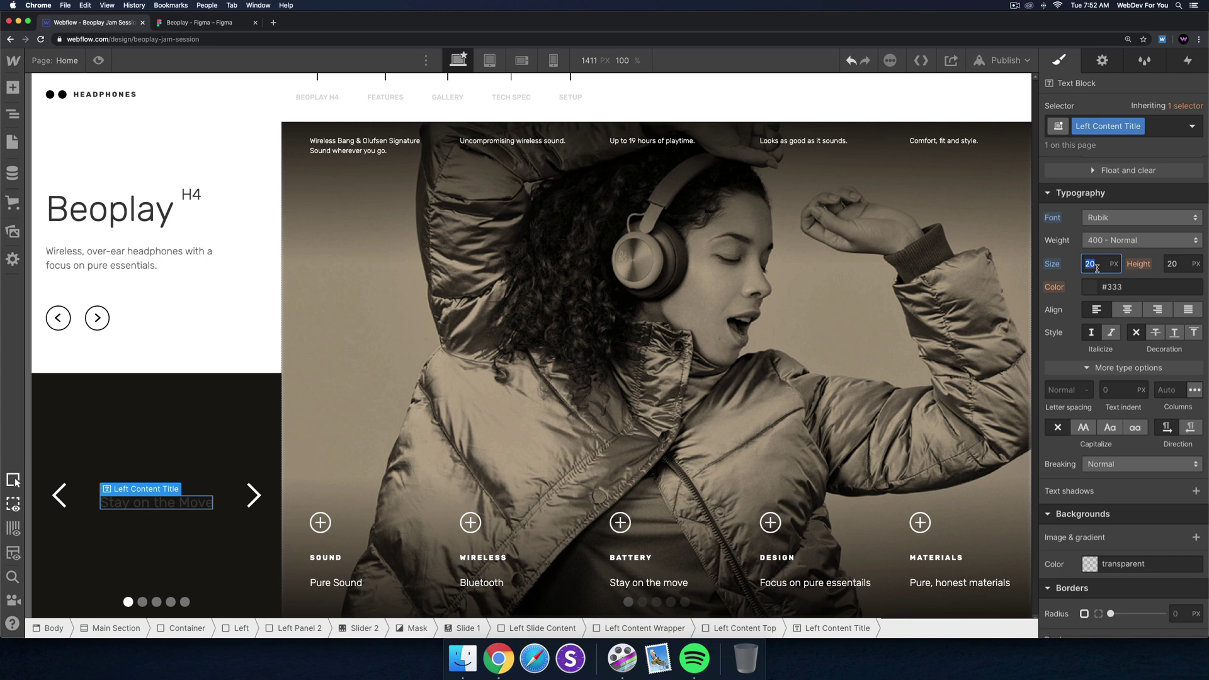
{"action": "type", "text": "18"}
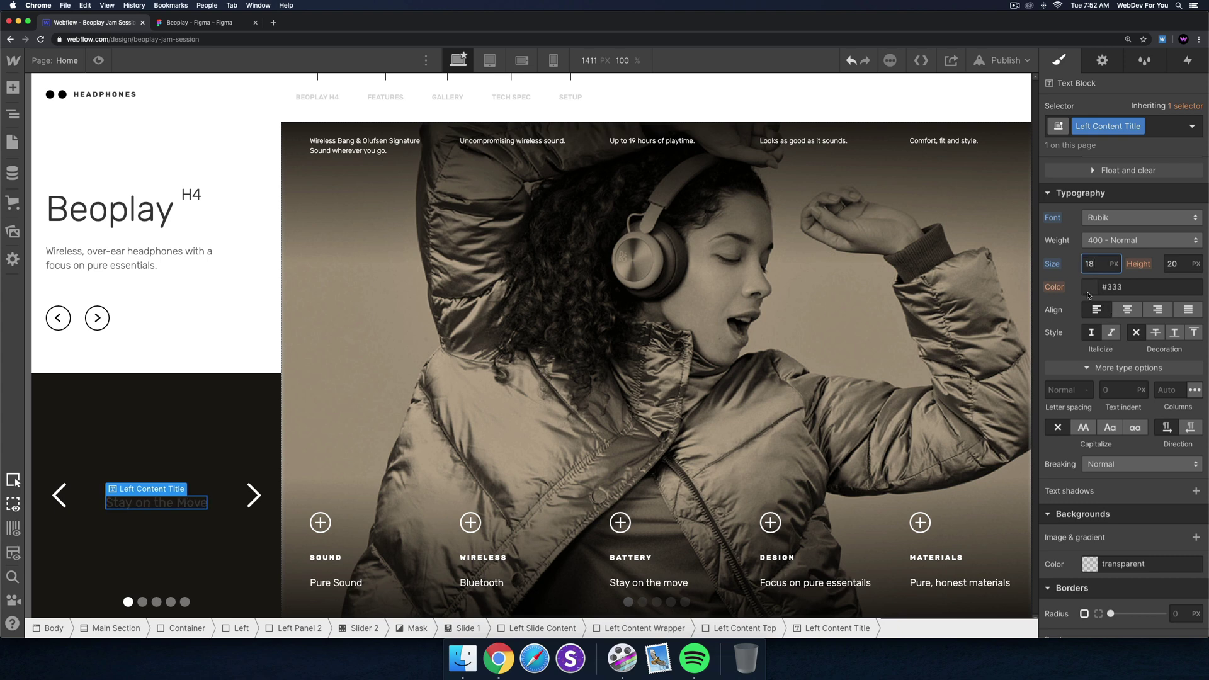
Set Left Content Title's text colour to white and its weight to 300 - Light.
{"action": "left_click", "coordinate": [1089, 287]}
{"action": "left_click", "coordinate": [1047, 306]}
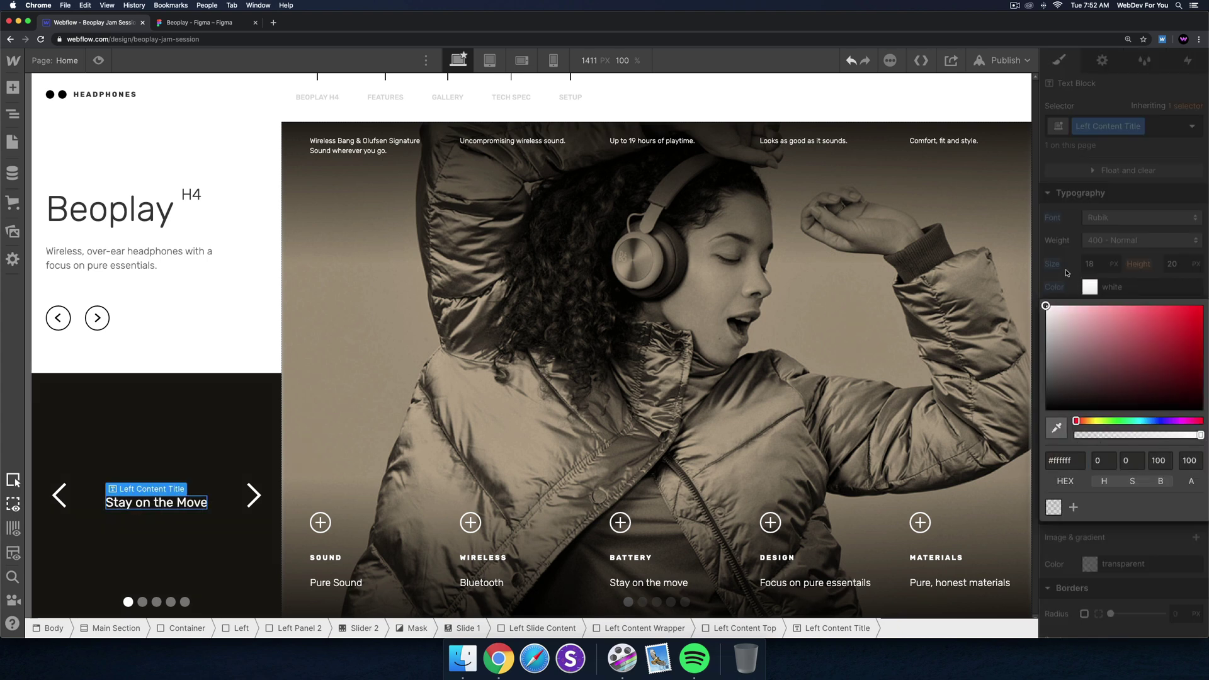
{"action": "left_click", "coordinate": [1113, 265]}
{"action": "left_click", "coordinate": [1110, 239]}
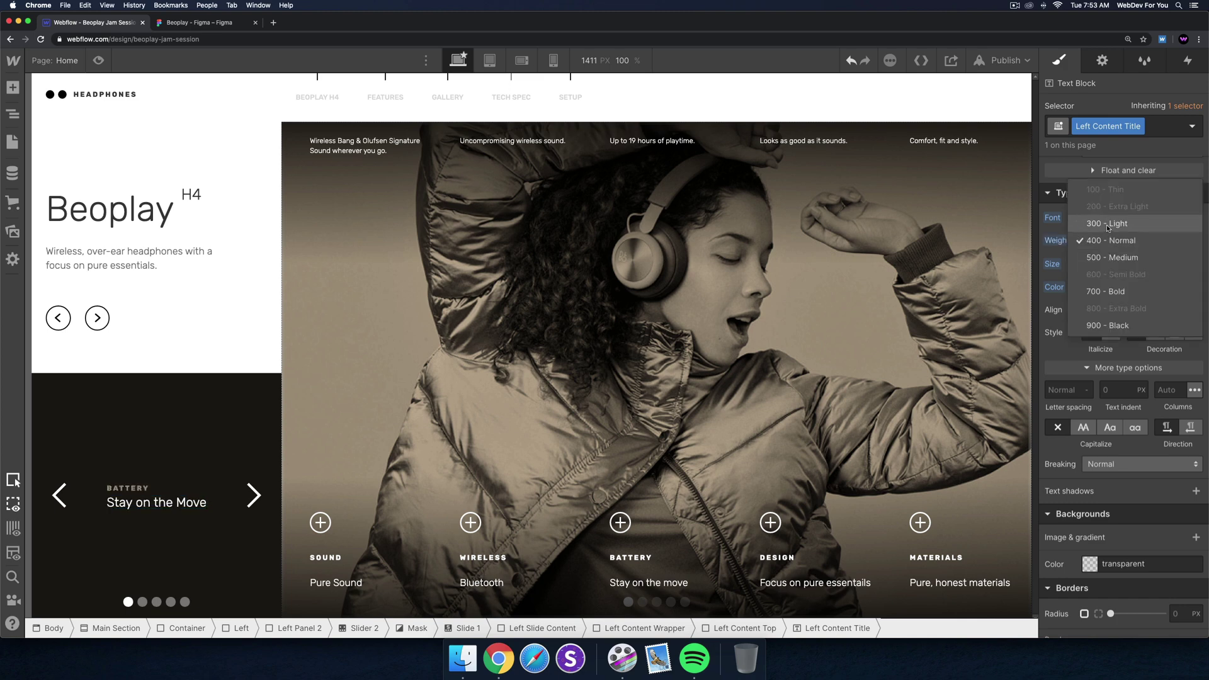
{"action": "left_click", "coordinate": [1107, 230]}
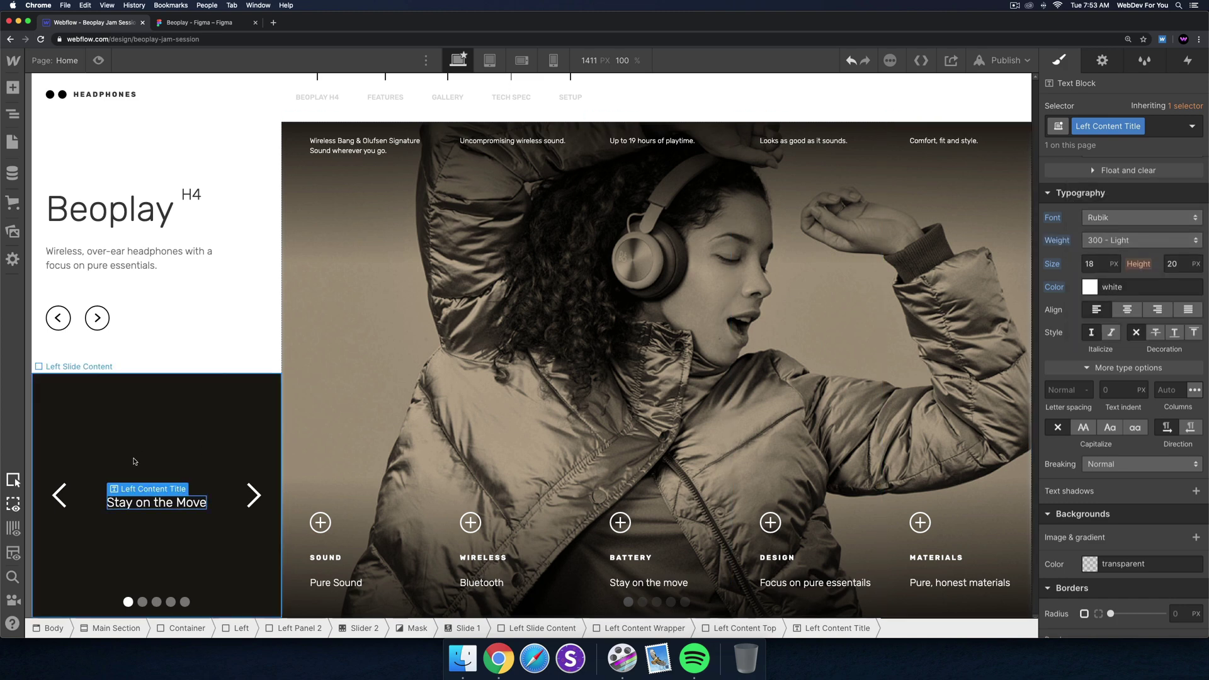
{"action": "left_click", "coordinate": [99, 494]}
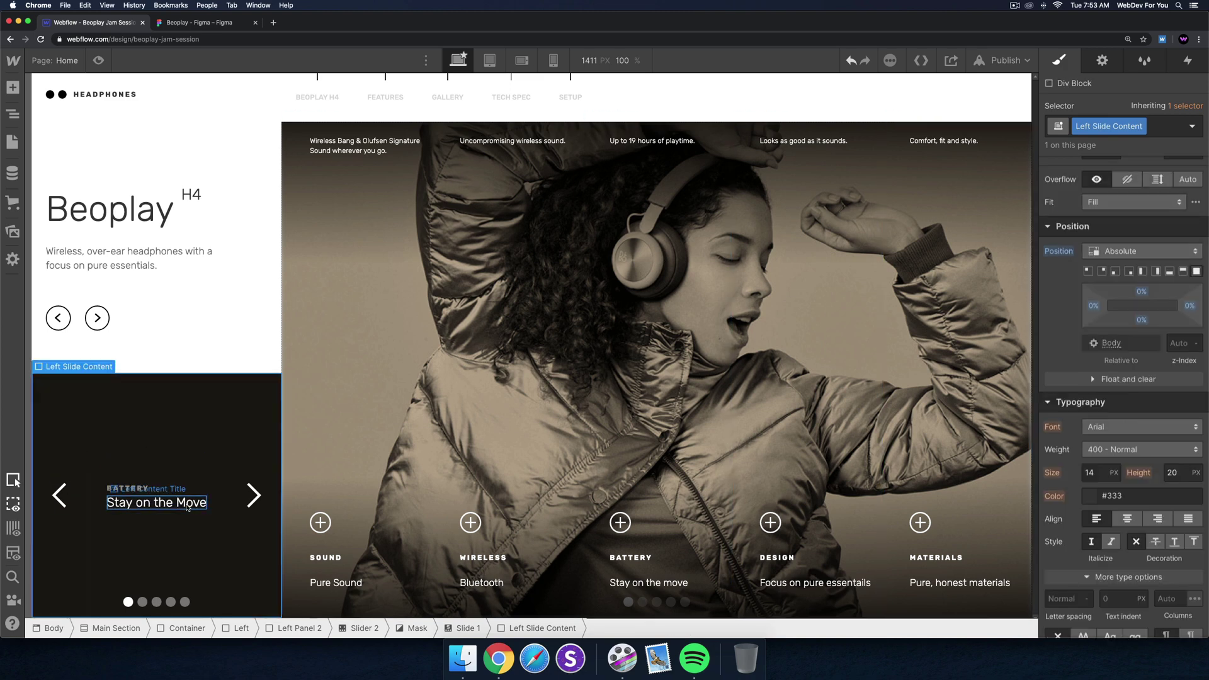
Add a new text block inside Left Content Top, below the Stay on the Move title.
{"action": "left_click", "coordinate": [195, 509]}
{"action": "left_click", "coordinate": [196, 508]}
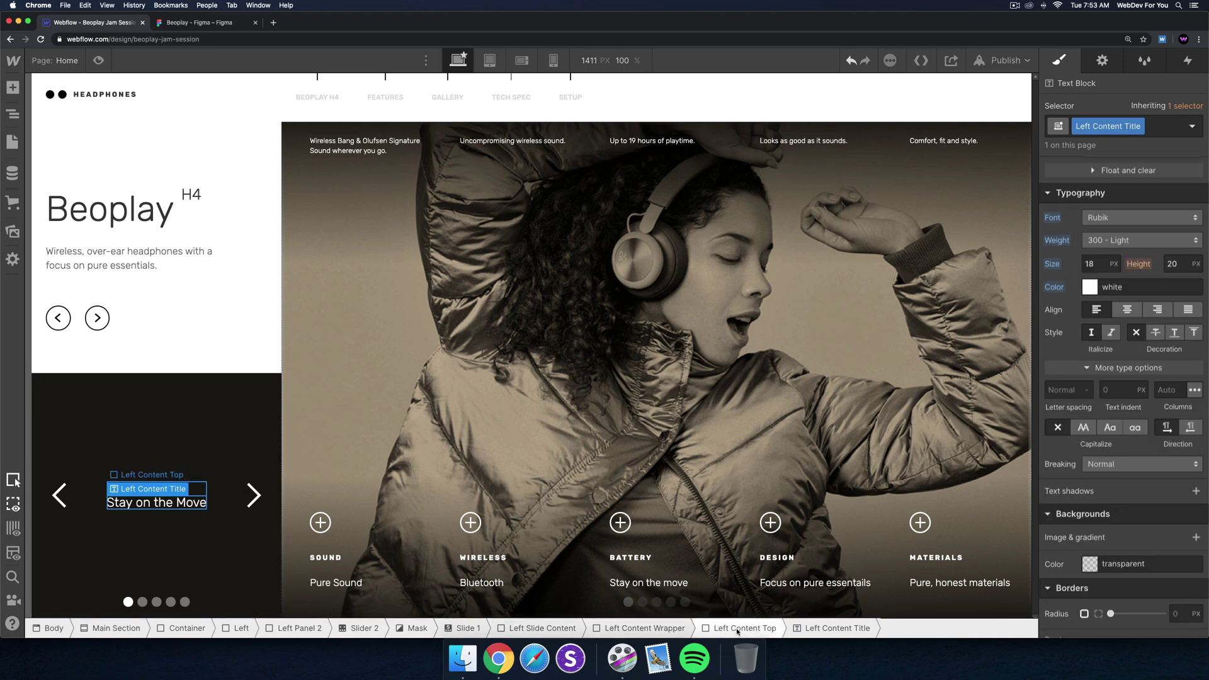
{"action": "key", "text": "super+e"}
{"action": "type", "text": "text block"}
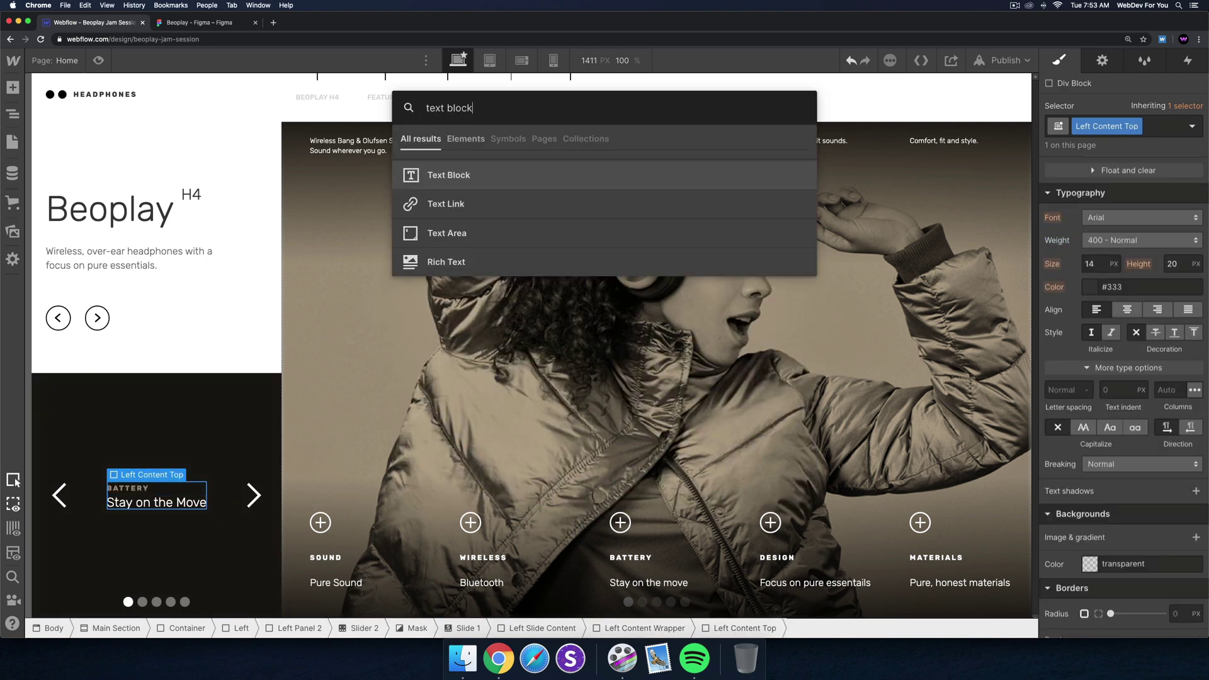
{"action": "key", "text": "Return"}
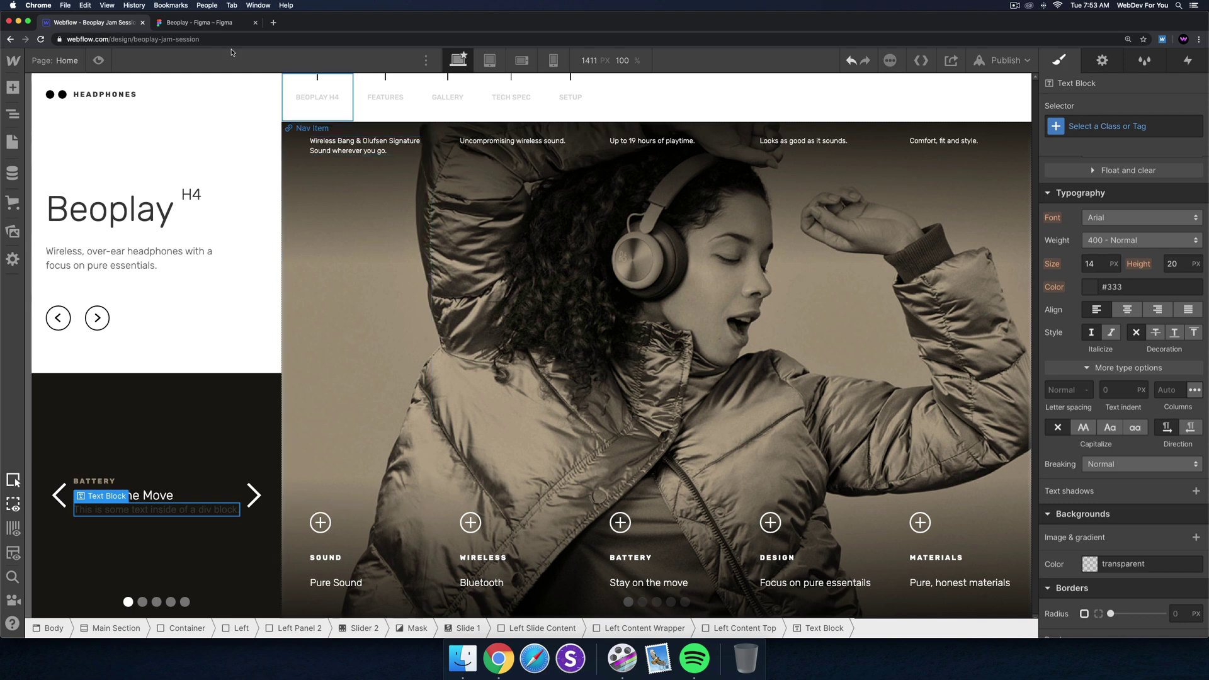
Copy the Battery description beginning "Beoplay H4 works for extended periods of time" from Figma and replace the new Webflow text block's placeholder with it.
{"action": "left_click", "coordinate": [199, 22]}
{"action": "left_click", "coordinate": [318, 480]}
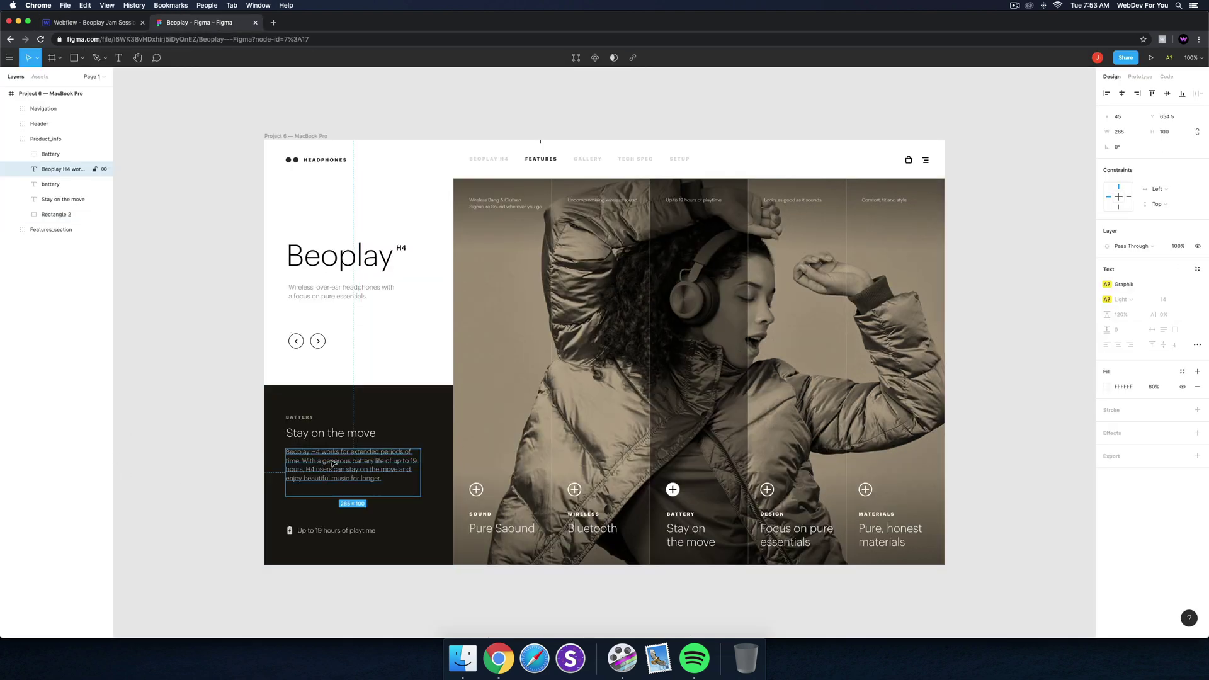
{"action": "left_click", "coordinate": [1166, 77]}
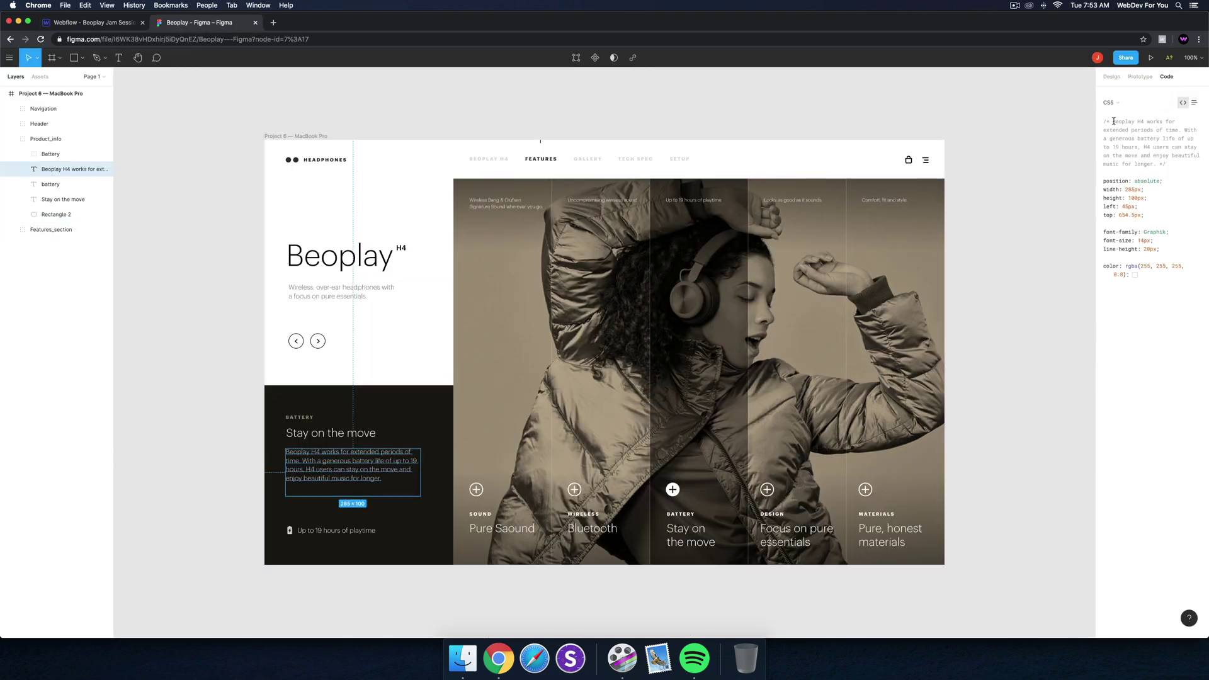
{"action": "left_click_drag", "start_coordinate": [1113, 121], "coordinate": [1156, 162]}
{"action": "key", "text": "super+c"}
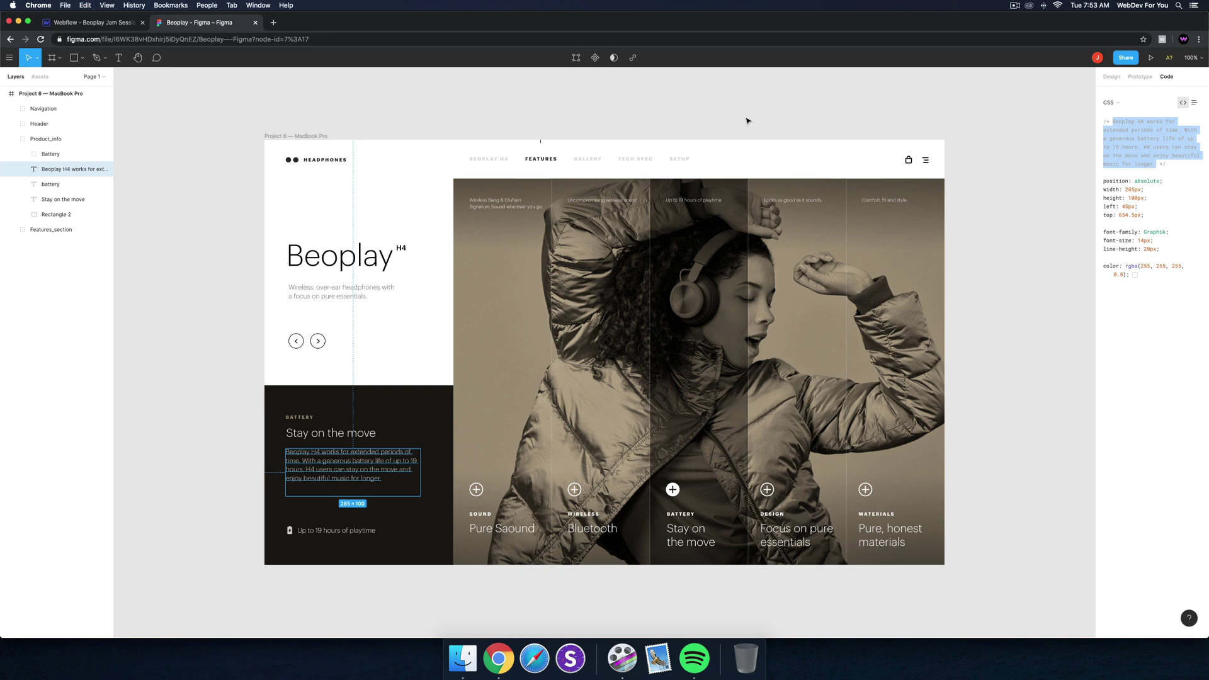
{"action": "left_click", "coordinate": [89, 22]}
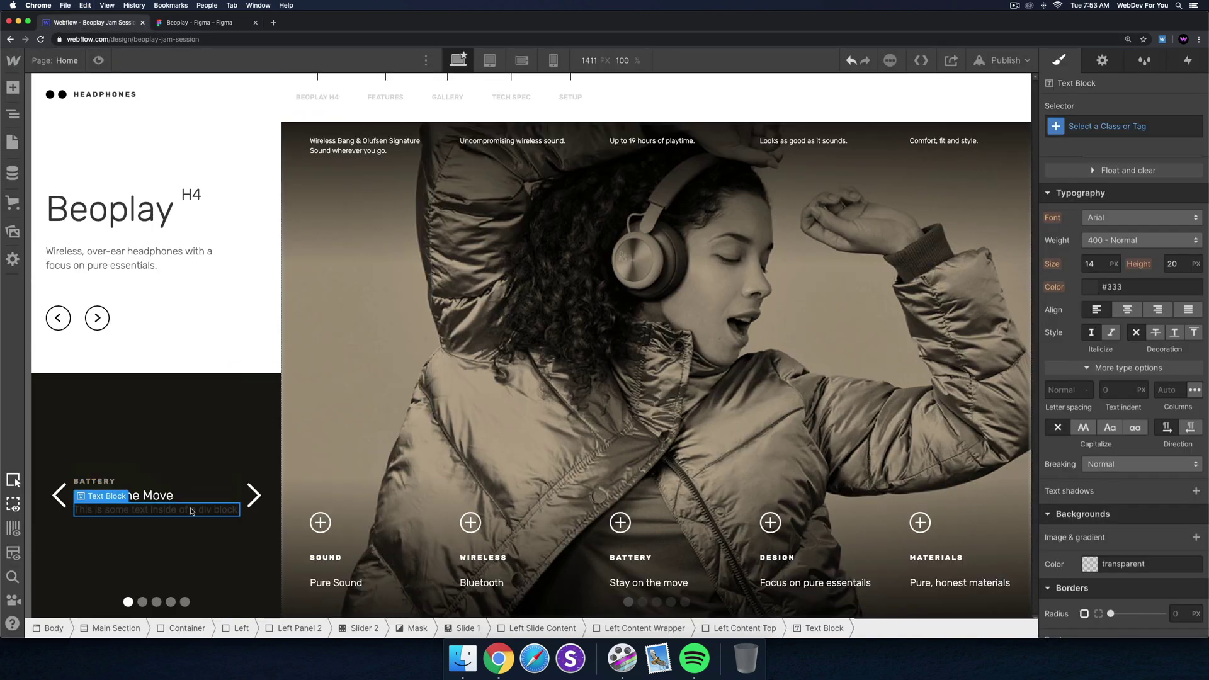
{"action": "key", "text": "super+v"}
{"action": "left_click", "coordinate": [169, 528]}
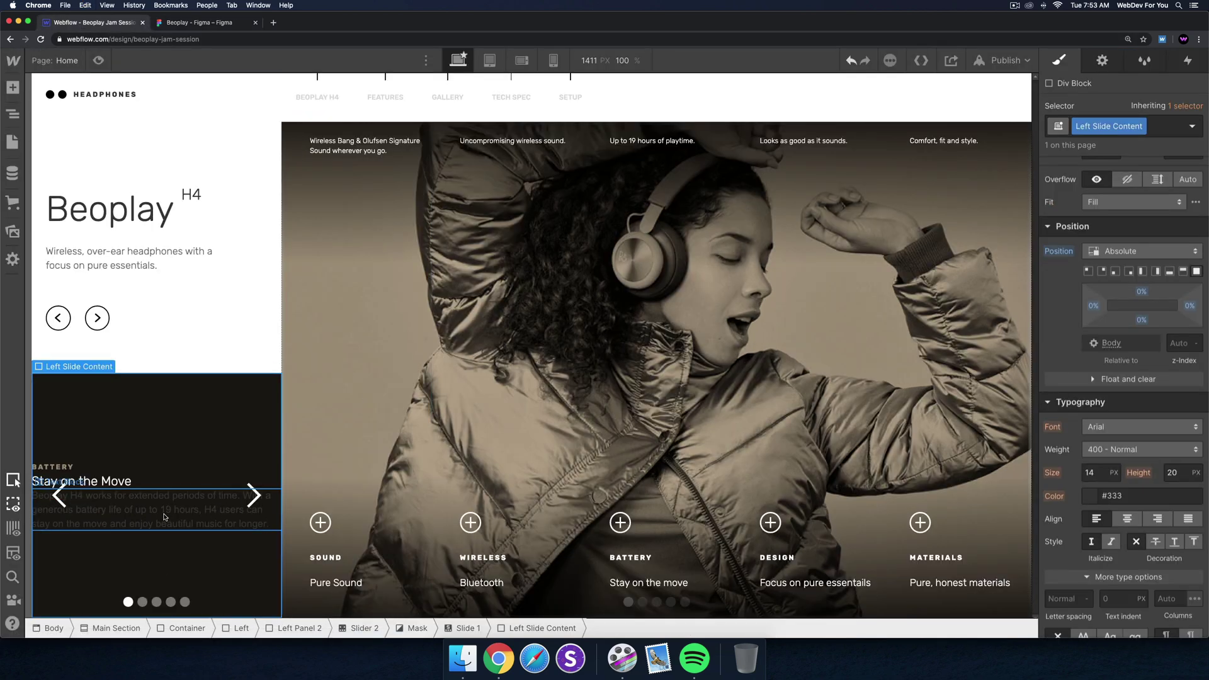
{"action": "left_click", "coordinate": [164, 515]}
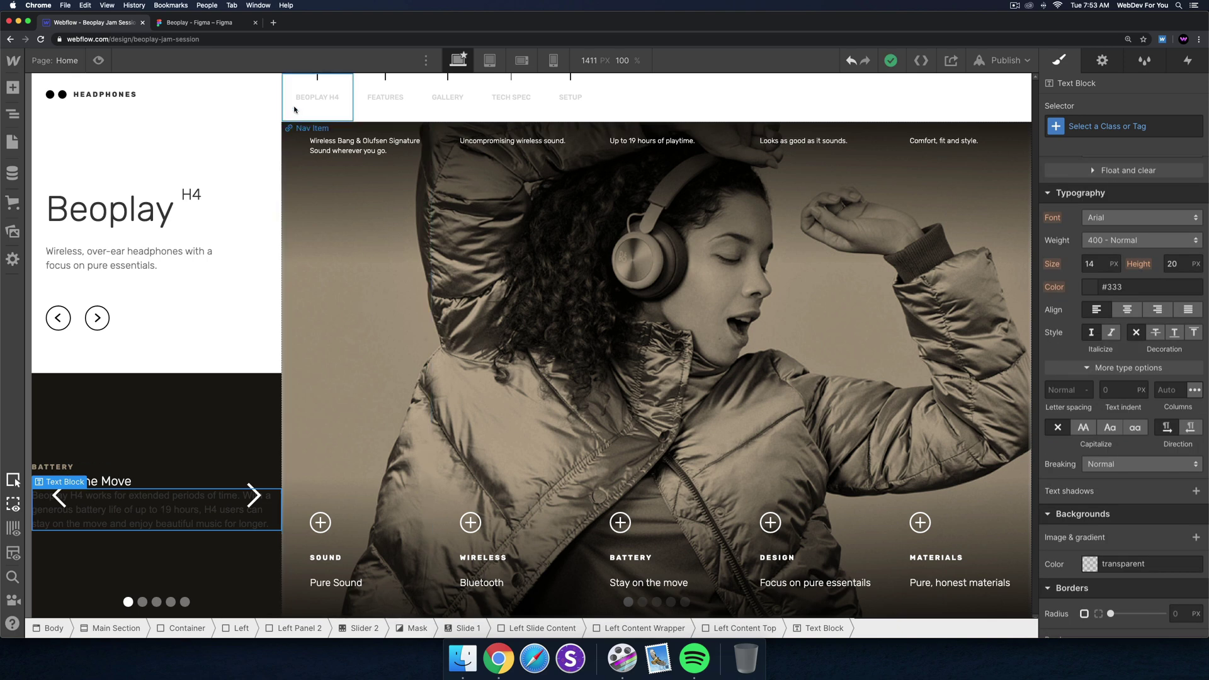
Create the class "Left Content Pargraph" on the Battery description text block in Webflow.
{"action": "left_click", "coordinate": [199, 24]}
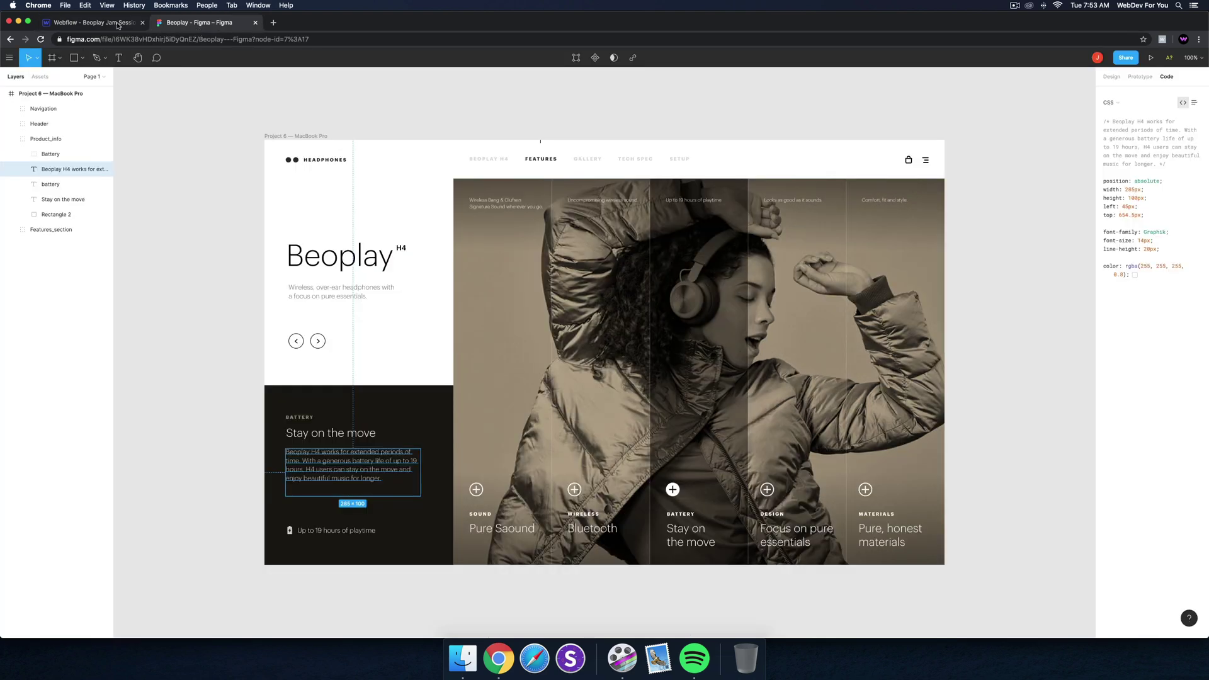
{"action": "left_click", "coordinate": [95, 24]}
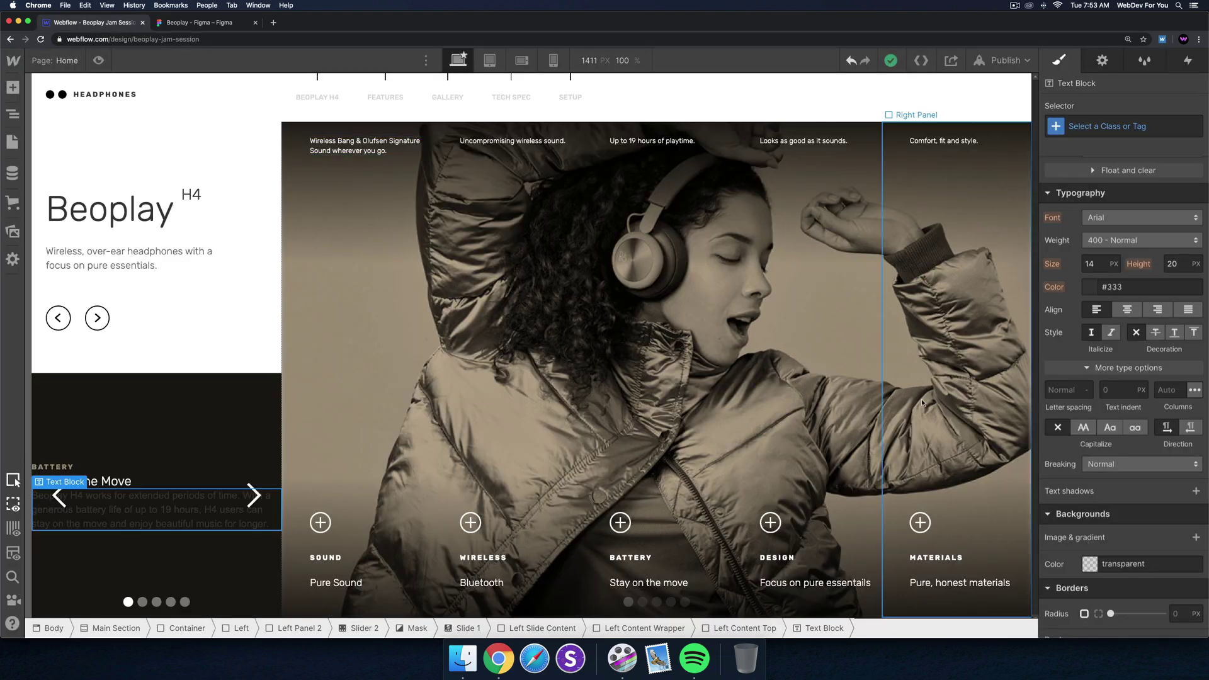
{"action": "left_click", "coordinate": [1082, 128]}
{"action": "type", "text": "L"}
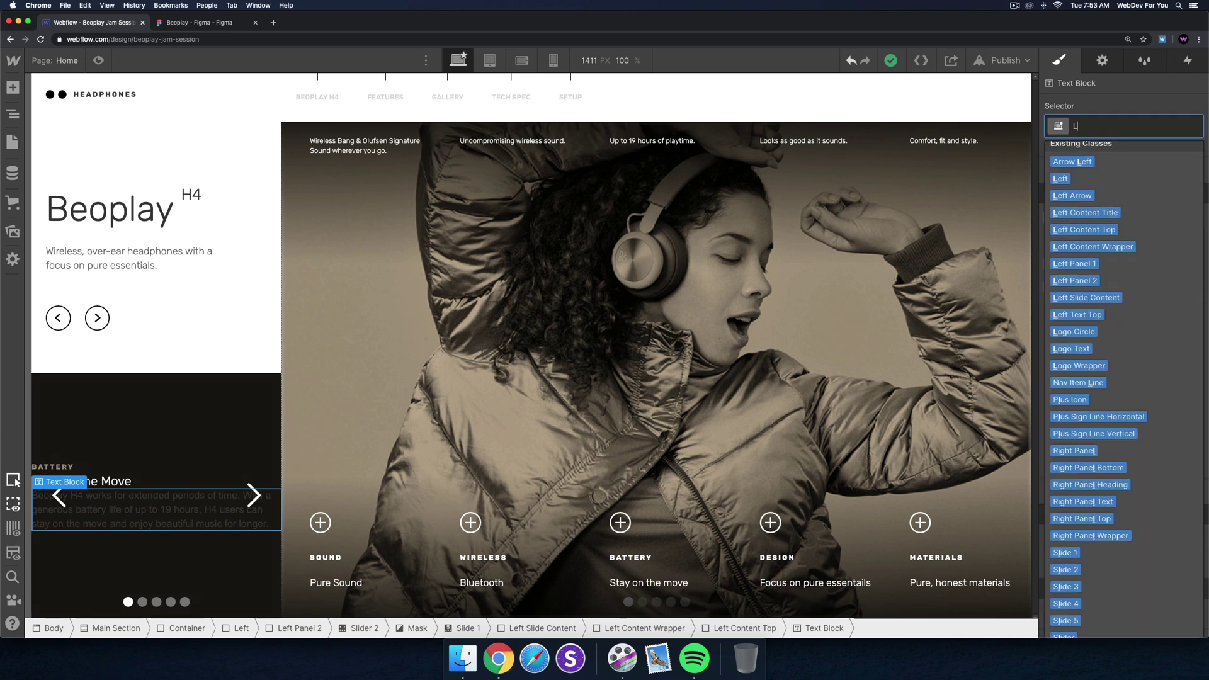
{"action": "type", "text": "eft Content Pargraph"}
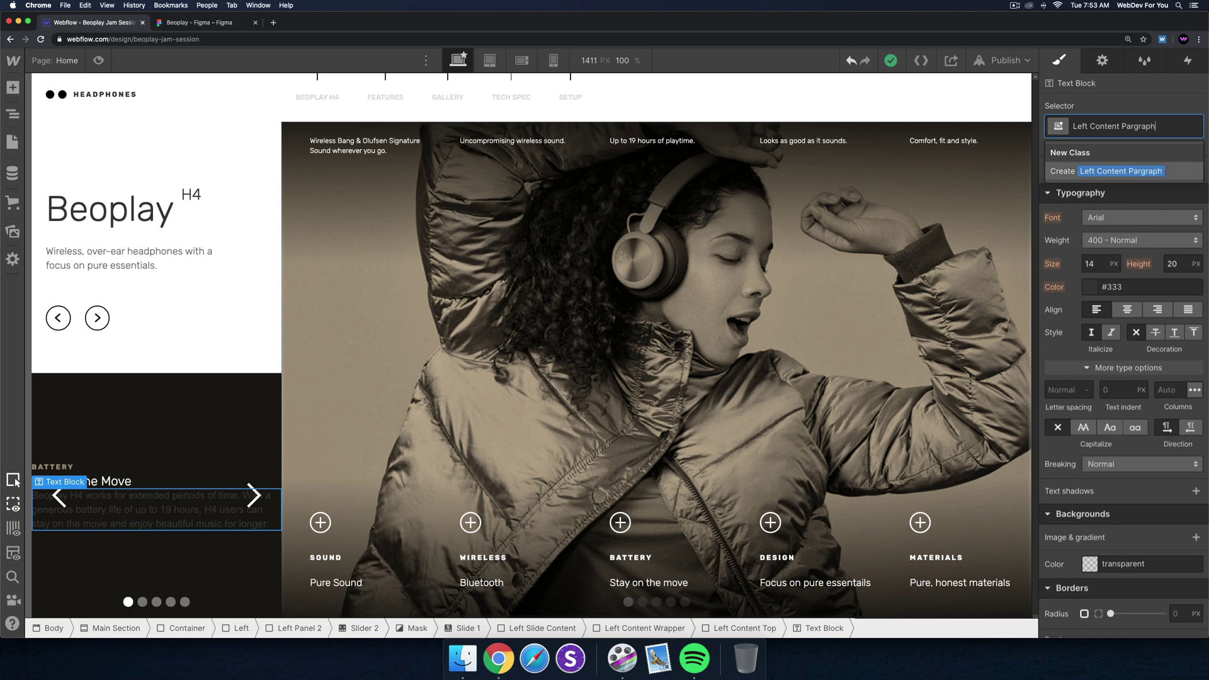
{"action": "key", "text": "Return"}
Set the Battery description to the Rubik font with weight 300 - Light.
{"action": "left_click", "coordinate": [1118, 218]}
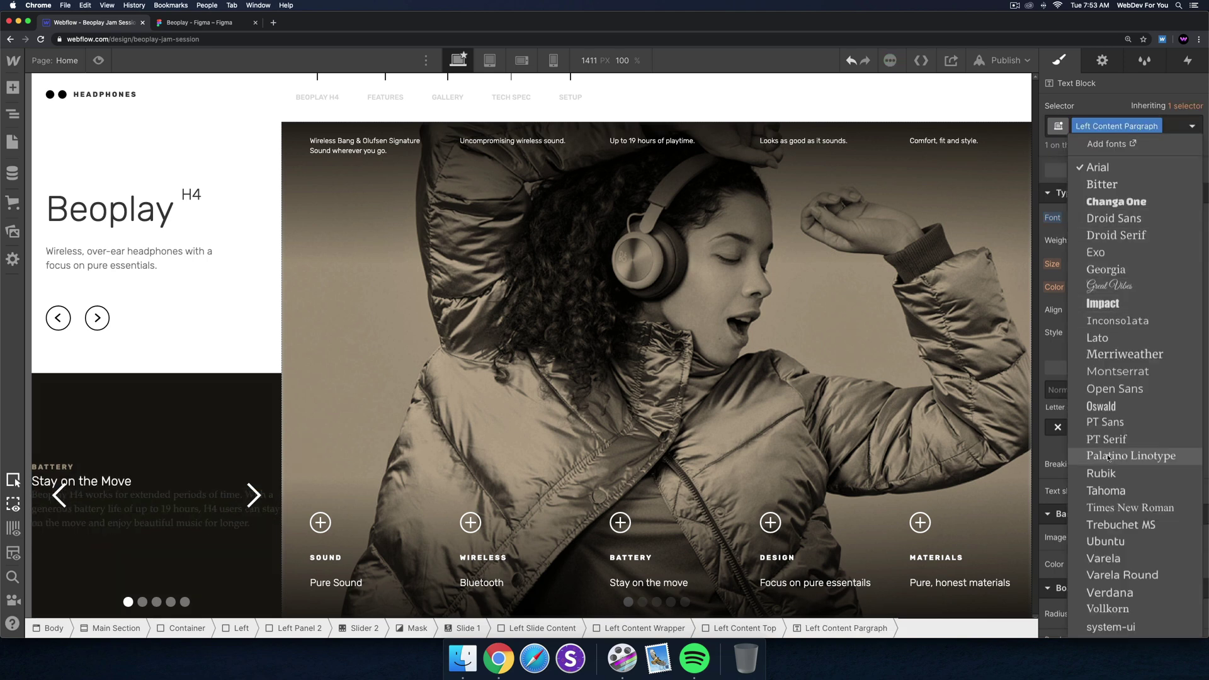
{"action": "left_click", "coordinate": [1102, 473]}
{"action": "left_click", "coordinate": [1118, 217]}
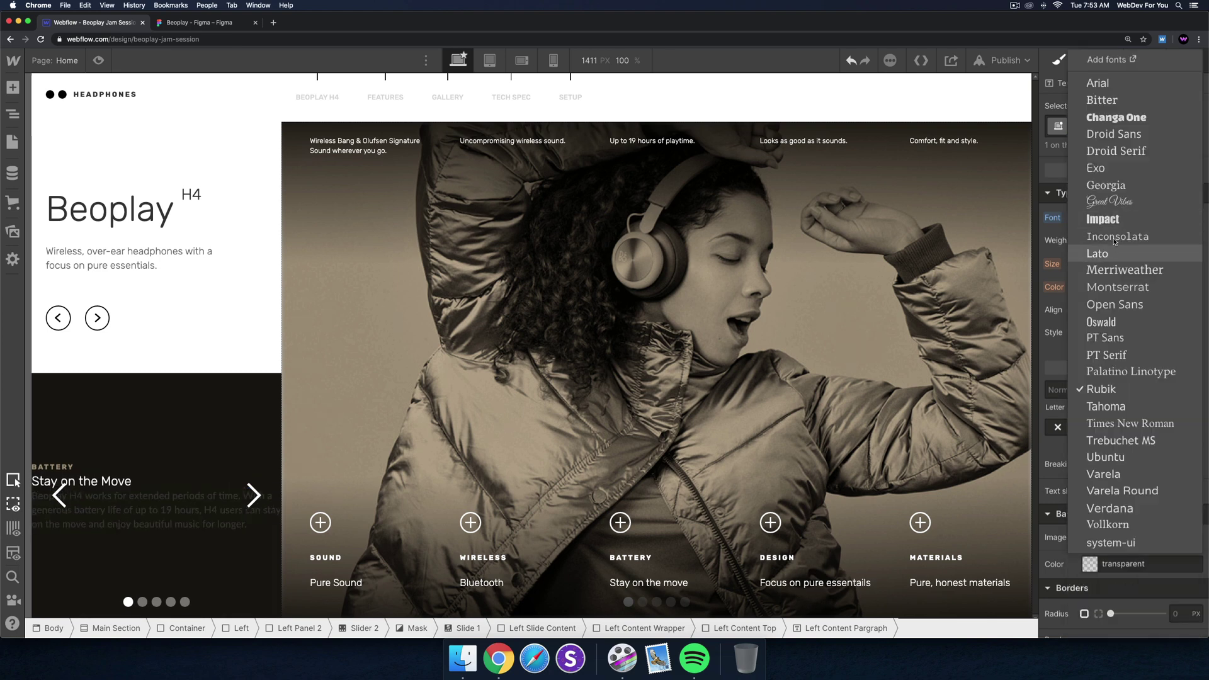
{"action": "left_click", "coordinate": [1052, 259]}
{"action": "left_click", "coordinate": [1111, 247]}
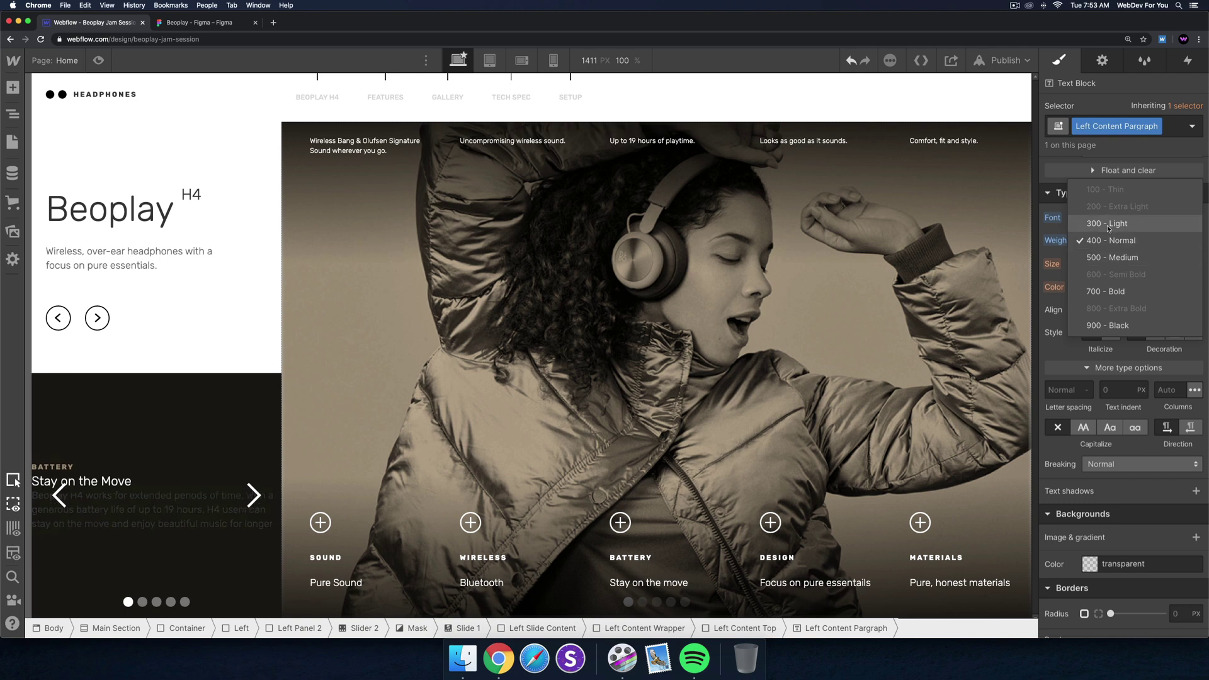
{"action": "left_click", "coordinate": [1108, 225]}
Set the Battery description's text colour to white.
{"action": "left_click", "coordinate": [1088, 287]}
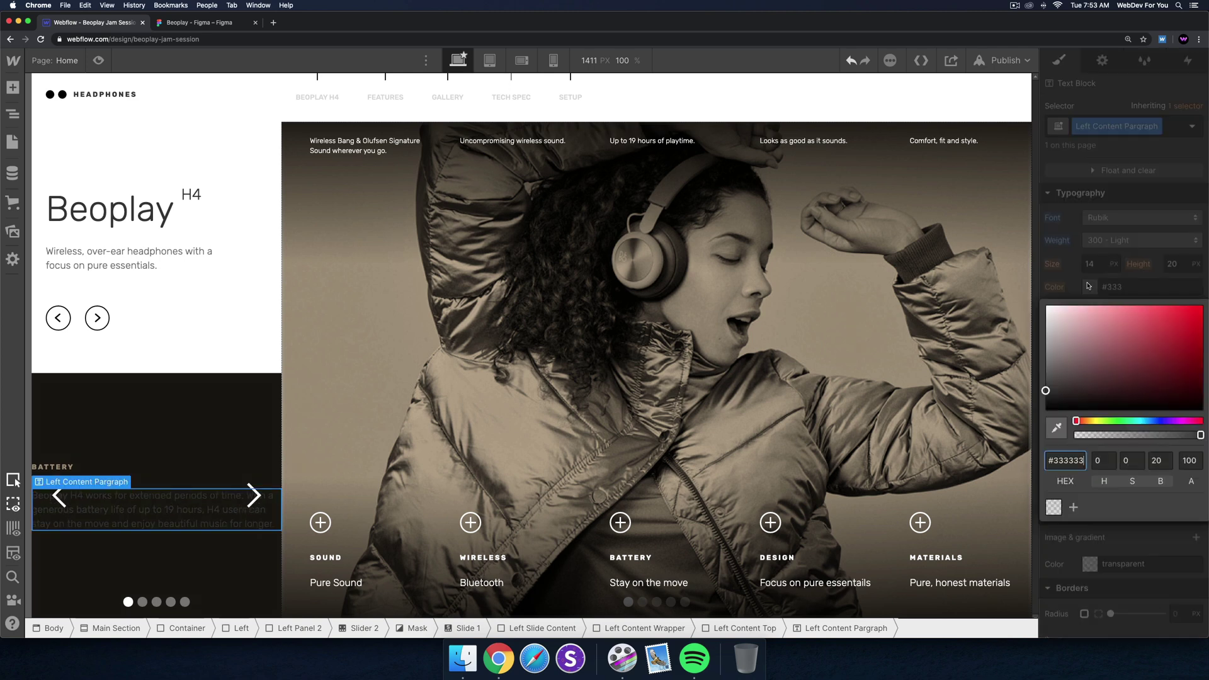
{"action": "left_click", "coordinate": [1049, 313]}
{"action": "key", "text": "Escape"}
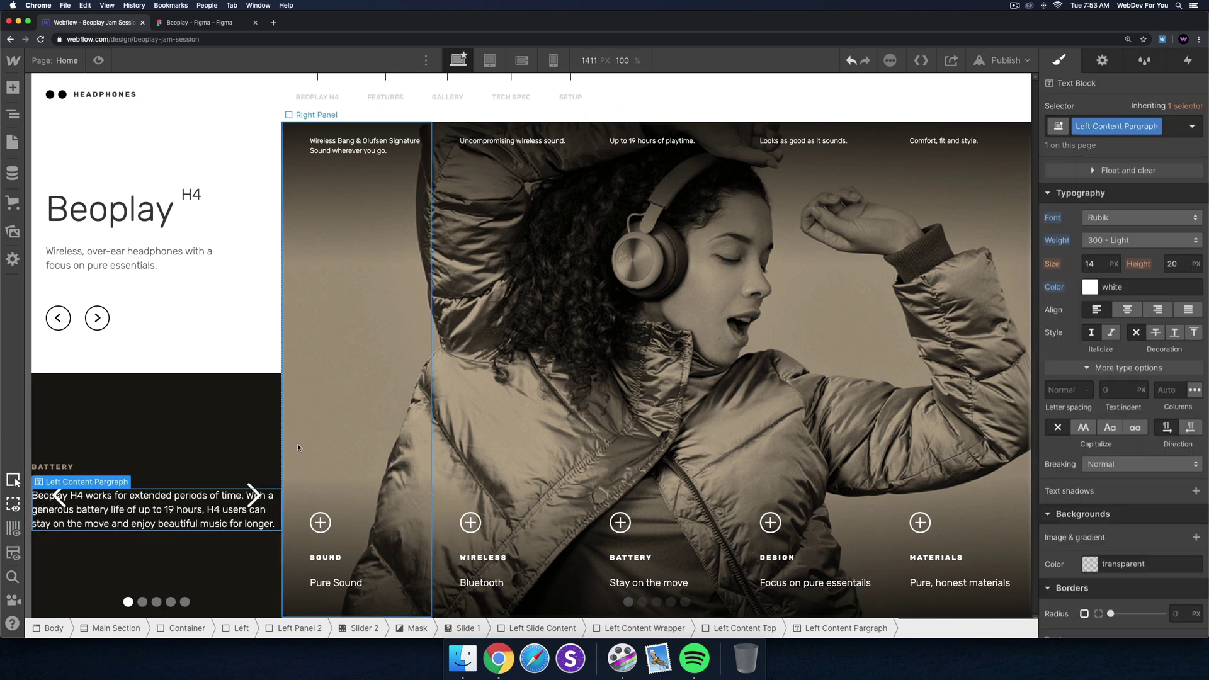
Give Left Content Wrapper left and right margins of 60 px.
{"action": "left_click", "coordinate": [175, 475]}
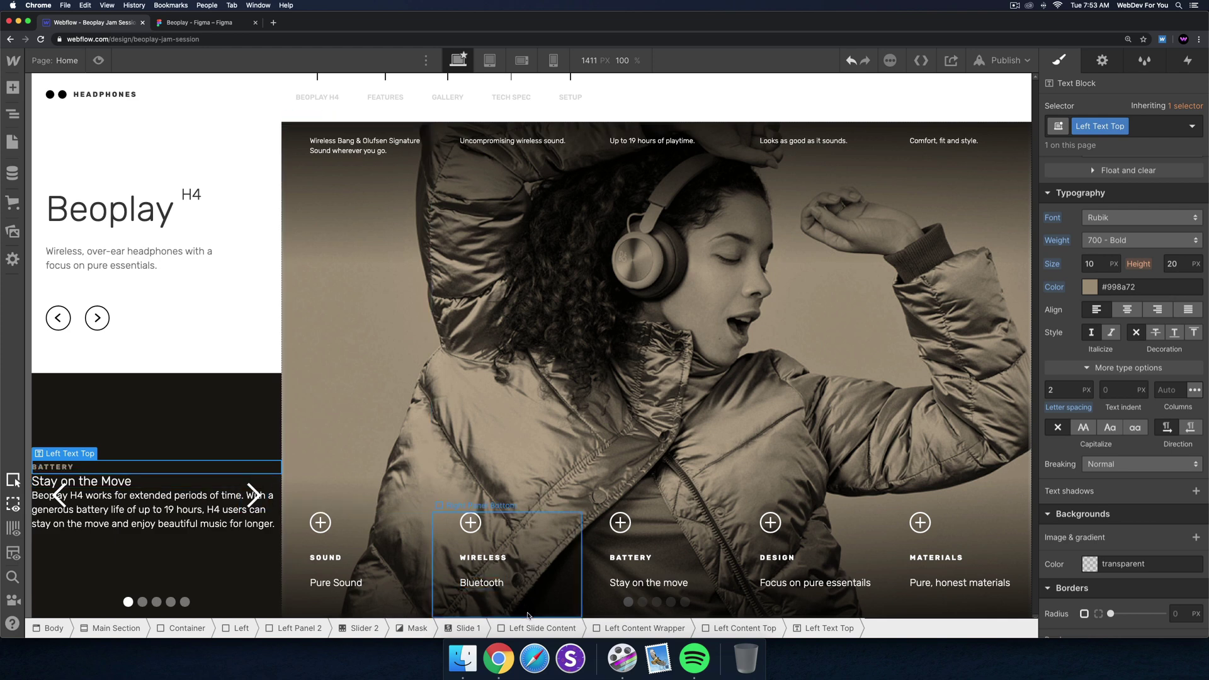
{"action": "left_click", "coordinate": [614, 628]}
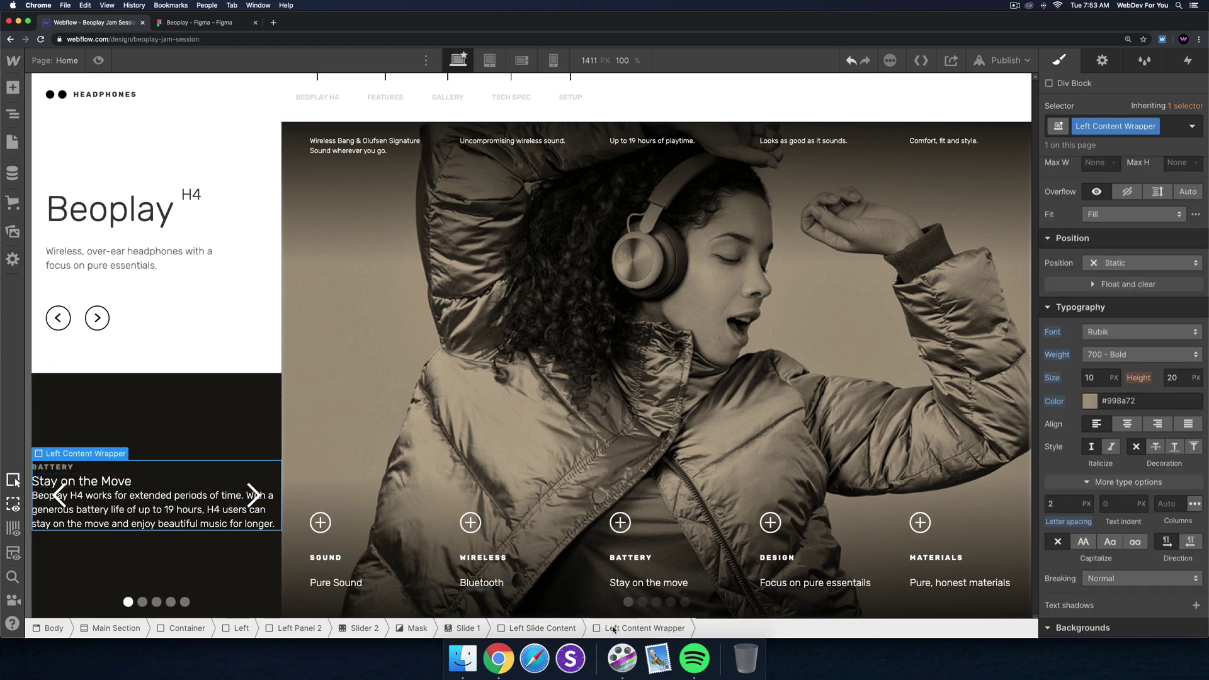
{"action": "scroll", "coordinate": [1087, 254], "scroll_direction": "up", "scroll_amount": 5}
{"action": "scroll", "coordinate": [1087, 254], "scroll_direction": "up", "scroll_amount": 1}
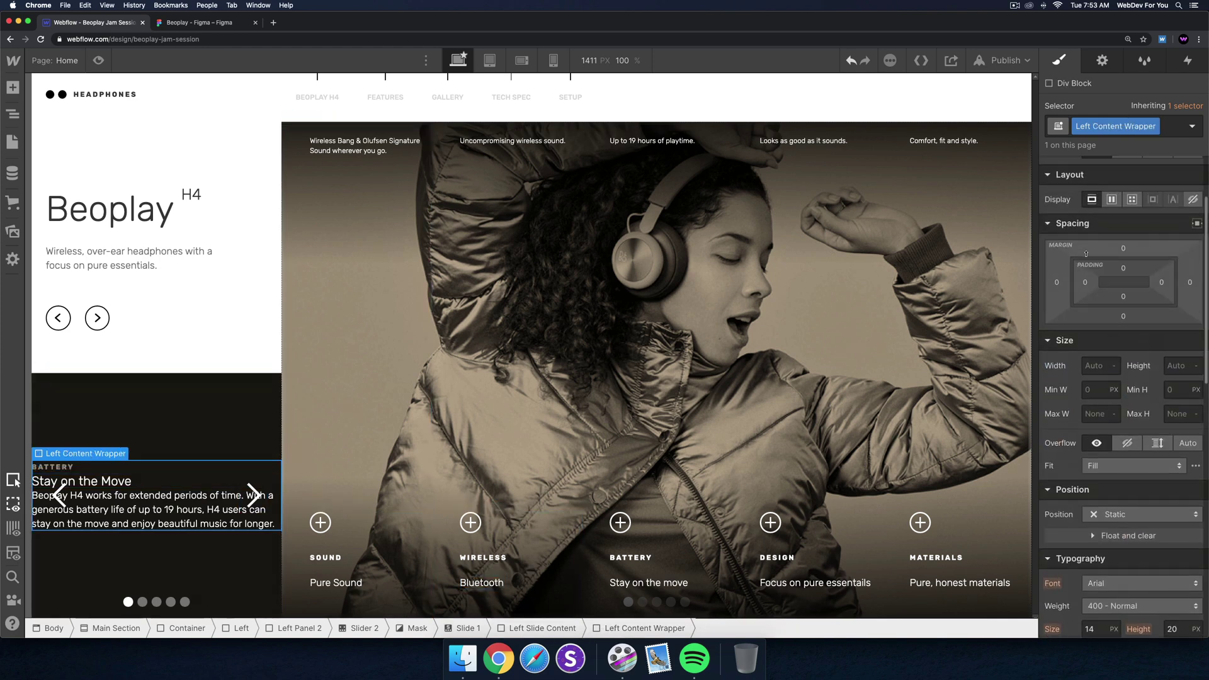
{"action": "left_click_drag", "start_coordinate": [1058, 284], "coordinate": [1015, 283]}
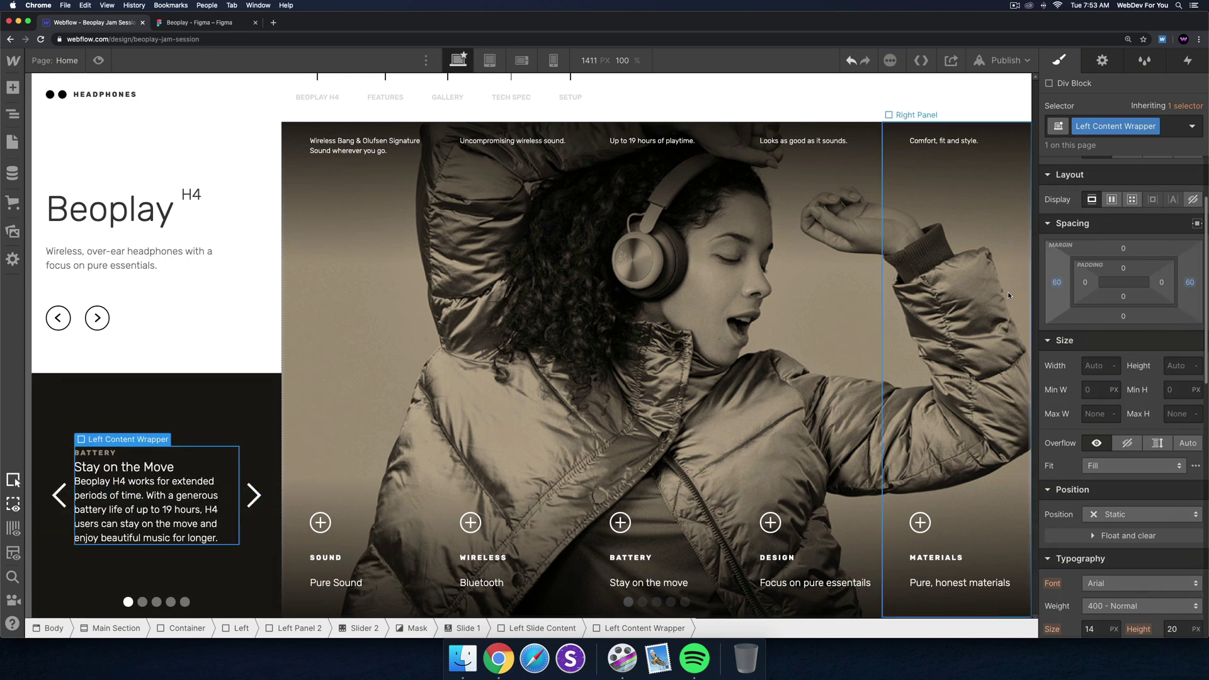
Set the bottom margin of the BATTERY label, Left Text Top, to 10 px.
{"action": "left_click", "coordinate": [136, 421]}
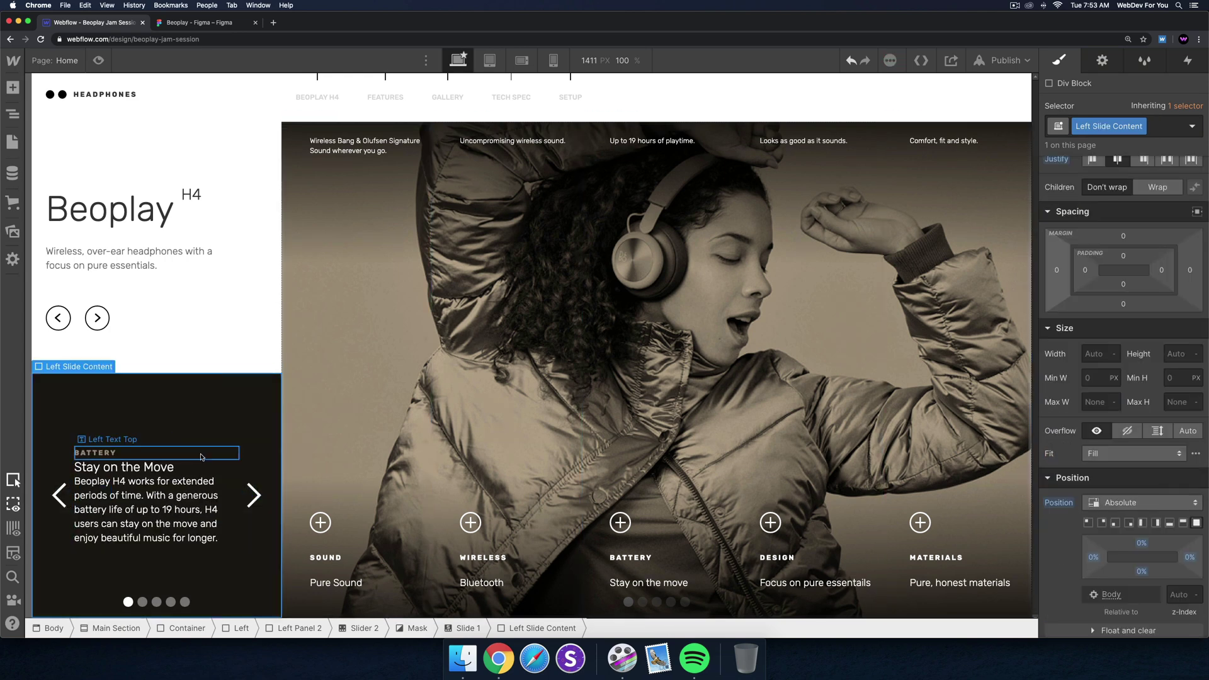
{"action": "left_click", "coordinate": [119, 452]}
{"action": "scroll", "coordinate": [1124, 206], "scroll_direction": "down", "scroll_amount": 2}
{"action": "left_click", "coordinate": [1123, 202]}
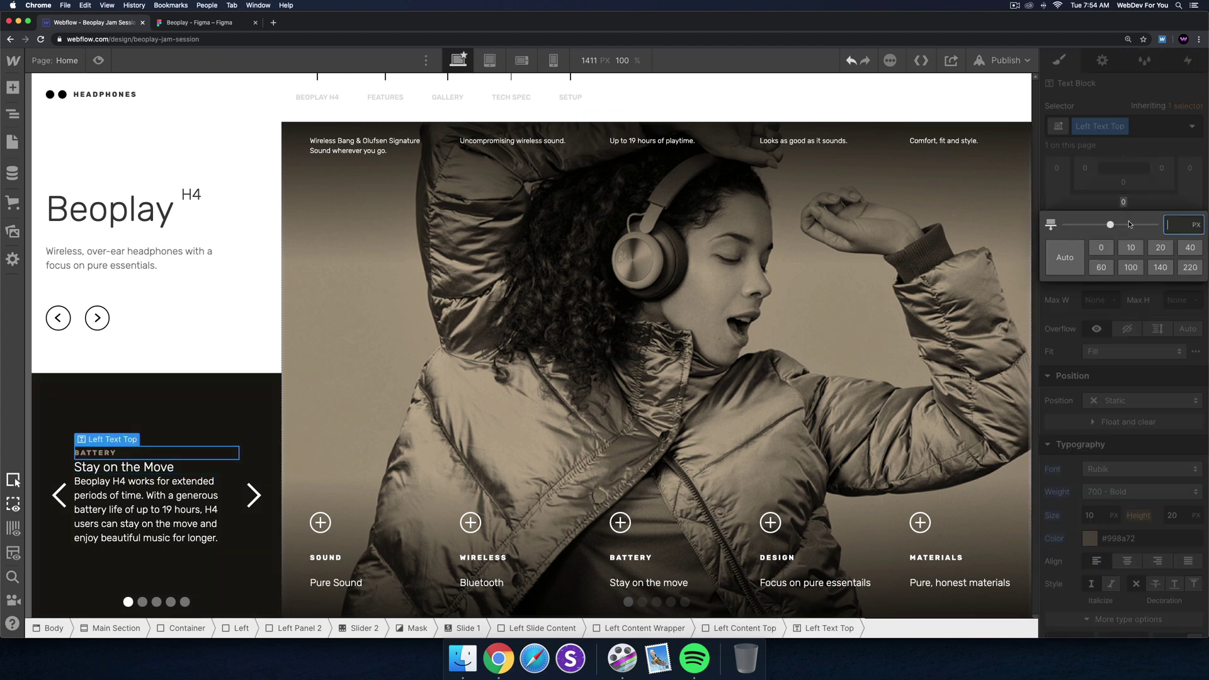
{"action": "left_click", "coordinate": [1130, 247]}
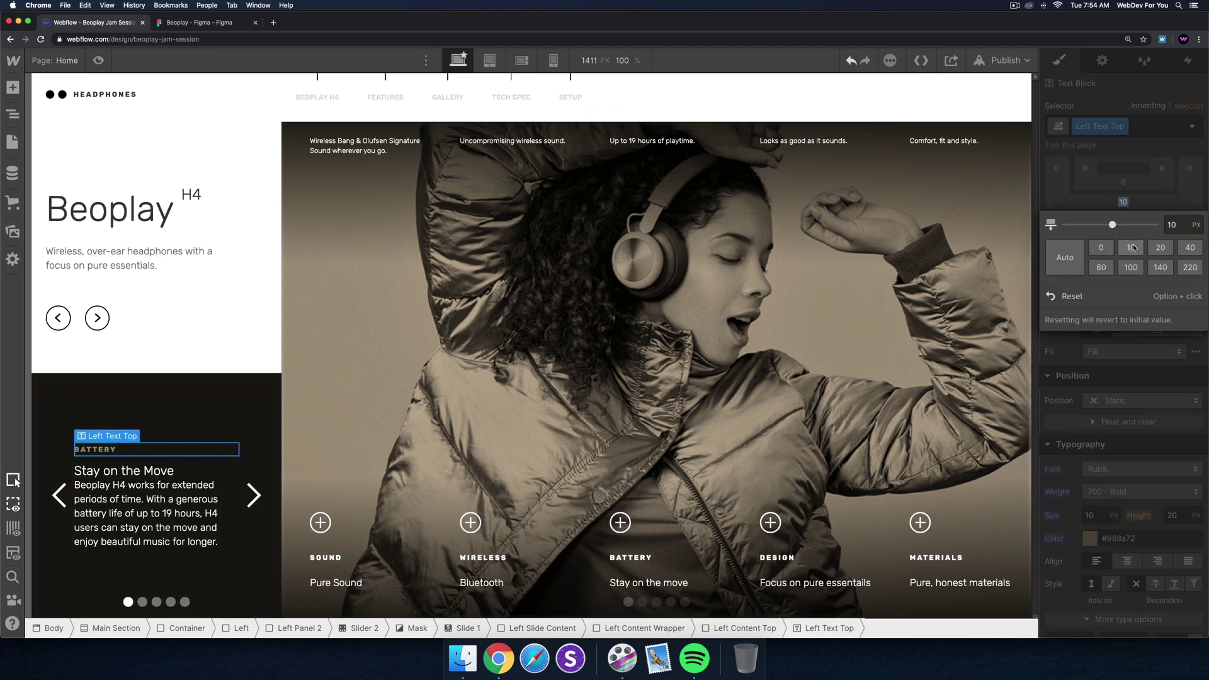
Set the bottom margin of Left Content Title to 10 px.
{"action": "left_click", "coordinate": [176, 476]}
{"action": "left_click", "coordinate": [1123, 202]}
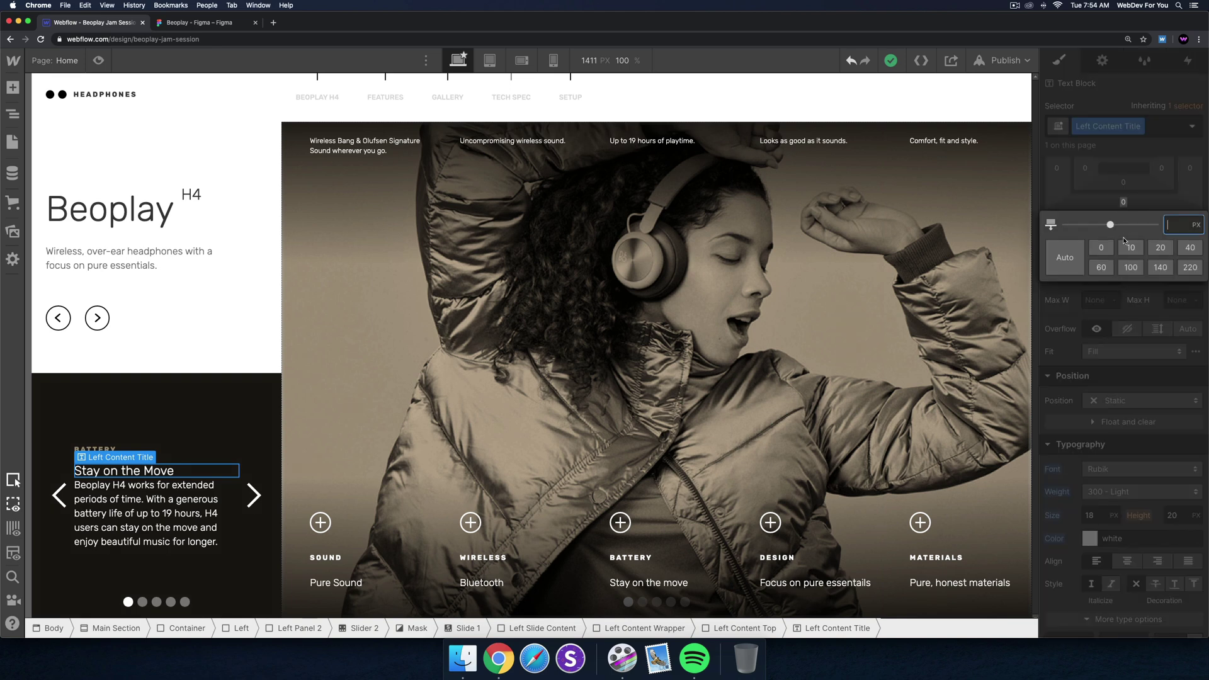
{"action": "left_click", "coordinate": [1130, 252]}
{"action": "left_click", "coordinate": [208, 414]}
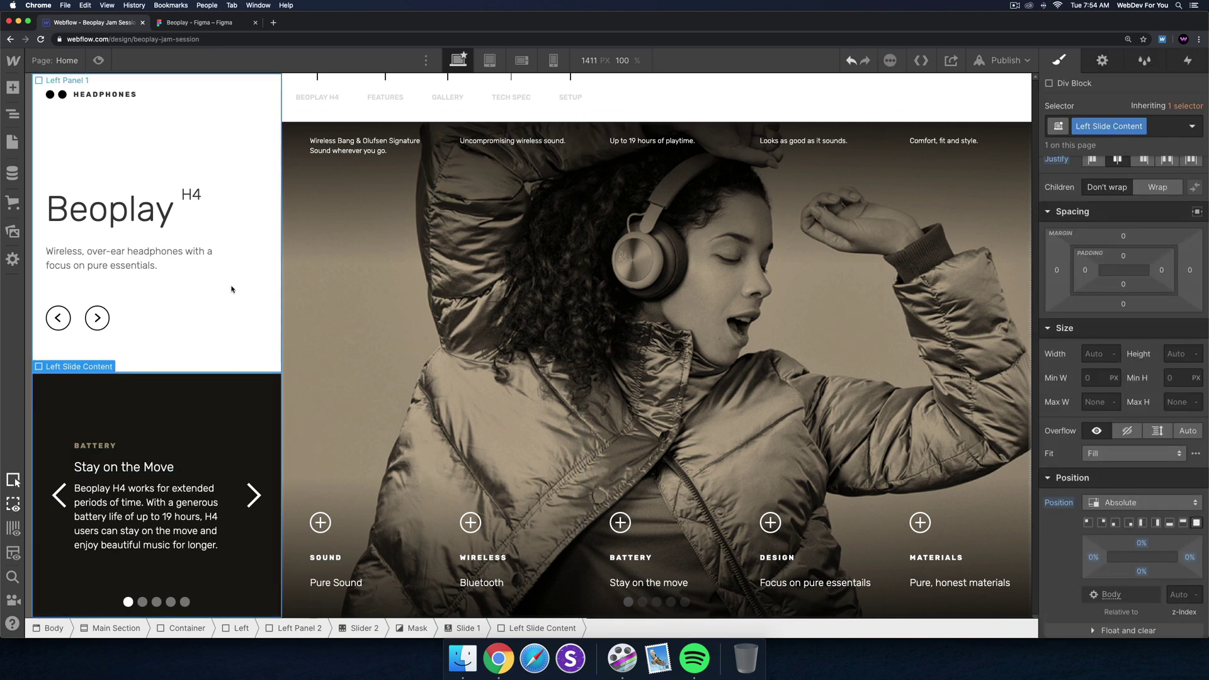
Compare the panel with the Figma design and set the lower-left slider's right arrow, left arrow and slide navigation in Webflow to display none.
{"action": "left_click", "coordinate": [201, 23]}
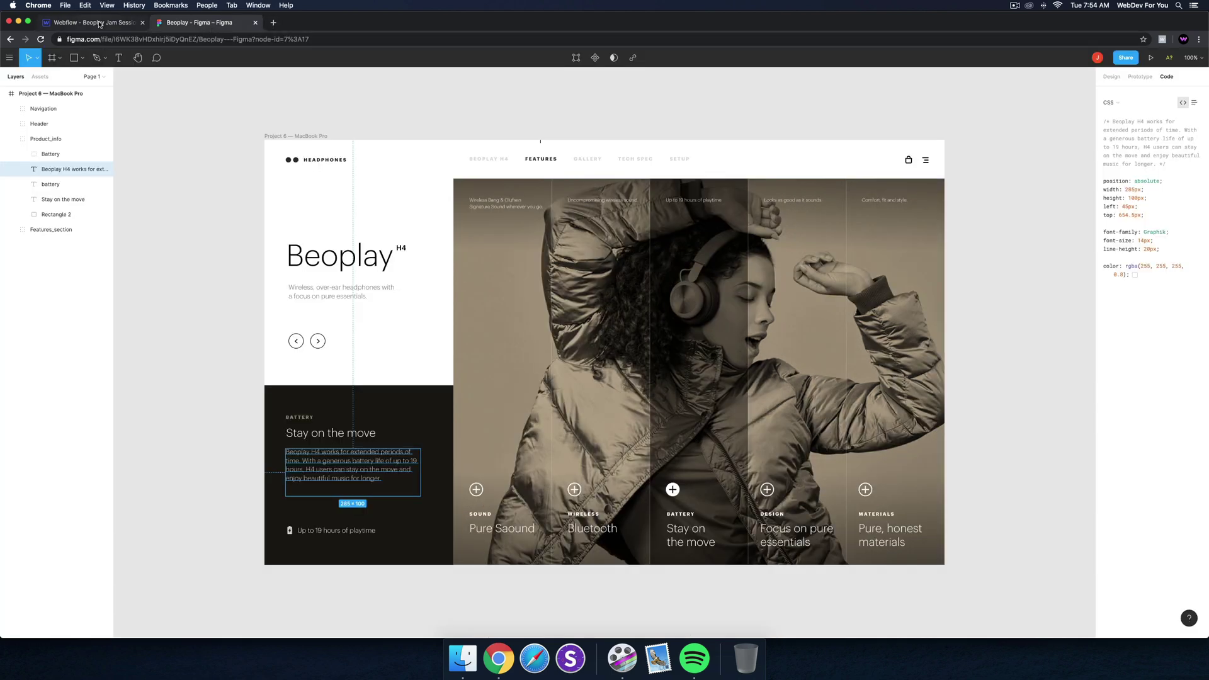
{"action": "left_click", "coordinate": [95, 25]}
{"action": "left_click", "coordinate": [157, 516]}
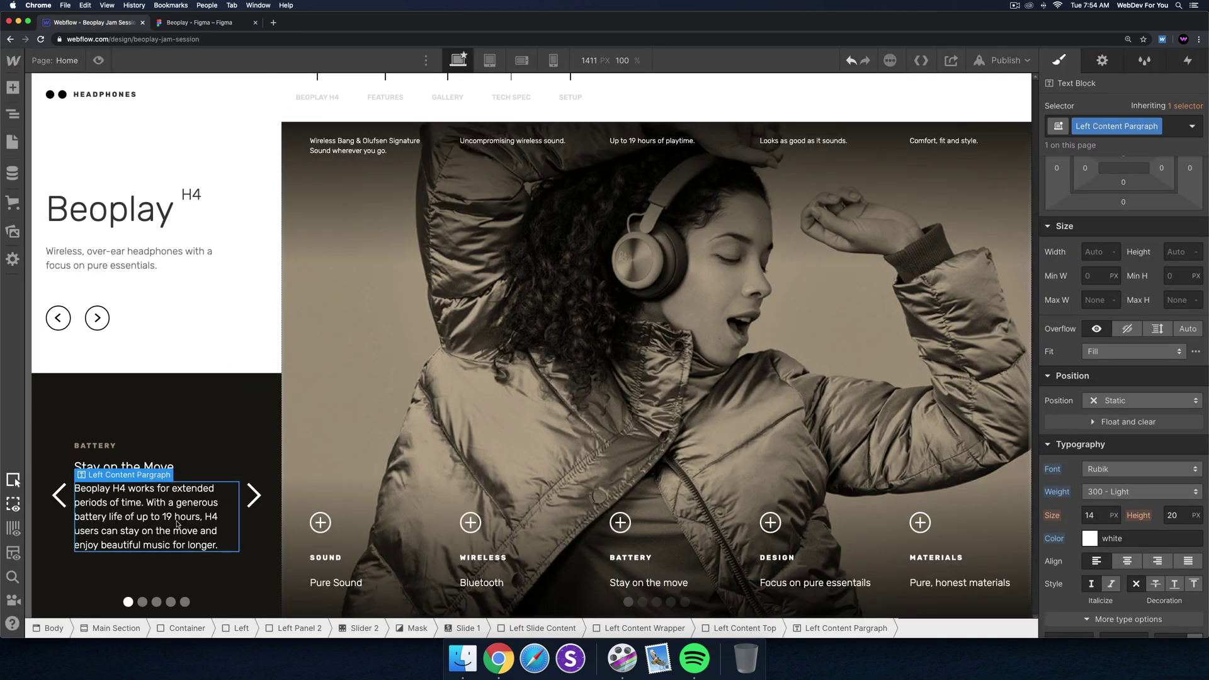
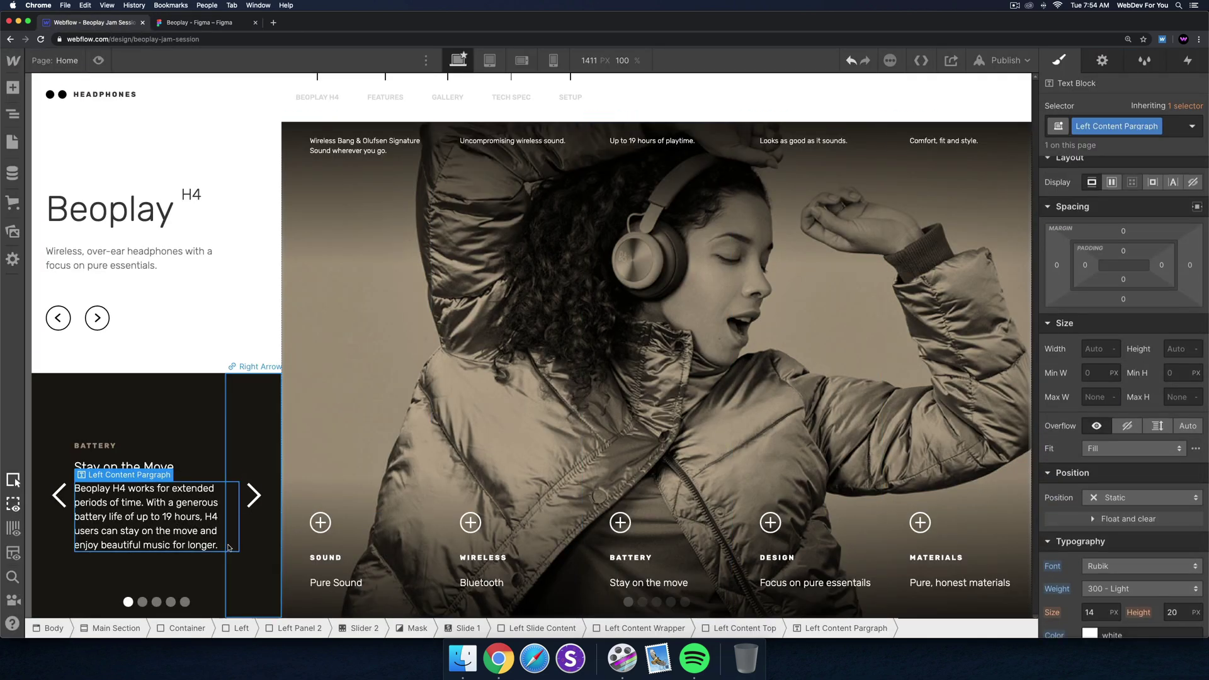
{"action": "left_click", "coordinate": [227, 553]}
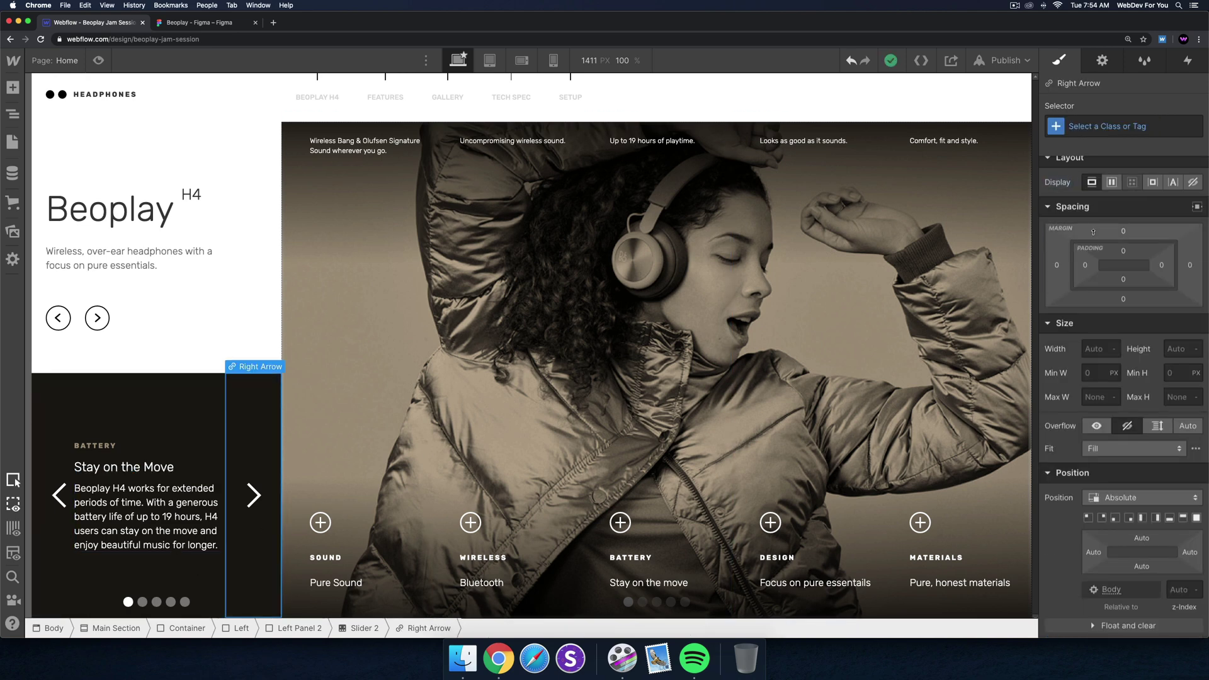
{"action": "left_click", "coordinate": [72, 444]}
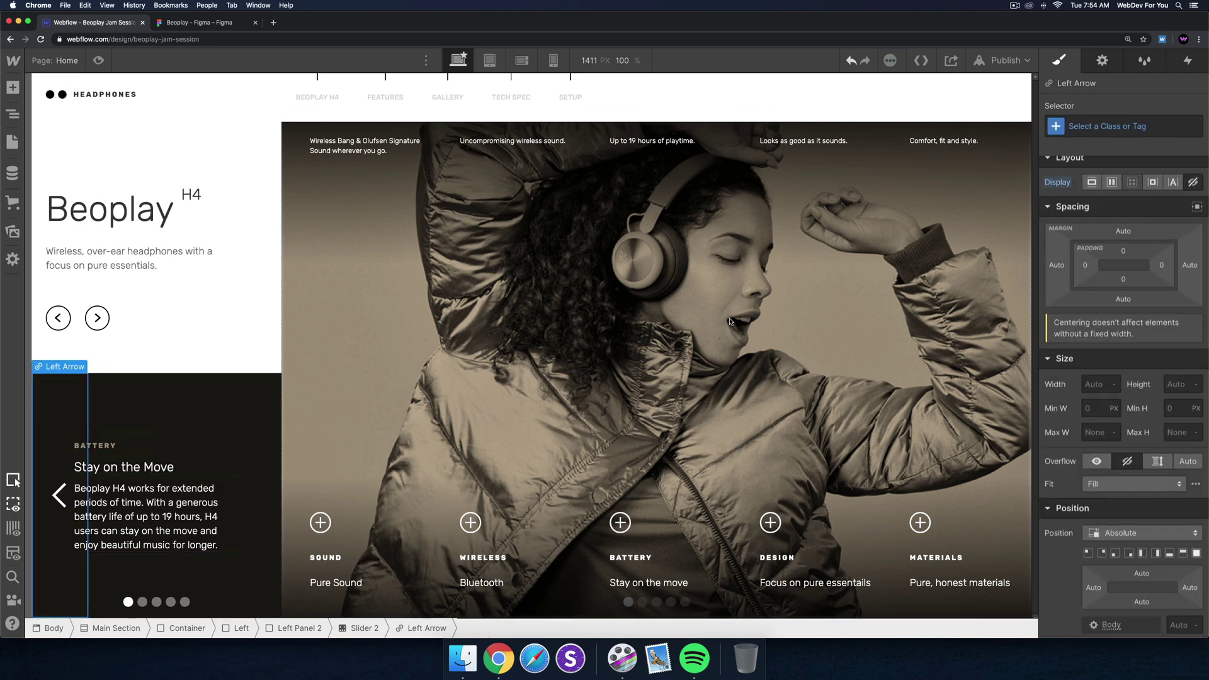
{"action": "left_click", "coordinate": [156, 601]}
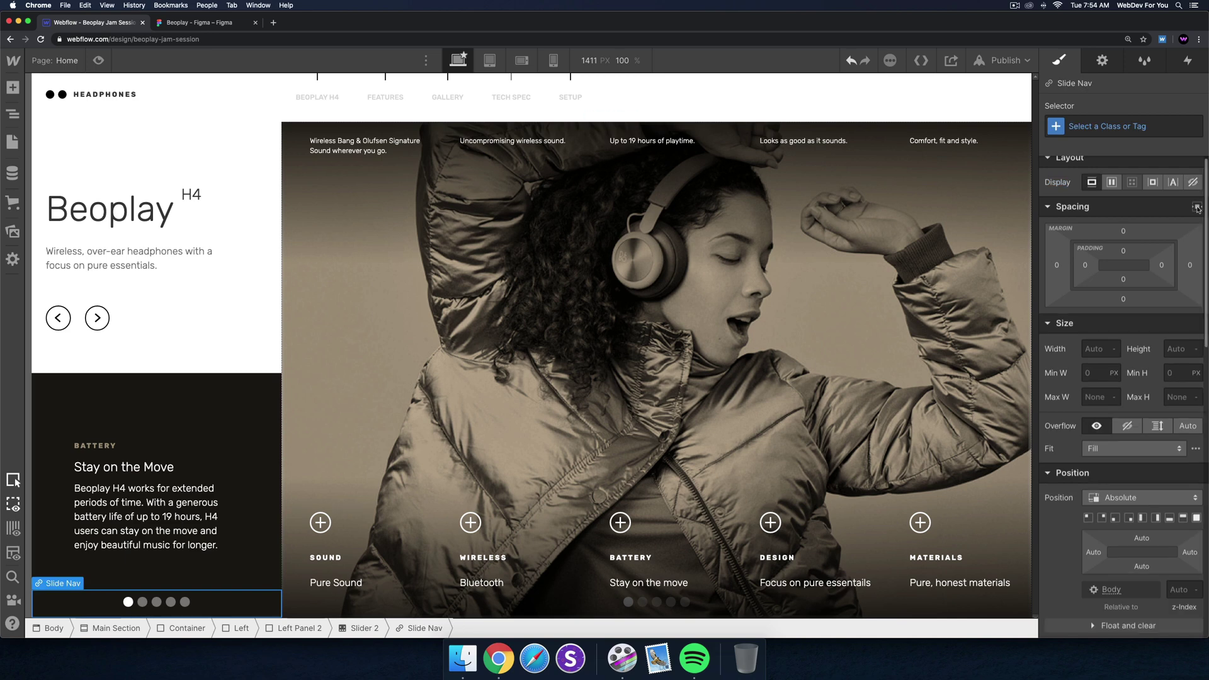
Set the left and right margins of Left Content Wrapper to 45 px.
{"action": "left_click", "coordinate": [126, 467]}
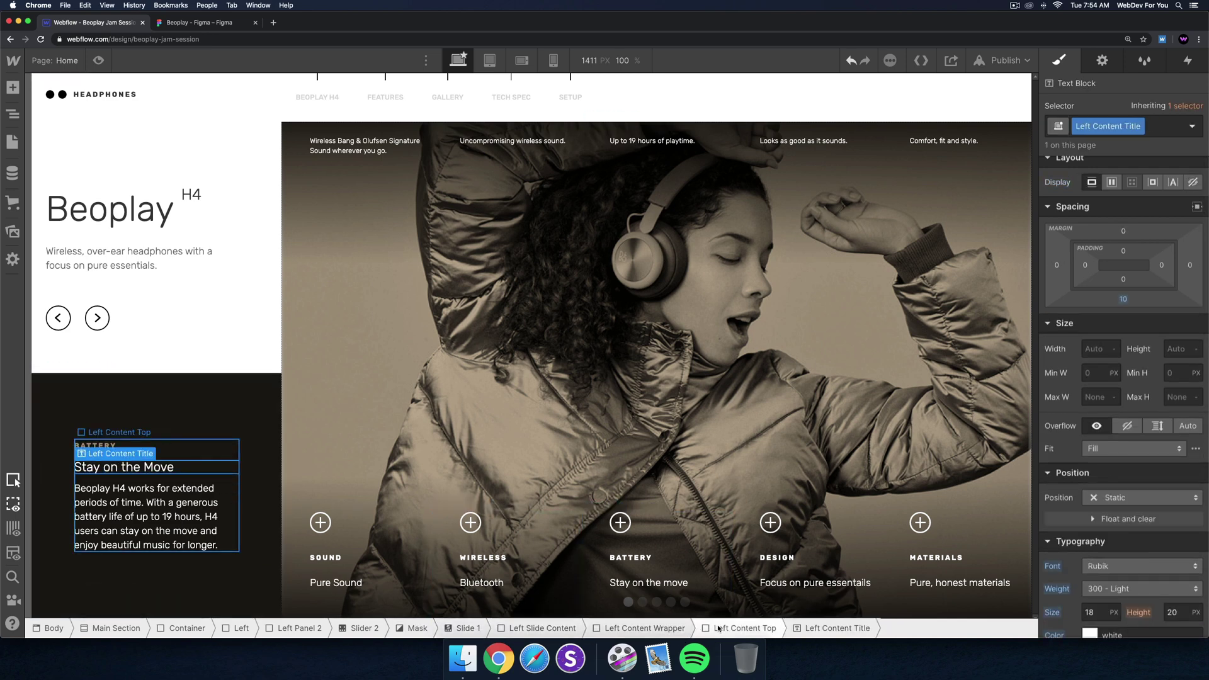
{"action": "left_click", "coordinate": [745, 627]}
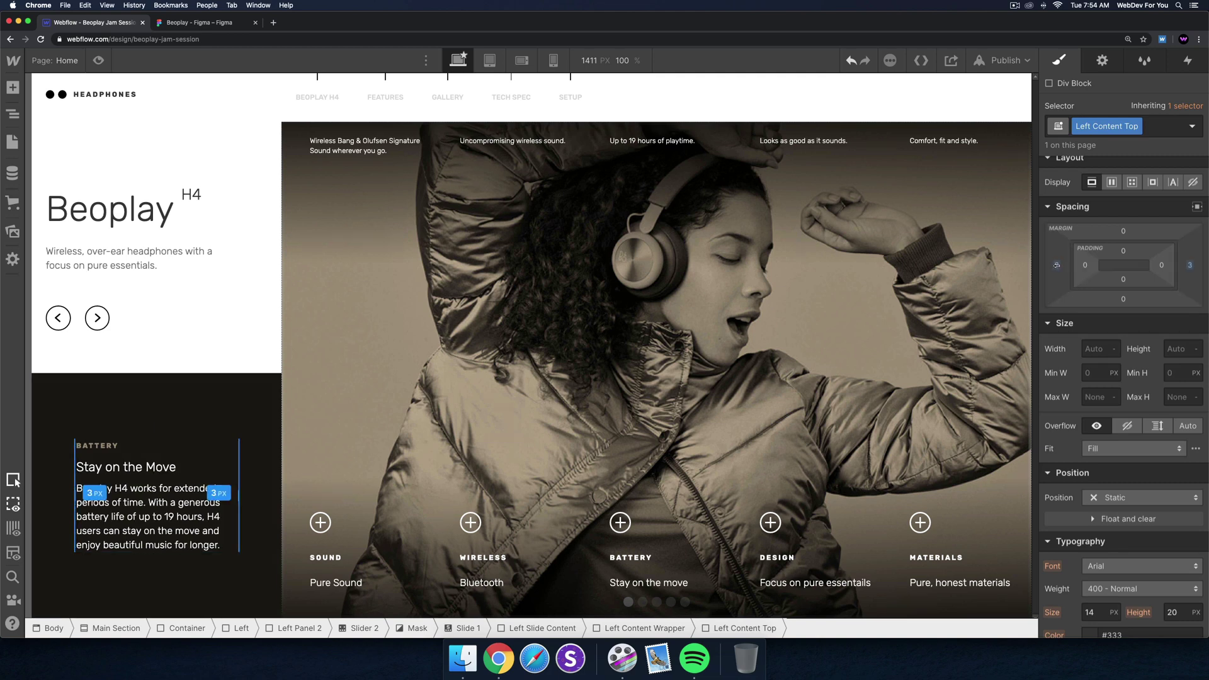
{"action": "left_click", "coordinate": [654, 629]}
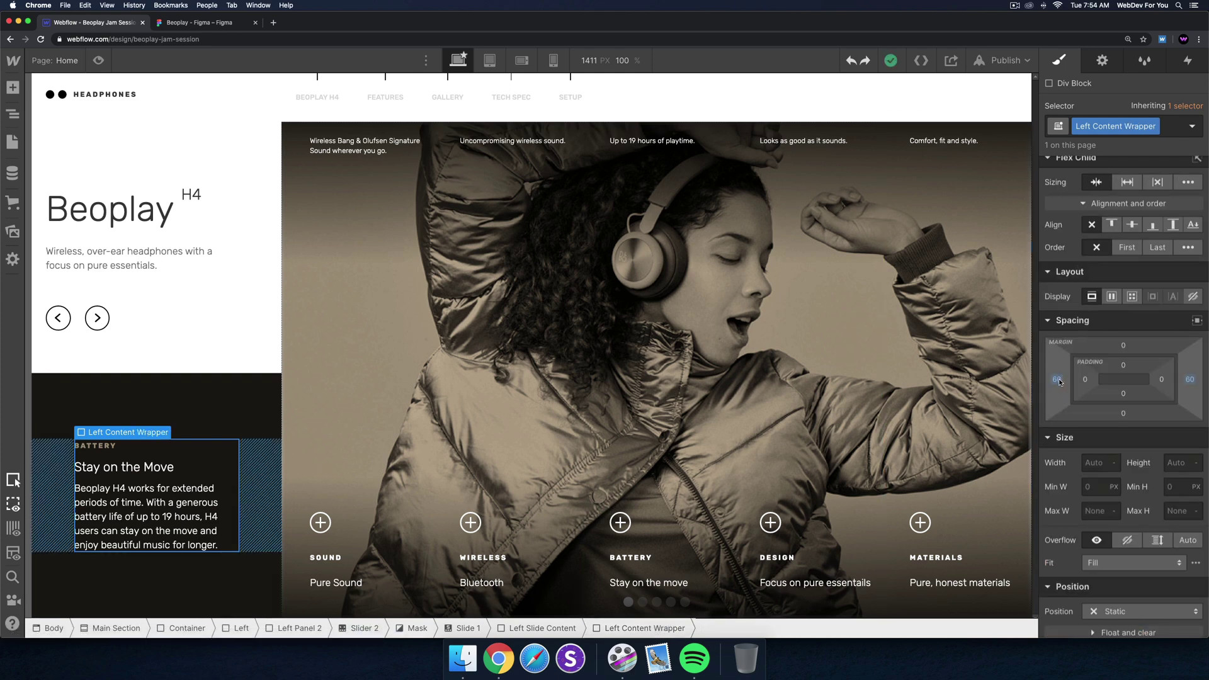
{"action": "left_click_drag", "start_coordinate": [1063, 379], "coordinate": [1069, 379]}
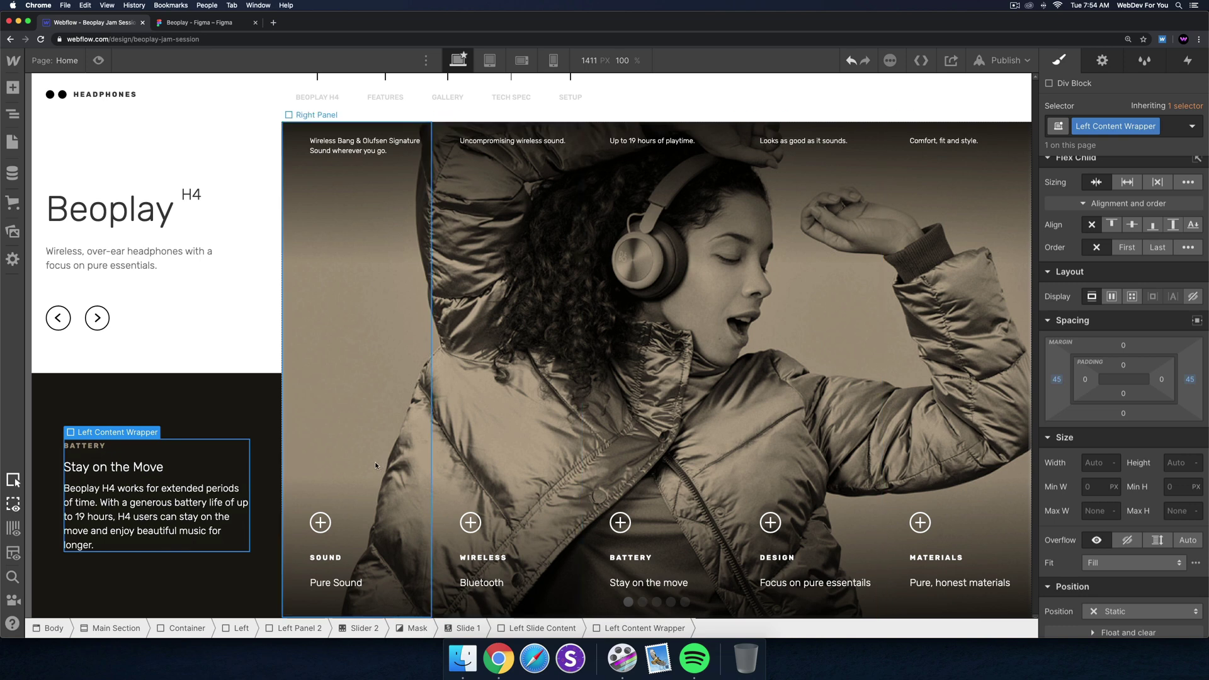
Compare the left column with the Figma design and set the left margin of Heading Wrapper in Webflow to 40 px.
{"action": "left_click", "coordinate": [208, 23]}
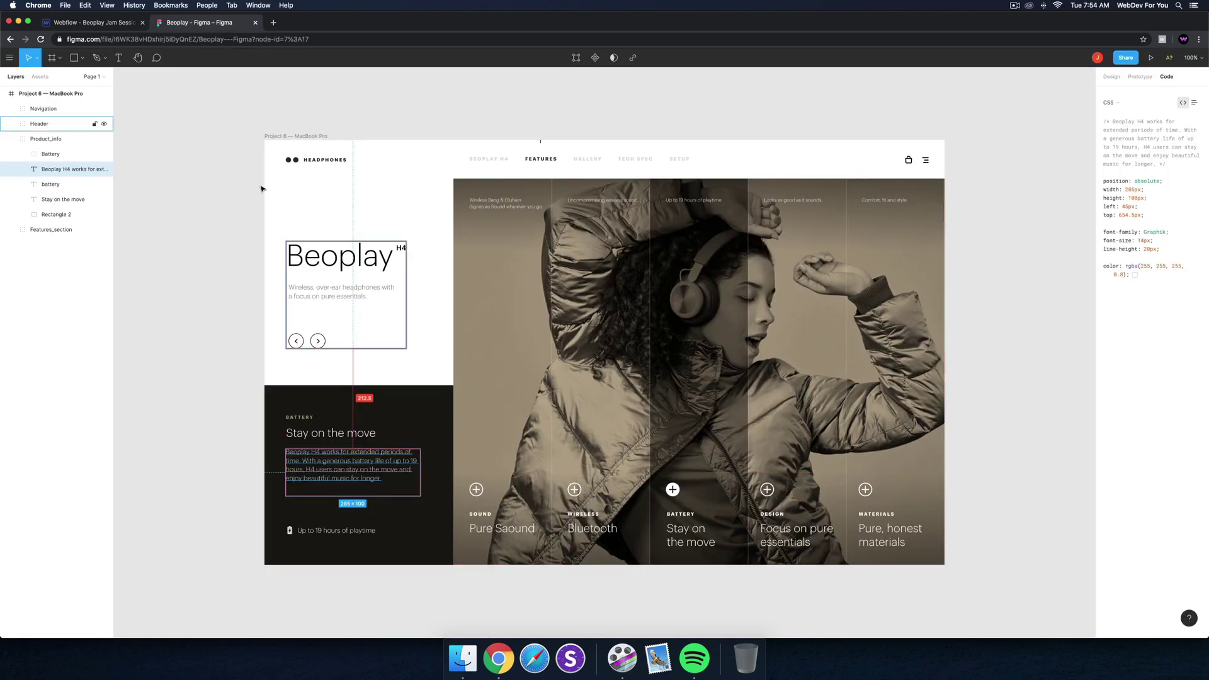
{"action": "left_click", "coordinate": [89, 22]}
{"action": "left_click", "coordinate": [126, 283]}
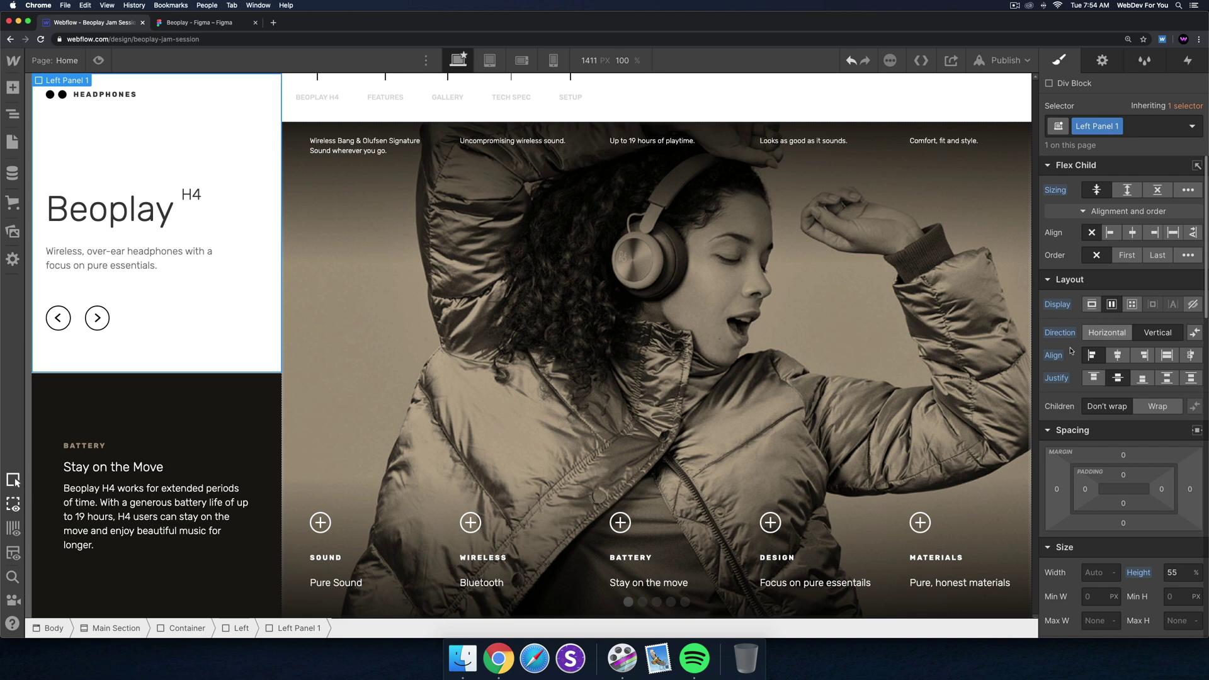
{"action": "left_click", "coordinate": [95, 261]}
{"action": "left_click", "coordinate": [390, 627]}
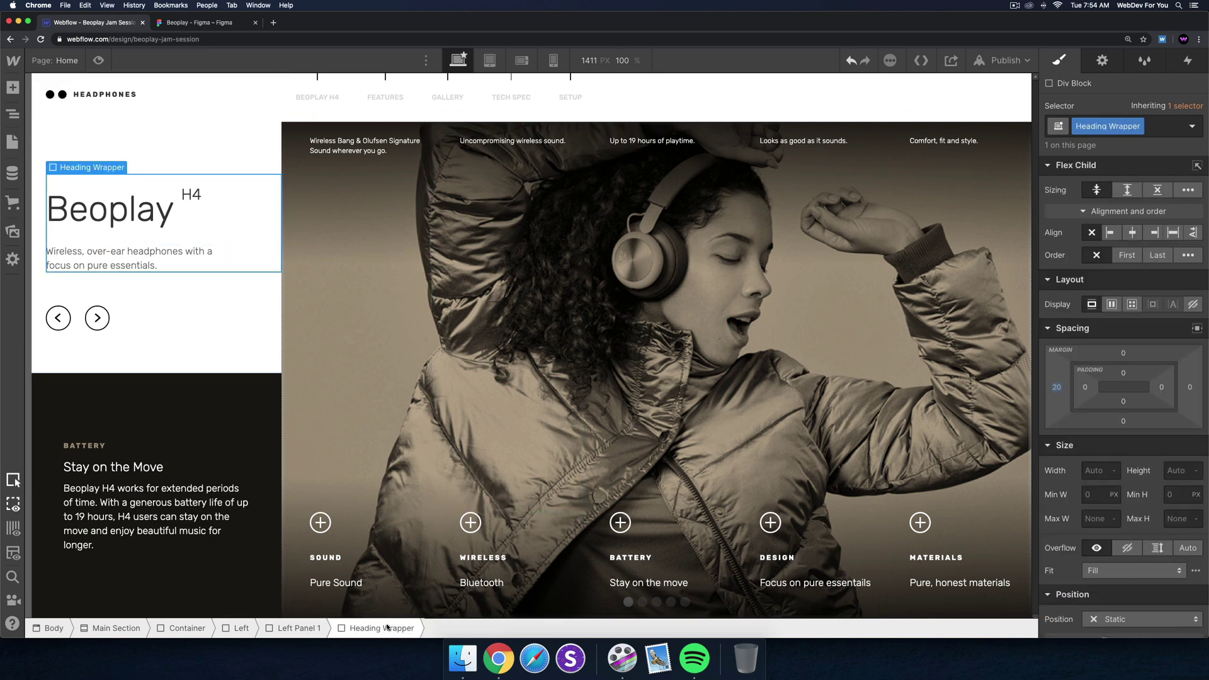
{"action": "left_click", "coordinate": [298, 628]}
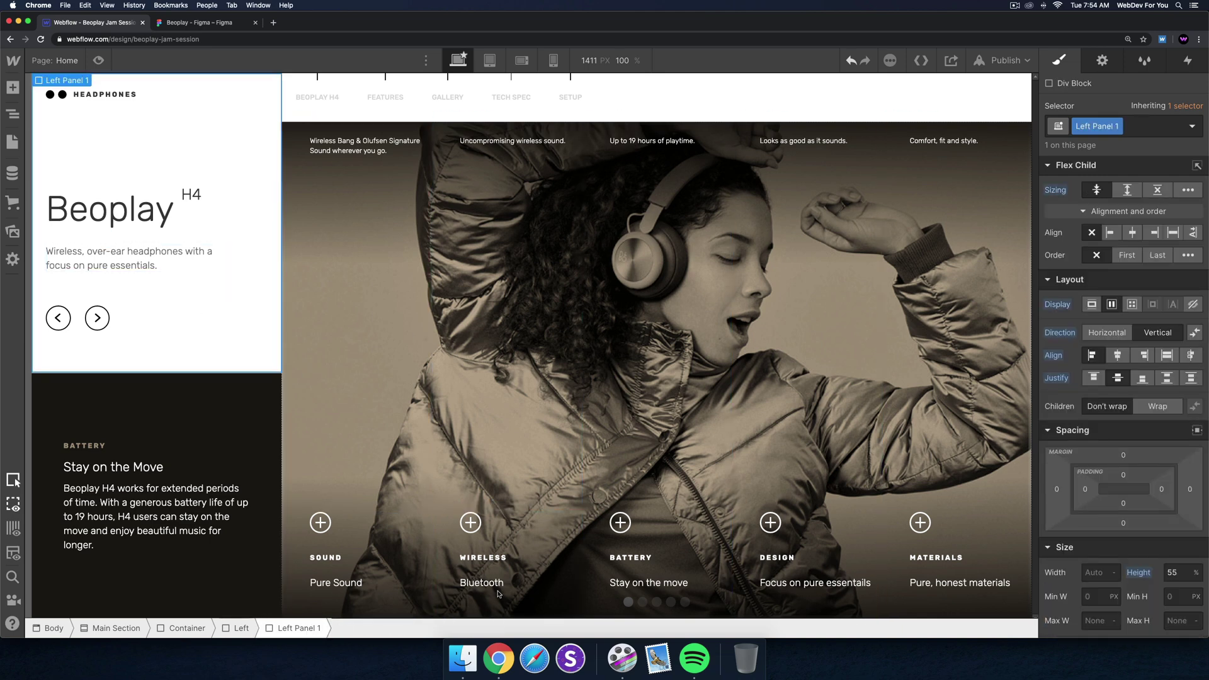
{"action": "left_click", "coordinate": [177, 262]}
{"action": "left_click", "coordinate": [391, 628]}
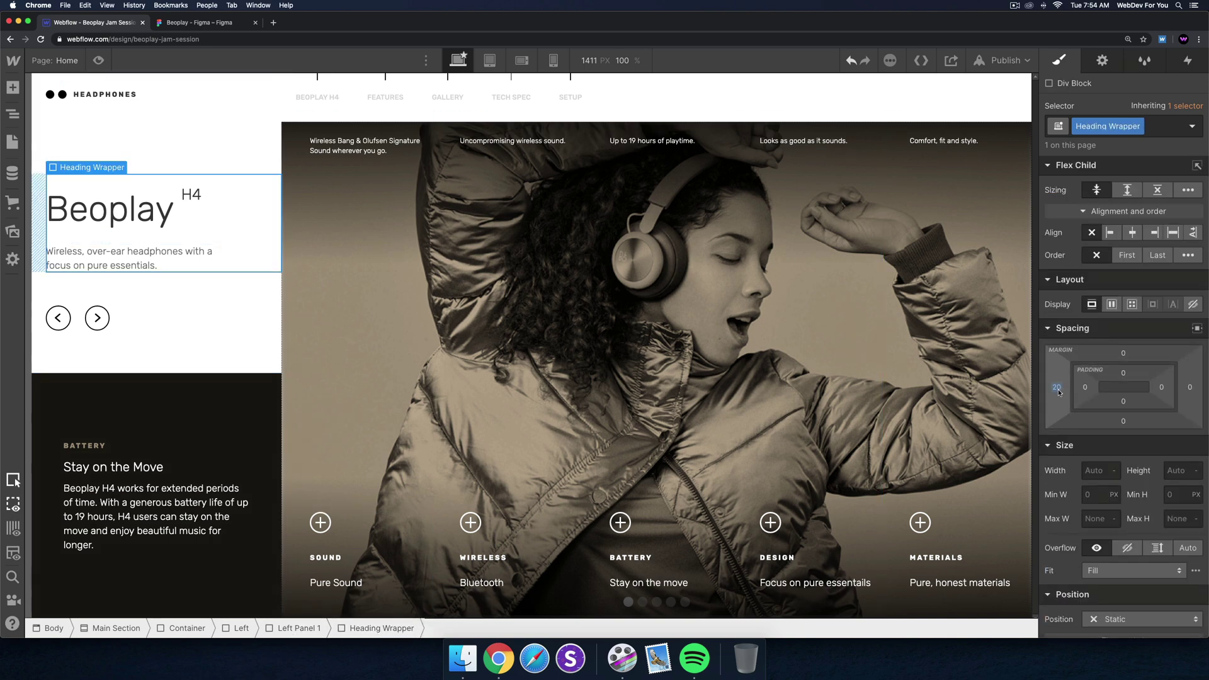
{"action": "left_click_drag", "start_coordinate": [1057, 388], "coordinate": [1042, 388]}
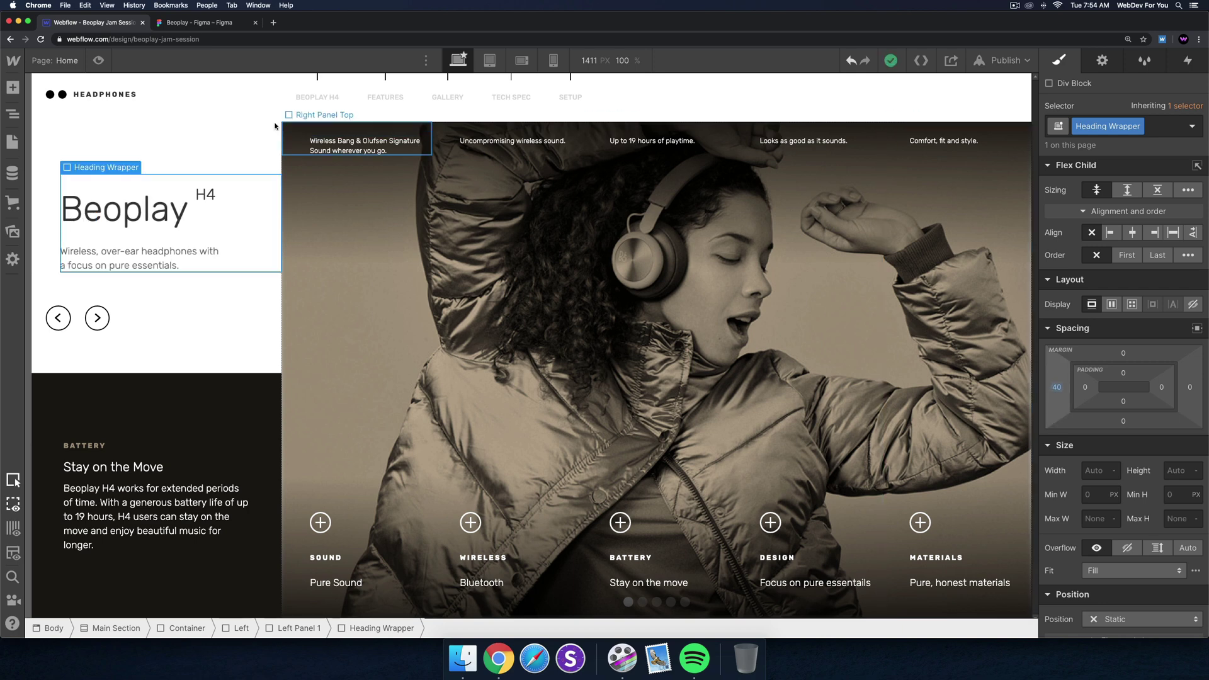
Increase Logo Wrapper's left margin to align the logo with the Beoplay heading, and set Slider Arrows Wrapper's left margin to 40 px.
{"action": "left_click", "coordinate": [126, 95]}
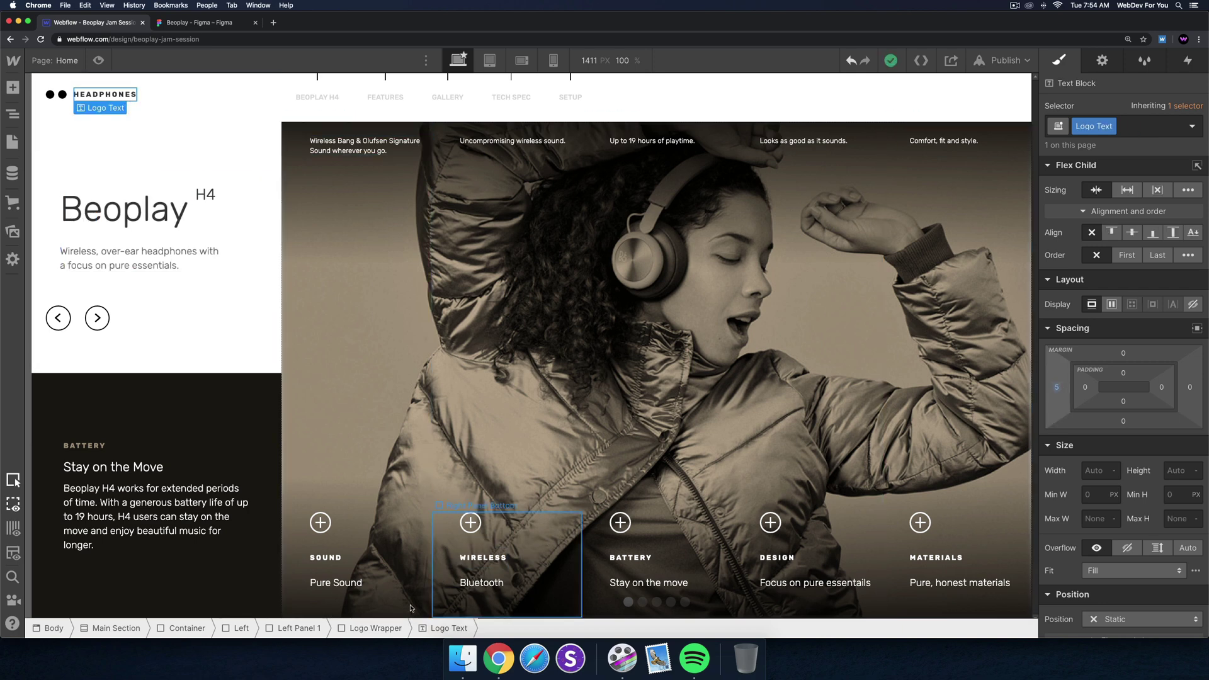
{"action": "left_click", "coordinate": [370, 629]}
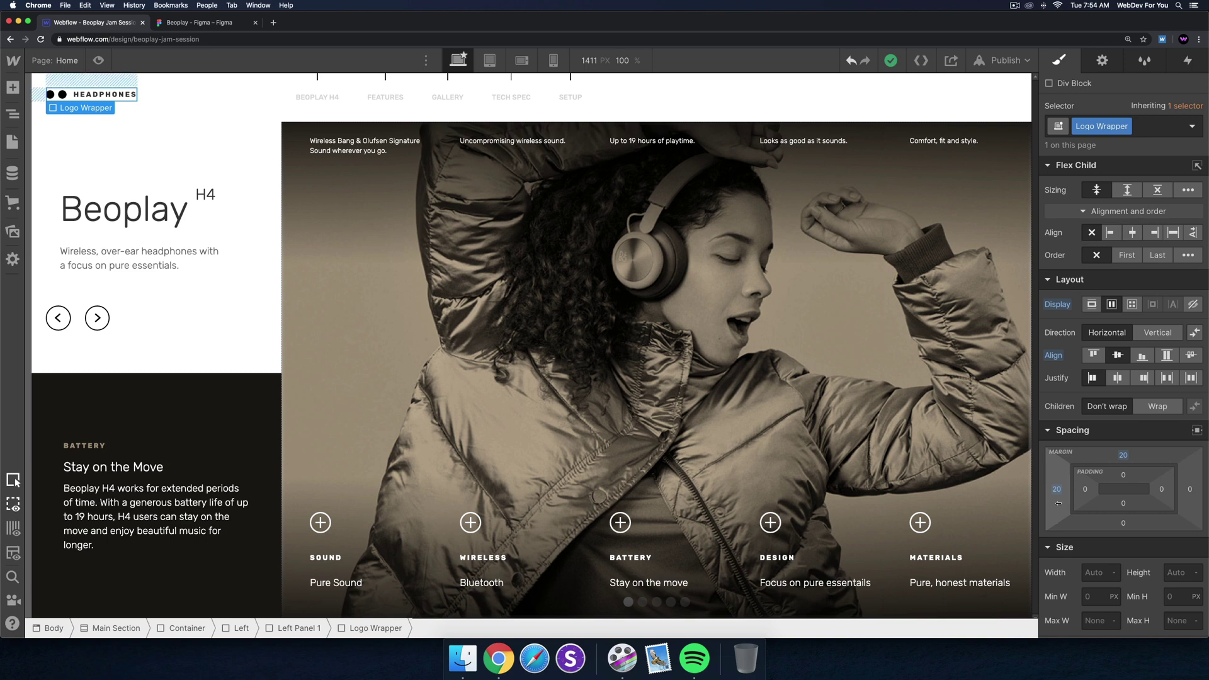
{"action": "left_click_drag", "start_coordinate": [1056, 491], "coordinate": [433, 454]}
{"action": "left_click", "coordinate": [77, 318]}
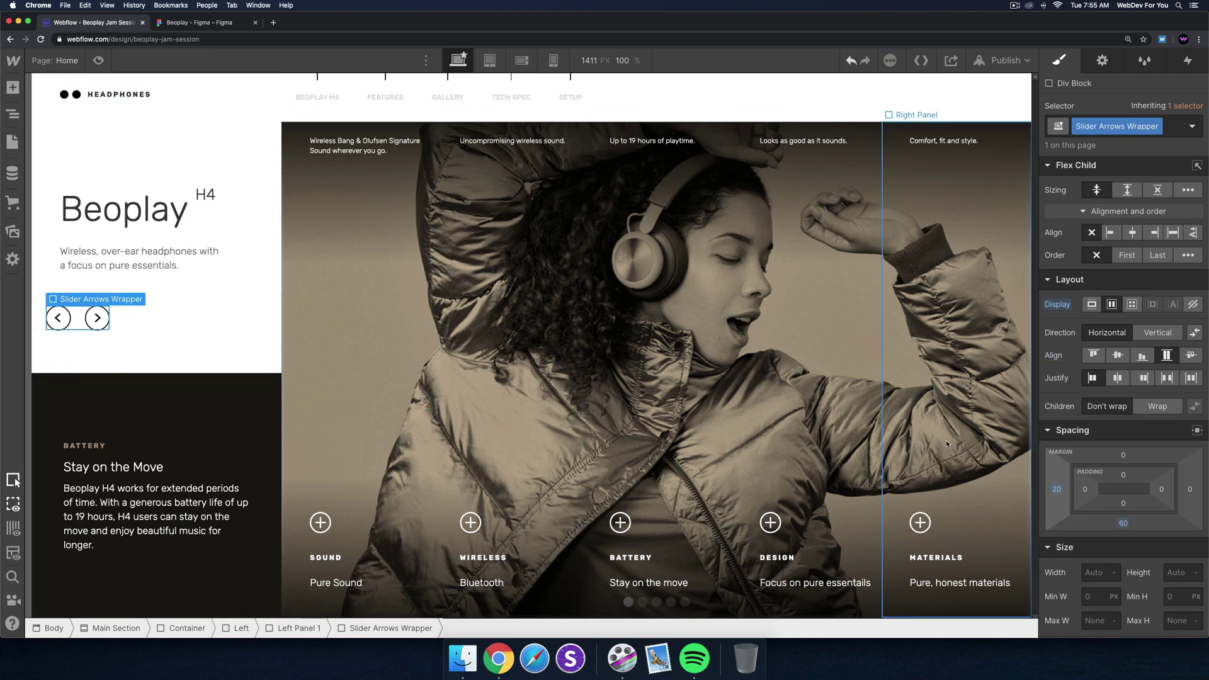
{"action": "left_click_drag", "start_coordinate": [1060, 489], "coordinate": [504, 475]}
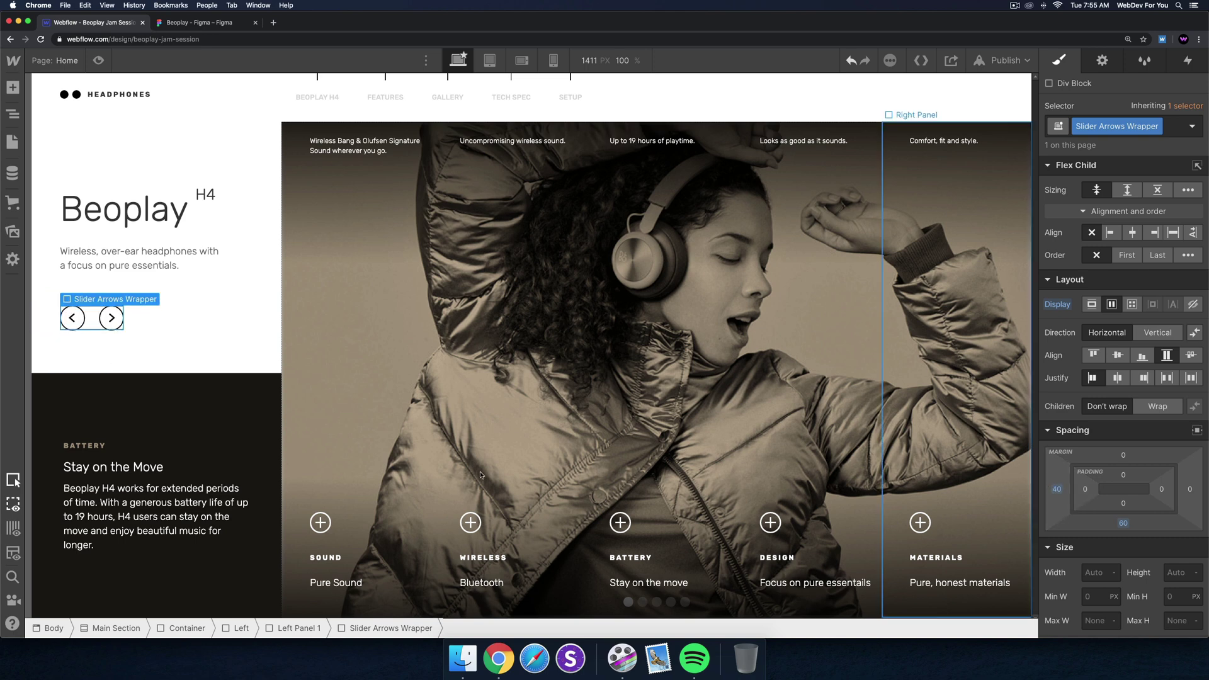
Set the left margin of Left Content Wrapper to 40 px.
{"action": "left_click", "coordinate": [82, 522]}
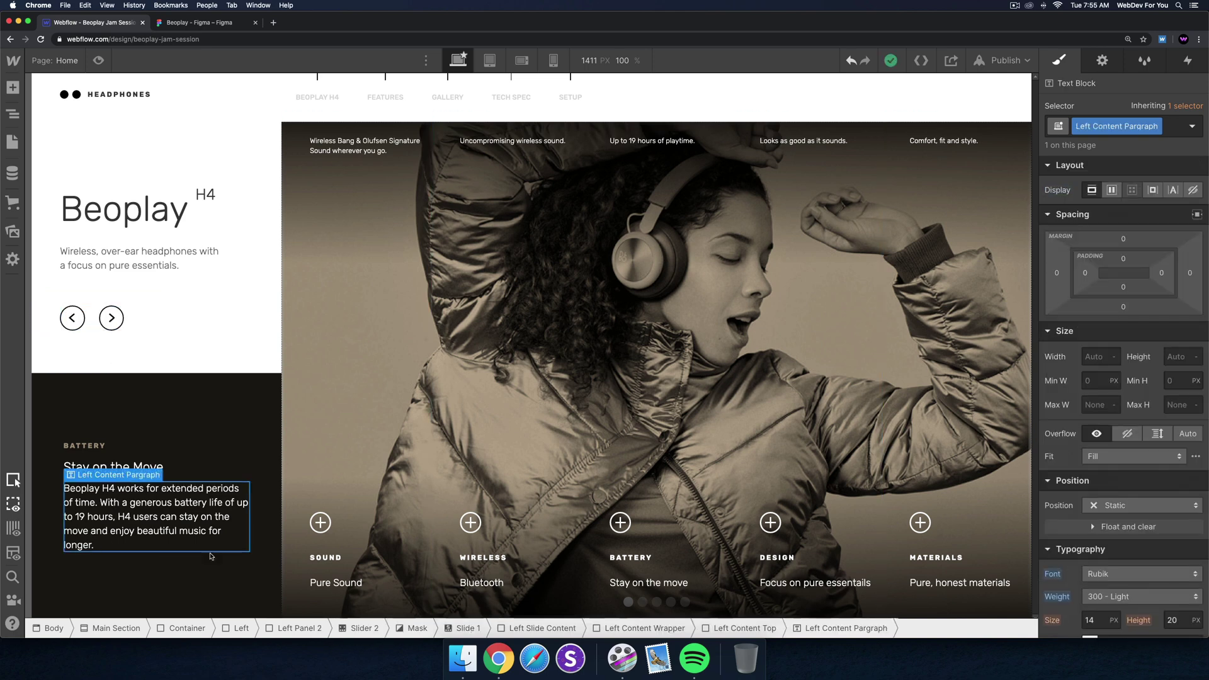
{"action": "left_click", "coordinate": [684, 632]}
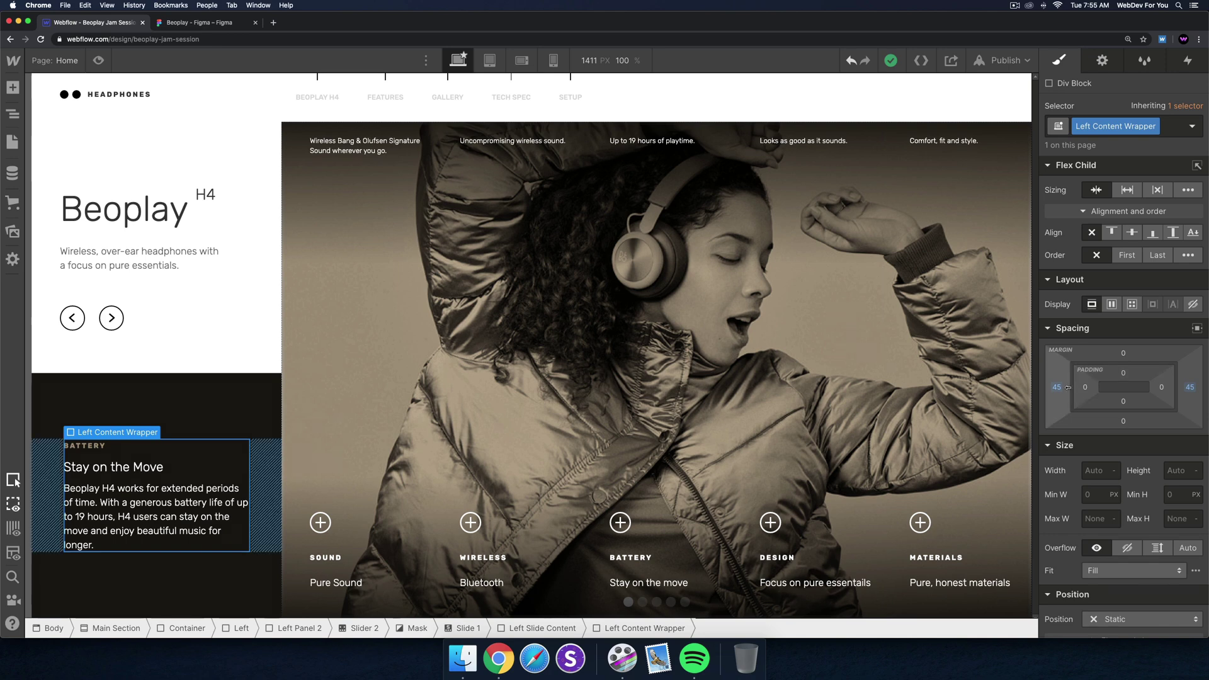
{"action": "left_click_drag", "start_coordinate": [1059, 388], "coordinate": [1059, 389]}
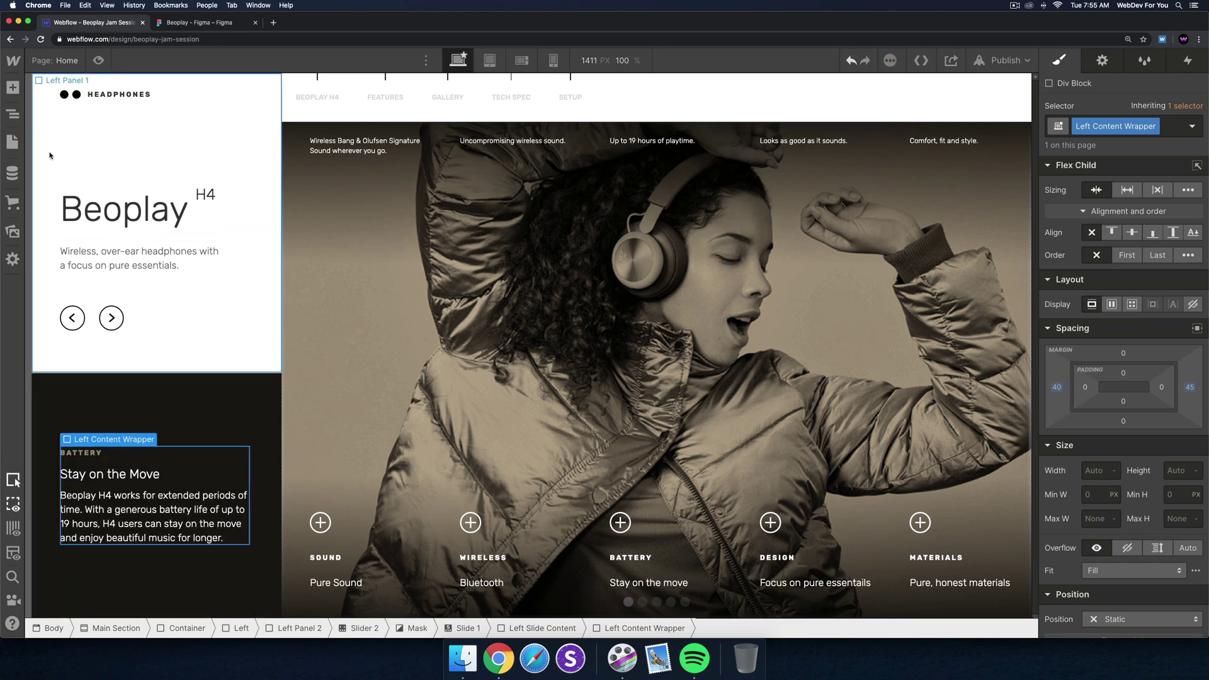
Check the Battery panel in the Figma design and add a Div Block below the paragraph inside Left Content Wrapper in Webflow.
{"action": "left_click", "coordinate": [126, 532]}
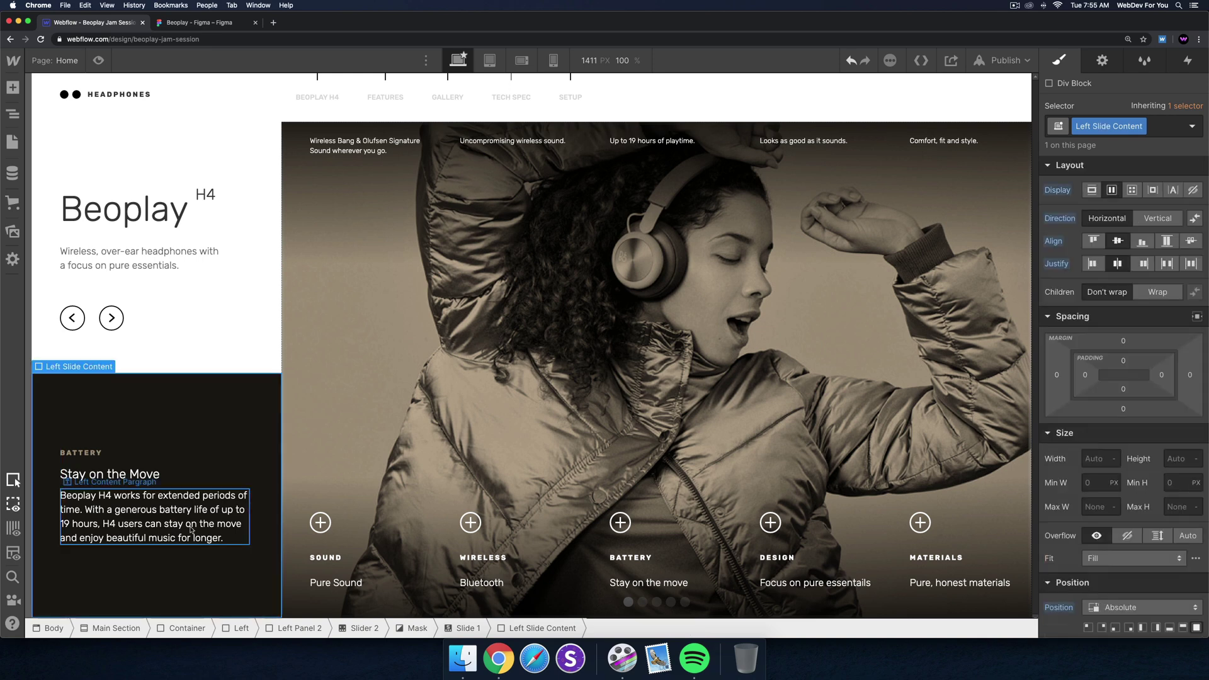
{"action": "left_click", "coordinate": [622, 628]}
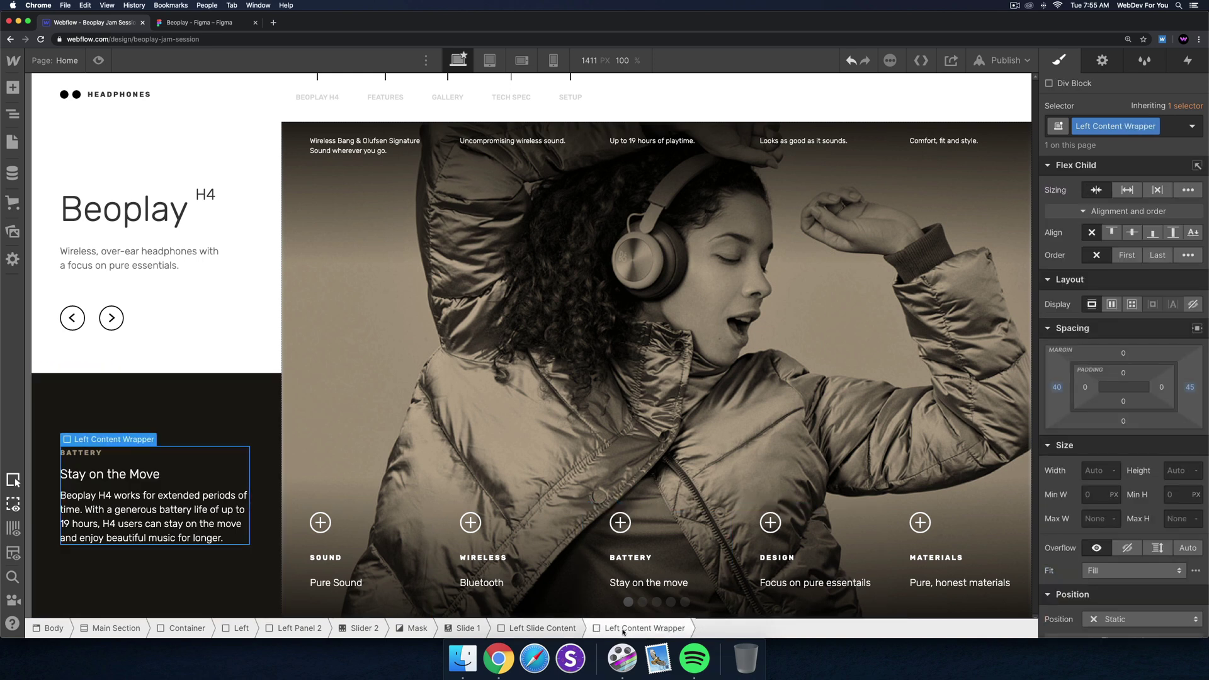
{"action": "left_click", "coordinate": [210, 23]}
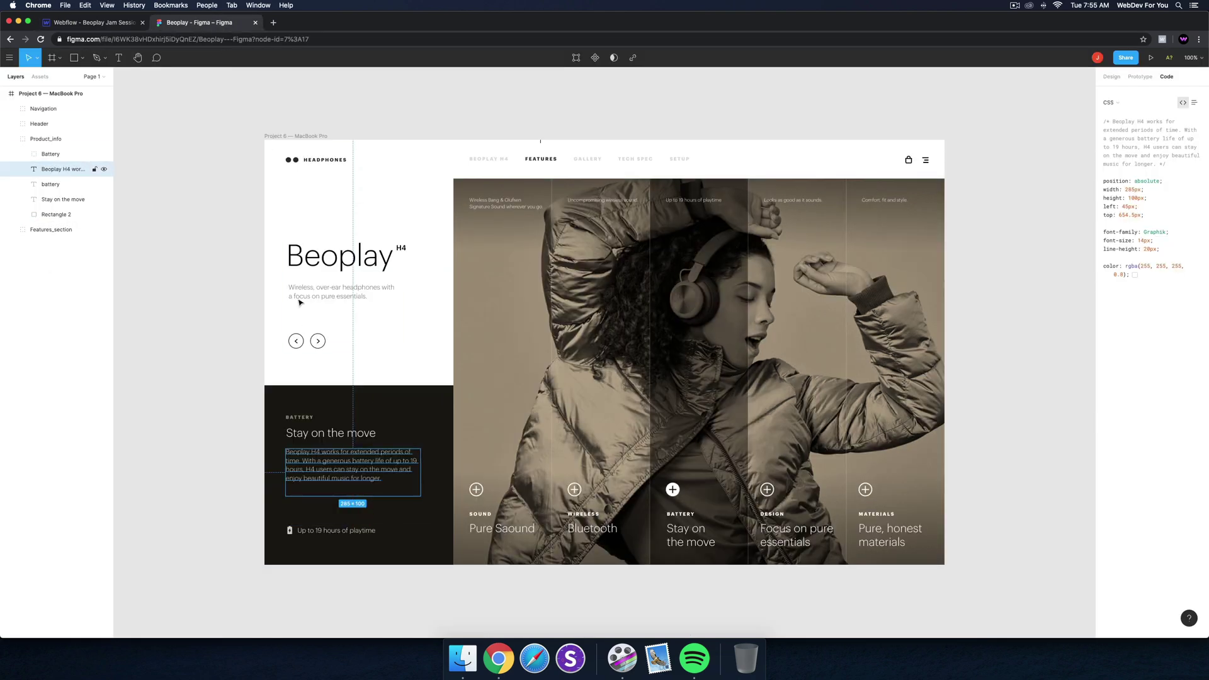
{"action": "left_click", "coordinate": [116, 24]}
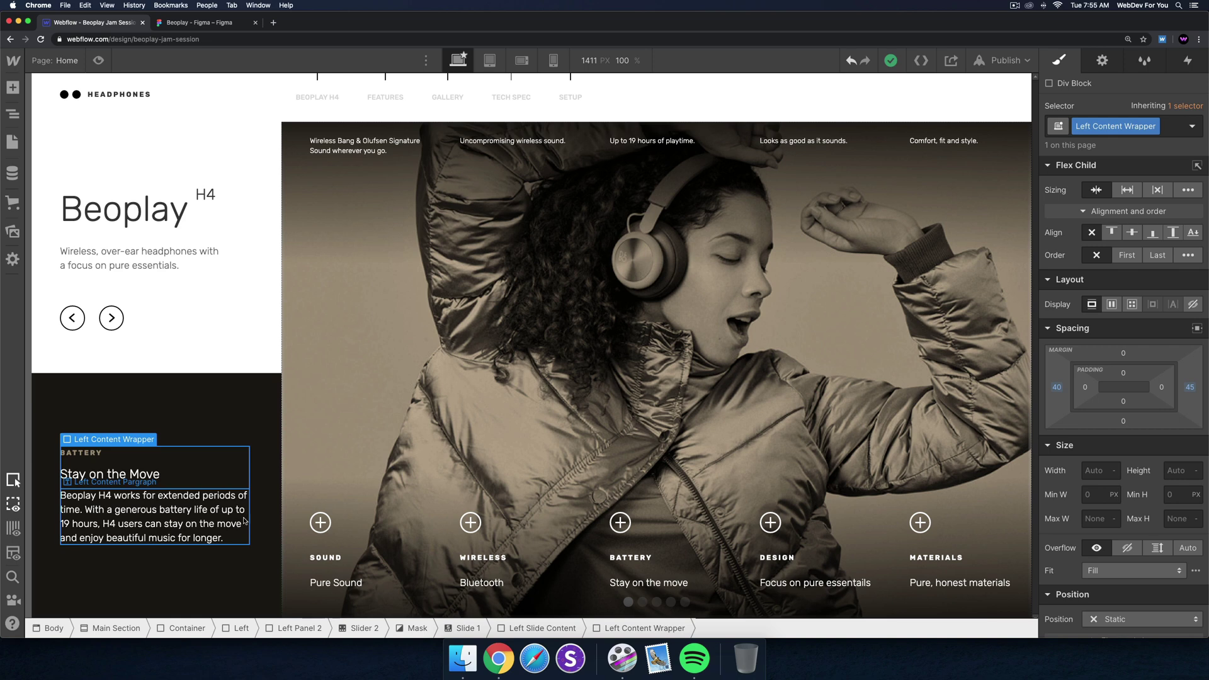
{"action": "key", "text": "super+e"}
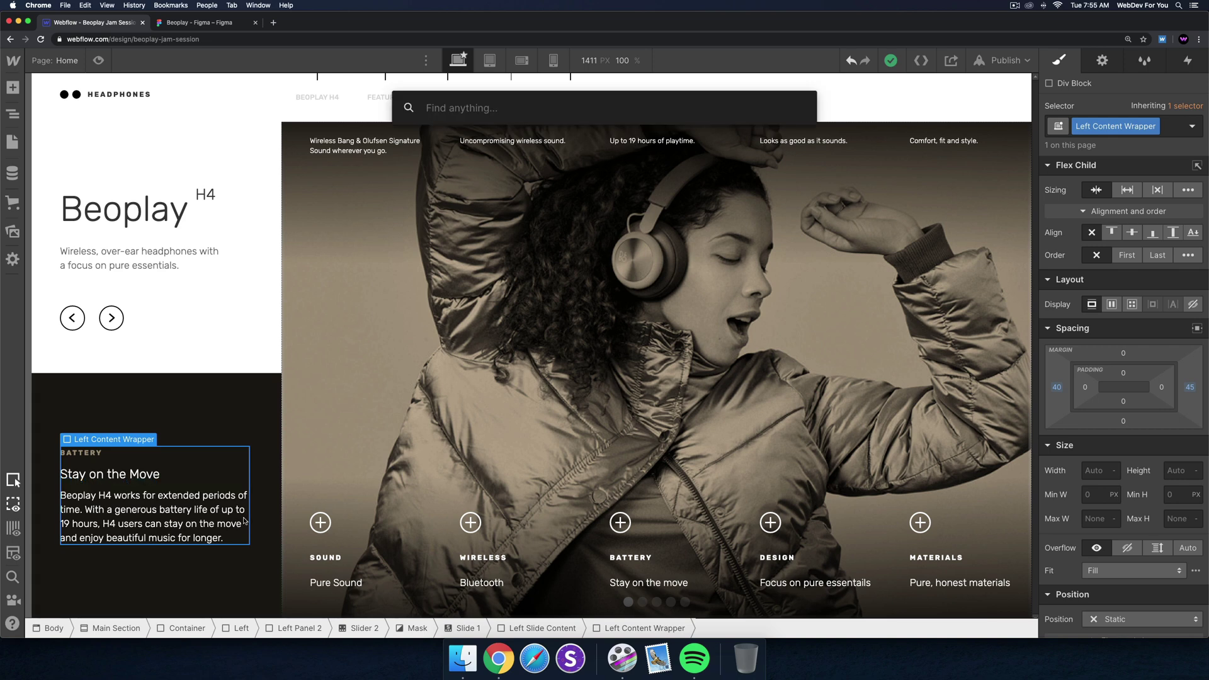
{"action": "type", "text": "tex"}
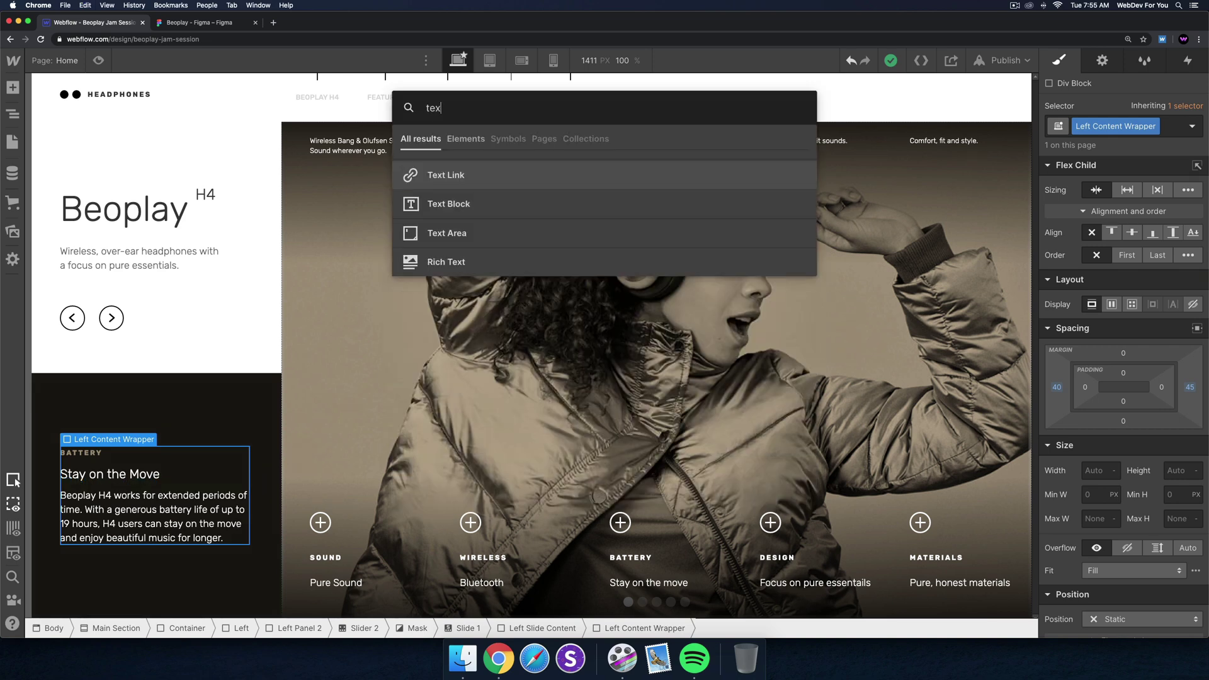
{"action": "type", "text": "t blo"}
{"action": "key", "text": "super+a"}
{"action": "type", "text": "div"}
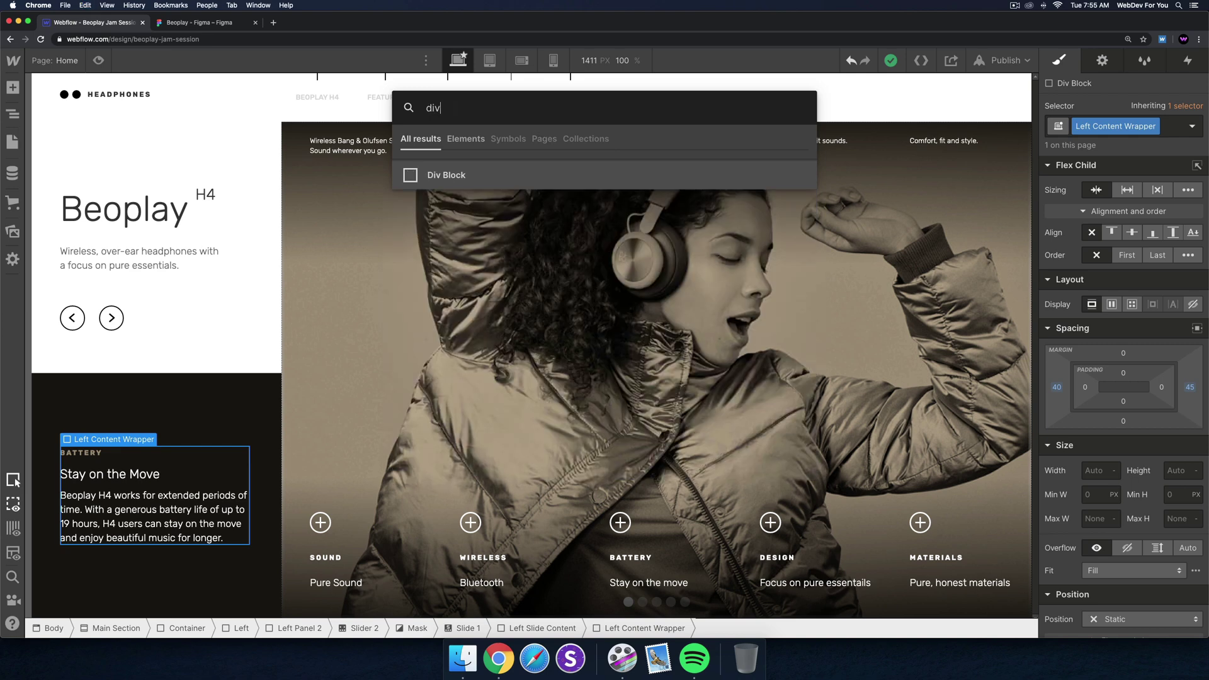
{"action": "key", "text": "Return"}
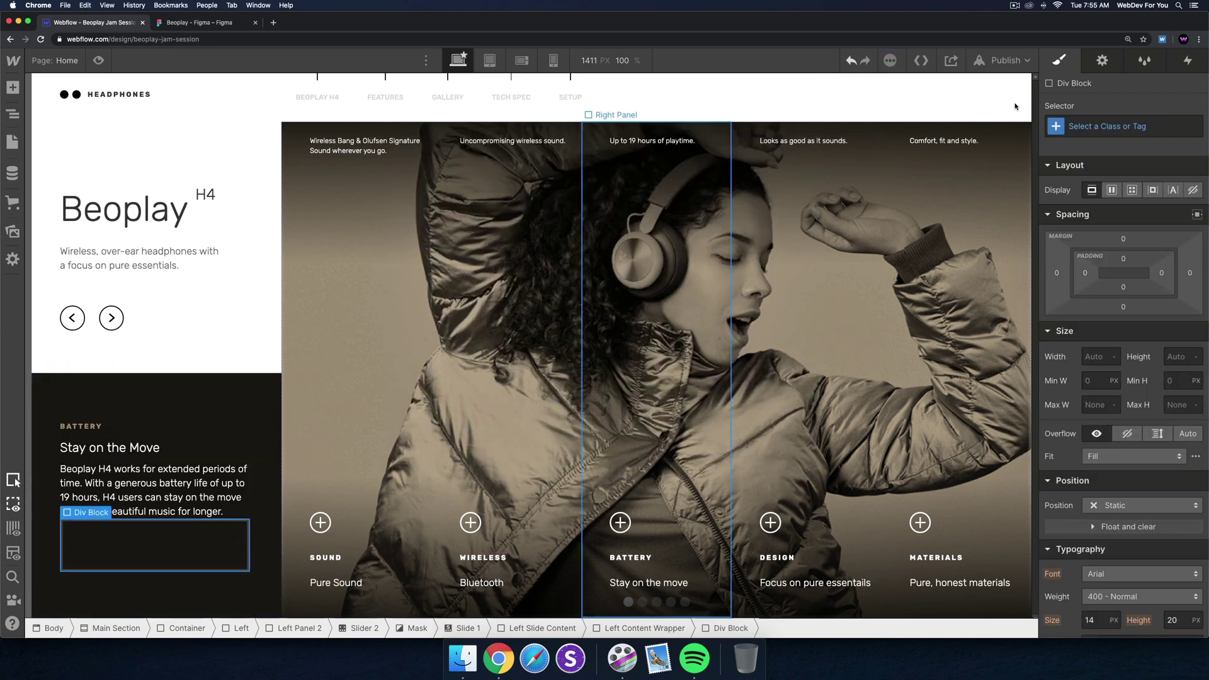
Give the new div block the class Left Content Bottom and set its display to flex.
{"action": "left_click", "coordinate": [1085, 123]}
{"action": "type", "text": "Lef"}
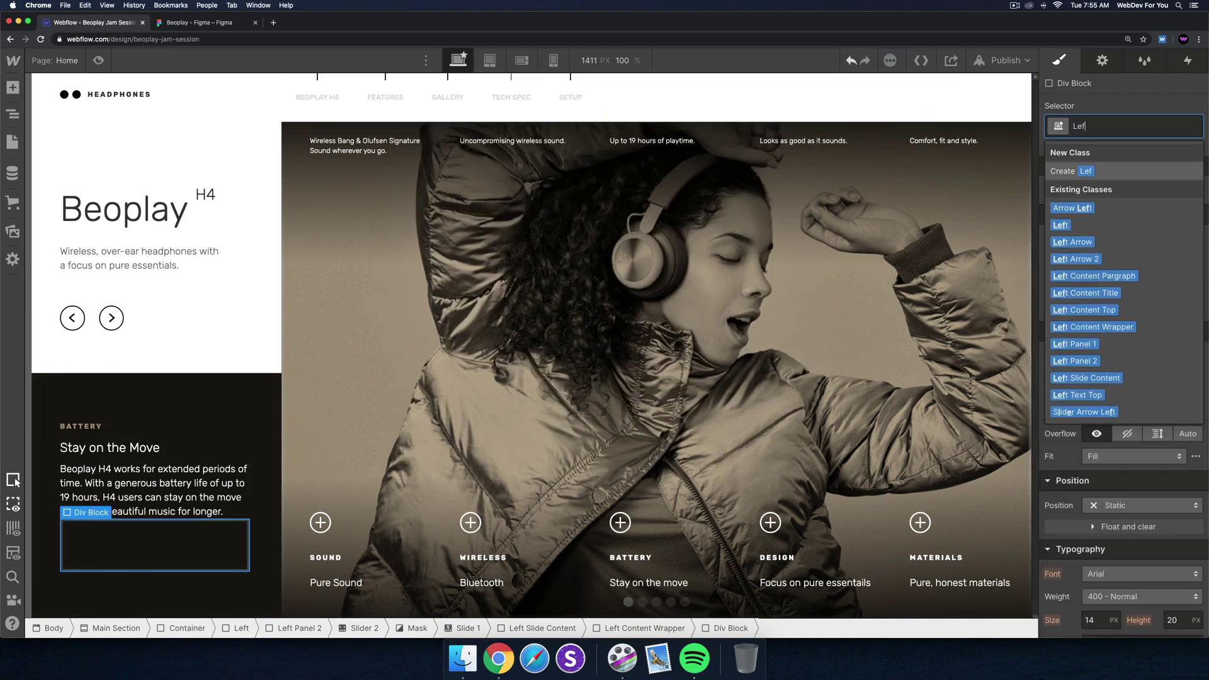
{"action": "type", "text": "t Conte"}
{"action": "key", "text": "BackSpace"}
{"action": "type", "text": "tent bot"}
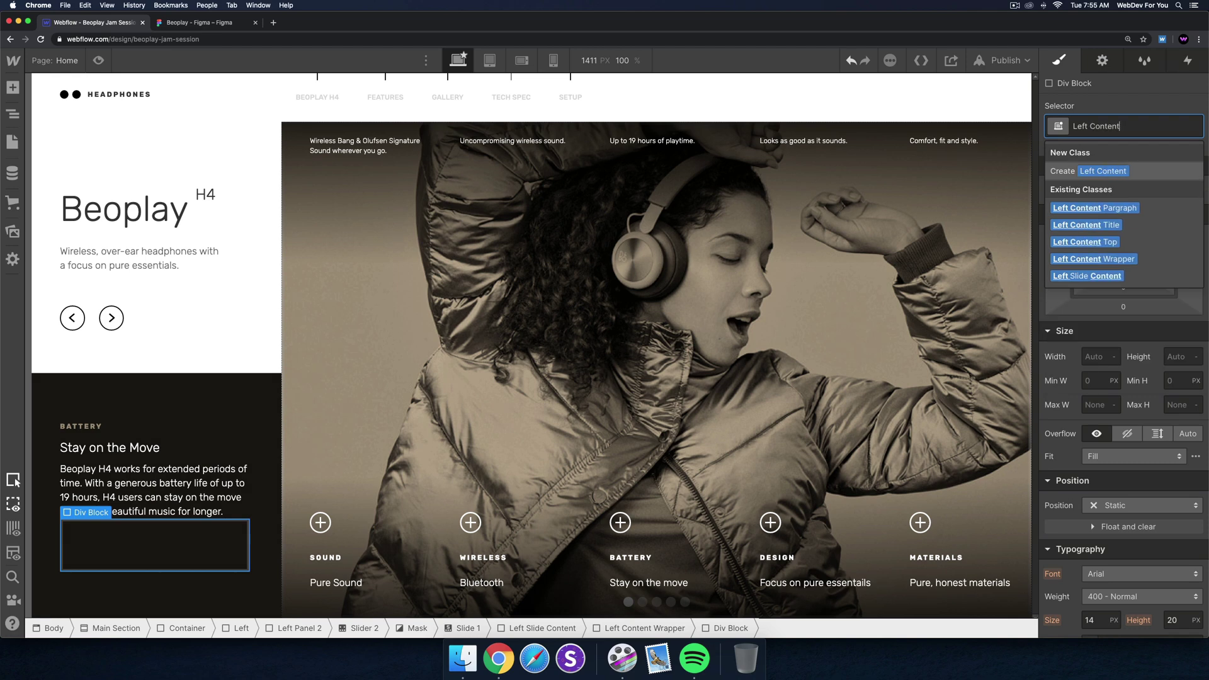
{"action": "key", "text": "BackSpace"}
{"action": "key", "text": "BackSpace"}
{"action": "type", "text": "B"}
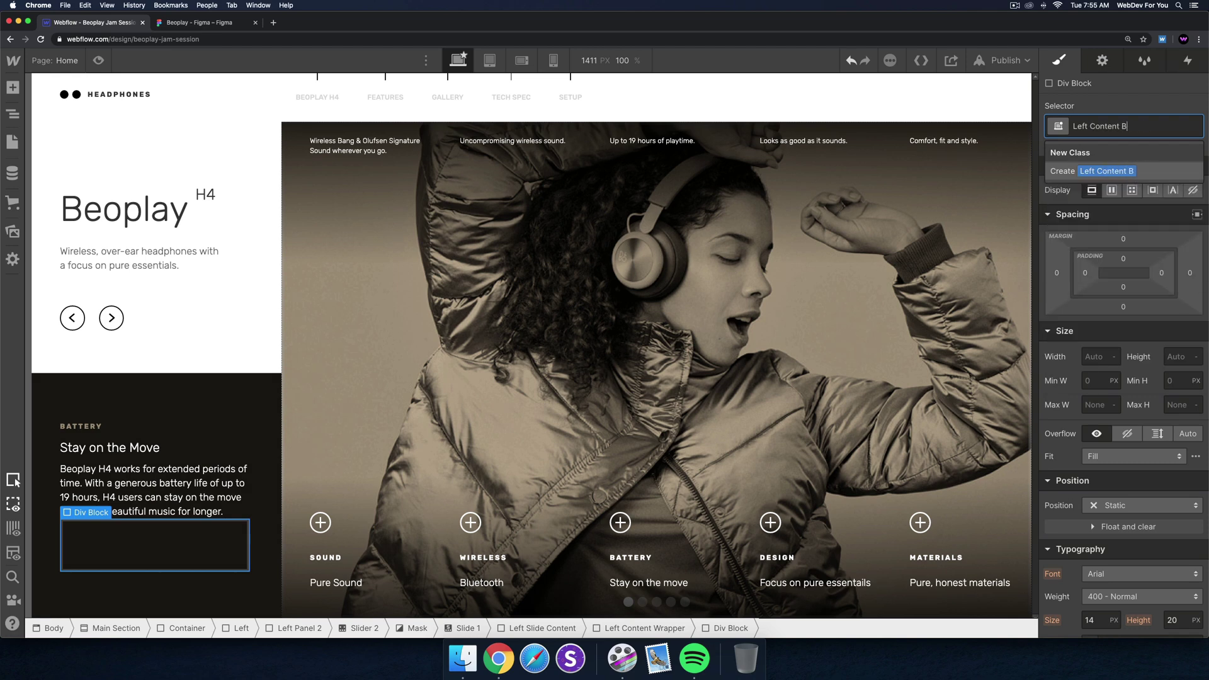
{"action": "type", "text": "ottom"}
{"action": "key", "text": "Return"}
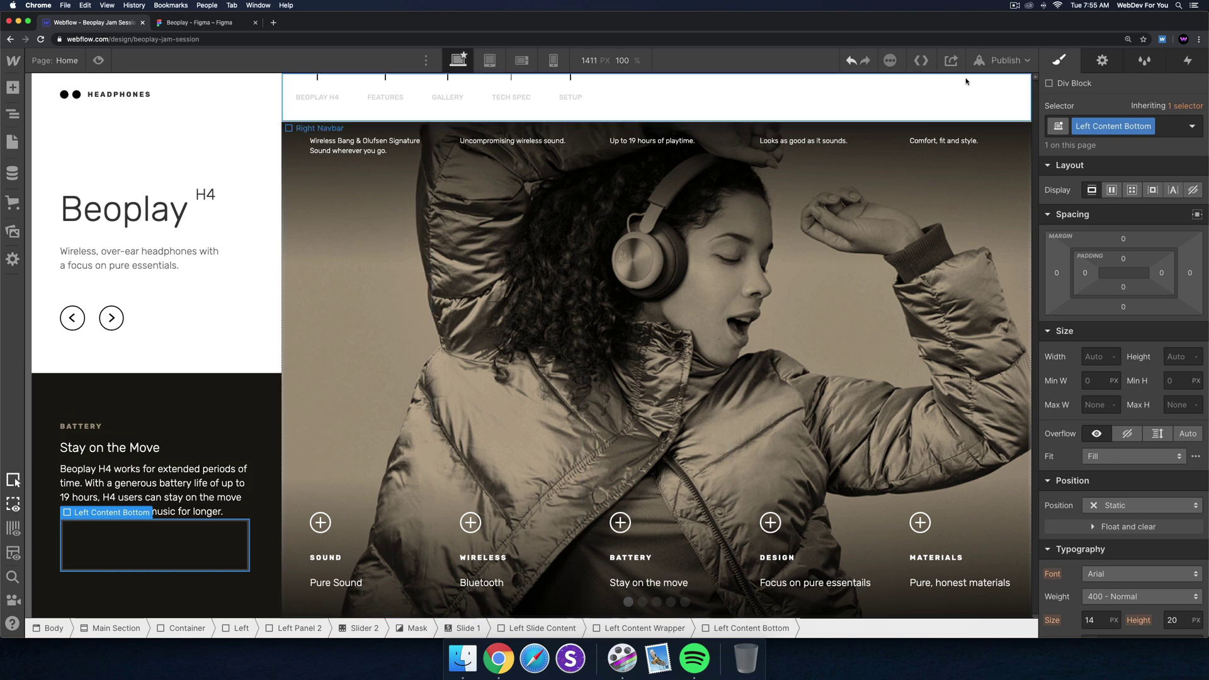
{"action": "left_click", "coordinate": [1111, 190]}
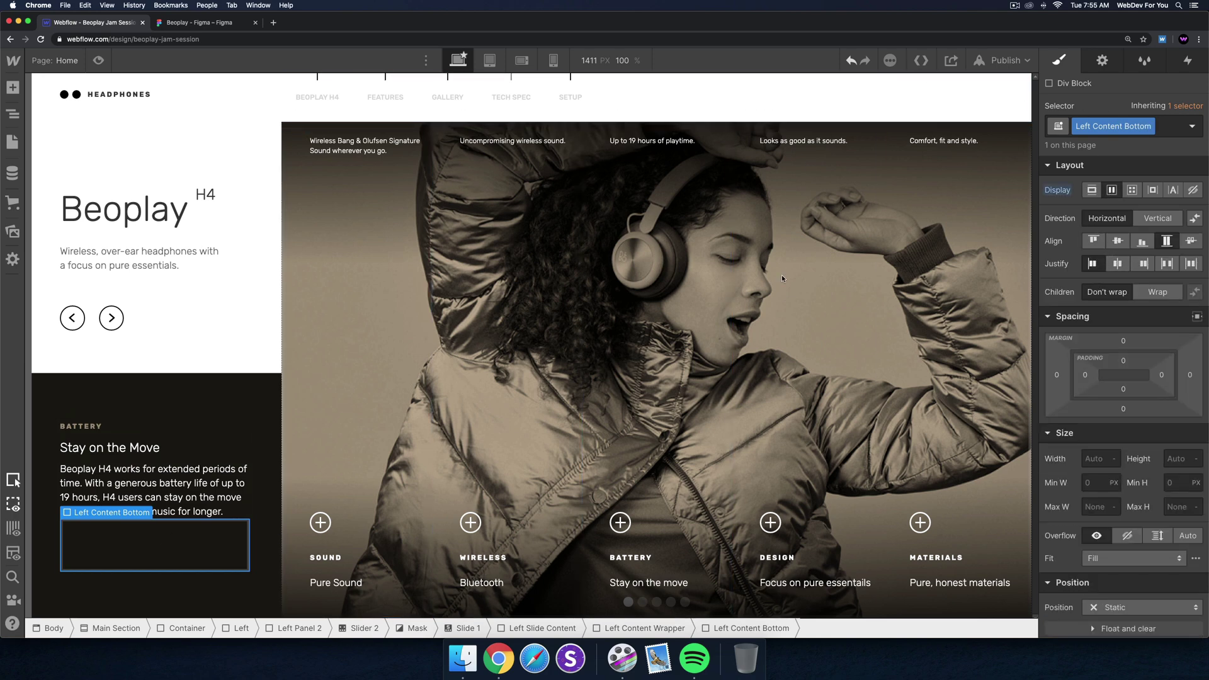
Insert an image into Left Content Bottom, using battery.svg from the assets.
{"action": "key", "text": "super+e"}
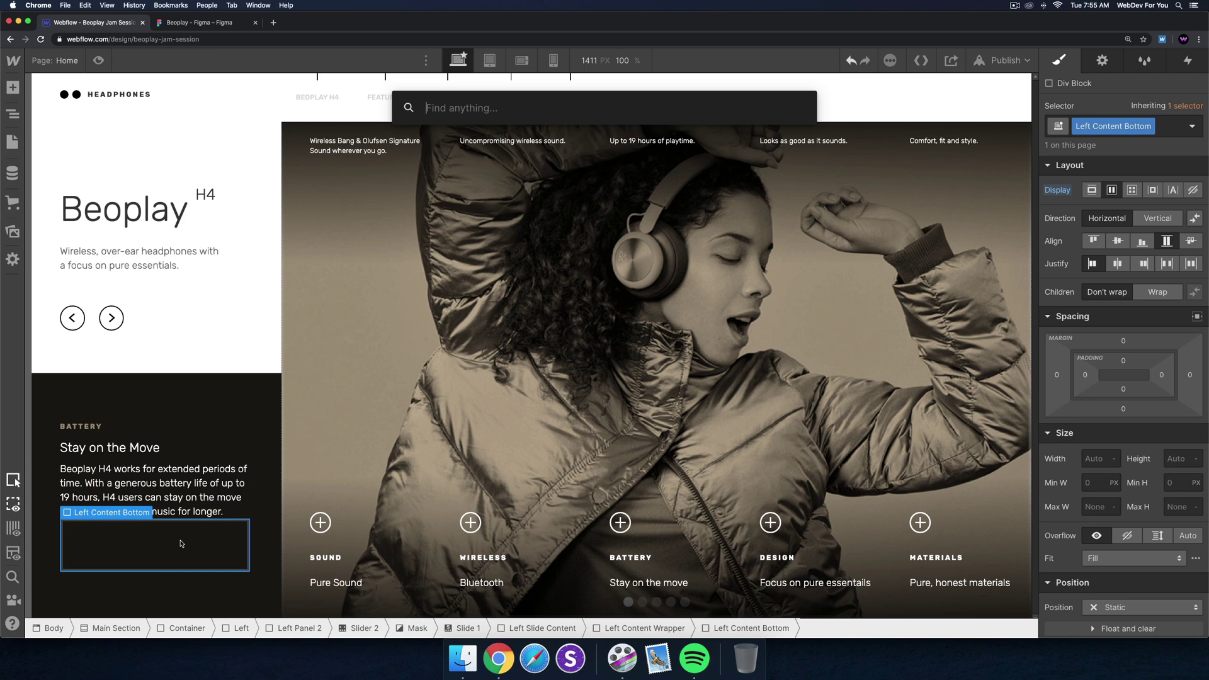
{"action": "type", "text": "image"}
{"action": "key", "text": "Return"}
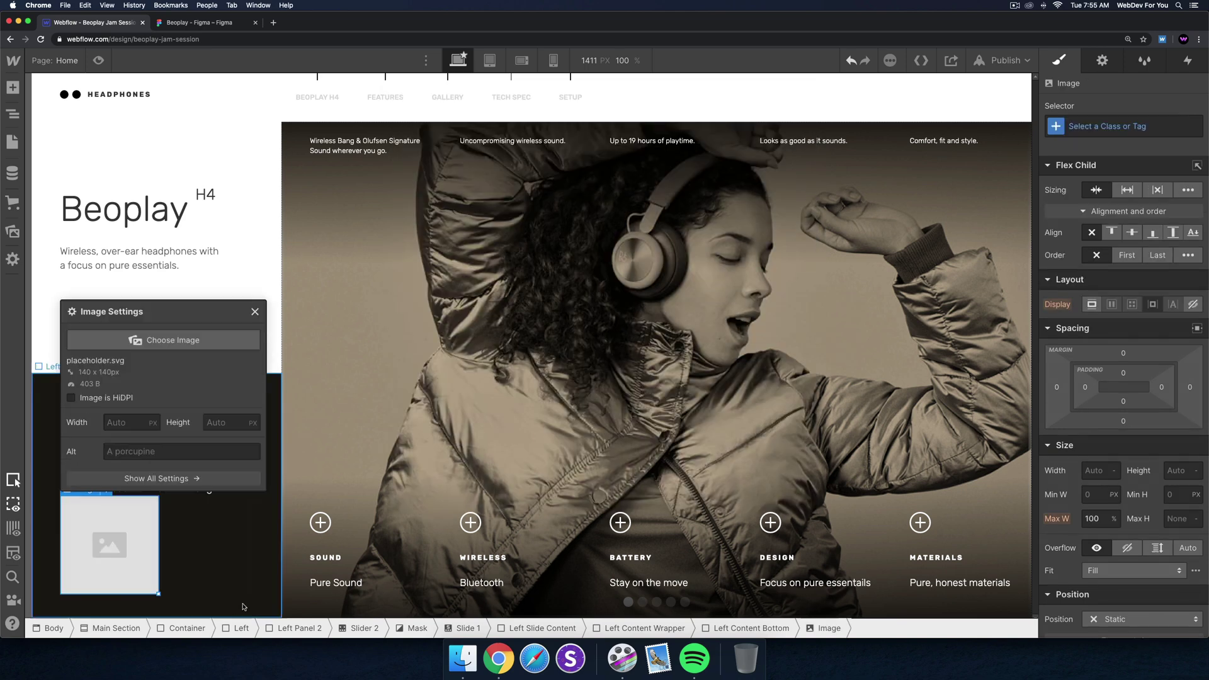
{"action": "left_click", "coordinate": [124, 340]}
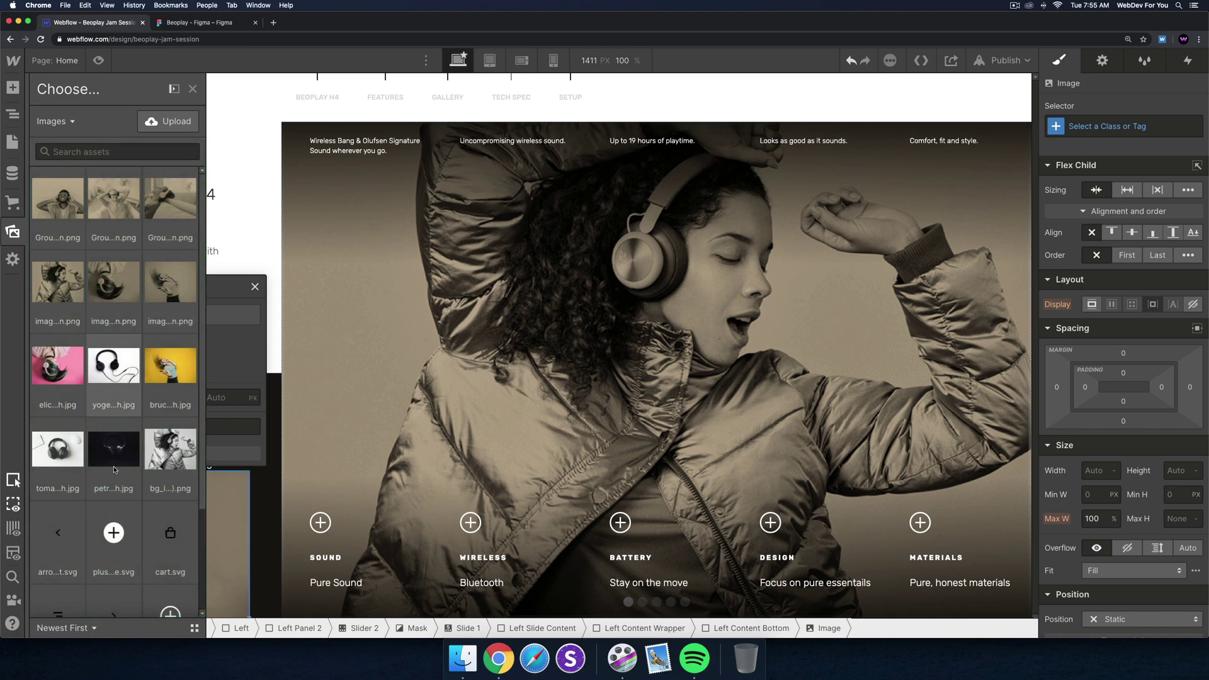
{"action": "scroll", "coordinate": [115, 466], "scroll_direction": "down", "scroll_amount": 2}
{"action": "scroll", "coordinate": [115, 466], "scroll_direction": "down", "scroll_amount": 3}
{"action": "left_click", "coordinate": [133, 467]}
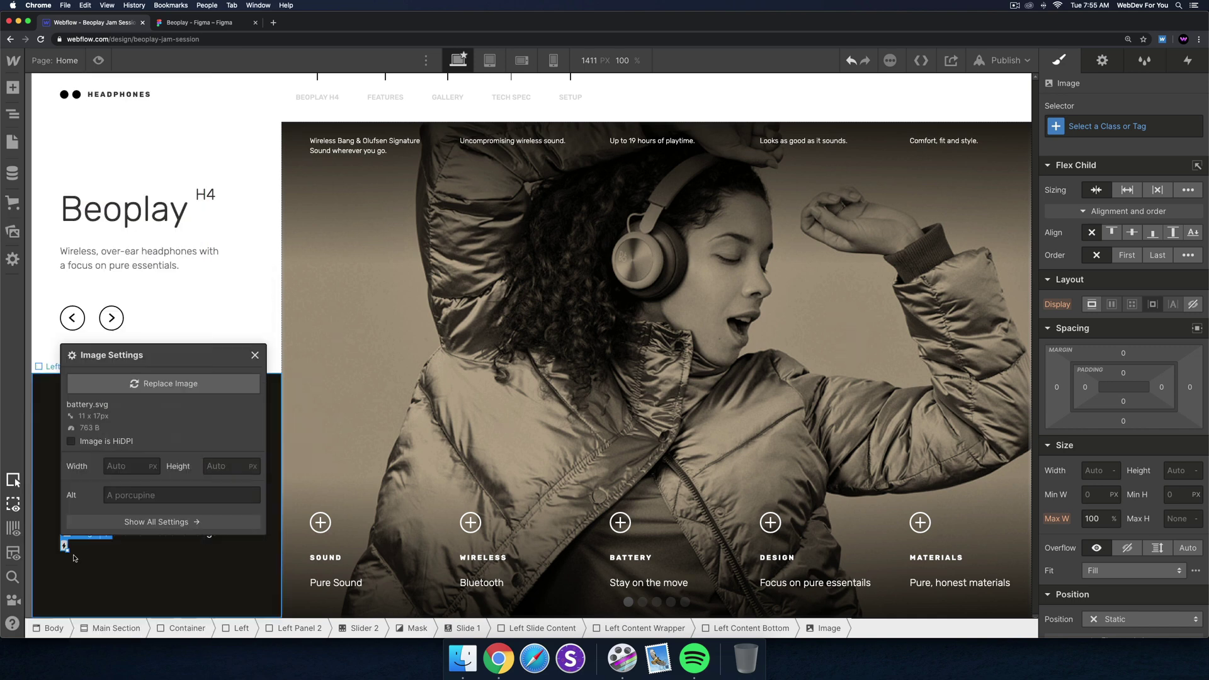
Add a Text Block beside the battery image inside Left Content Bottom.
{"action": "left_click", "coordinate": [111, 548]}
{"action": "key", "text": "super+e"}
{"action": "type", "text": "text block"}
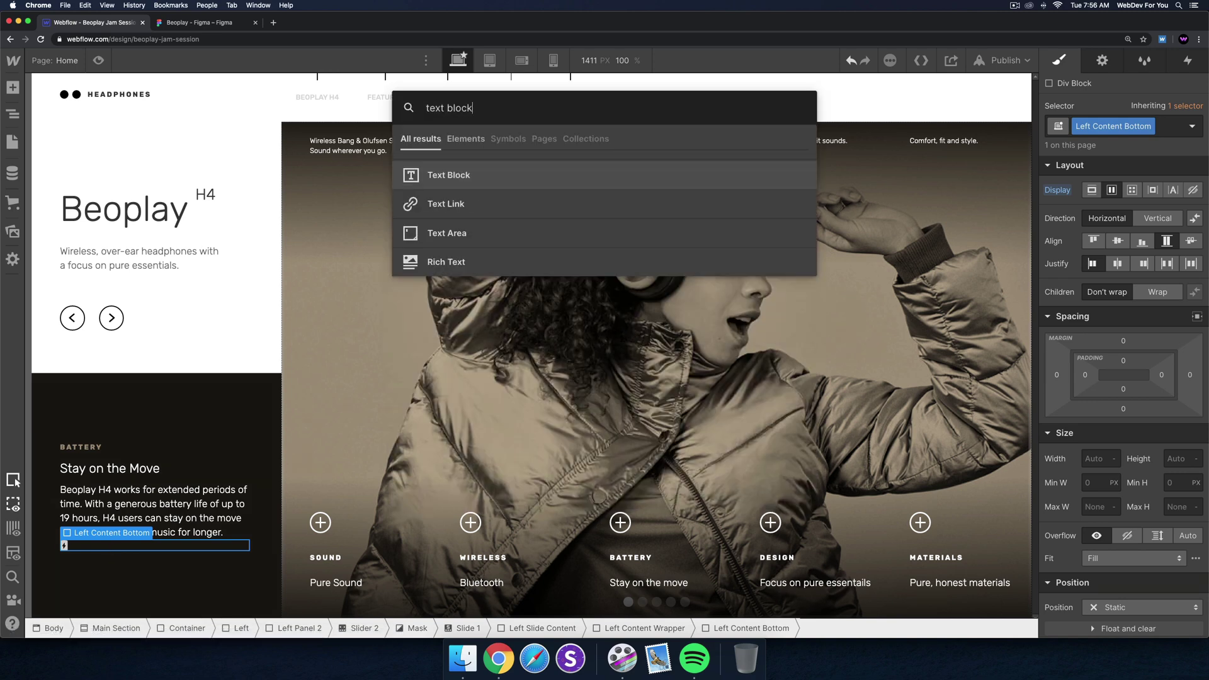
{"action": "key", "text": "Return"}
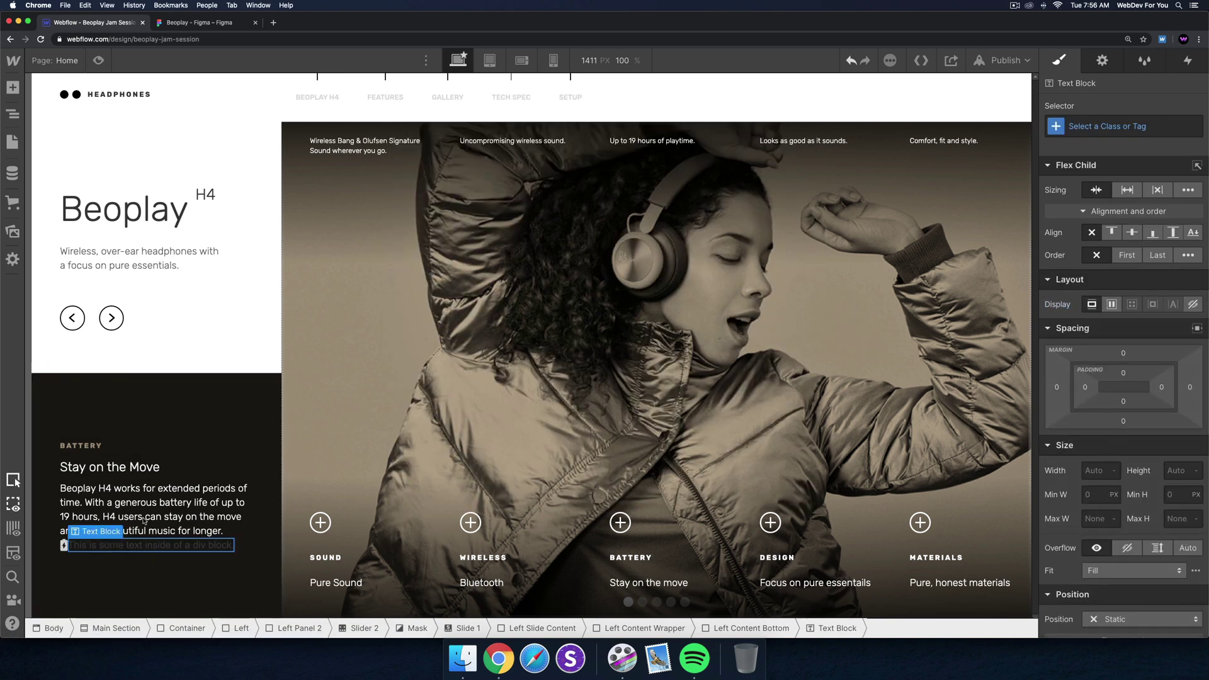
Check the playtime line in the Figma design and replace the new text block's placeholder in Webflow with "Up to 19 hours of playtime".
{"action": "left_click", "coordinate": [217, 24]}
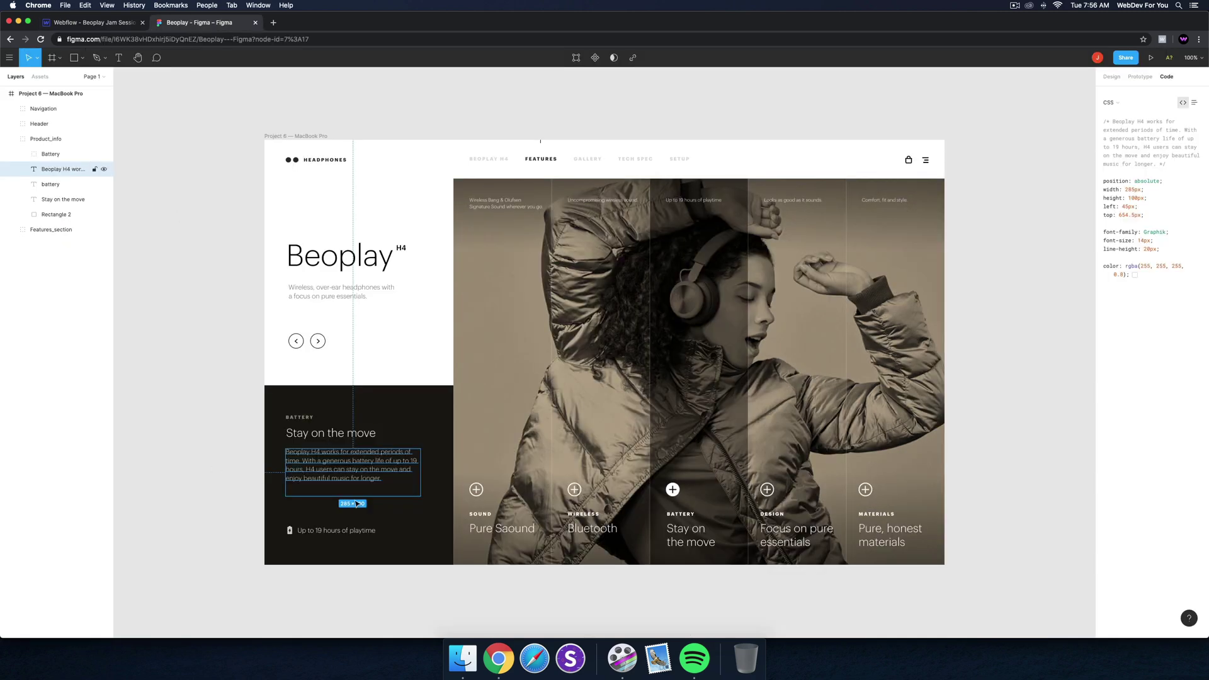
{"action": "left_click", "coordinate": [336, 530]}
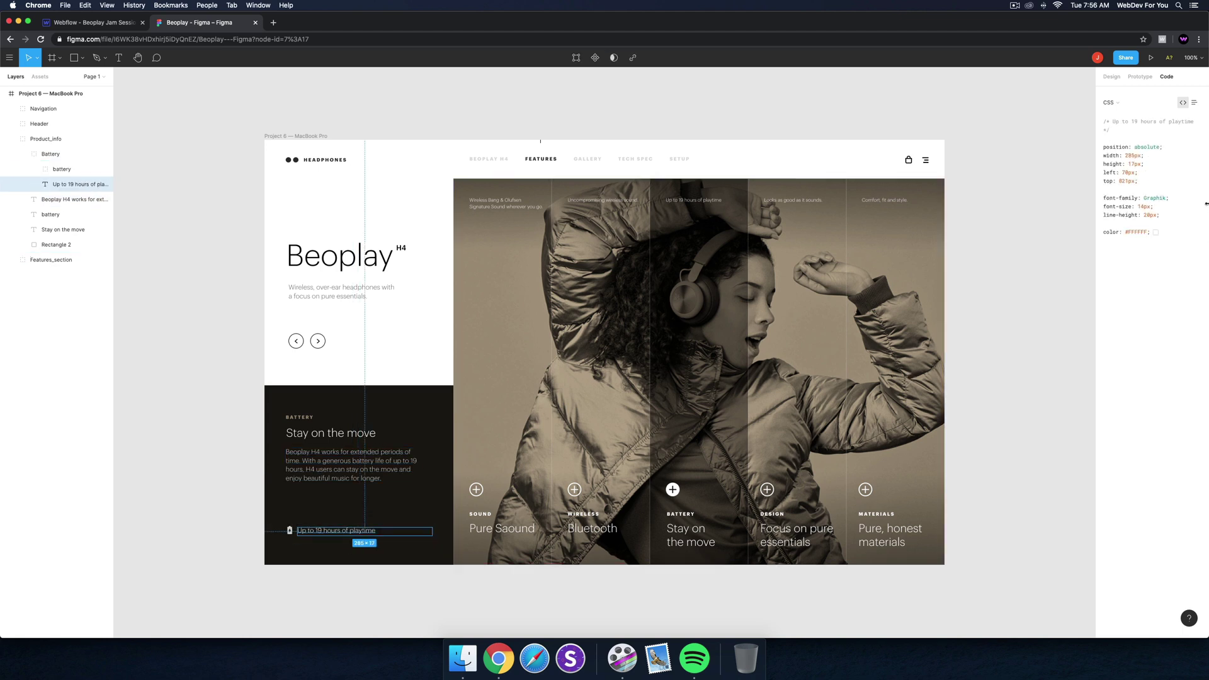
{"action": "left_click_drag", "start_coordinate": [1149, 120], "coordinate": [1183, 120]}
{"action": "left_click", "coordinate": [83, 26]}
{"action": "double_click", "coordinate": [187, 545]}
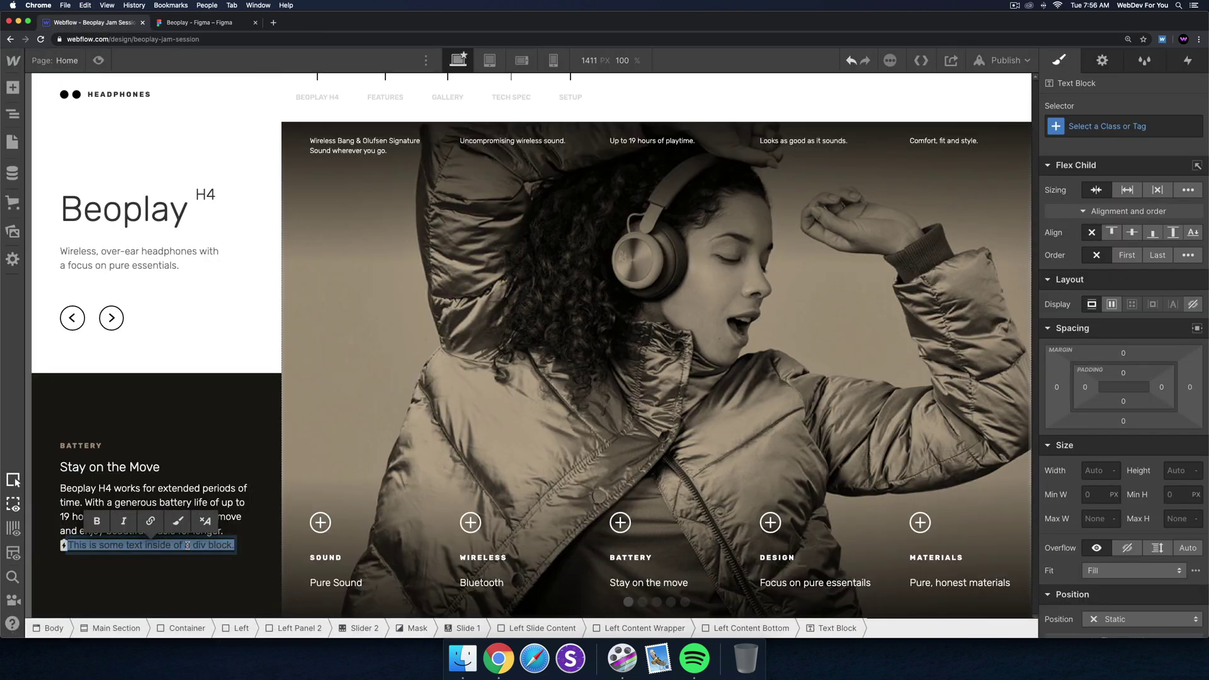
{"action": "type", "text": "Up to 19 hours of playtime"}
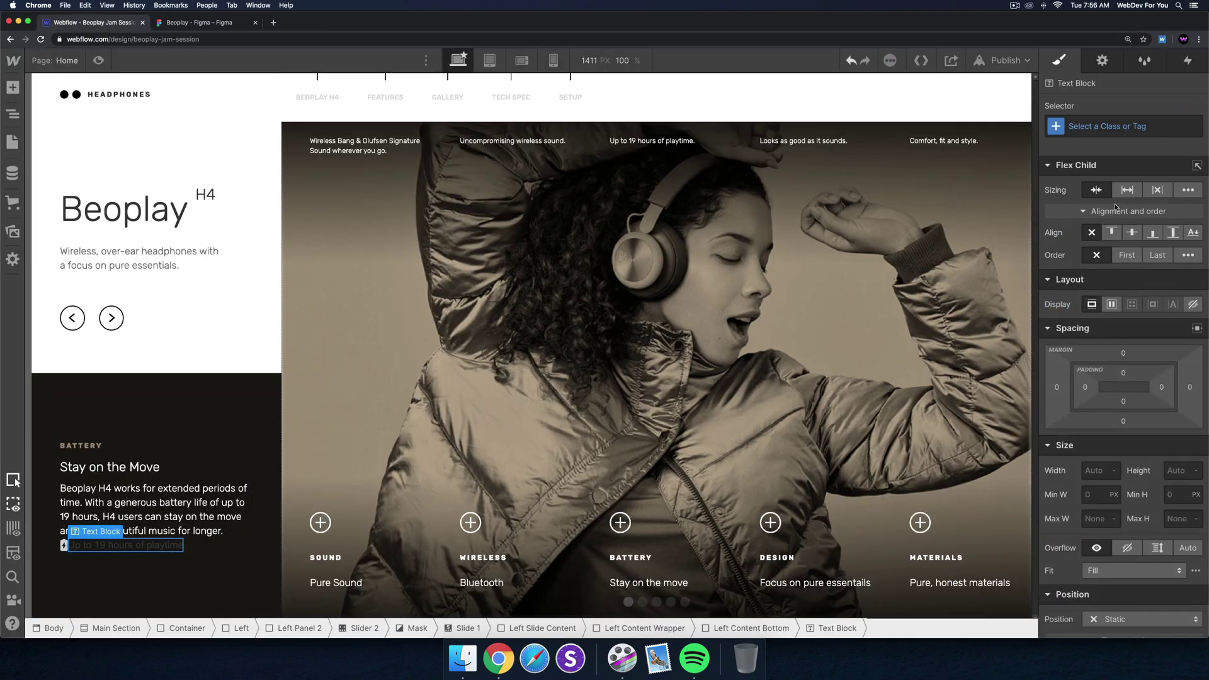
{"action": "left_click", "coordinate": [1113, 129]}
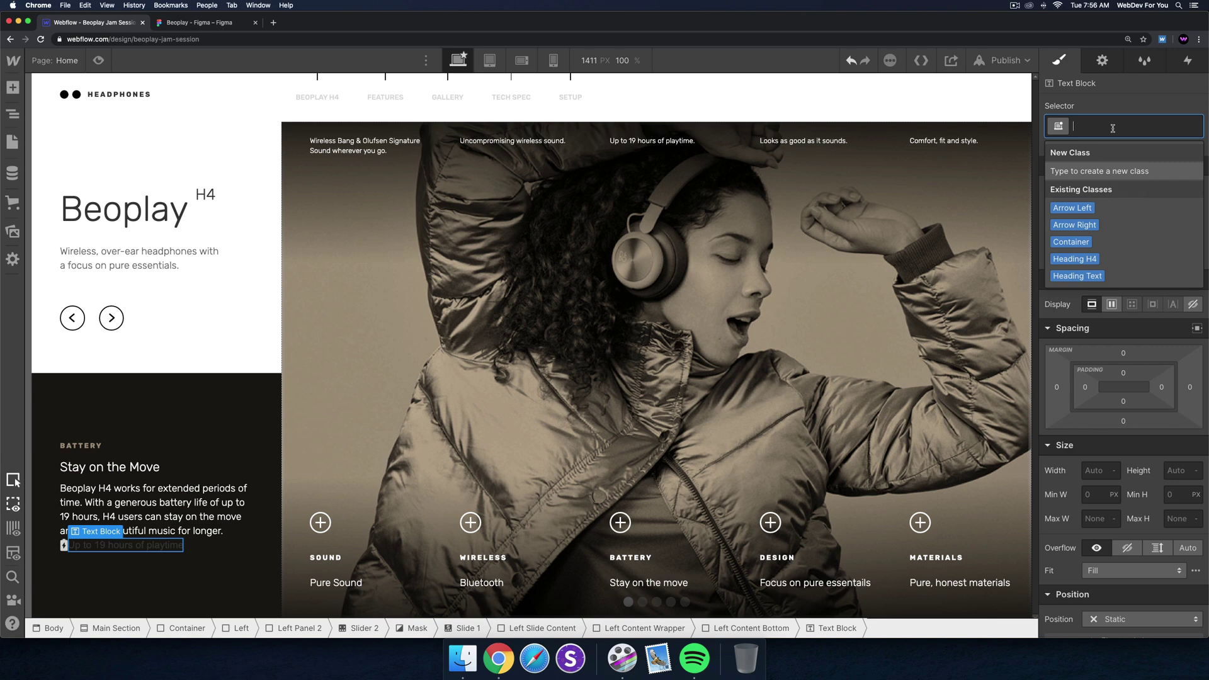
{"action": "type", "text": "L"}
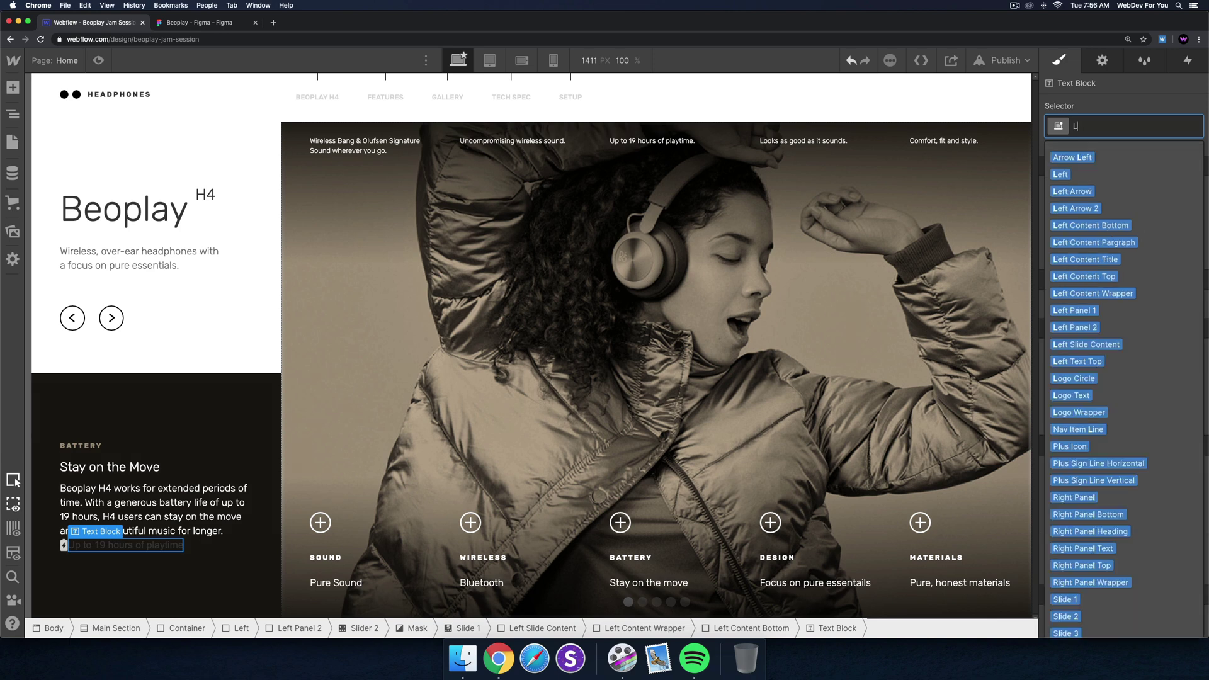
{"action": "type", "text": "eft"}
{"action": "key", "text": "BackSpace"}
{"action": "key", "text": "BackSpace"}
{"action": "key", "text": "BackSpace"}
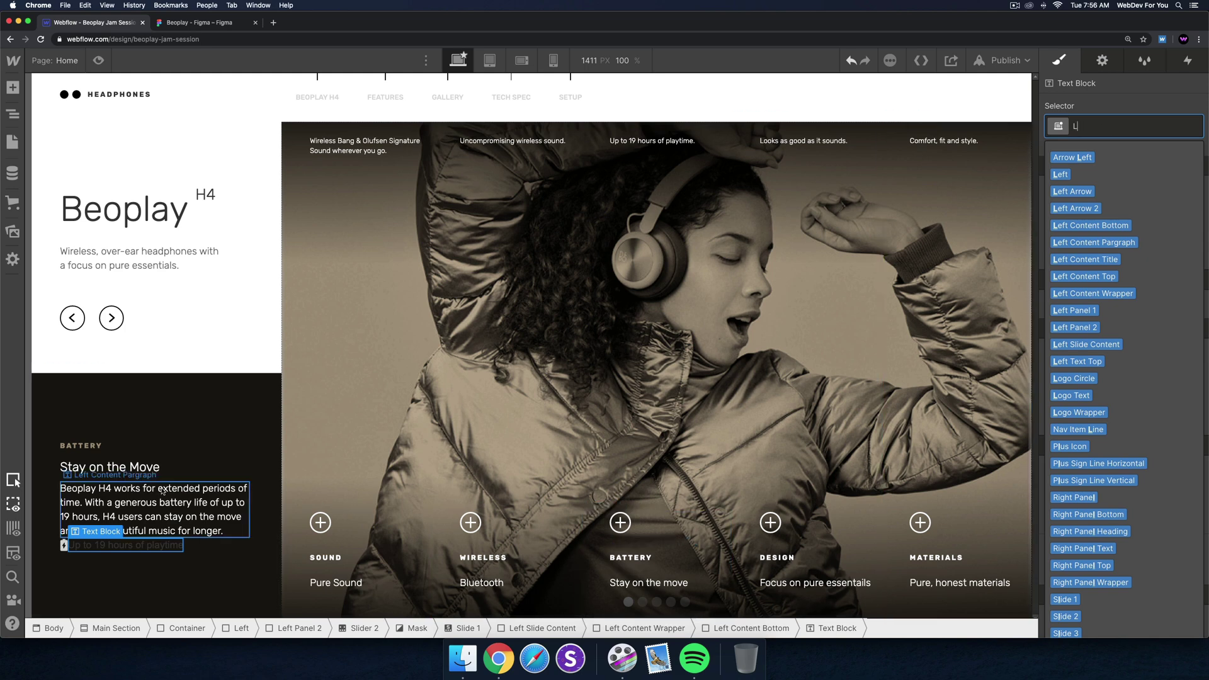
{"action": "left_click", "coordinate": [168, 507]}
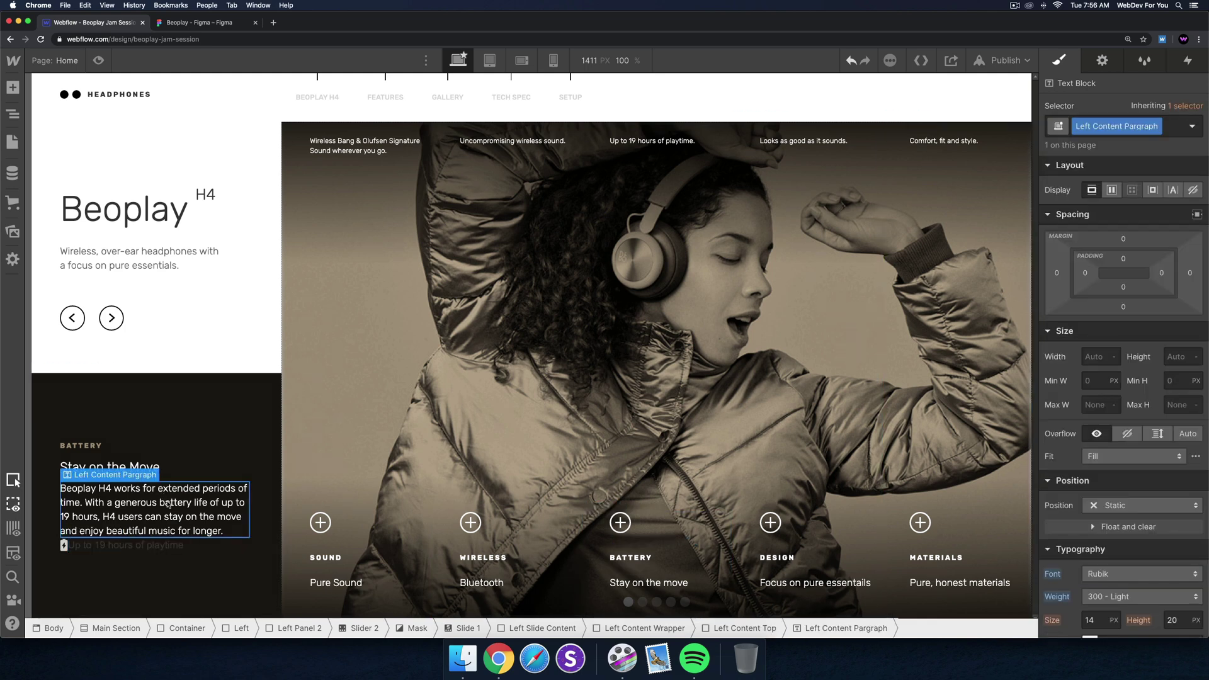
Give the playtime text block the new class Left Content Bottom Text.
{"action": "left_click", "coordinate": [155, 542]}
{"action": "left_click", "coordinate": [1111, 129]}
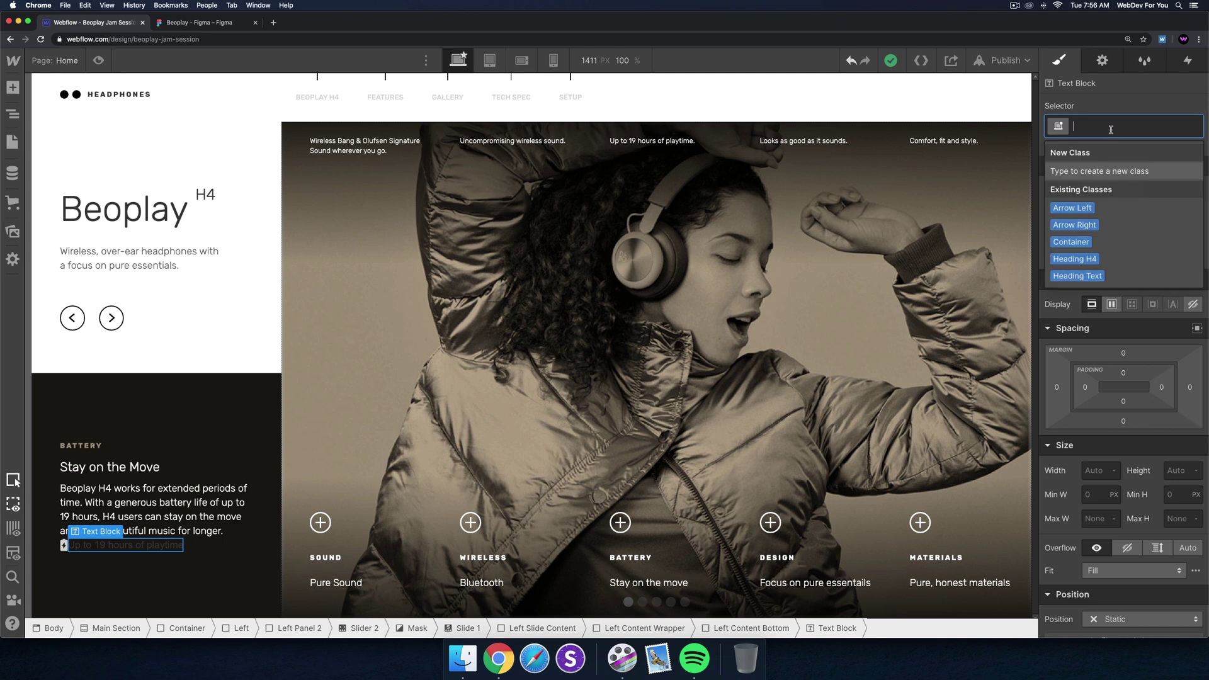
{"action": "type", "text": "Left Bottom "}
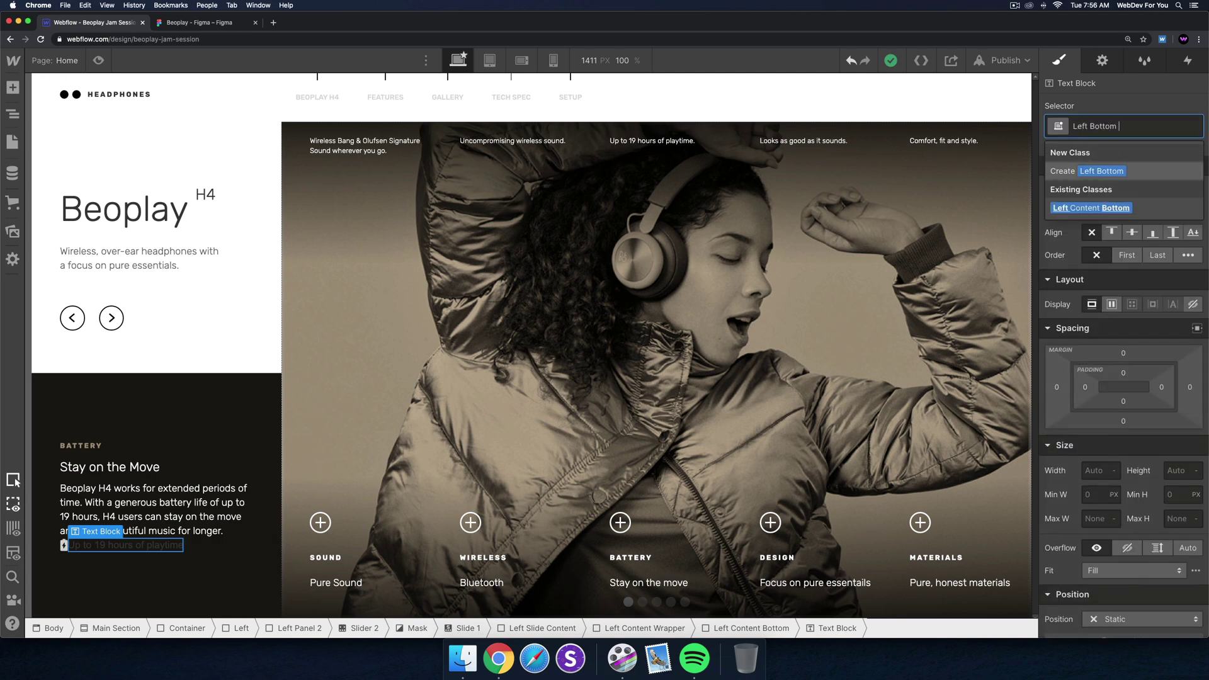
{"action": "type", "text": "C"}
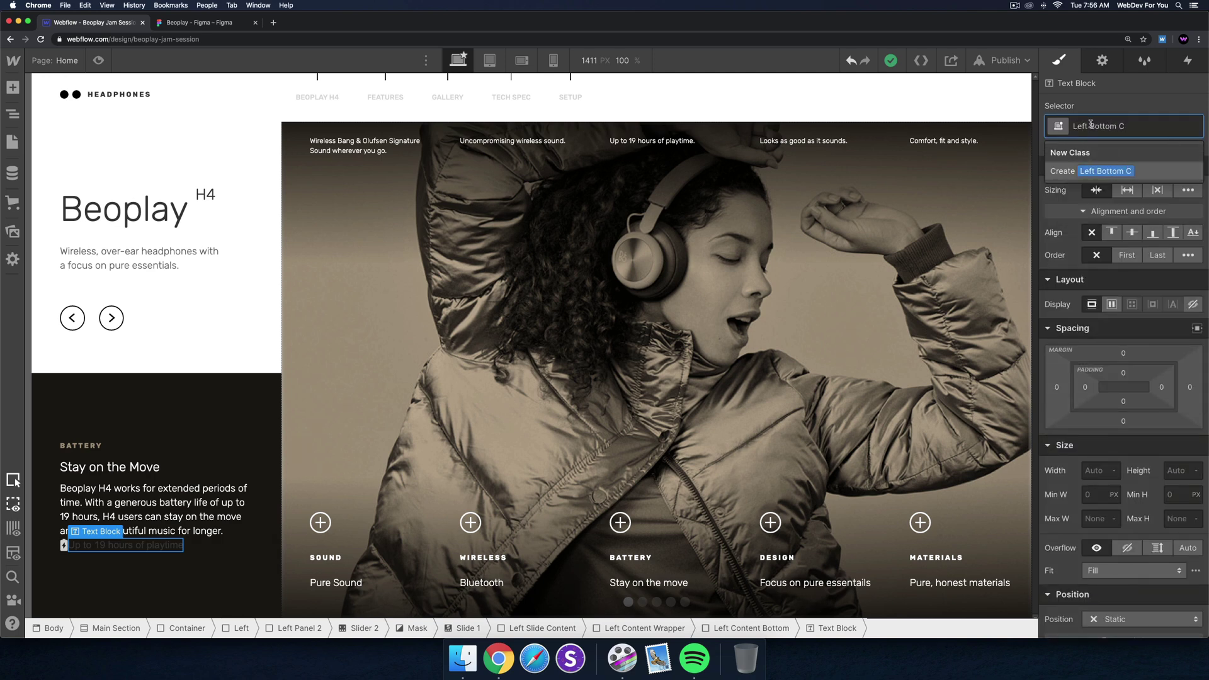
{"action": "key", "text": "BackSpace"}
{"action": "key", "text": "BackSpace"}
{"action": "key", "text": "BackSpace"}
{"action": "key", "text": "BackSpace"}
{"action": "key", "text": "BackSpace"}
{"action": "key", "text": "BackSpace"}
{"action": "key", "text": "BackSpace"}
{"action": "key", "text": "BackSpace"}
{"action": "type", "text": "Con"}
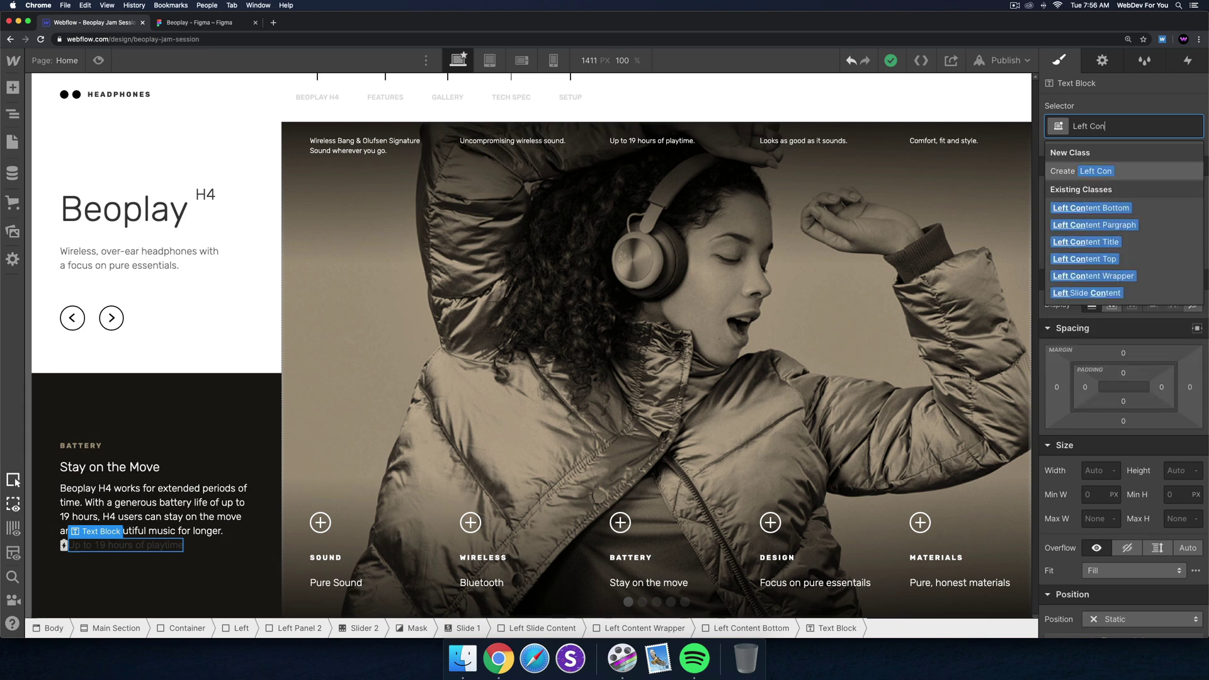
{"action": "type", "text": "tent bo"}
{"action": "key", "text": "BackSpace"}
{"action": "key", "text": "BackSpace"}
{"action": "type", "text": "B"}
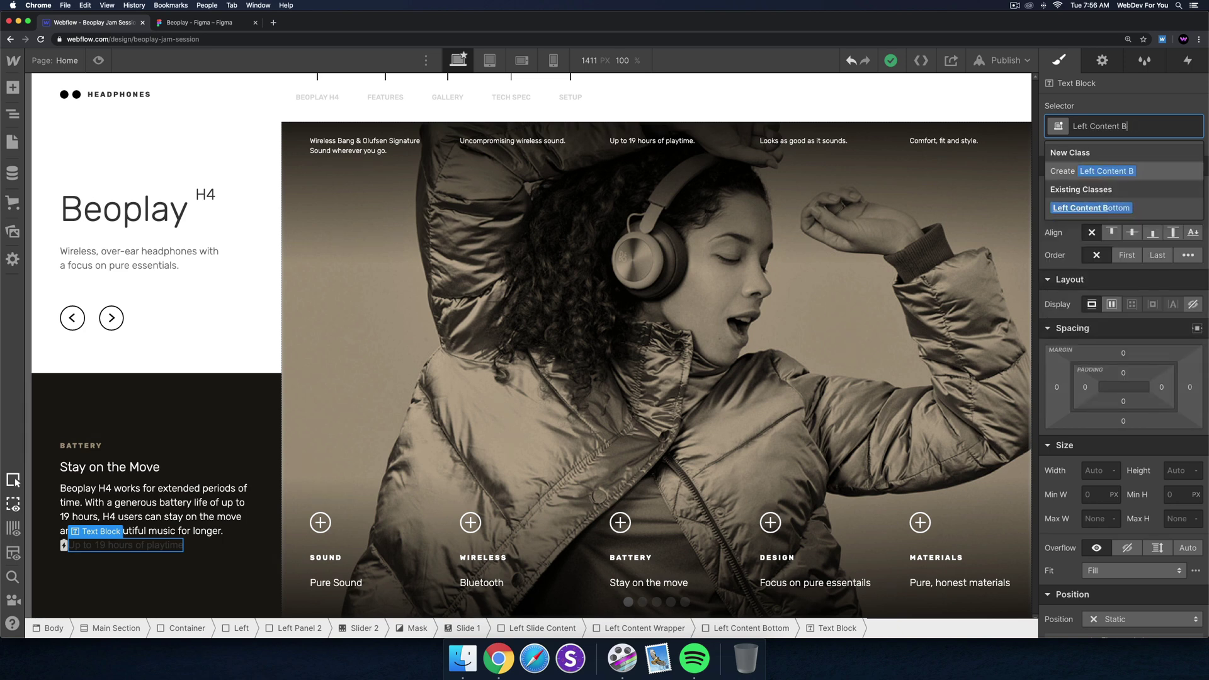
{"action": "type", "text": "ottom Text"}
{"action": "key", "text": "Return"}
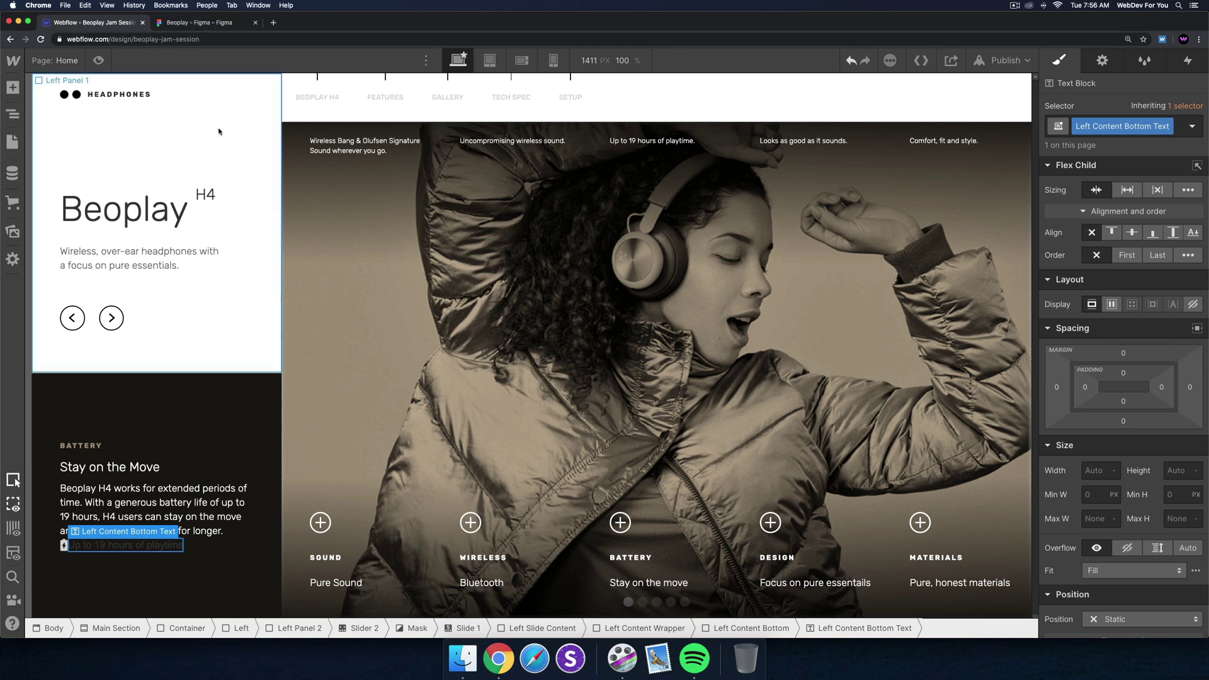
Check the playtime text's styling in Figma and the paragraph's in Webflow, and set the font of Left Content Bottom Text to Rubik.
{"action": "left_click", "coordinate": [214, 21]}
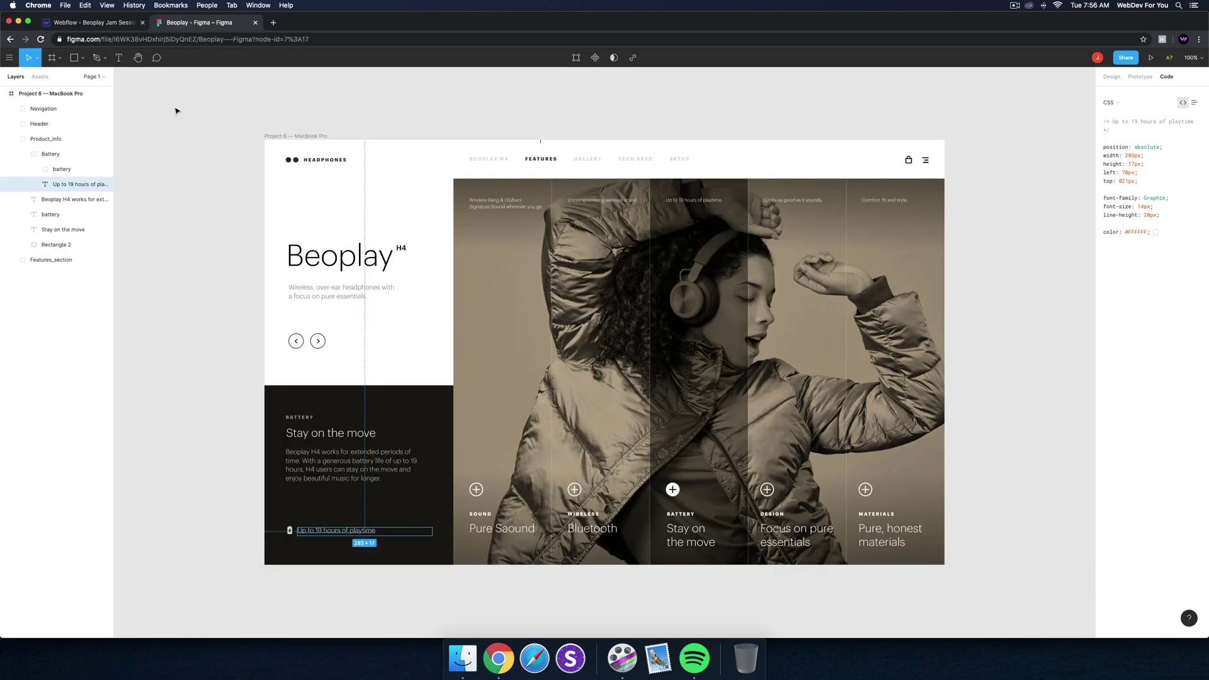
{"action": "left_click", "coordinate": [85, 23]}
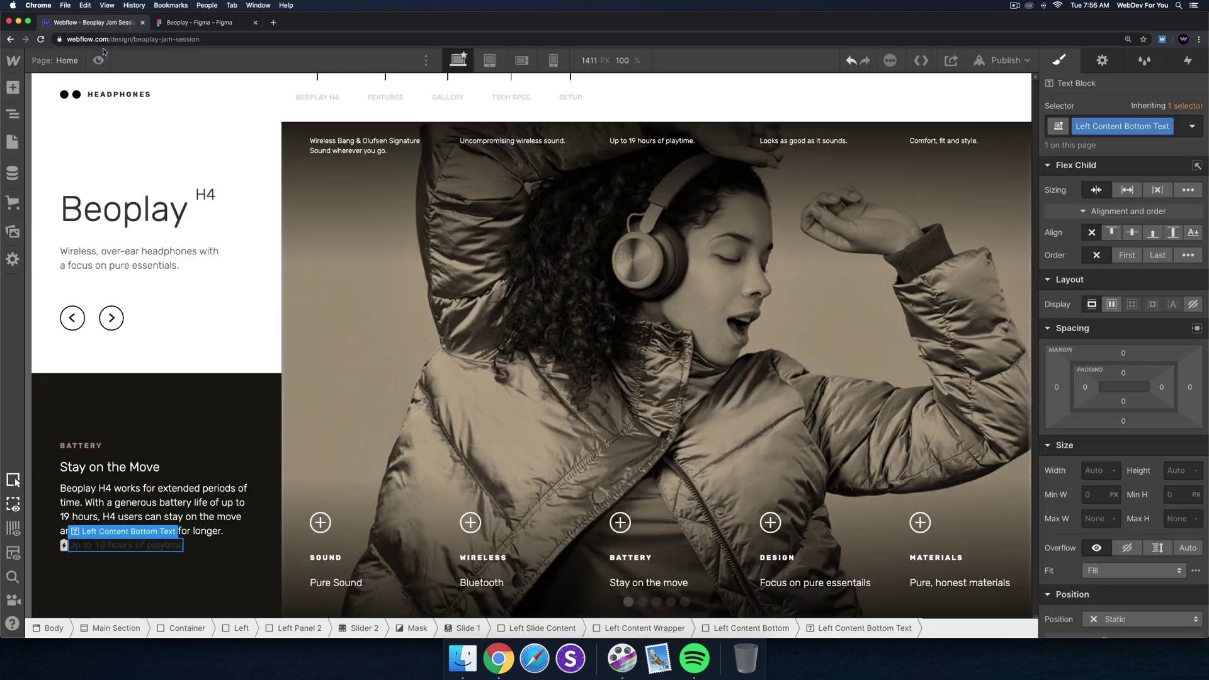
{"action": "left_click", "coordinate": [184, 515]}
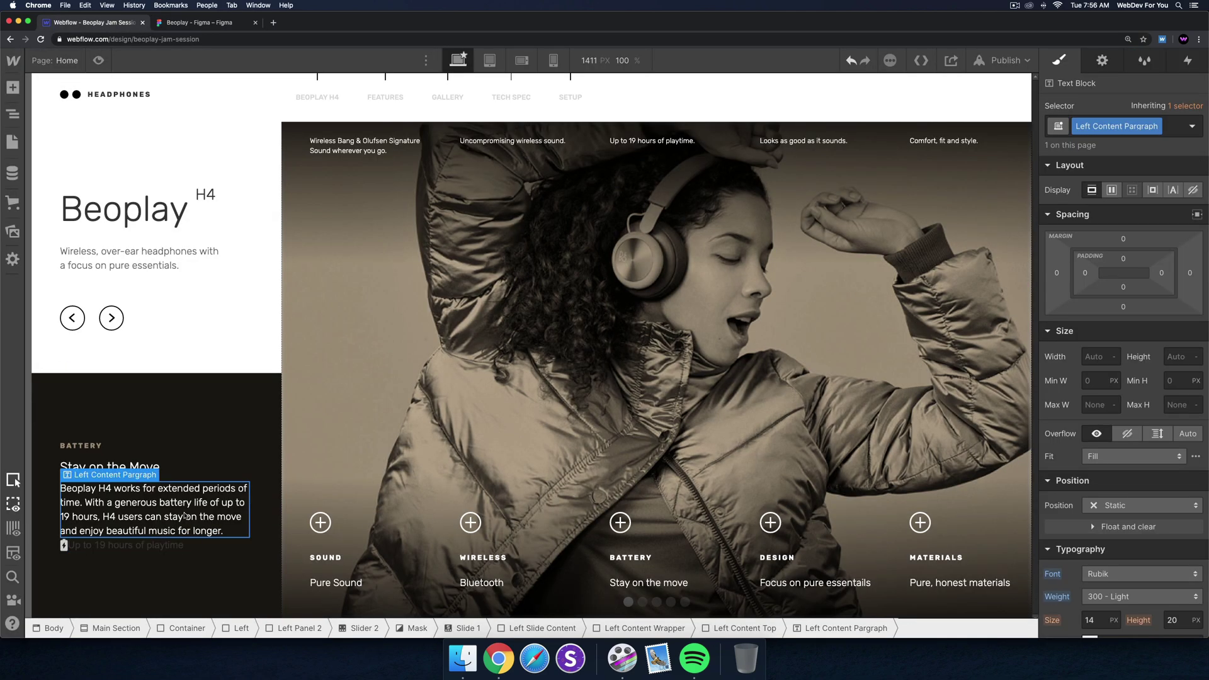
{"action": "left_click", "coordinate": [146, 549]}
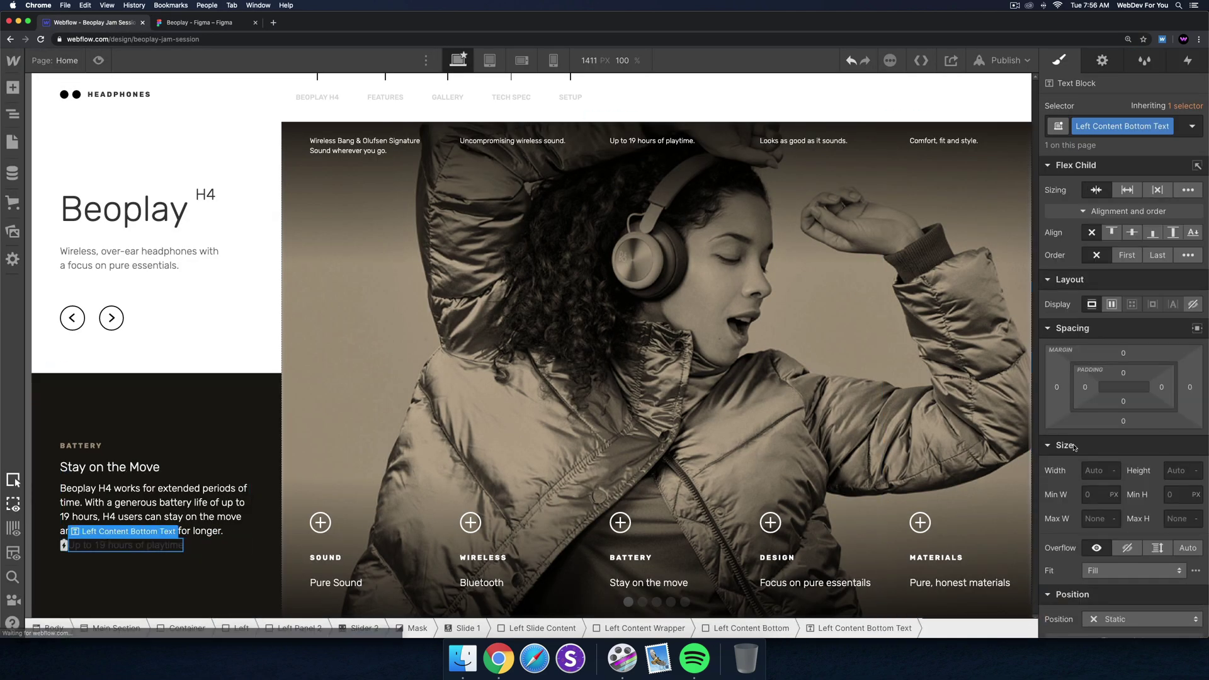
{"action": "scroll", "coordinate": [1092, 453], "scroll_direction": "down", "scroll_amount": 3}
{"action": "scroll", "coordinate": [1092, 453], "scroll_direction": "down", "scroll_amount": 3}
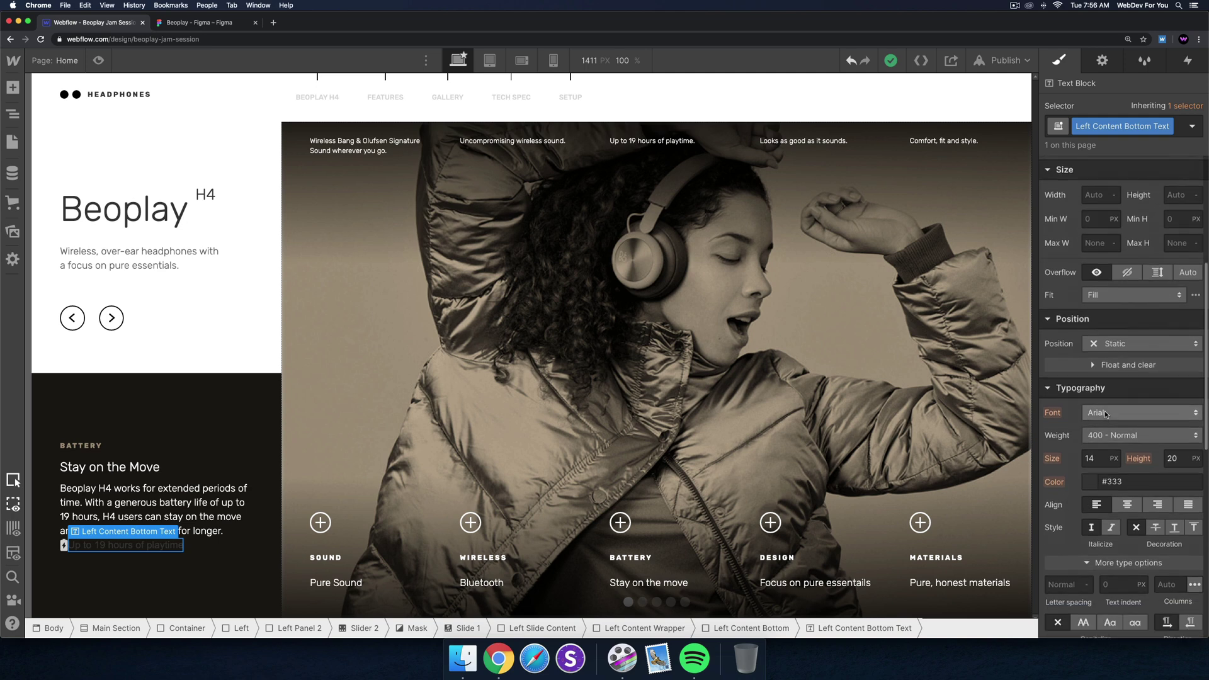
{"action": "left_click", "coordinate": [1110, 355]}
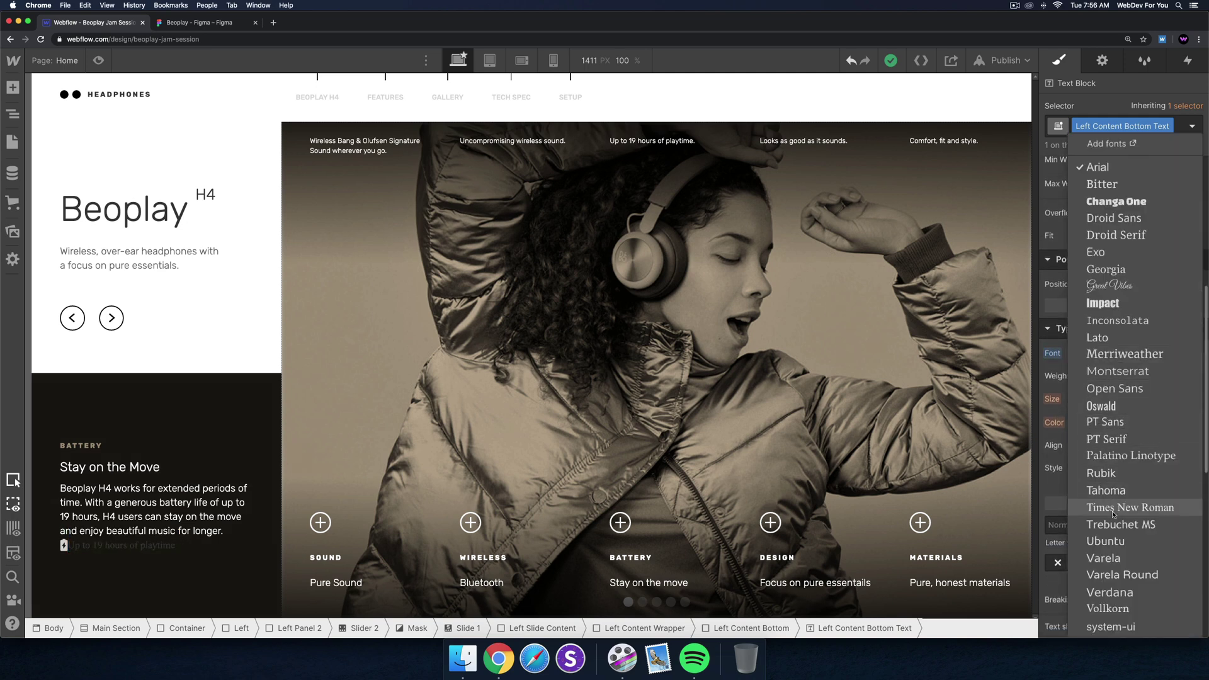
{"action": "left_click", "coordinate": [1114, 469]}
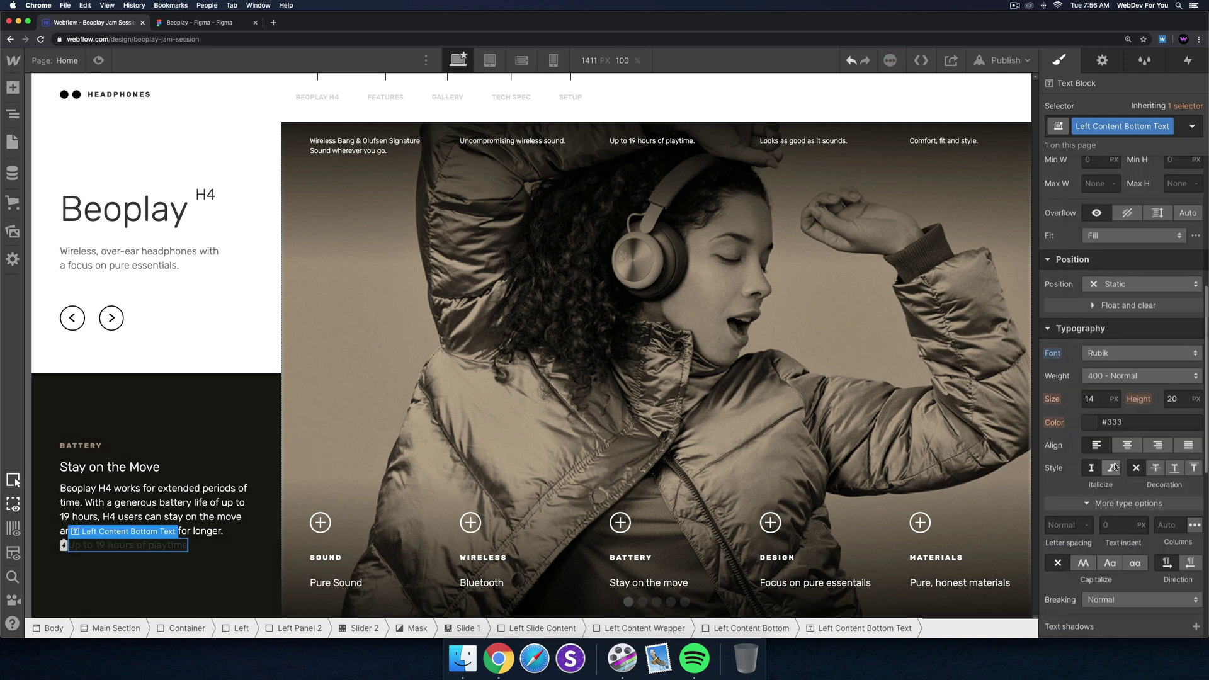
Set the colour of Left Content Bottom Text to white and its font size to 12 px.
{"action": "left_click", "coordinate": [1087, 426]}
{"action": "left_click_drag", "start_coordinate": [1058, 211], "coordinate": [1046, 193]}
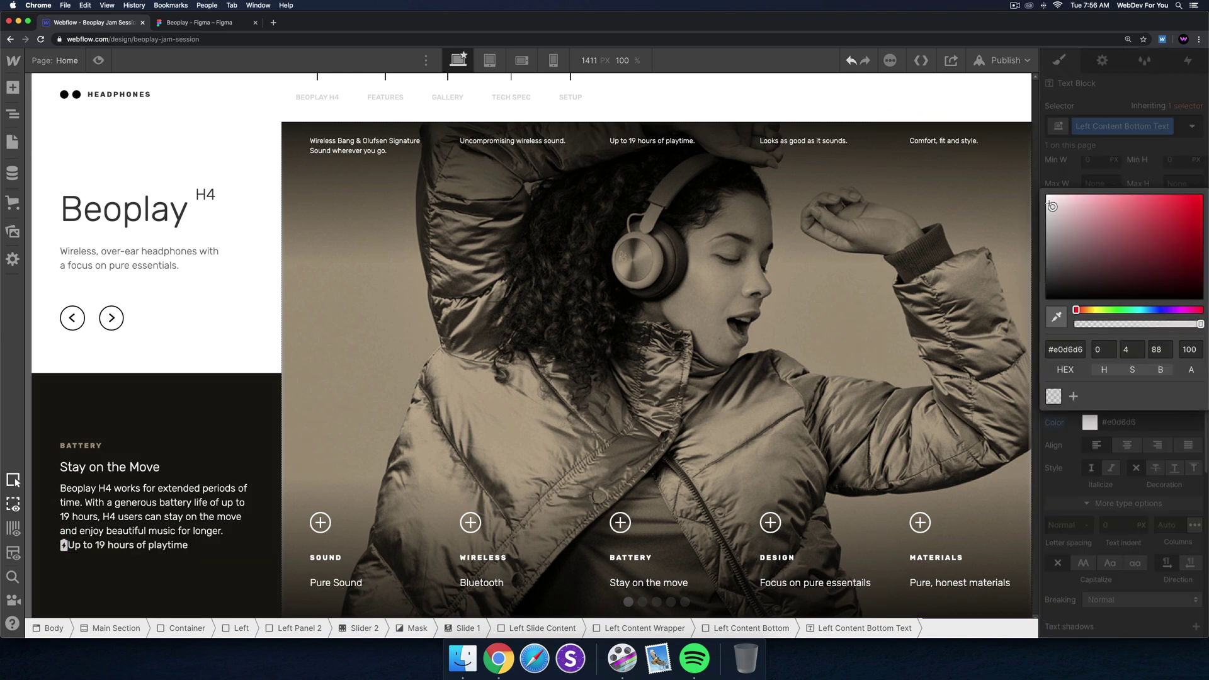
{"action": "left_click", "coordinate": [1052, 451]}
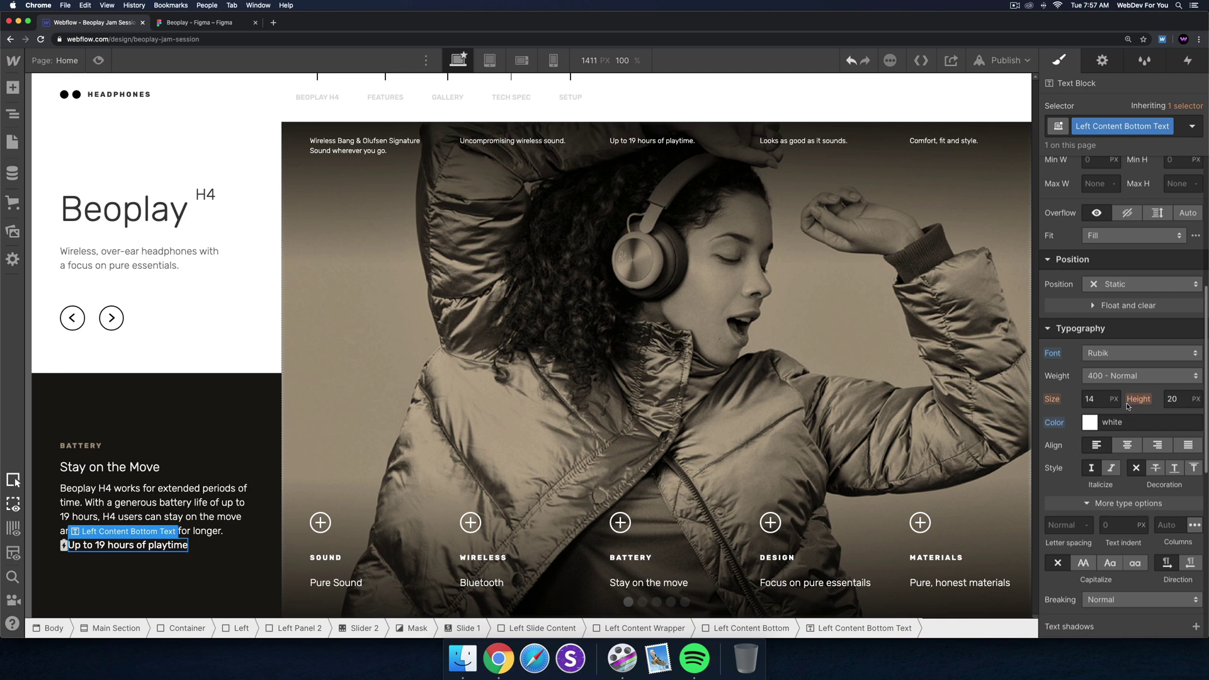
{"action": "type", "text": "12"}
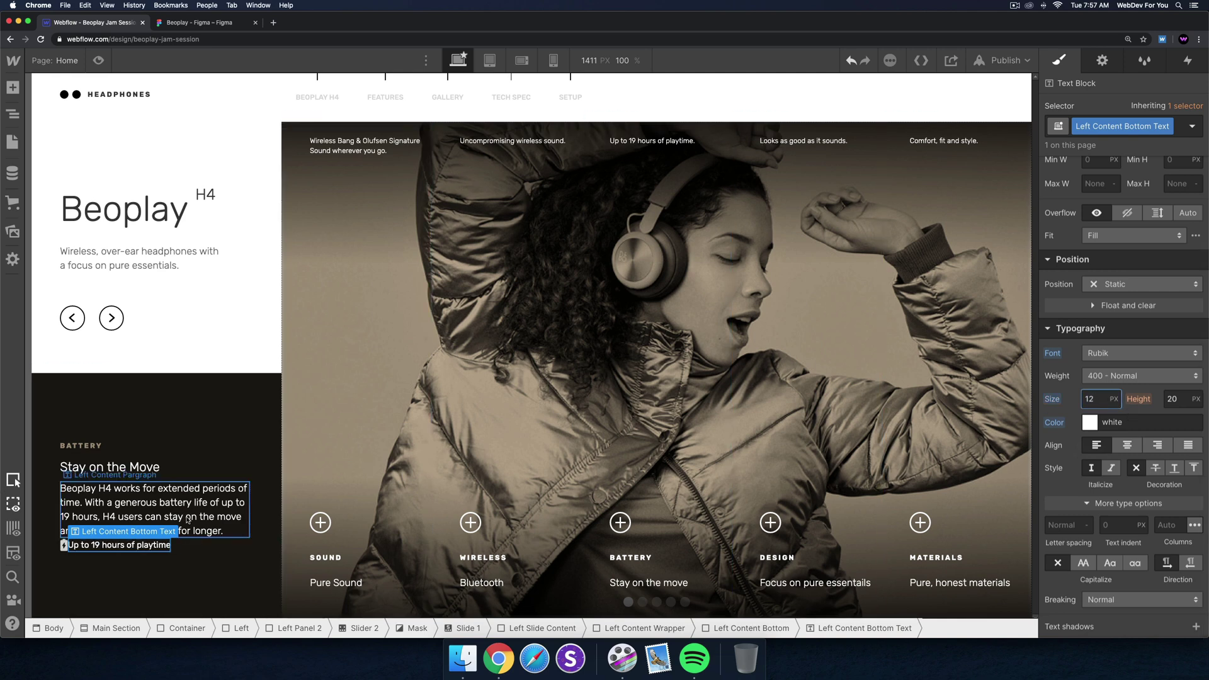
Review the layout of the Battery panel's nested blocks and set the flex alignment of Left Slide Content to Stretch.
{"action": "left_click", "coordinate": [189, 549]}
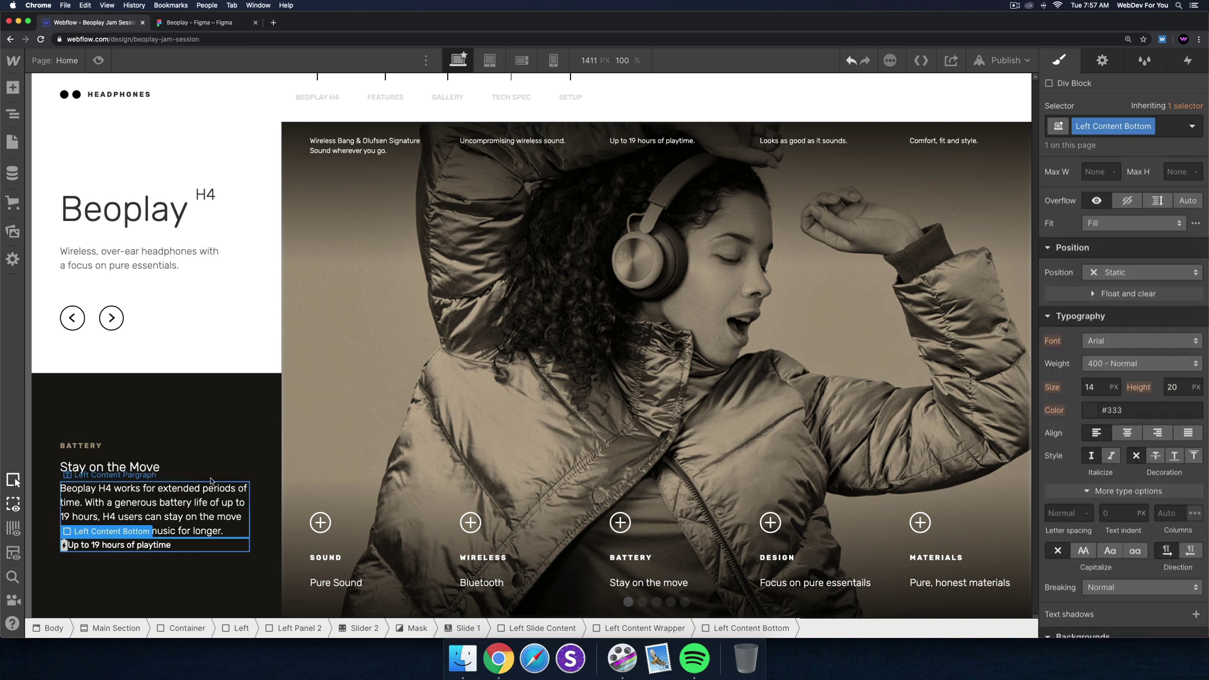
{"action": "left_click", "coordinate": [211, 449]}
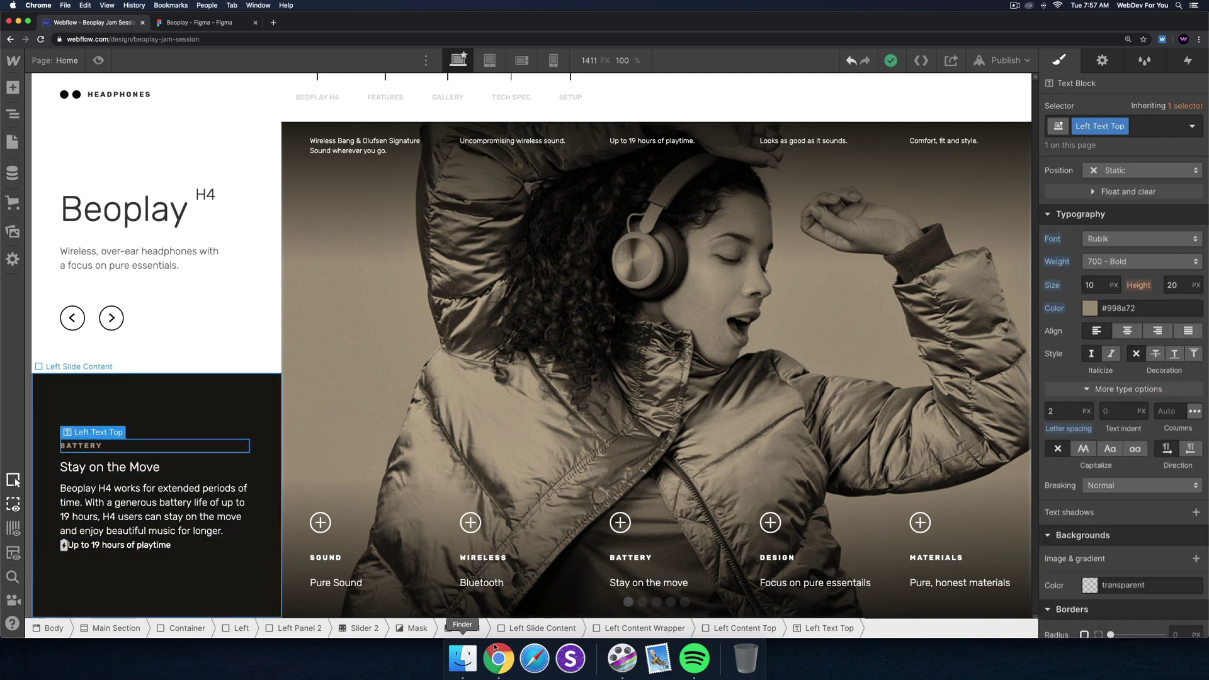
{"action": "left_click", "coordinate": [537, 628]}
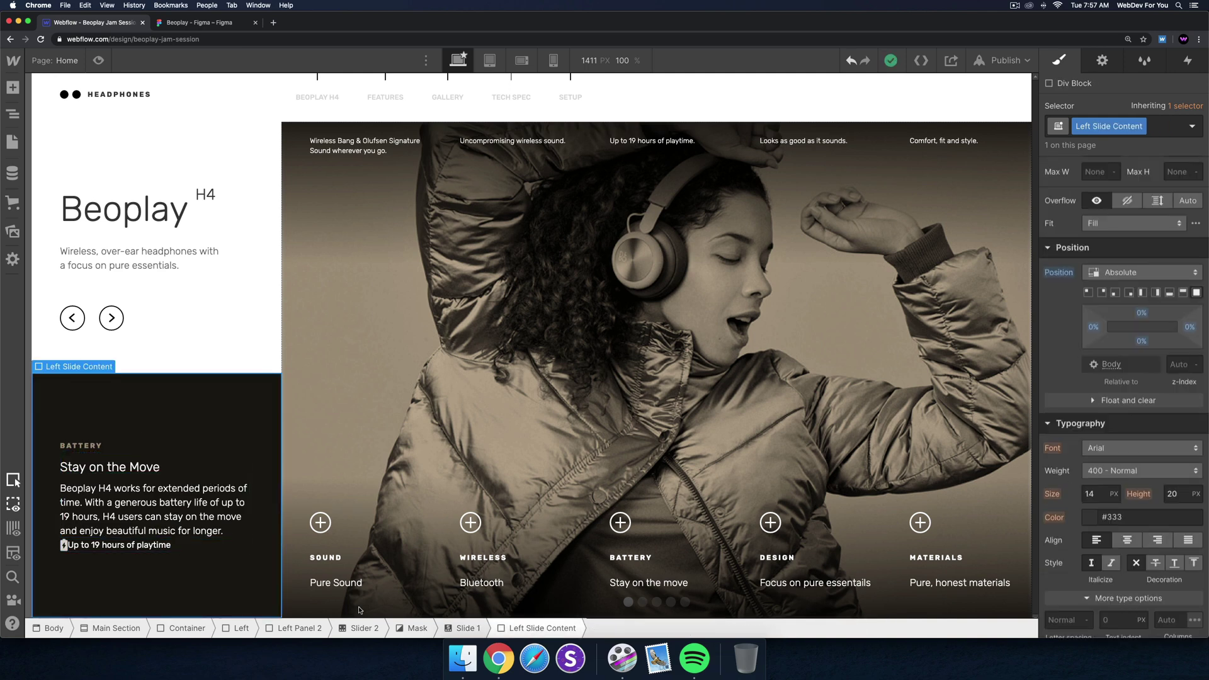
{"action": "left_click", "coordinate": [110, 467]}
{"action": "left_click", "coordinate": [663, 633]}
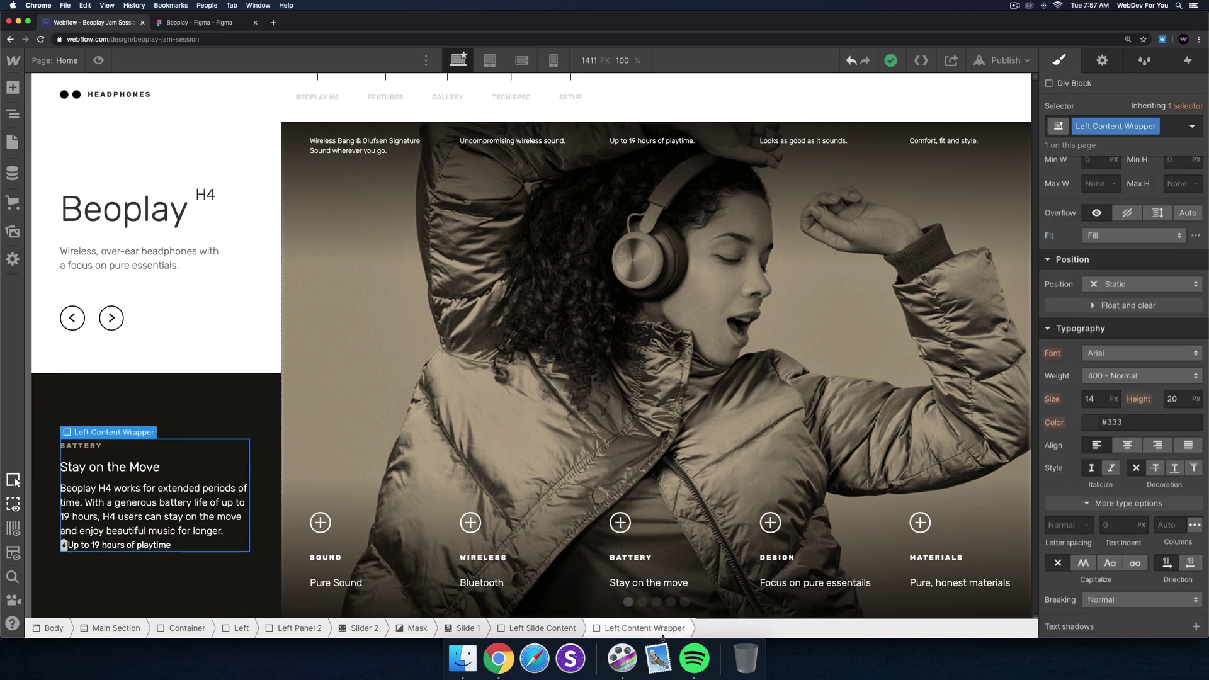
{"action": "scroll", "coordinate": [1170, 325], "scroll_direction": "up", "scroll_amount": 8}
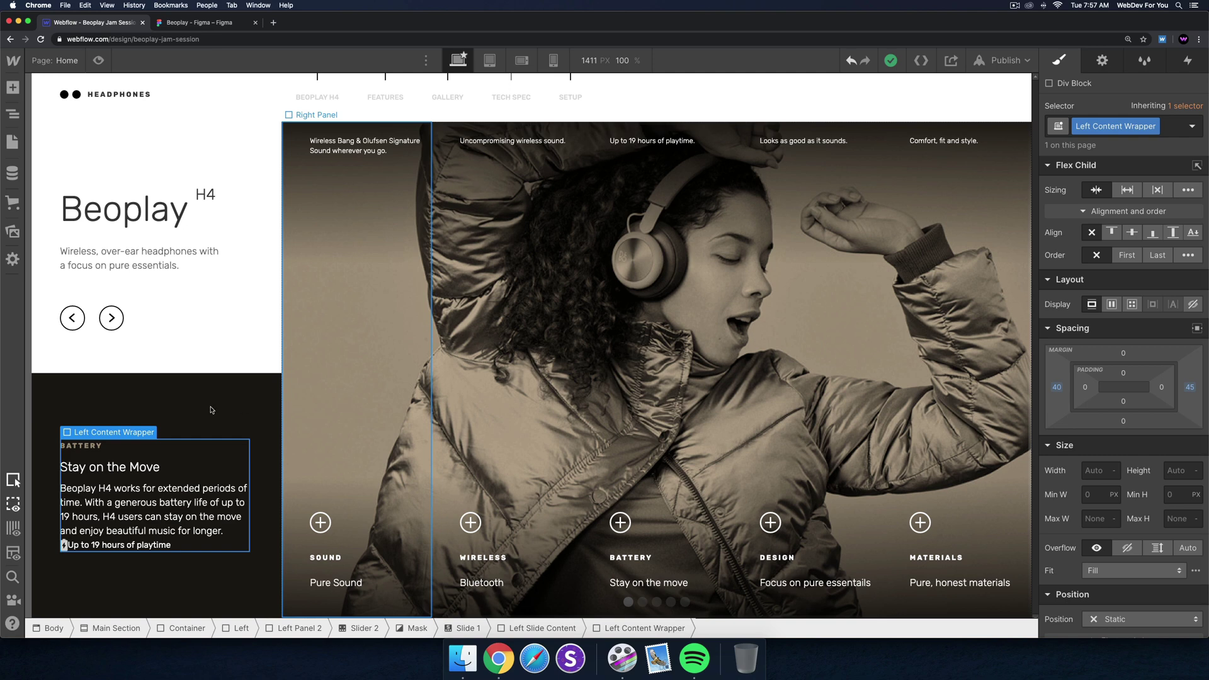
{"action": "left_click", "coordinate": [189, 418]}
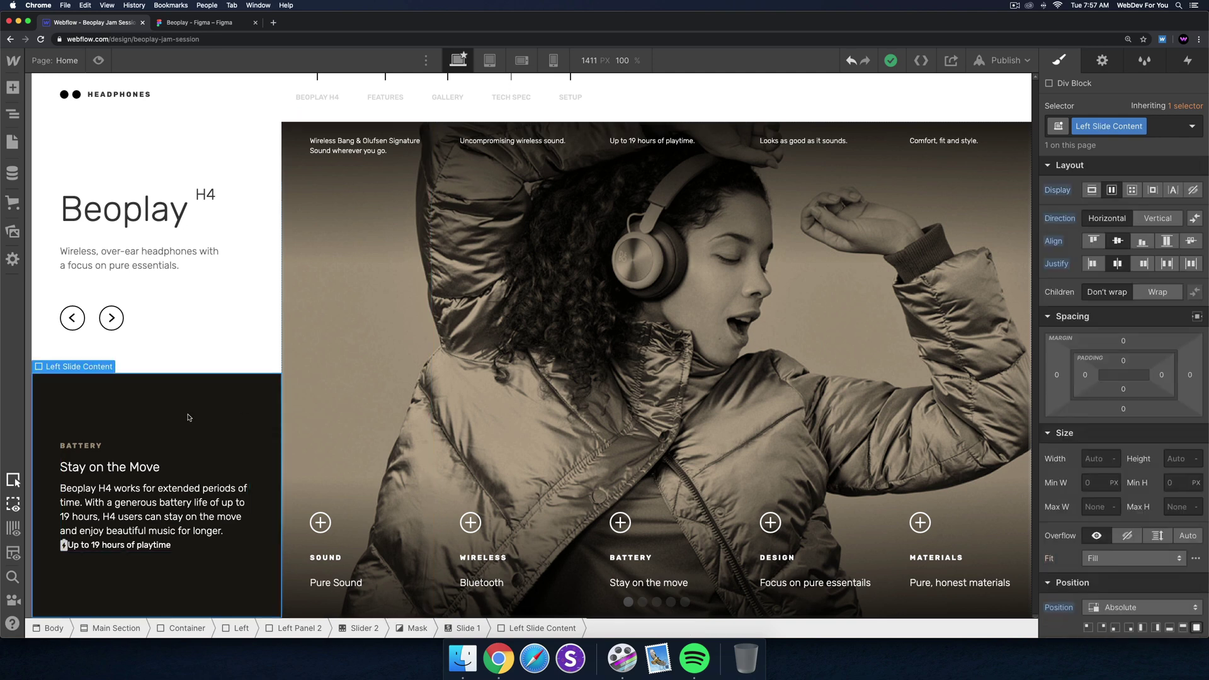
{"action": "left_click", "coordinate": [1167, 241]}
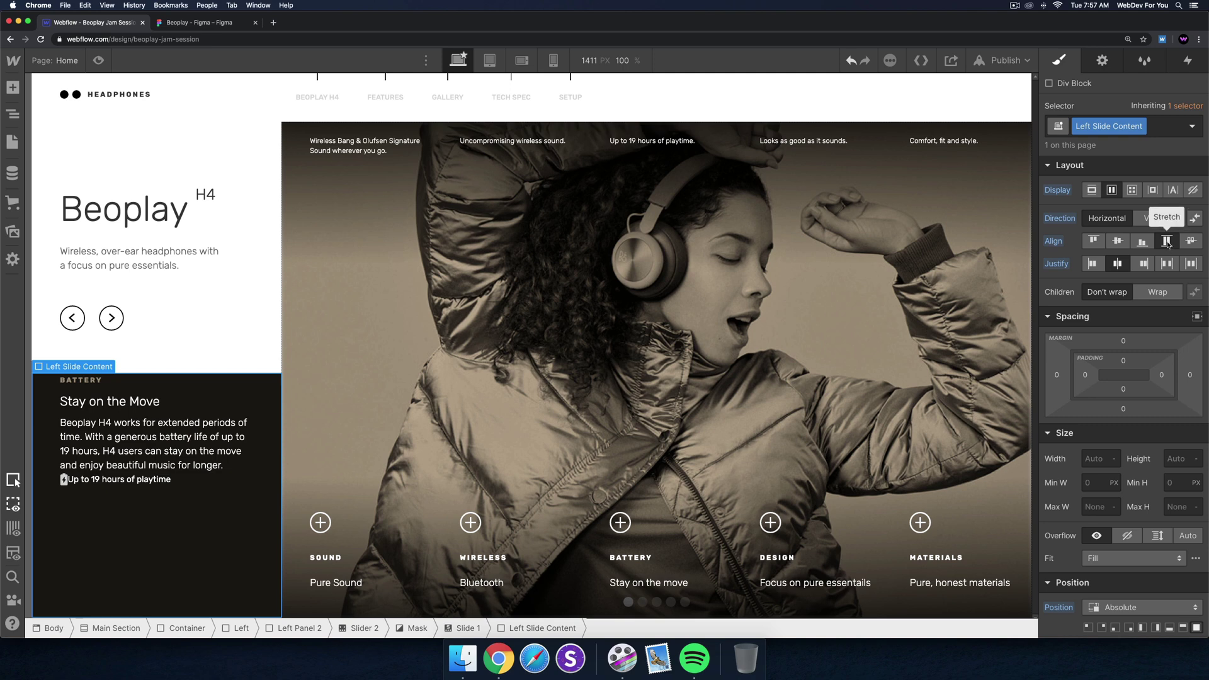
Make Left Content Wrapper a vertical flexbox and justify its content with Space Between.
{"action": "left_click", "coordinate": [176, 510]}
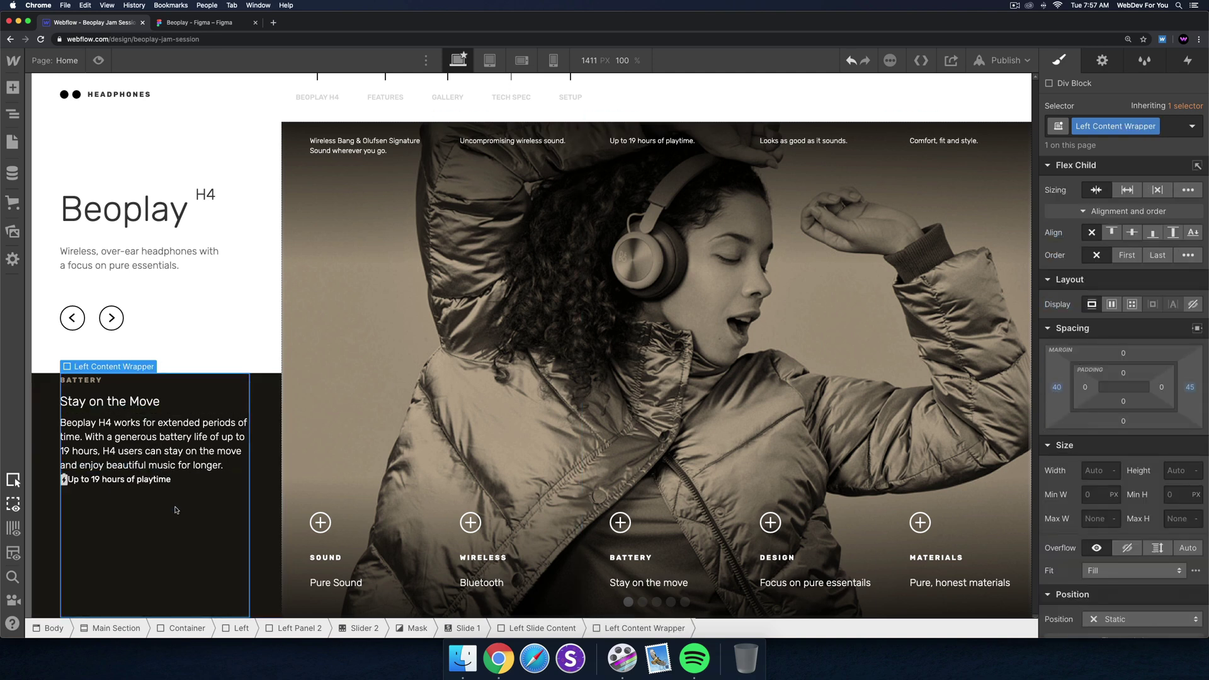
{"action": "left_click", "coordinate": [1112, 304]}
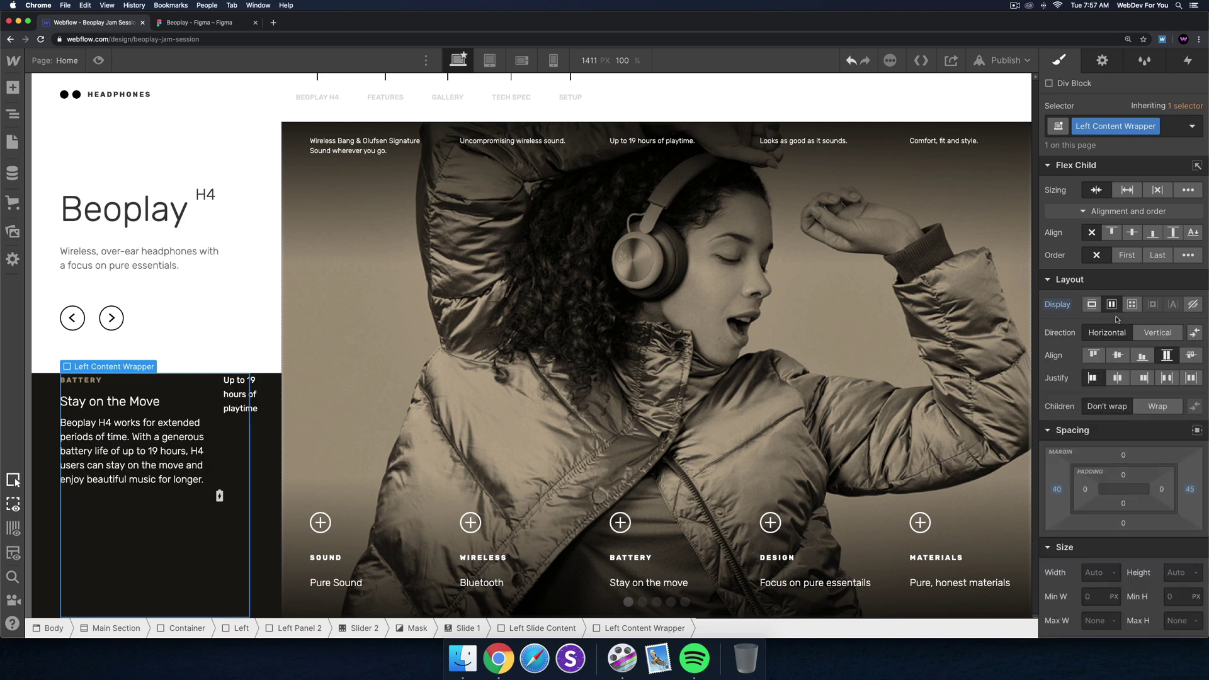
{"action": "left_click", "coordinate": [1158, 333]}
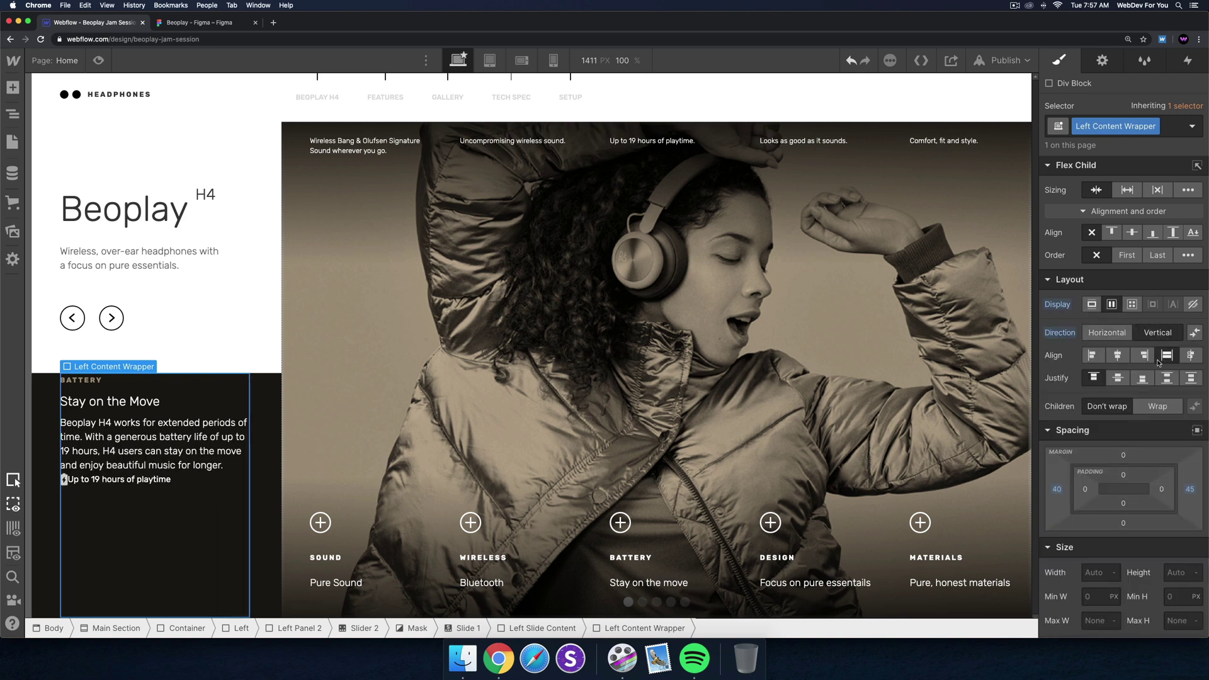
{"action": "left_click", "coordinate": [1167, 379]}
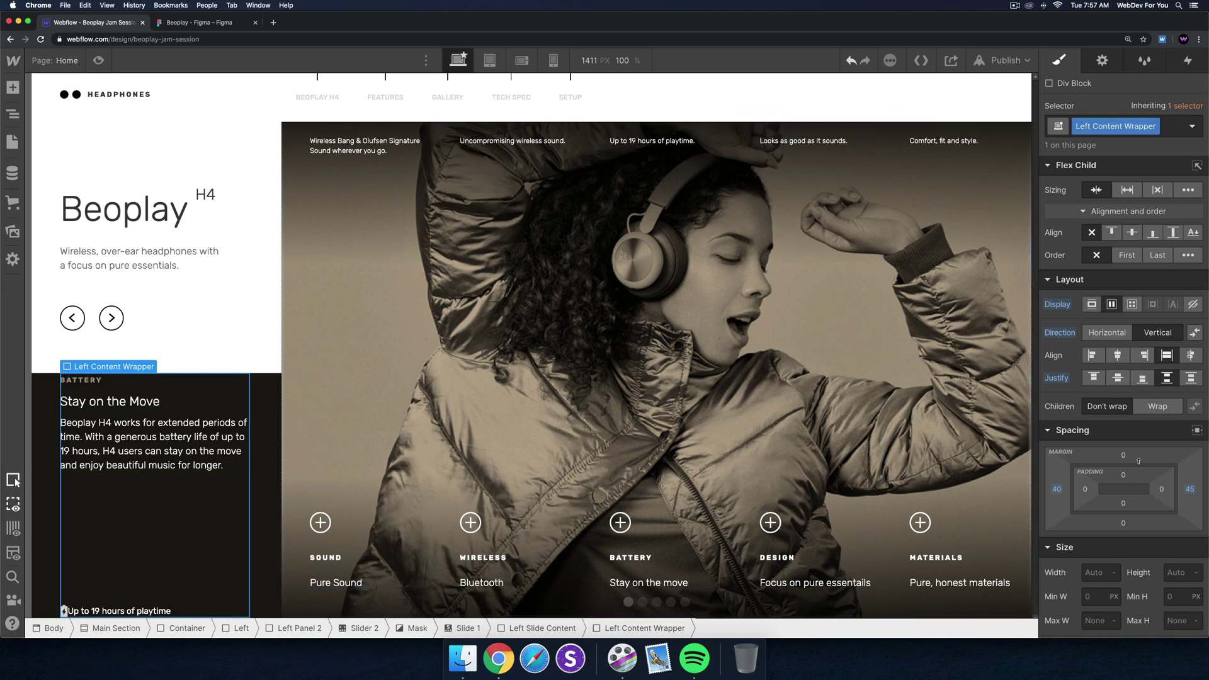
Set the top and bottom margins of Left Content Wrapper to 60 px and compare the Battery panel with the Figma design.
{"action": "left_click_drag", "start_coordinate": [1125, 460], "coordinate": [1129, 419]}
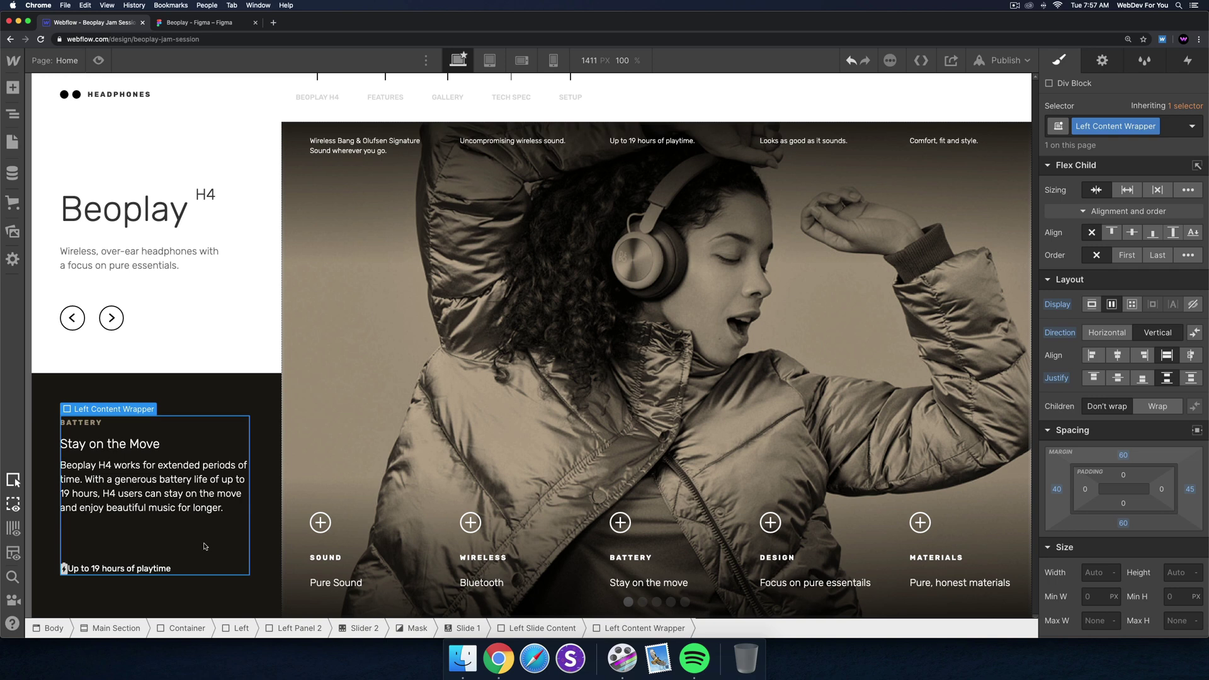
{"action": "left_click", "coordinate": [153, 593]}
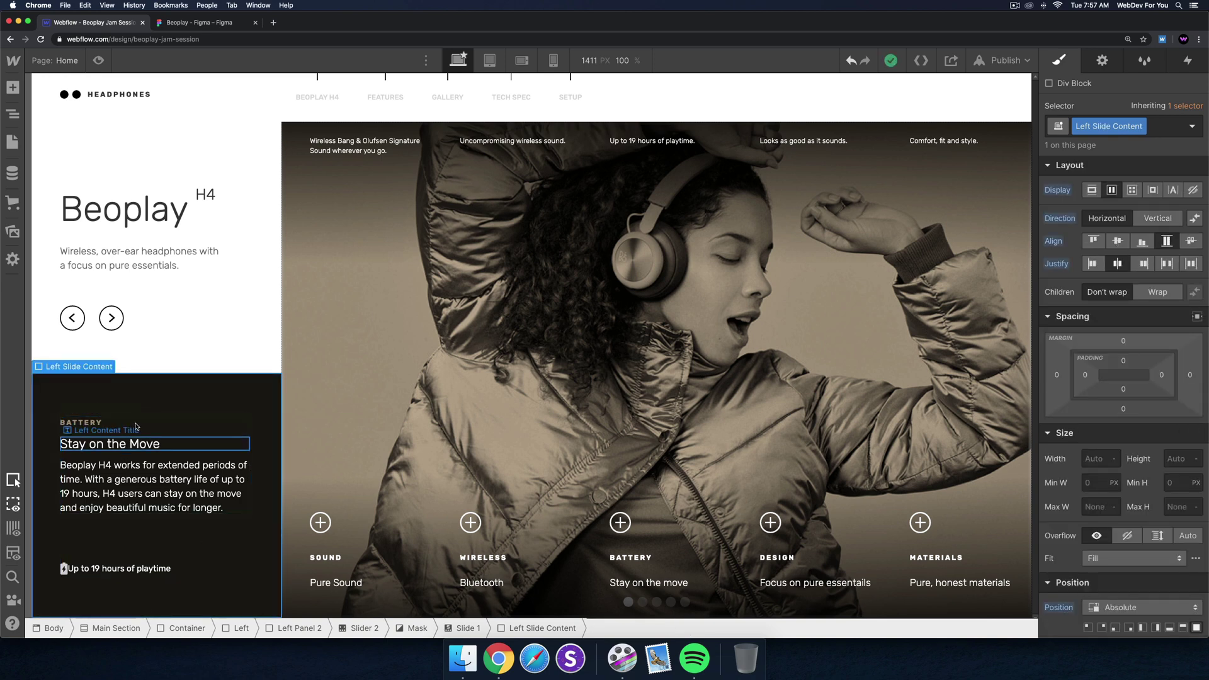
{"action": "left_click", "coordinate": [190, 23]}
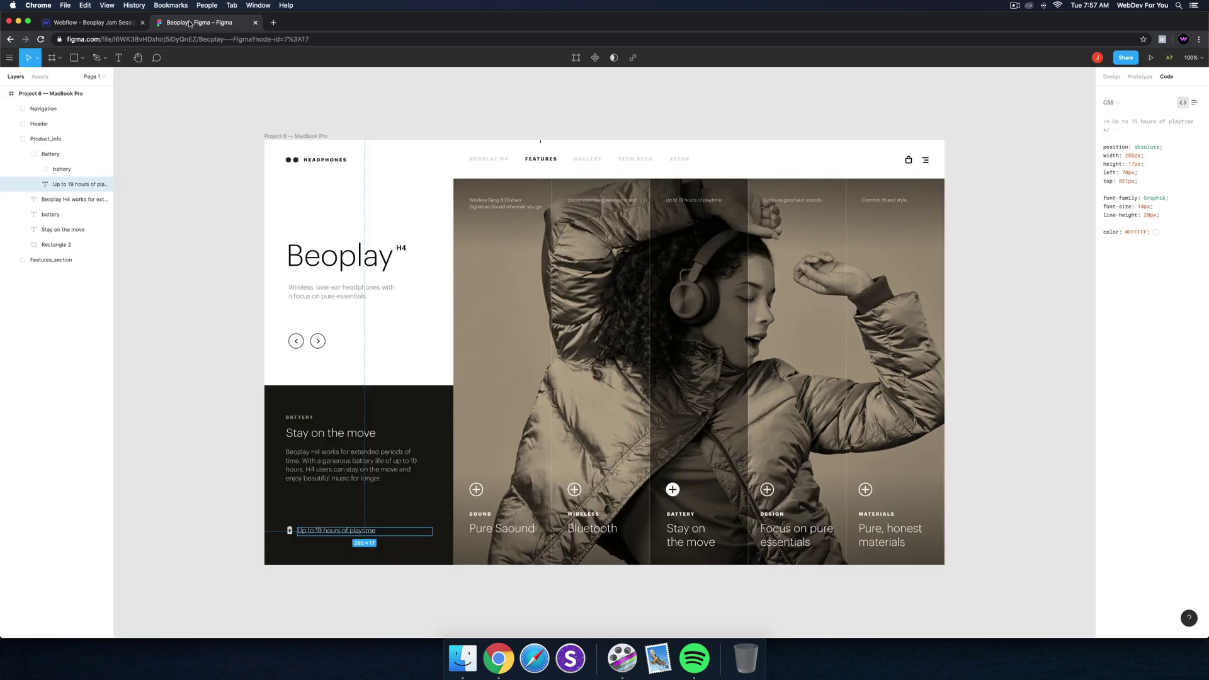
{"action": "left_click", "coordinate": [97, 23]}
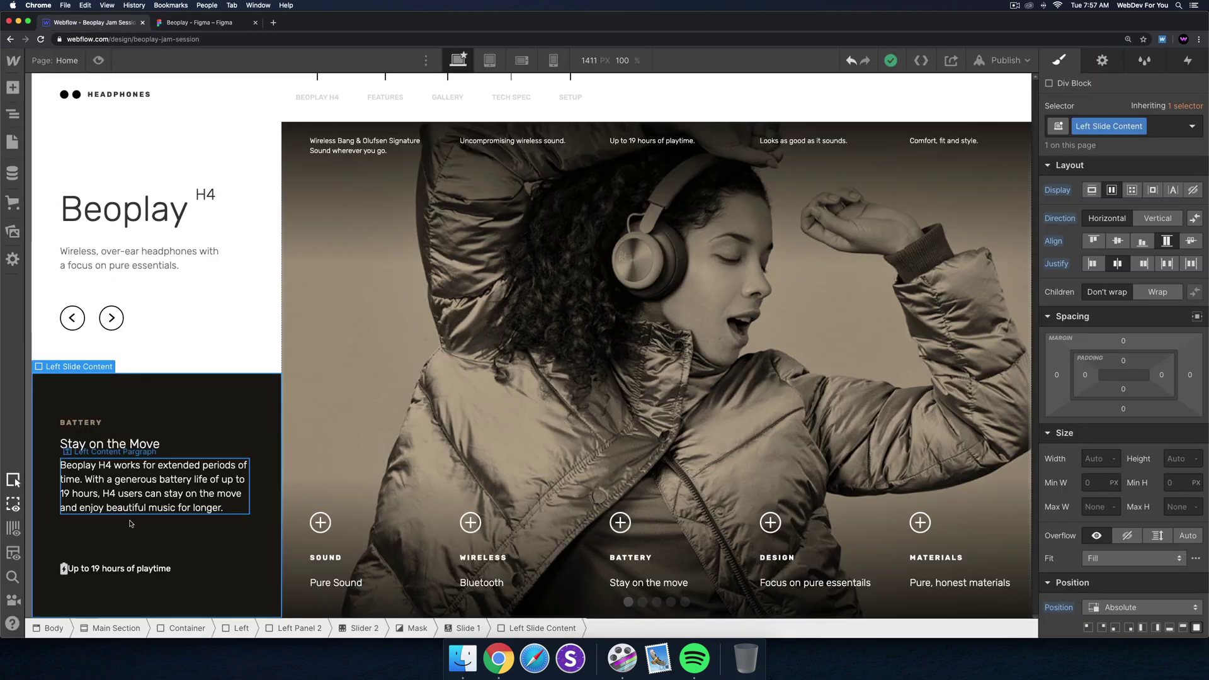
{"action": "left_click", "coordinate": [160, 429]}
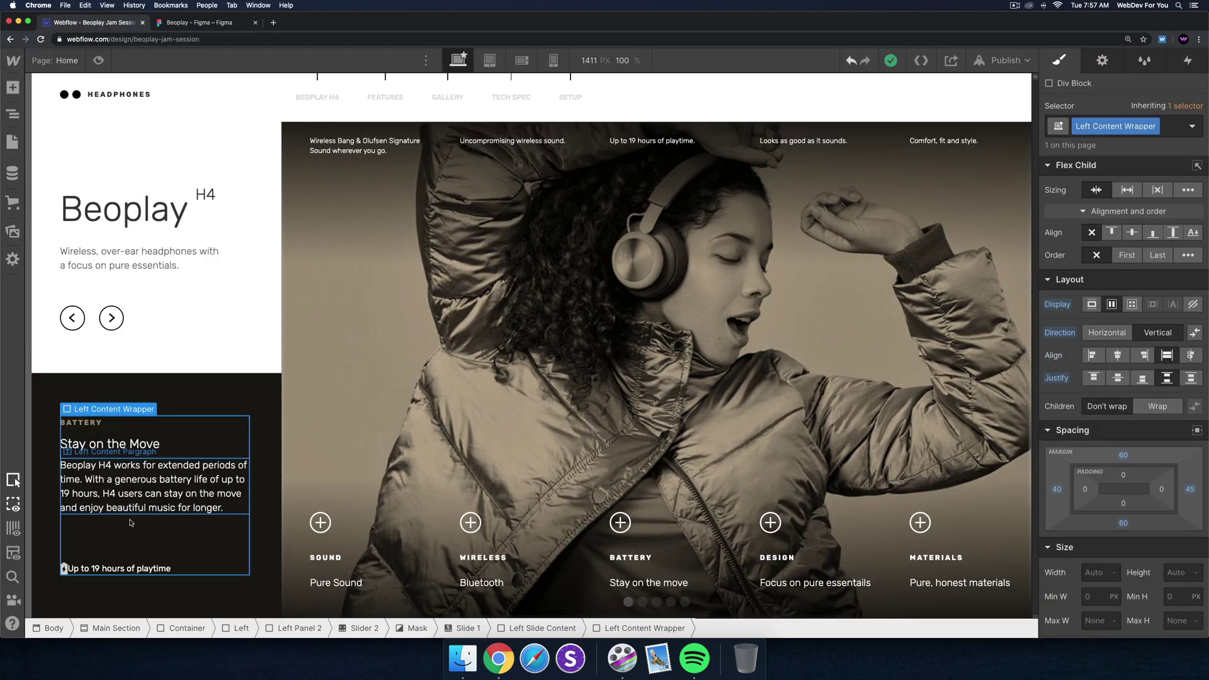
{"action": "left_click", "coordinate": [239, 396]}
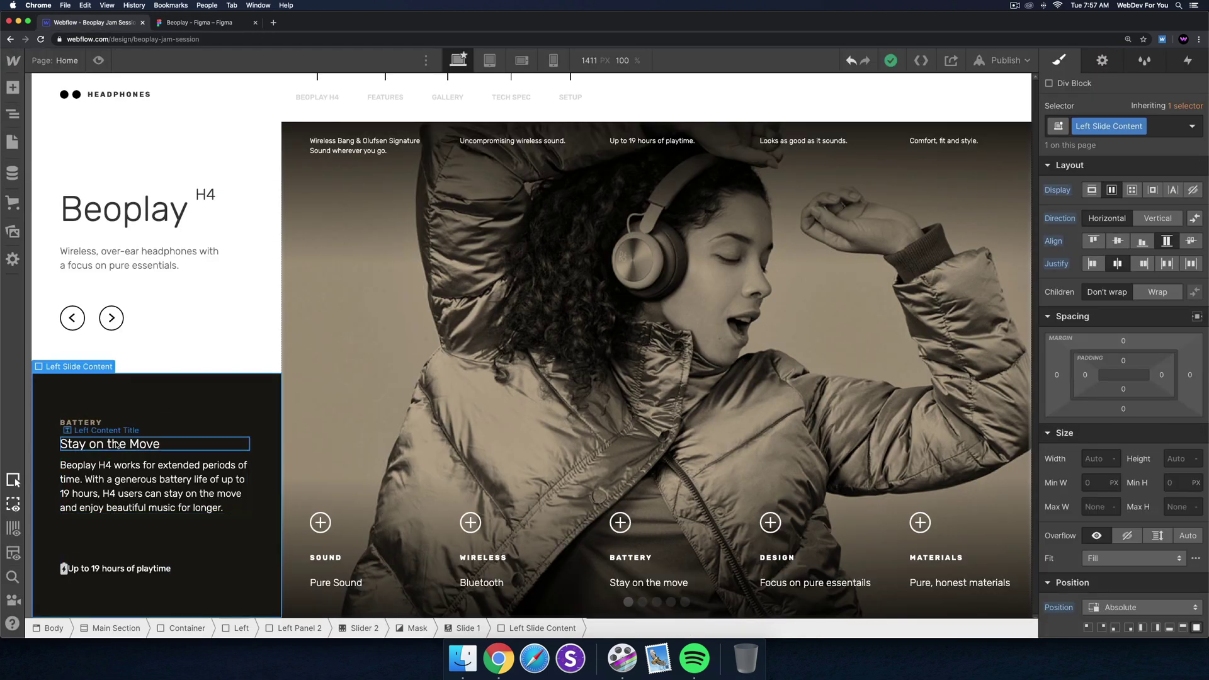
{"action": "left_click", "coordinate": [113, 540]}
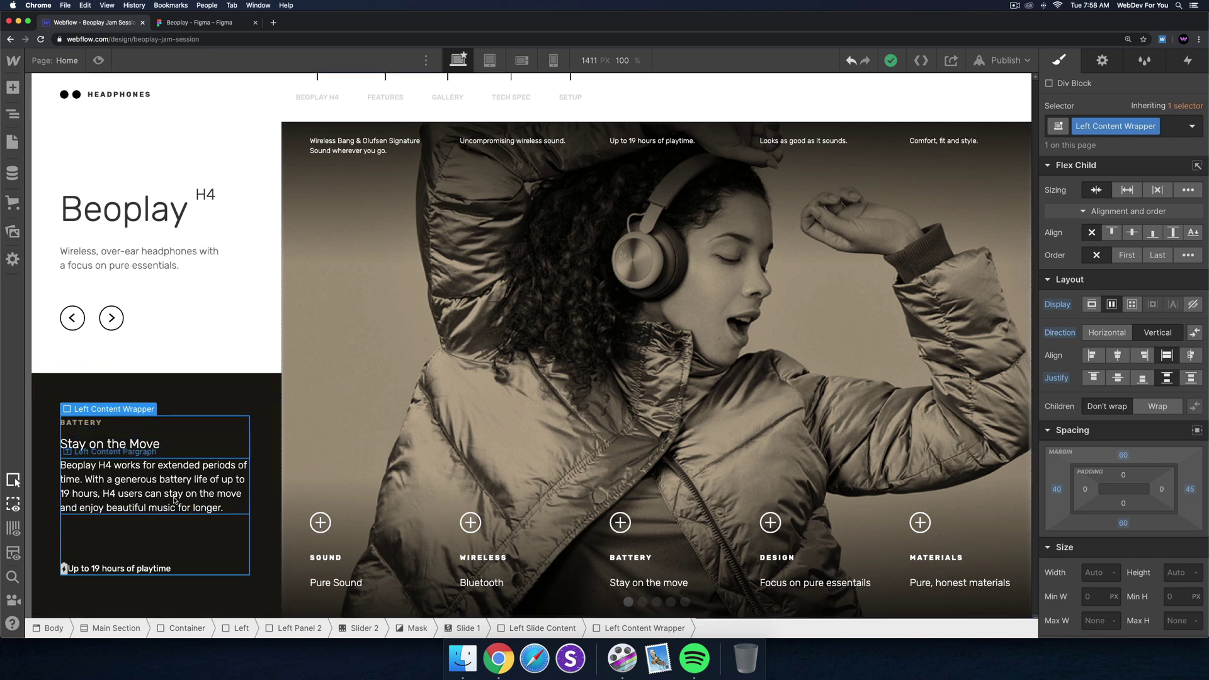
Set the left margin of Left Content Bottom Text to 10 px and compare its spacing from the battery icon with Figma.
{"action": "left_click", "coordinate": [110, 569]}
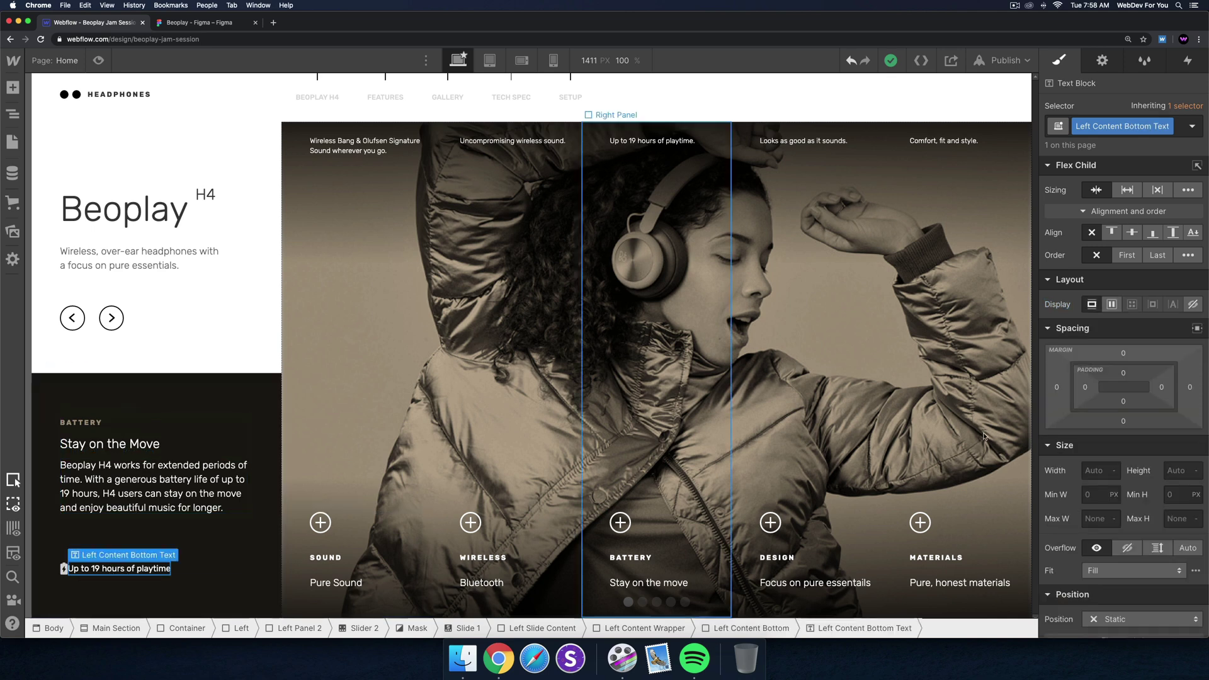
{"action": "left_click", "coordinate": [1060, 389]}
{"action": "left_click", "coordinate": [1130, 432]}
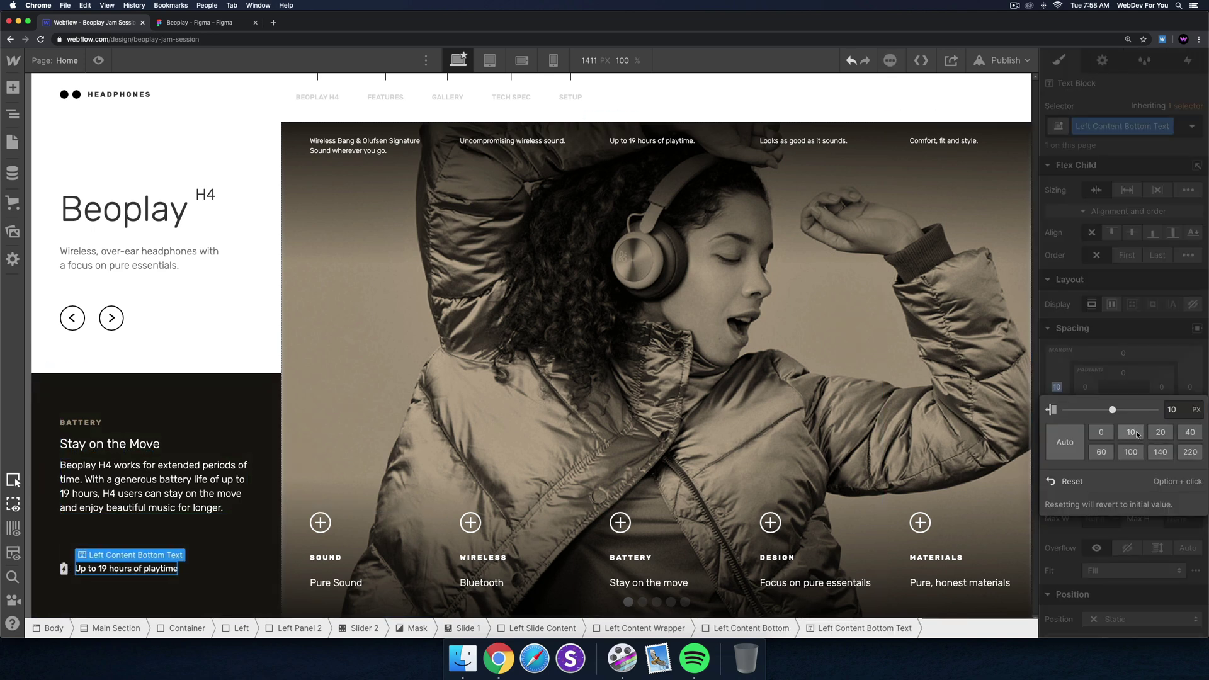
{"action": "left_click", "coordinate": [177, 25]}
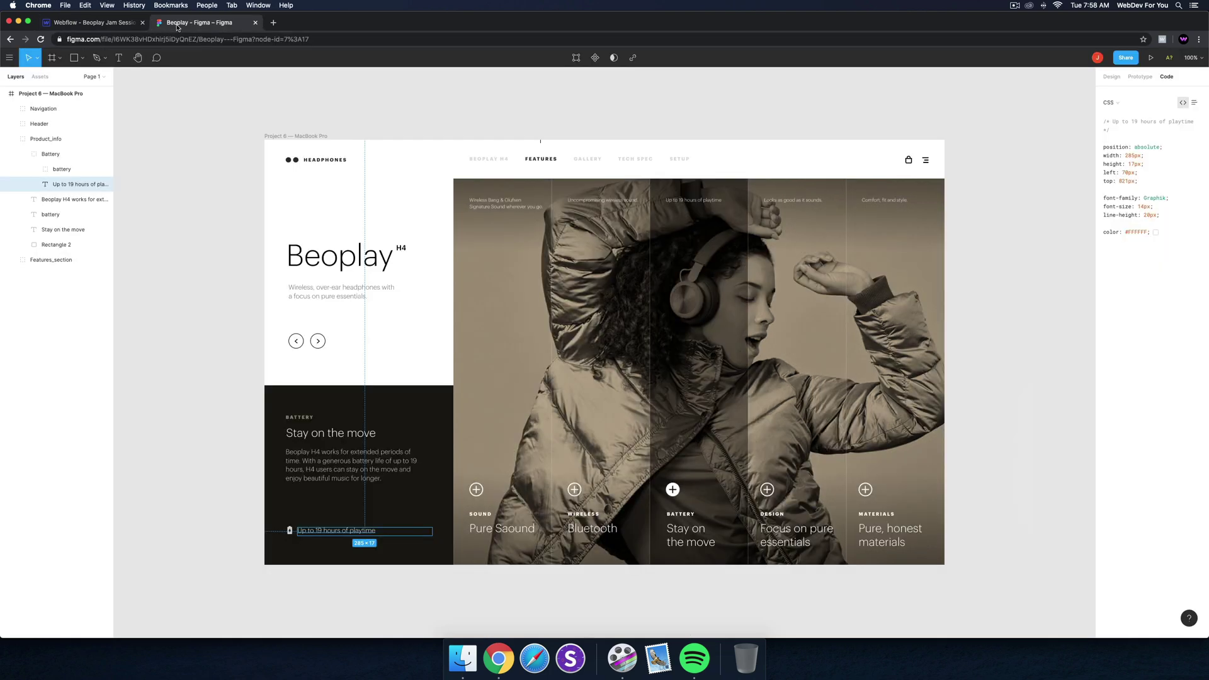
{"action": "left_click", "coordinate": [96, 25]}
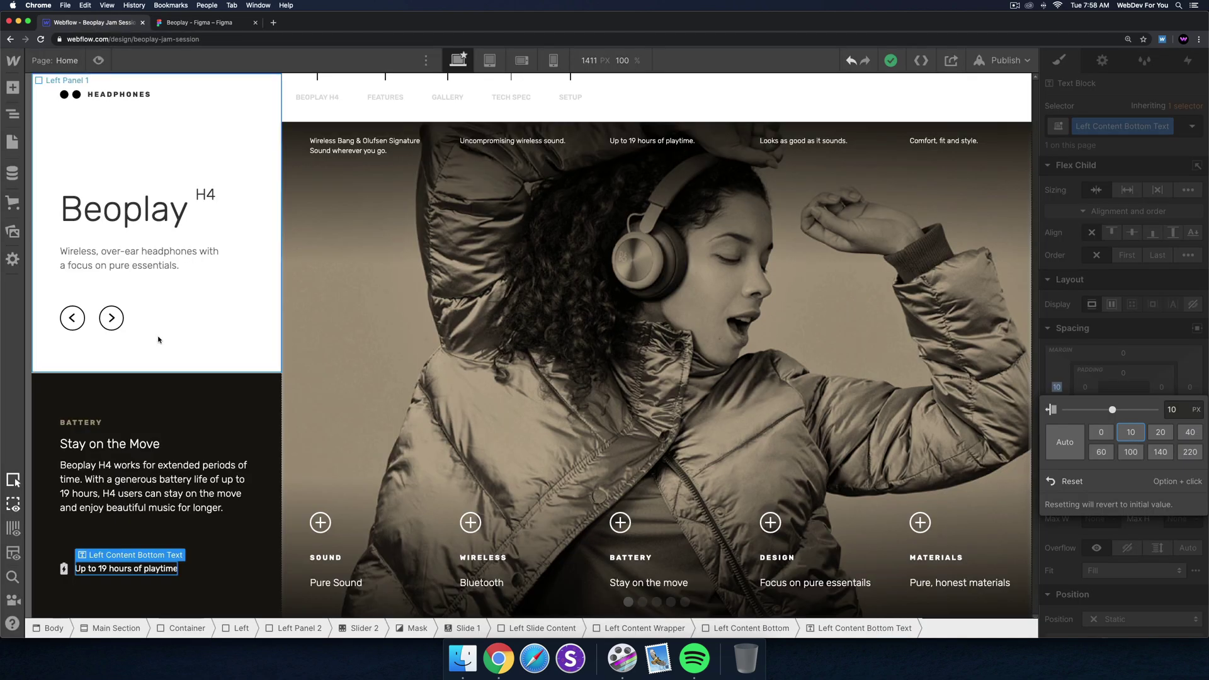
{"action": "left_click", "coordinate": [169, 544]}
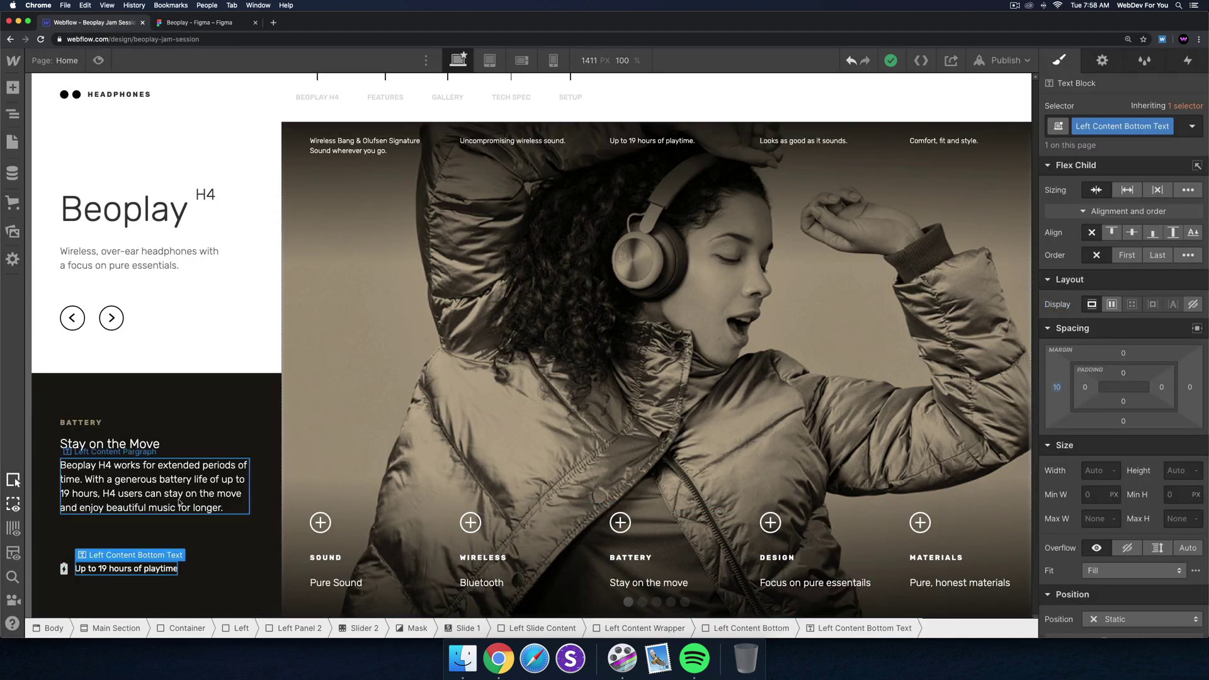
Set the font size of Left Content Bottom Text to 14 px and check it against the Figma design.
{"action": "scroll", "coordinate": [1164, 395], "scroll_direction": "down", "scroll_amount": 3}
{"action": "scroll", "coordinate": [1163, 396], "scroll_direction": "down", "scroll_amount": 3}
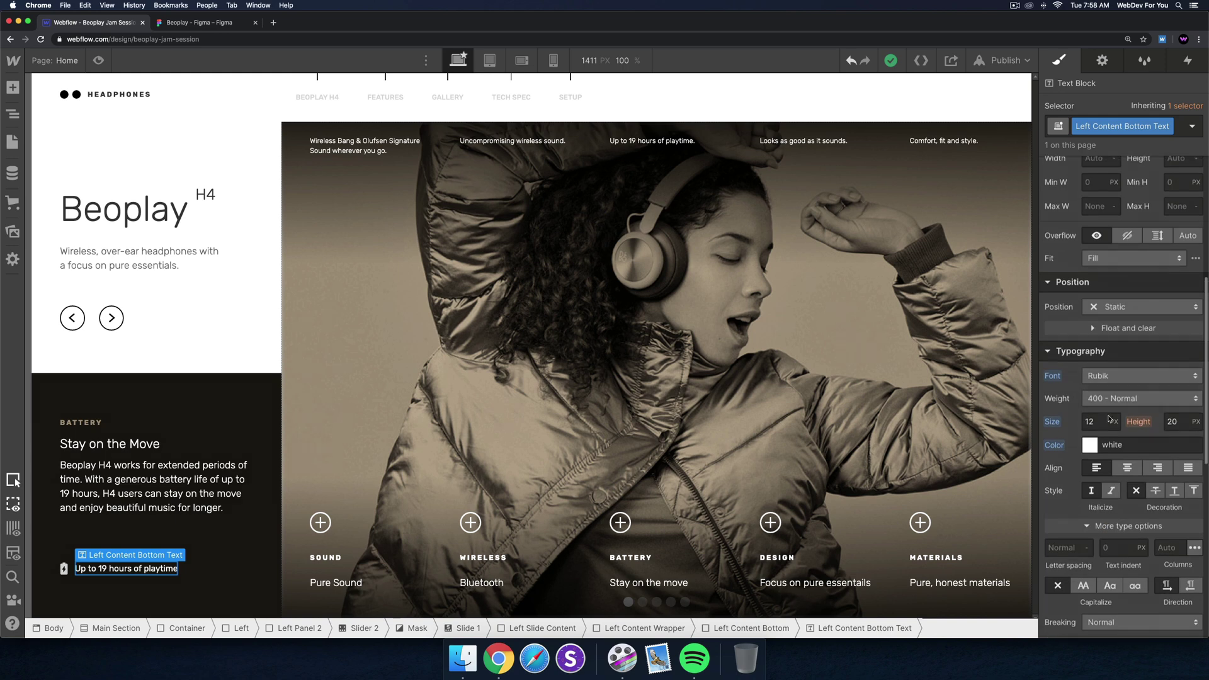
{"action": "key", "text": "Up"}
{"action": "key", "text": "Up"}
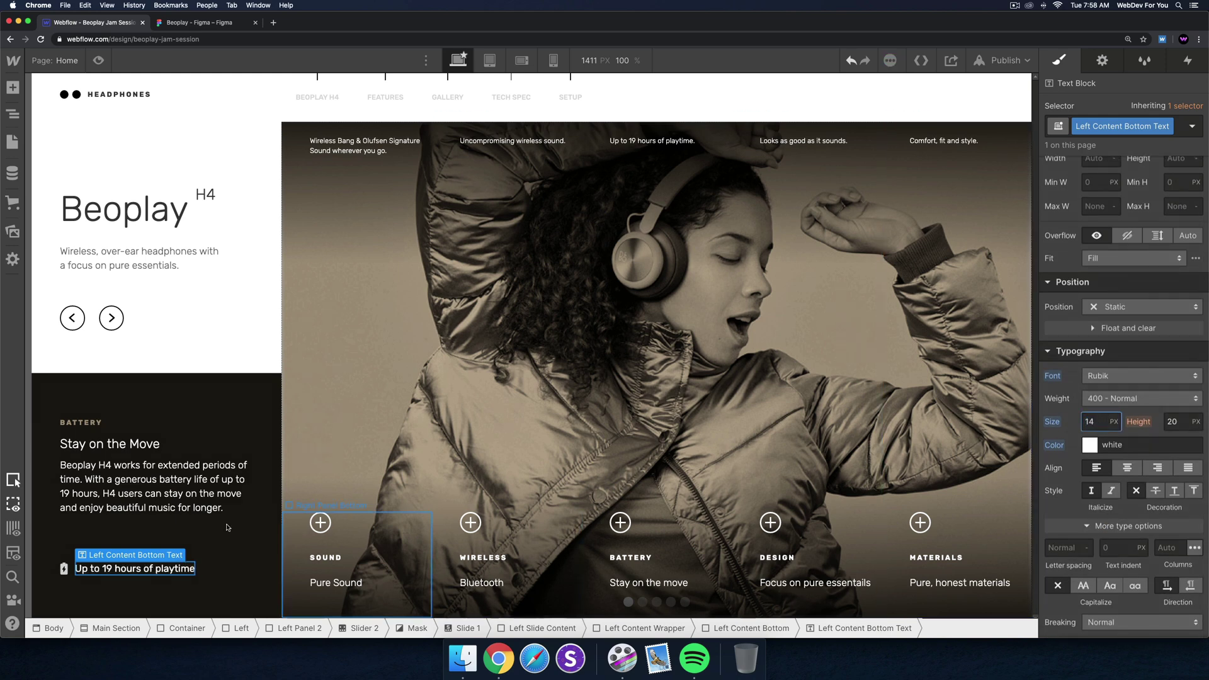
{"action": "left_click", "coordinate": [200, 23]}
{"action": "left_click", "coordinate": [91, 23]}
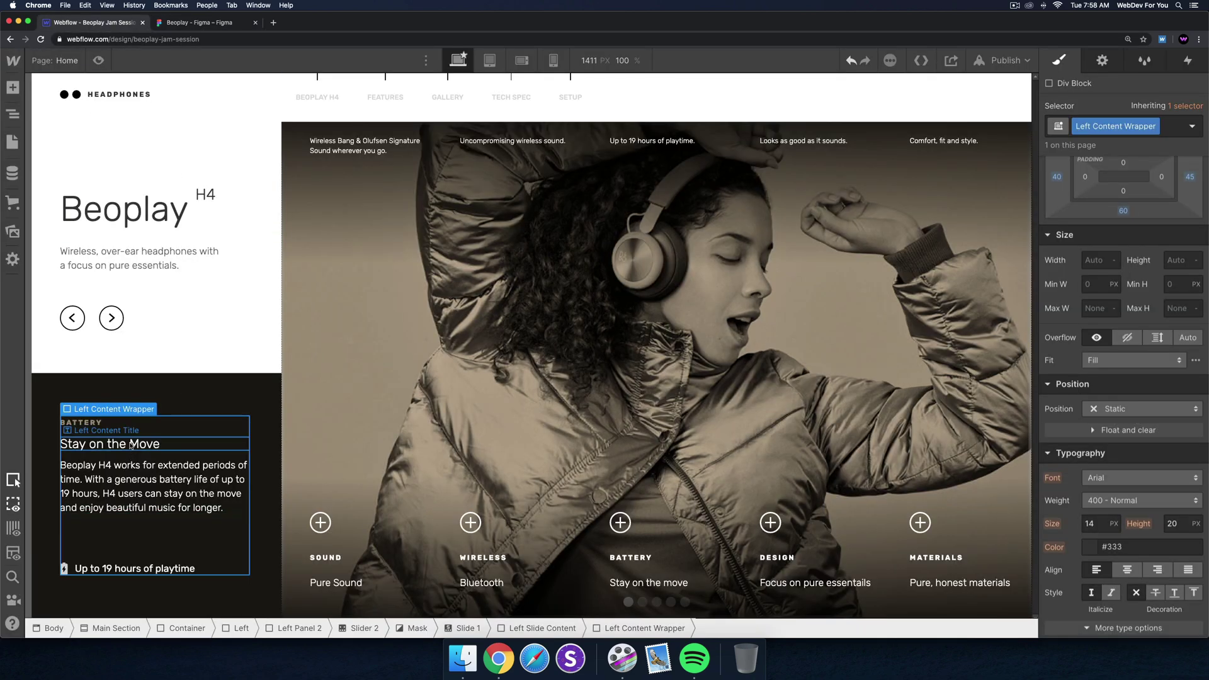
Set the bottom margin of Left Content Title to 20 px and compare the panel's text spacing with the Figma design.
{"action": "left_click", "coordinate": [133, 447]}
{"action": "scroll", "coordinate": [1122, 297], "scroll_direction": "up", "scroll_amount": 5}
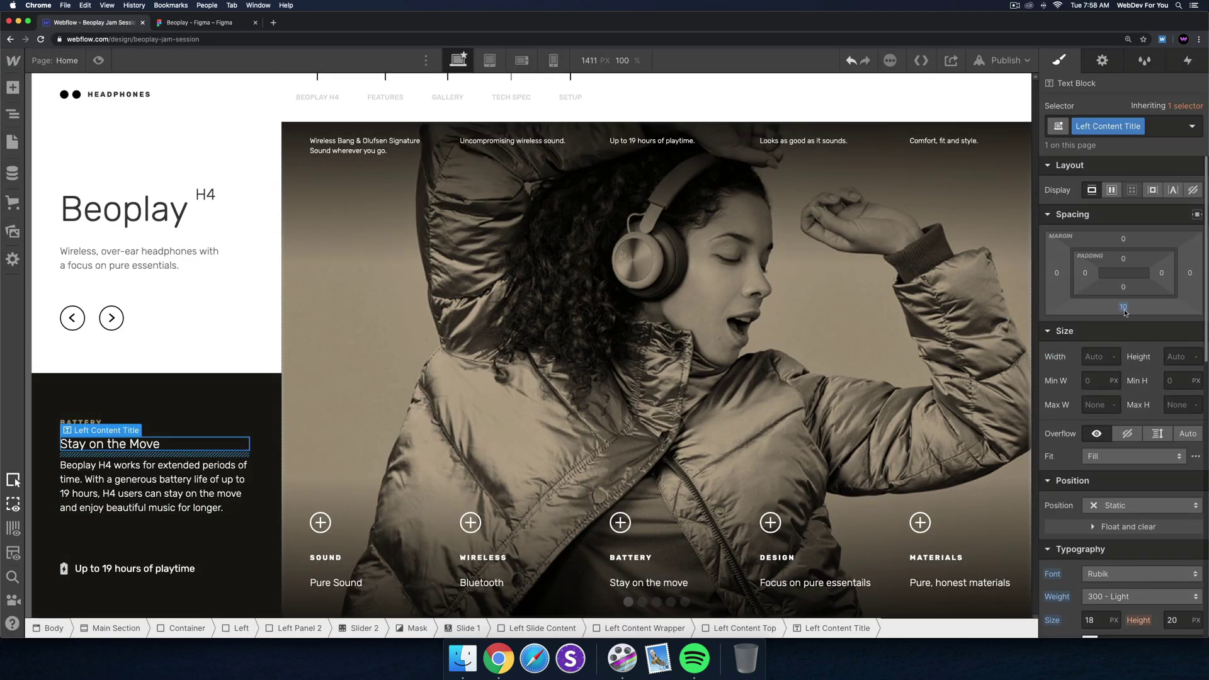
{"action": "left_click", "coordinate": [1123, 306]}
{"action": "left_click", "coordinate": [1158, 352]}
{"action": "left_click", "coordinate": [536, 628]}
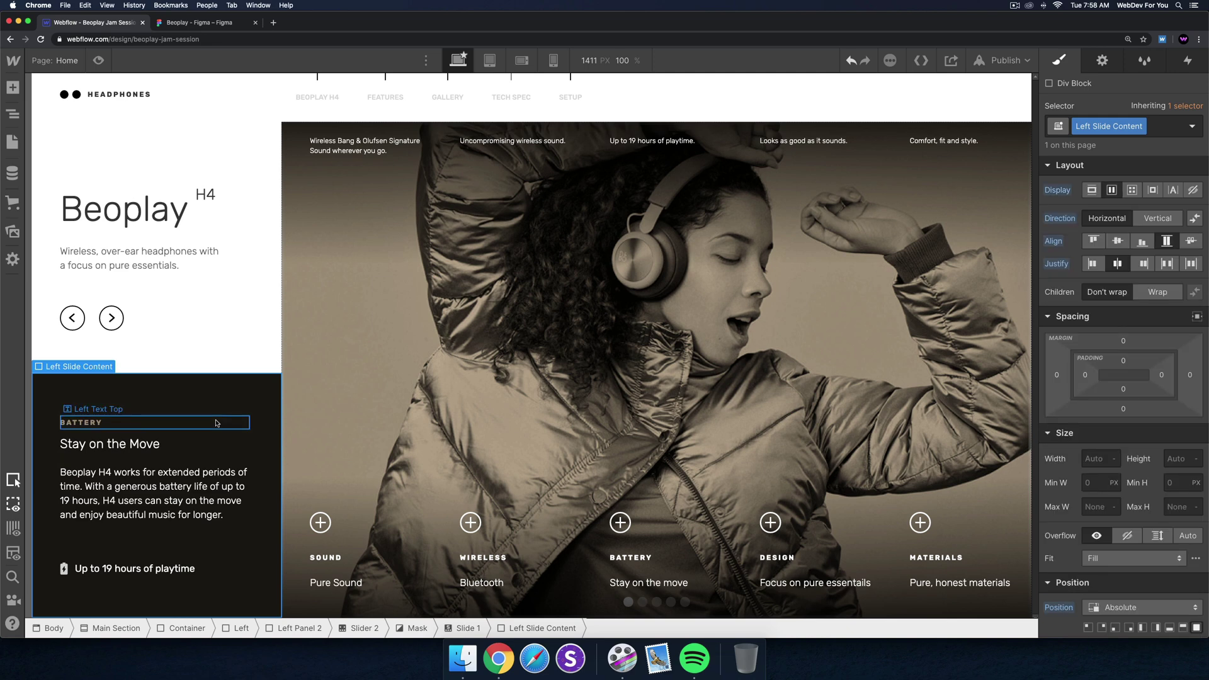
{"action": "left_click", "coordinate": [198, 25]}
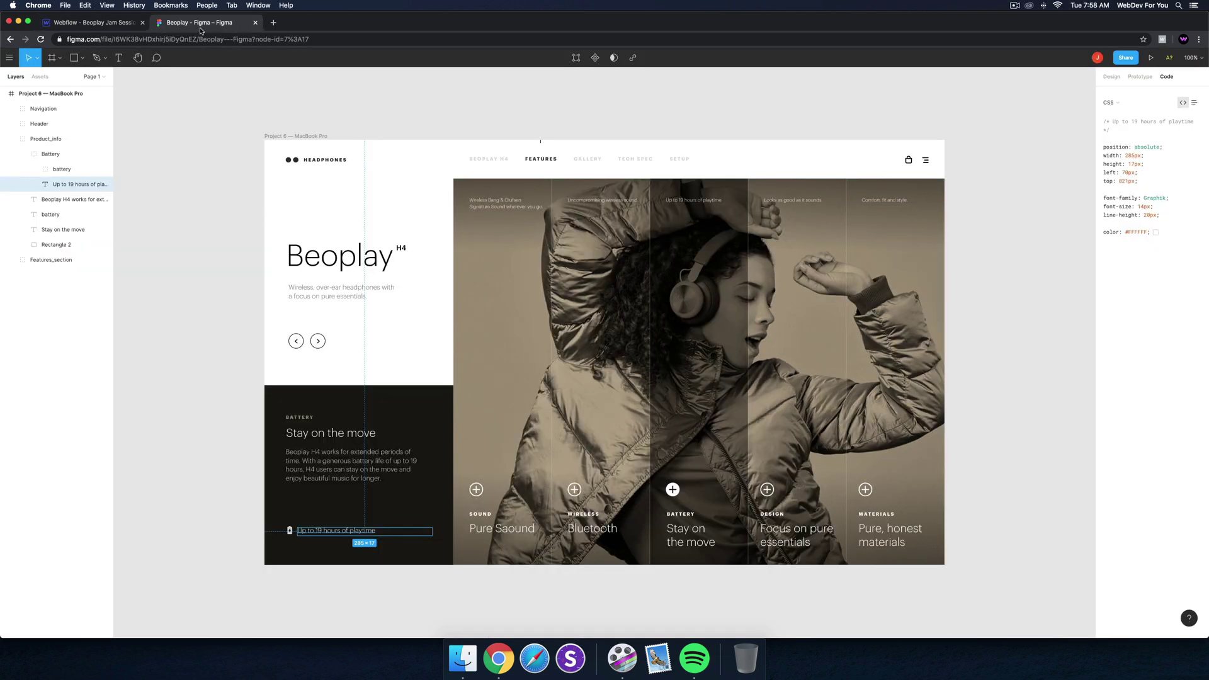
{"action": "left_click", "coordinate": [87, 25]}
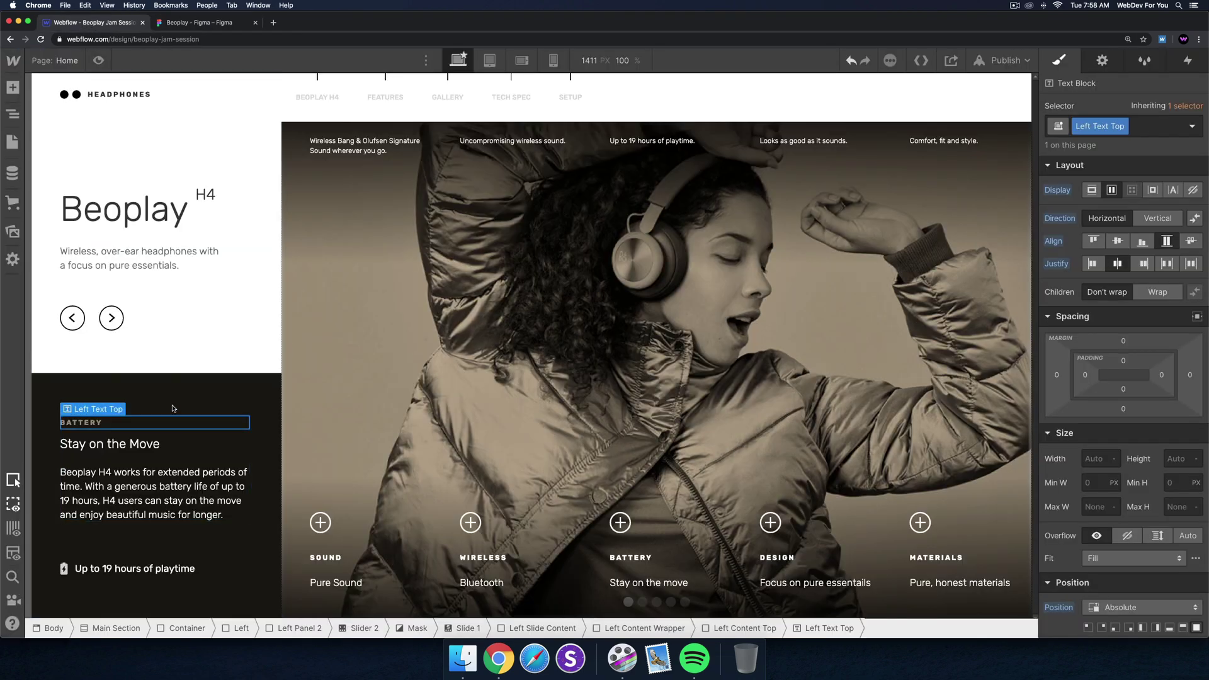
{"action": "left_click", "coordinate": [219, 26]}
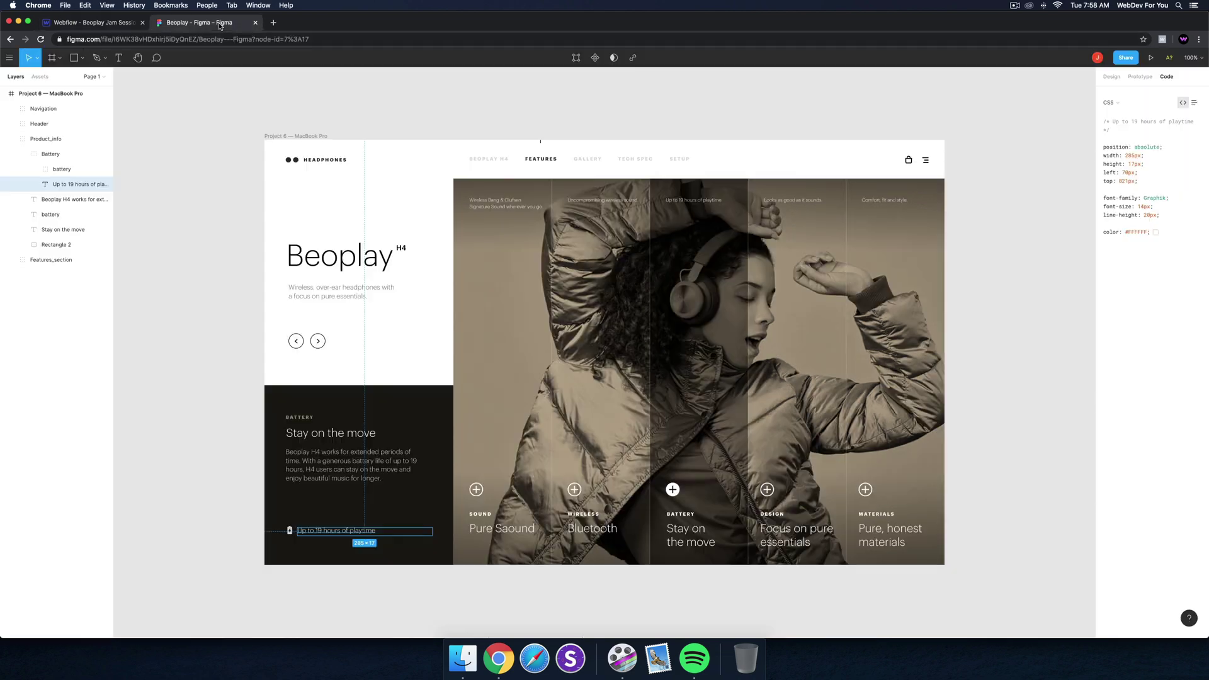
{"action": "left_click", "coordinate": [104, 24]}
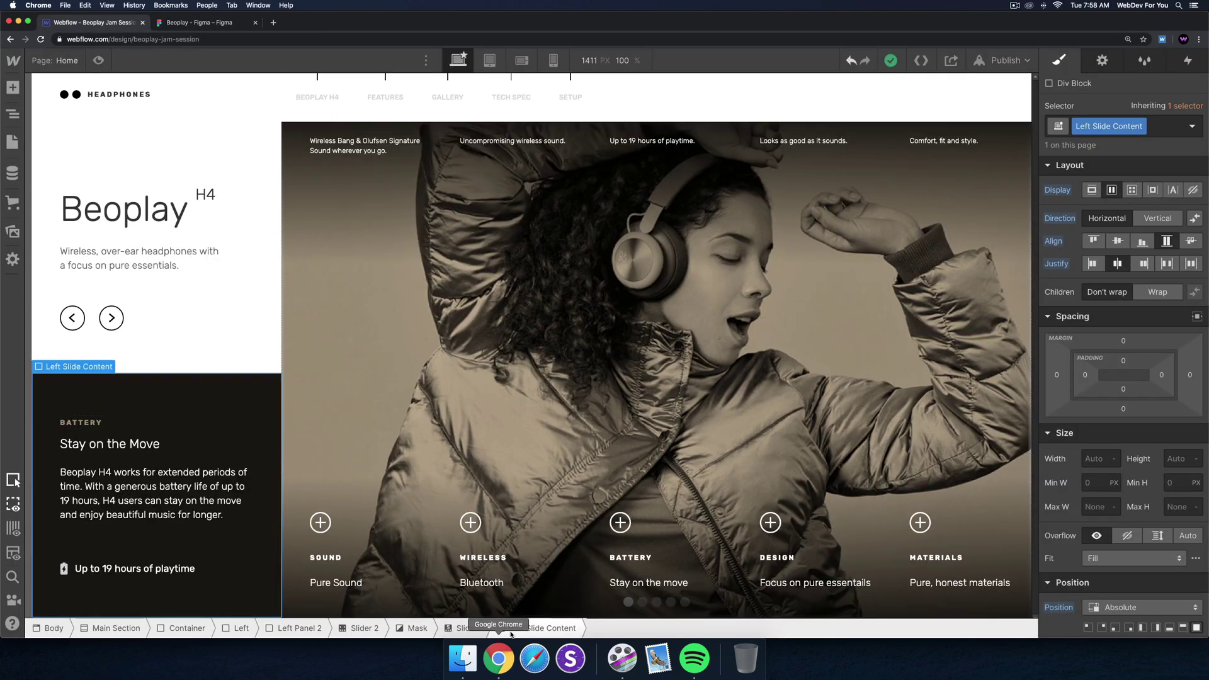
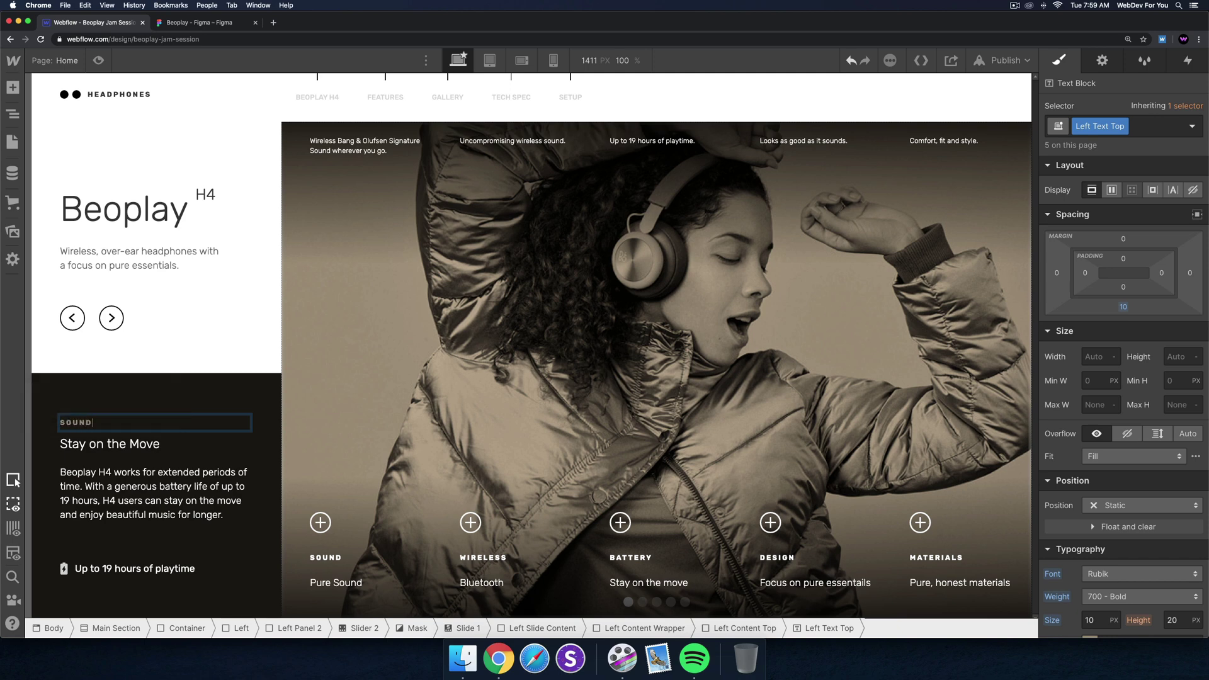
Replace the title text of Slide 1 in the left slider with "Pure Sound".
{"action": "left_click", "coordinate": [114, 448]}
{"action": "double_click", "coordinate": [113, 447]}
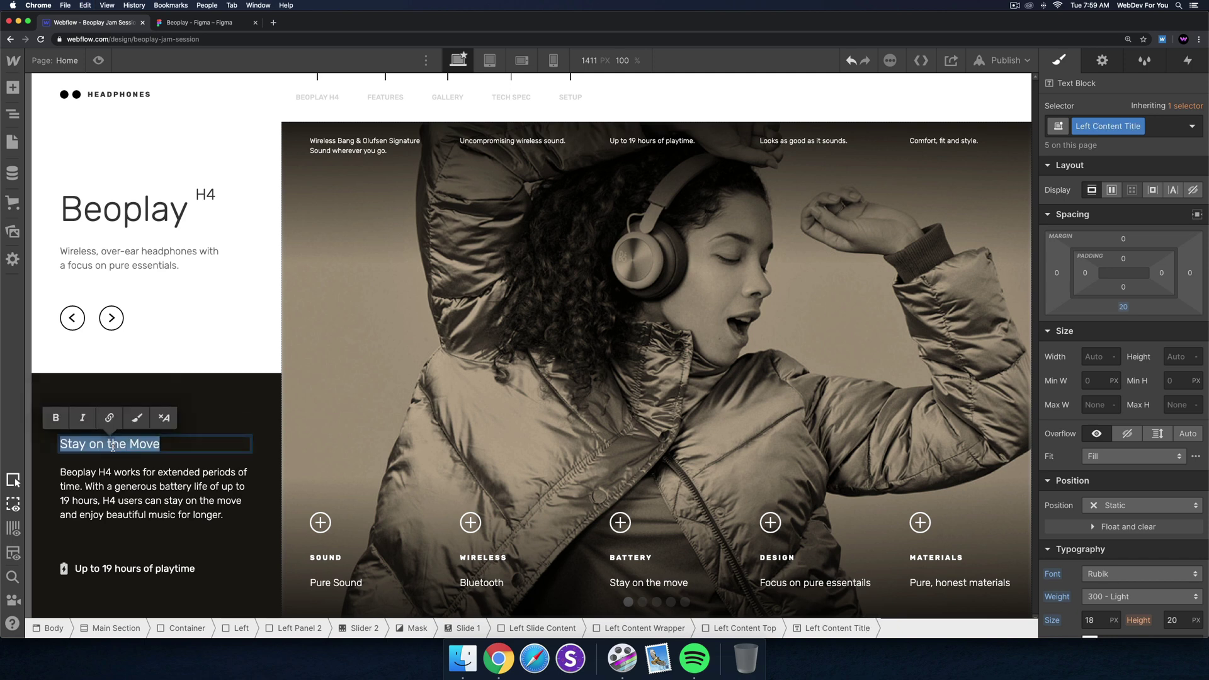
{"action": "type", "text": "Pure Sound"}
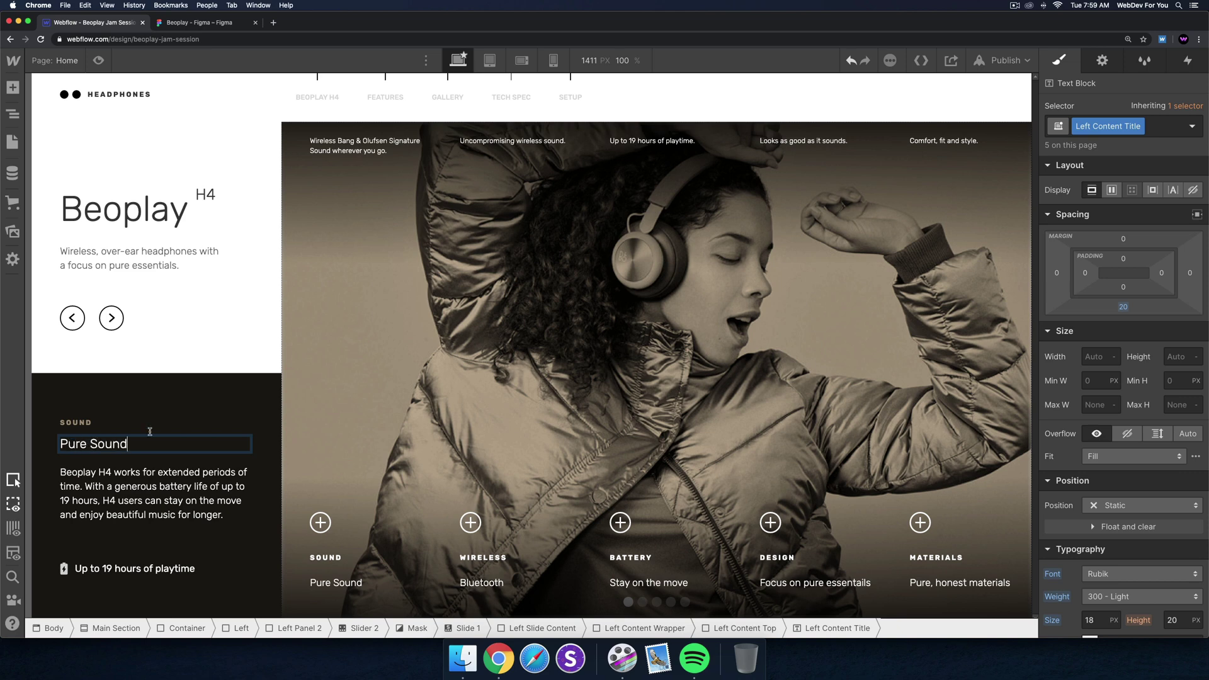
{"action": "left_click", "coordinate": [150, 431]}
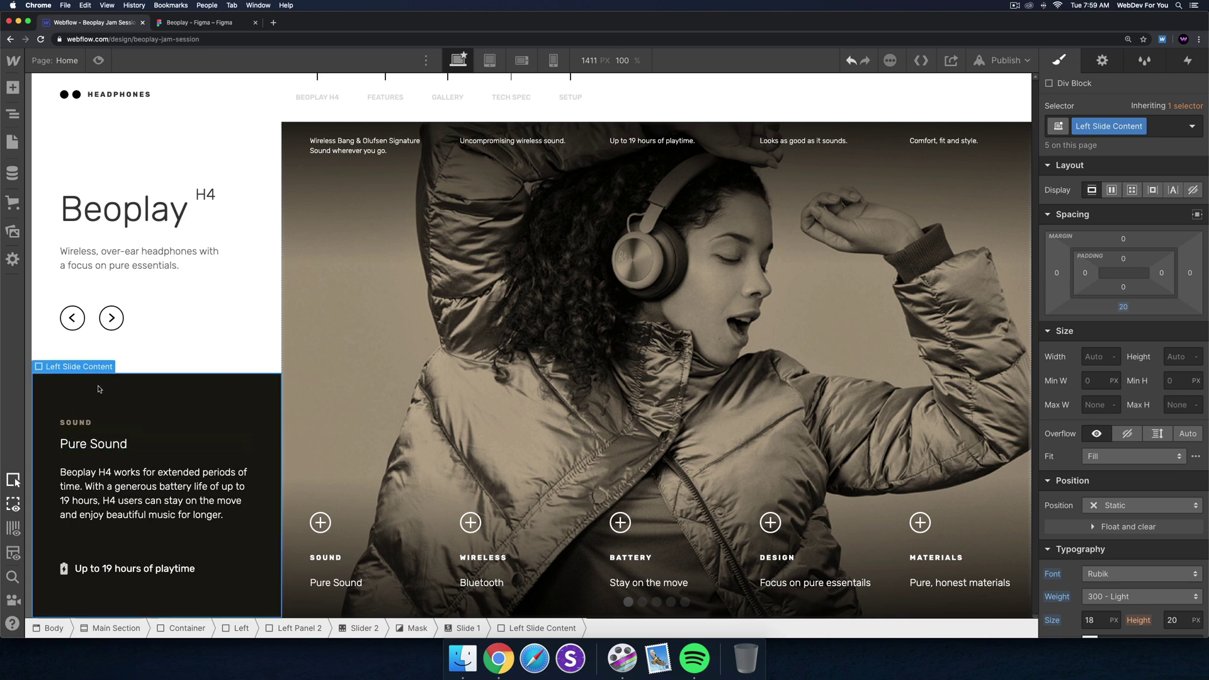
Bring up Slide 2 of the left slider and replace its small top label with "WIRELESS".
{"action": "left_click", "coordinate": [14, 115]}
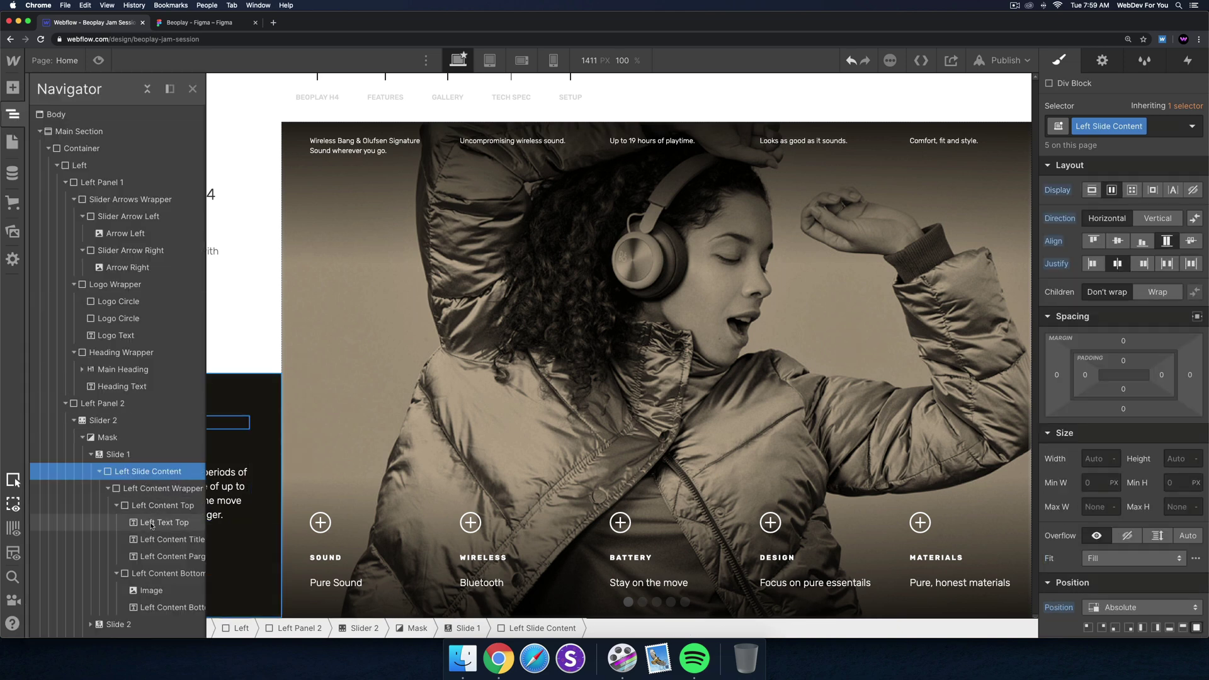
{"action": "left_click", "coordinate": [119, 471]}
{"action": "left_click", "coordinate": [221, 444]}
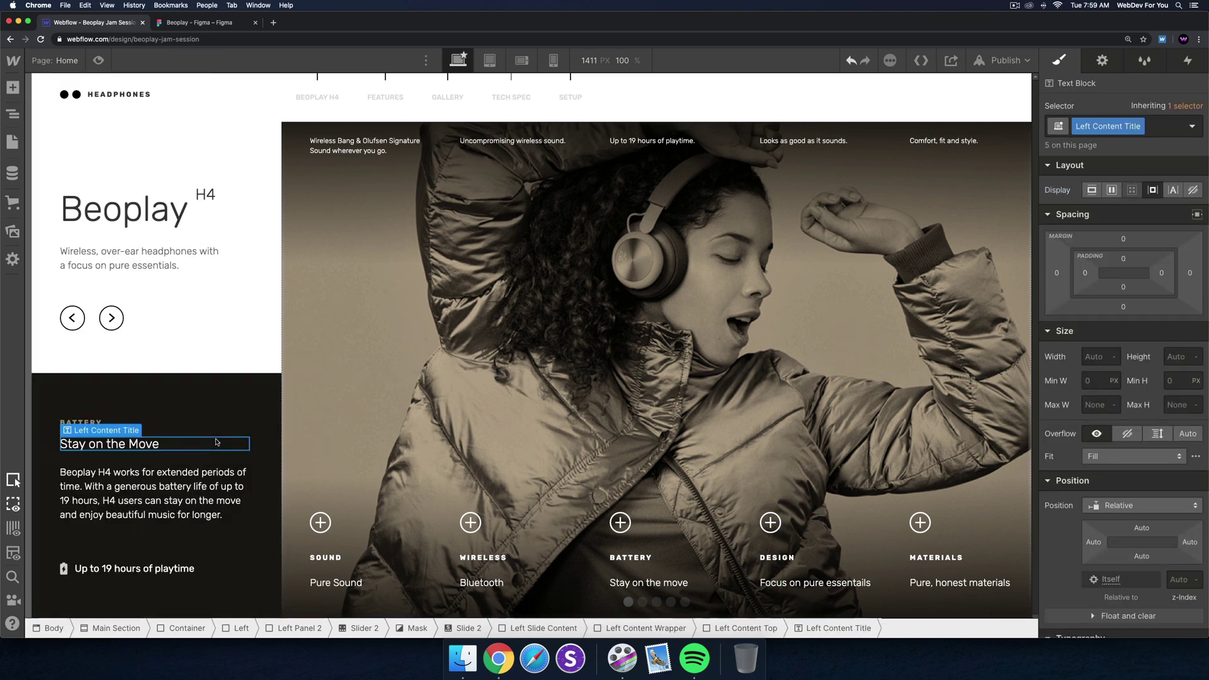
{"action": "left_click", "coordinate": [90, 420]}
{"action": "double_click", "coordinate": [90, 421]}
{"action": "type", "text": "WIREL"}
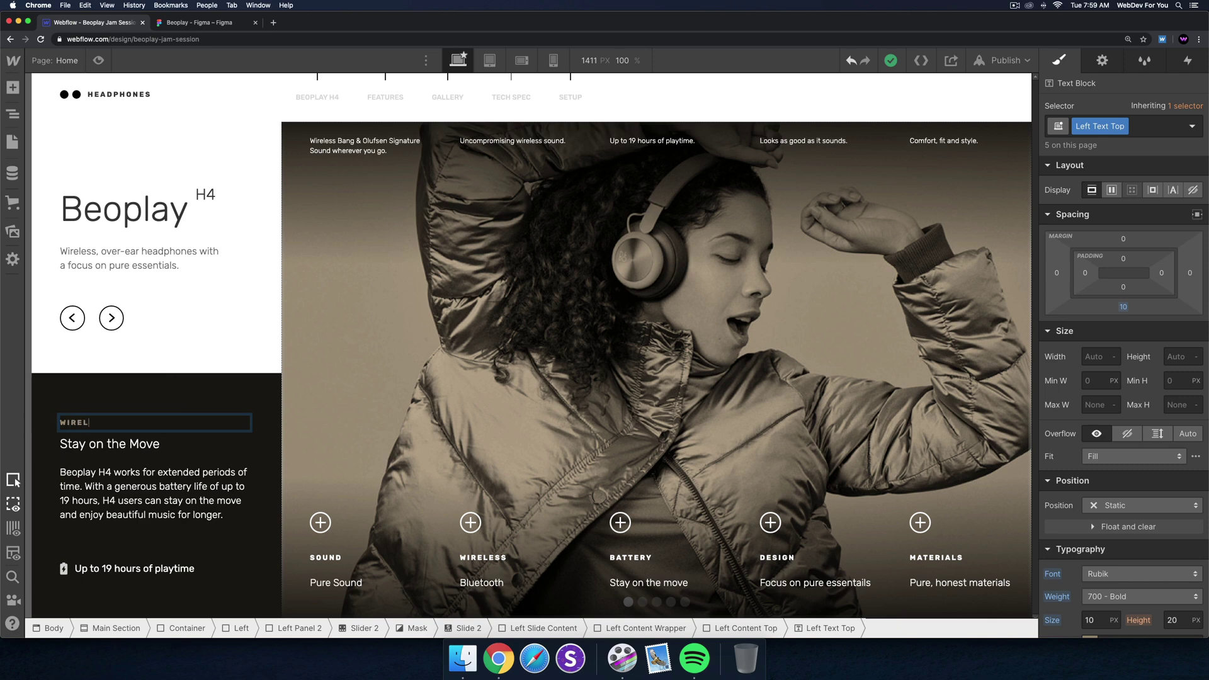
{"action": "type", "text": "ESS"}
Replace the title text of Slide 2 with "Bluetooth".
{"action": "double_click", "coordinate": [110, 444]}
{"action": "type", "text": "BL"}
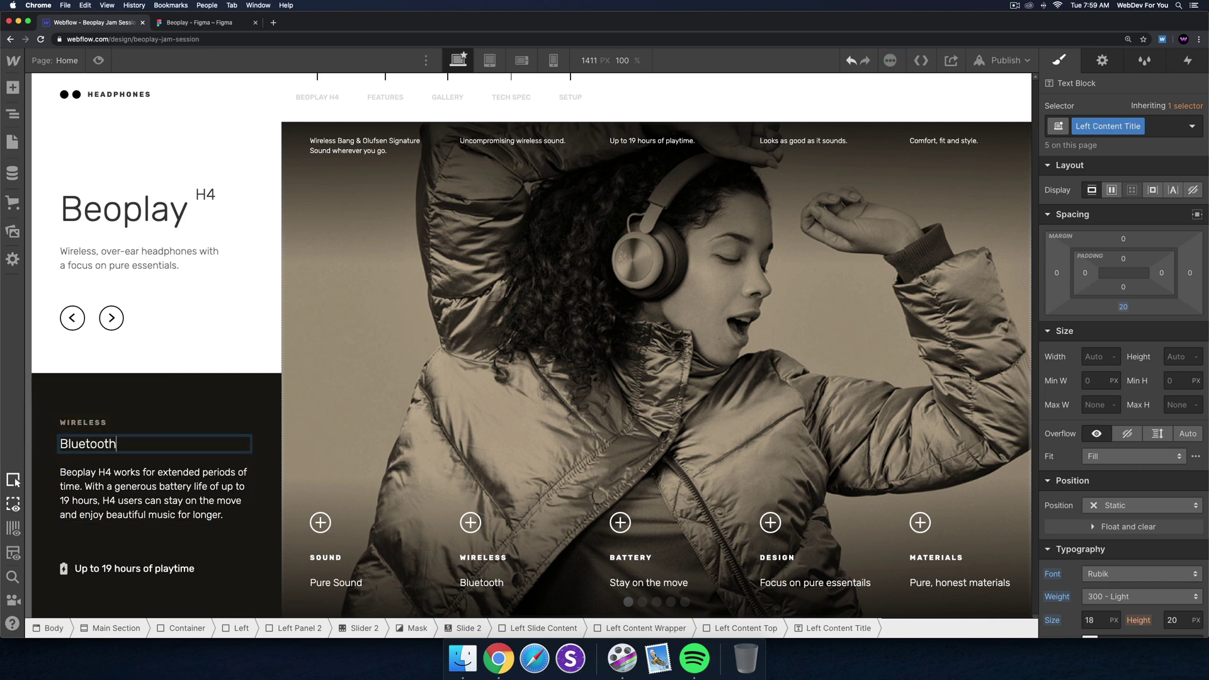
{"action": "key", "text": "Escape"}
{"action": "left_click", "coordinate": [153, 405]}
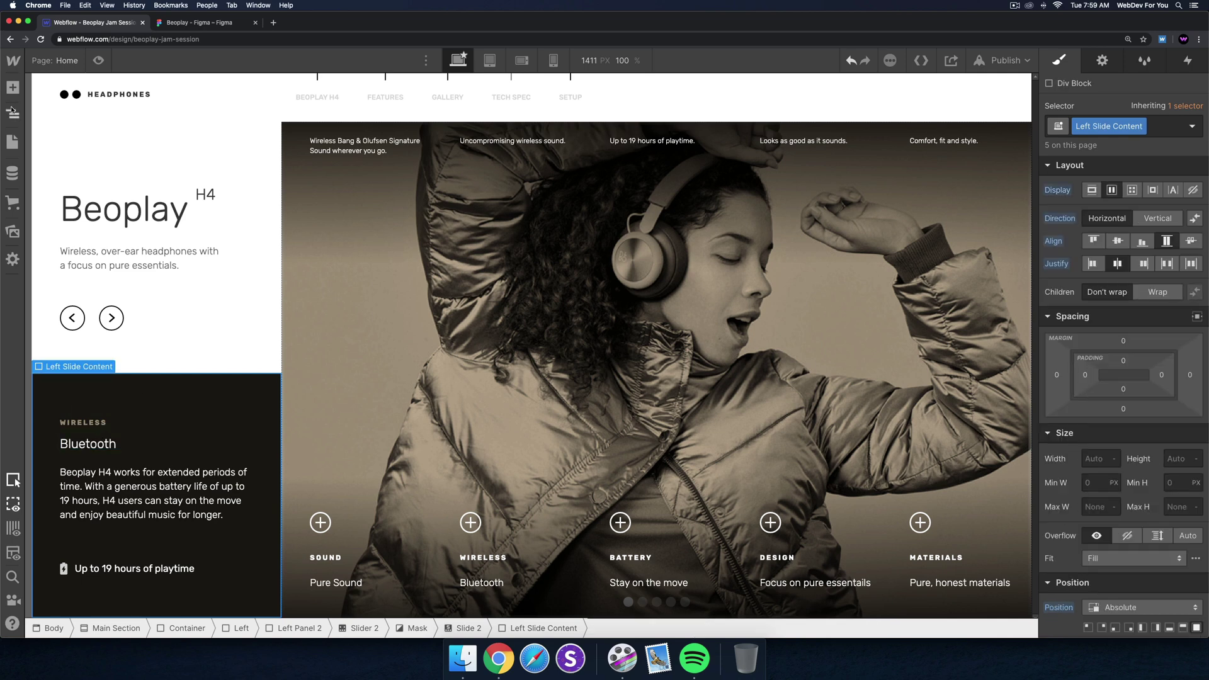
Bring up Slide 3 of the left slider and check its top label and title text.
{"action": "left_click", "coordinate": [11, 111]}
{"action": "left_click", "coordinate": [90, 471]}
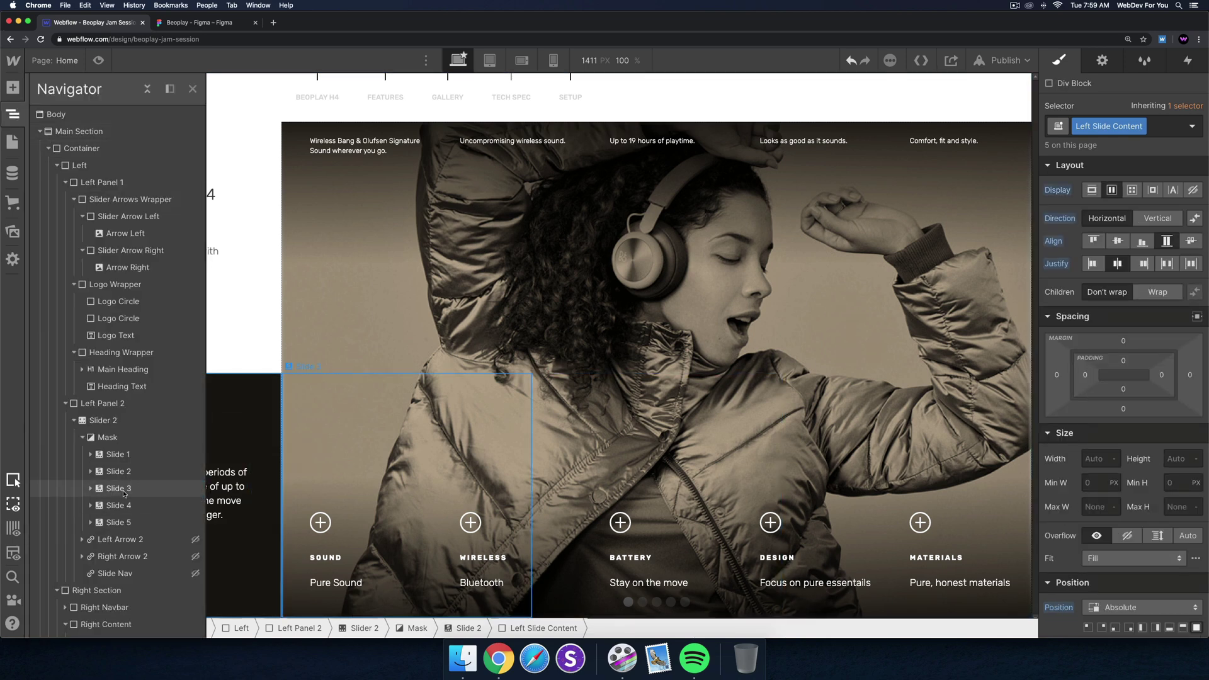
{"action": "left_click", "coordinate": [120, 488]}
{"action": "left_click", "coordinate": [108, 455]}
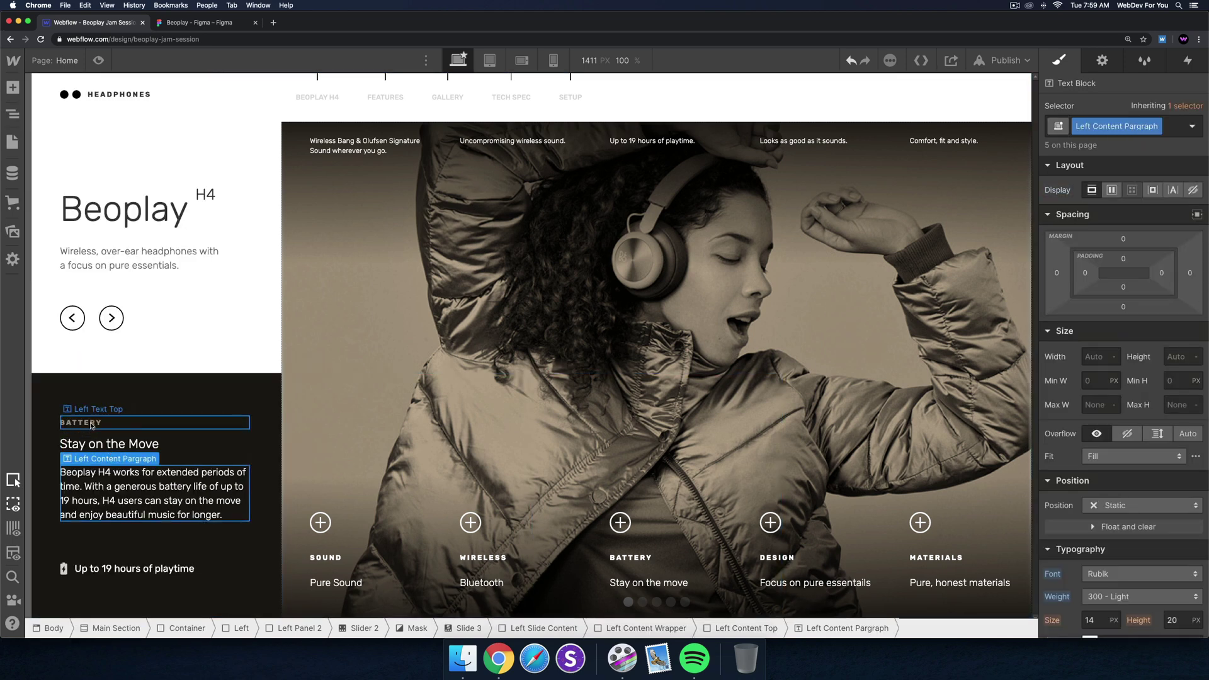
Bring up Slide 4 of the left slider and replace its small top label with "DESIGN".
{"action": "left_click", "coordinate": [12, 118]}
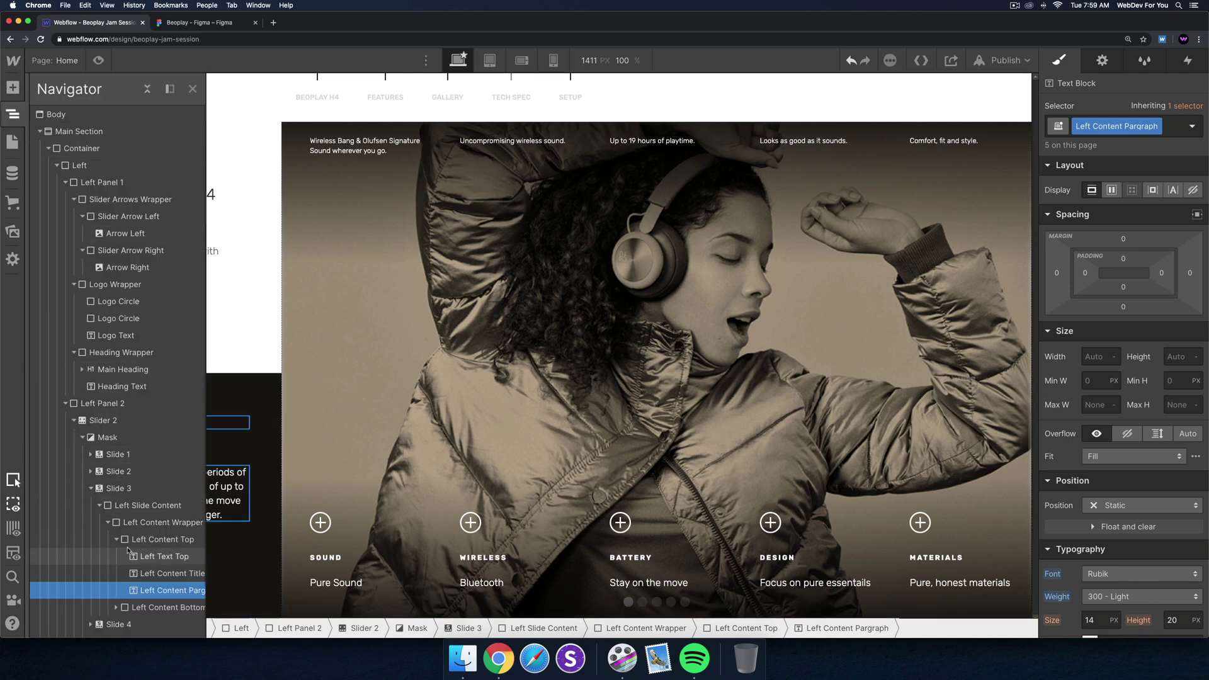
{"action": "left_click", "coordinate": [90, 489]}
{"action": "left_click", "coordinate": [119, 505]}
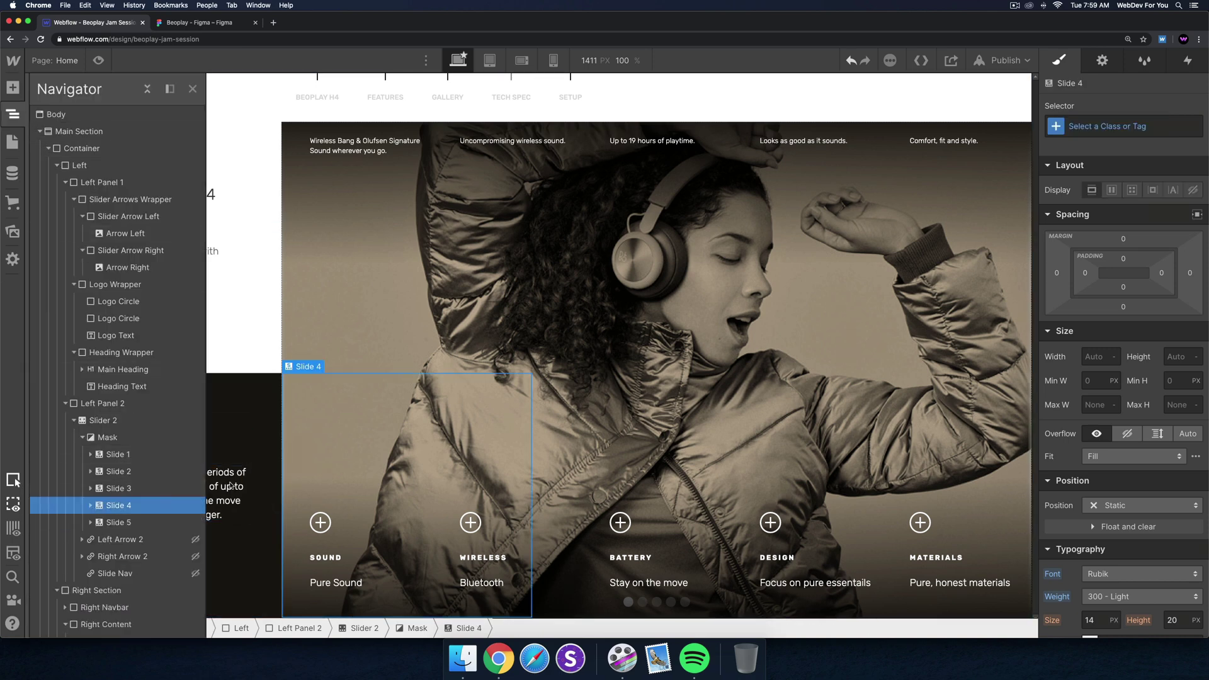
{"action": "left_click", "coordinate": [105, 423]}
{"action": "left_click", "coordinate": [105, 423]}
{"action": "double_click", "coordinate": [105, 424]}
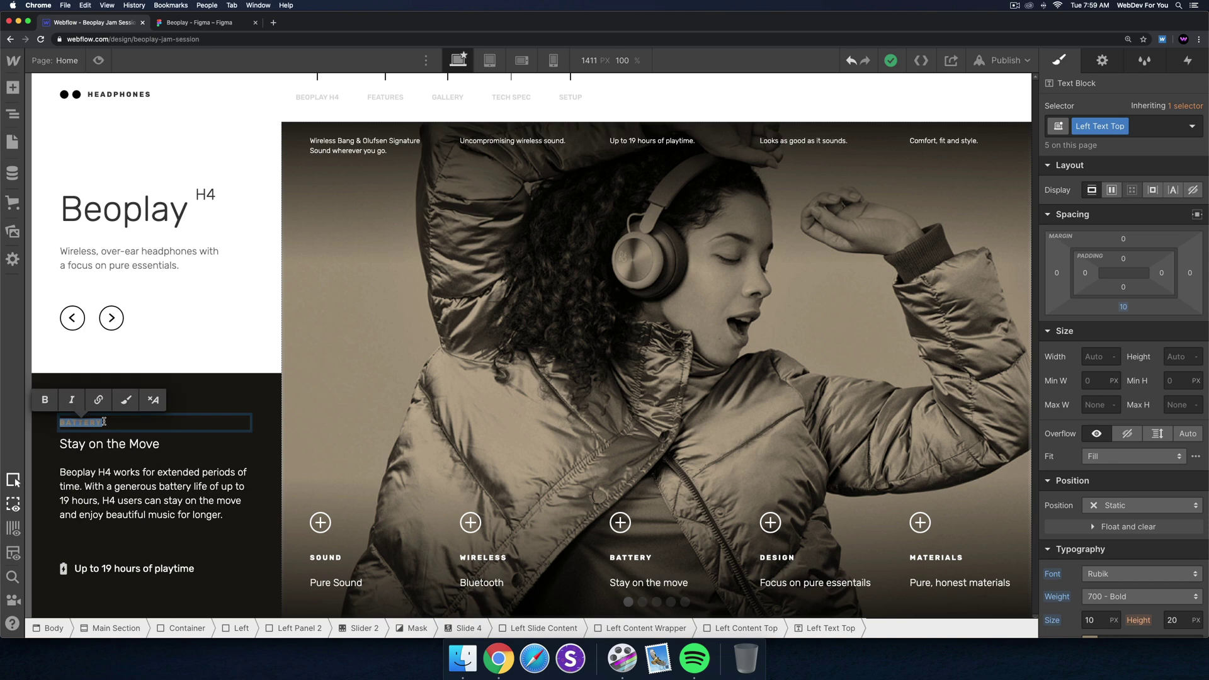
{"action": "type", "text": "DESIGN"}
Replace the title text of Slide 4 with "Focus on pure essentials".
{"action": "left_click", "coordinate": [113, 444]}
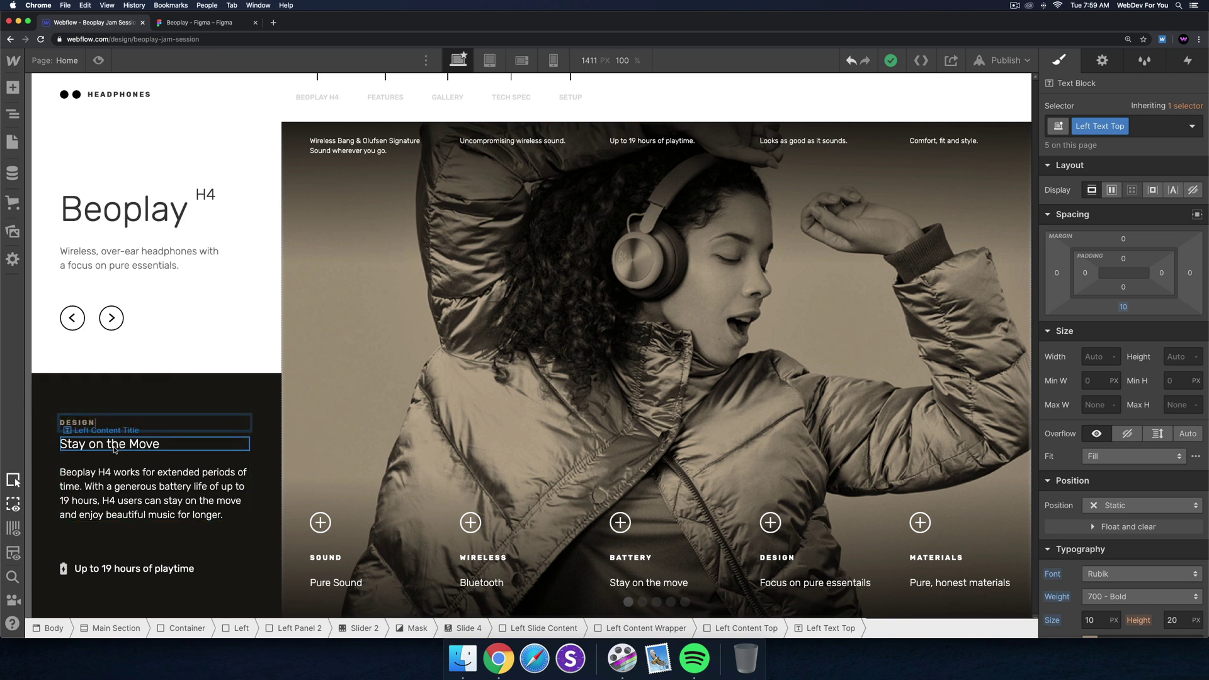
{"action": "type", "text": "Focus on pure es"}
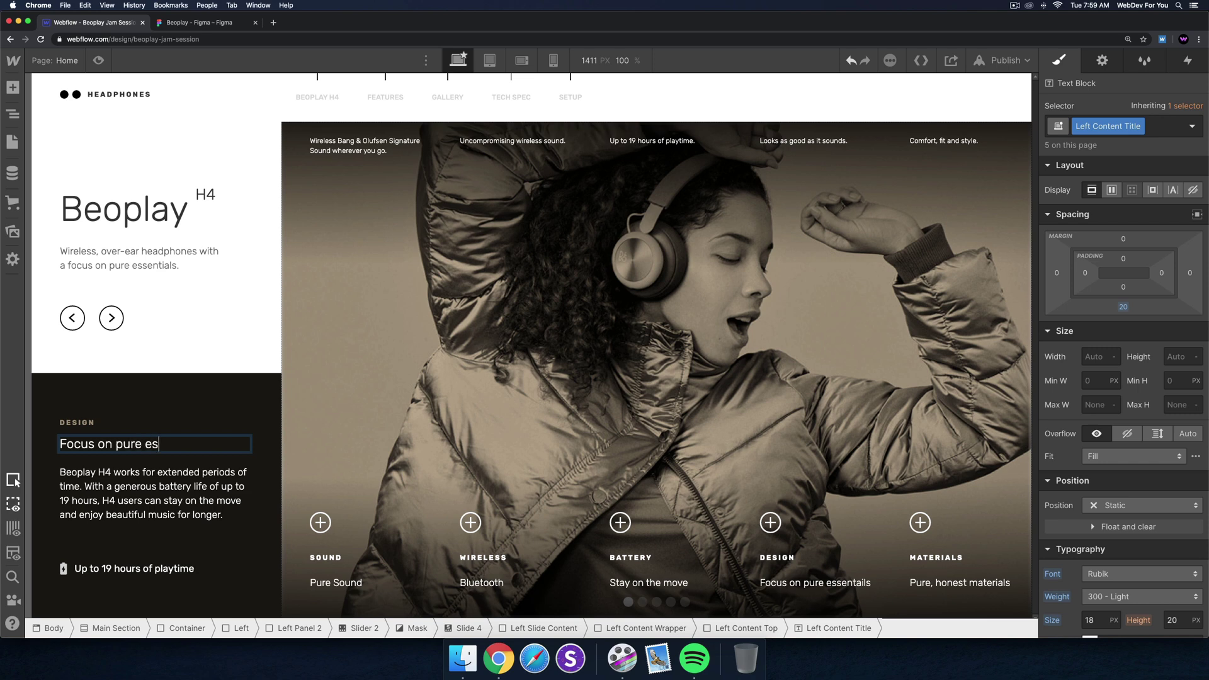
{"action": "type", "text": "sentials"}
{"action": "left_click", "coordinate": [120, 402]}
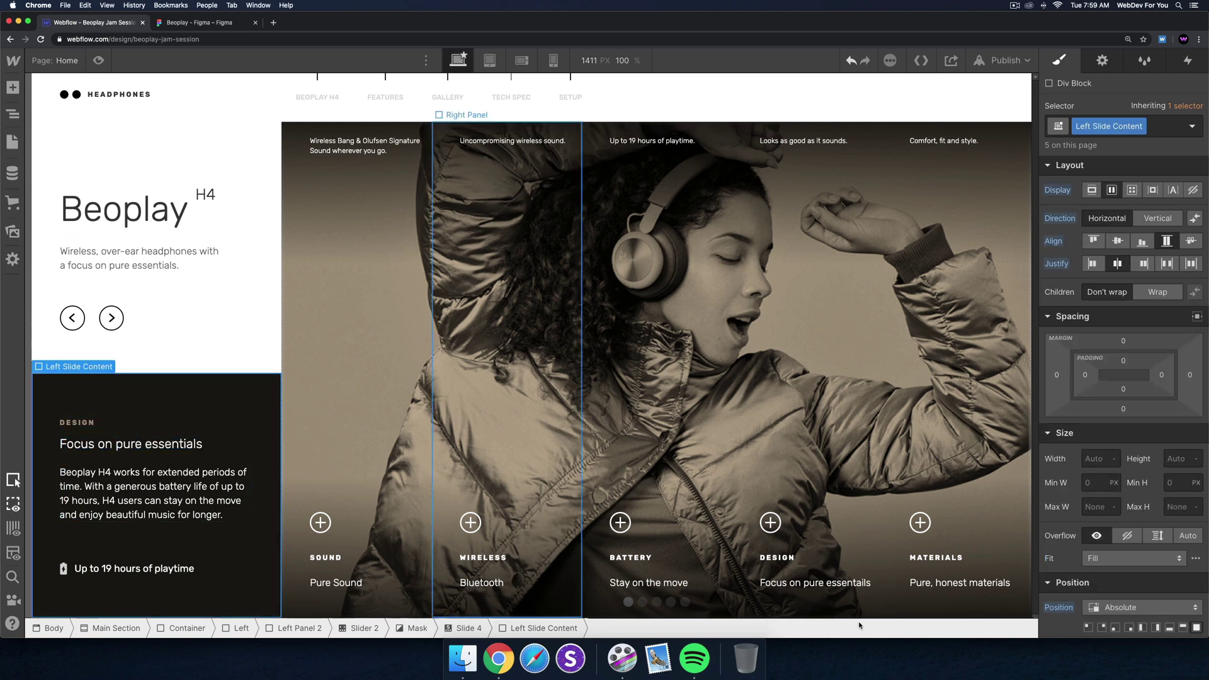
Correct the spelling of "essentials" in the text below the DESIGN heading of the fourth right panel.
{"action": "left_click", "coordinate": [860, 583]}
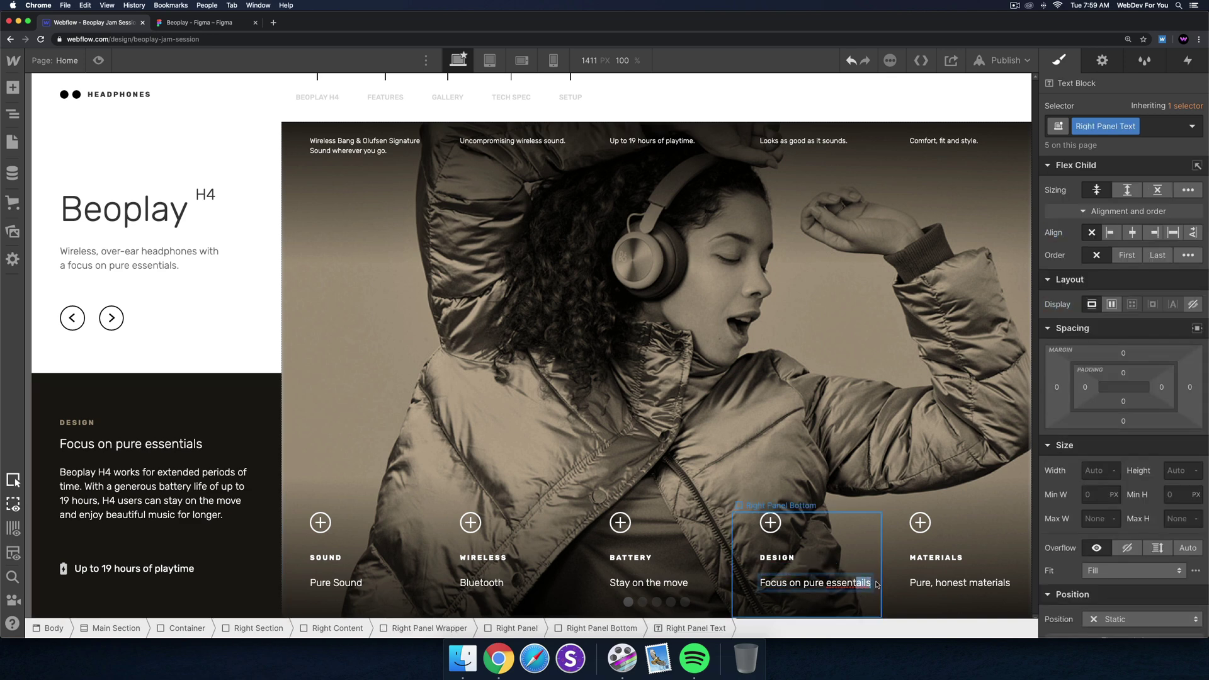
{"action": "type", "text": "ials"}
{"action": "left_click", "coordinate": [801, 549]}
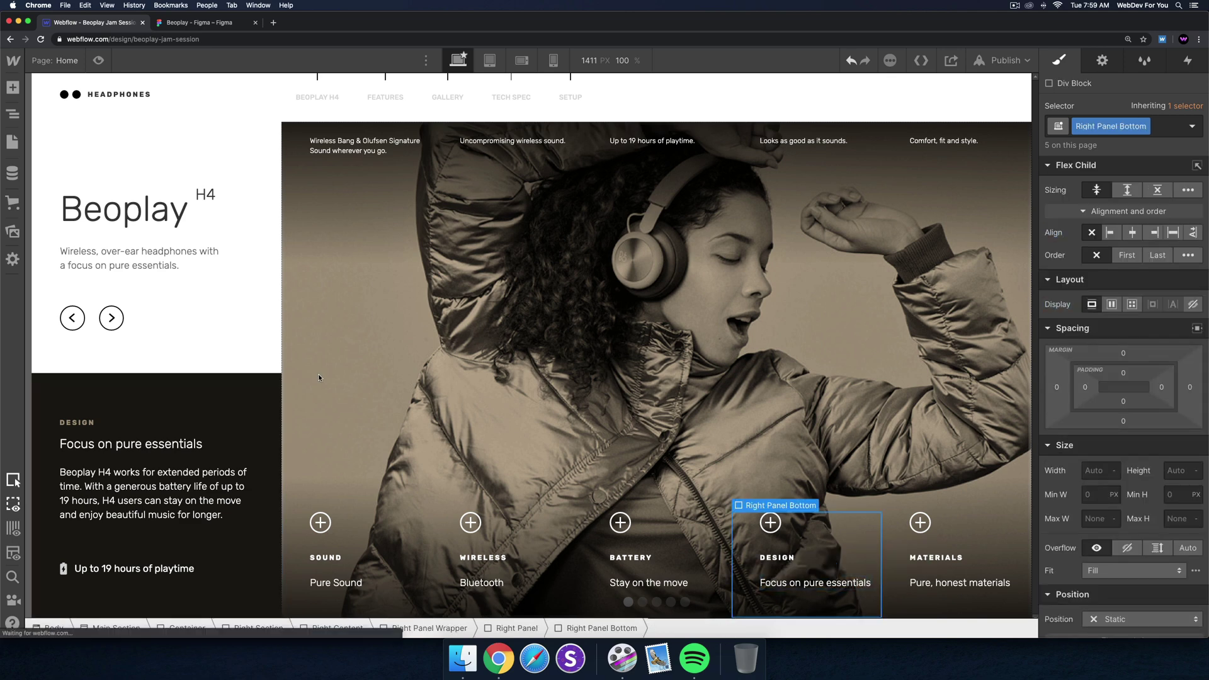
Bring up Slide 5 of the left slider and replace its small top label with "MATERIALS".
{"action": "left_click", "coordinate": [10, 117]}
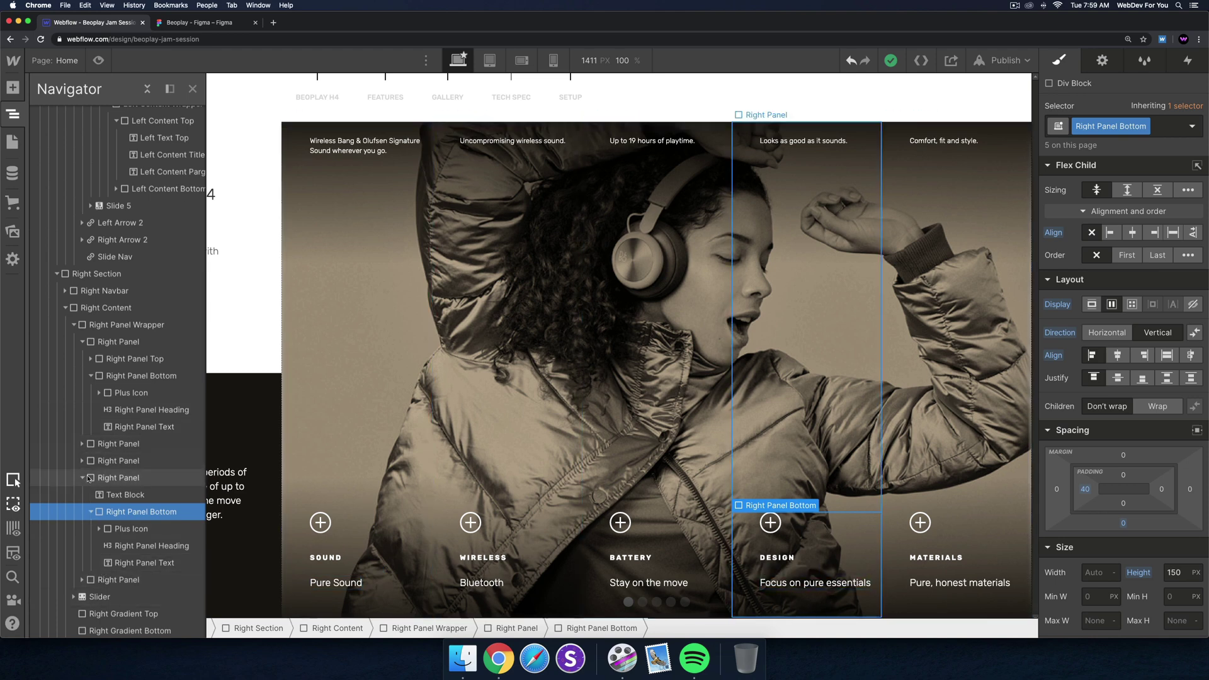
{"action": "left_click", "coordinate": [145, 440]}
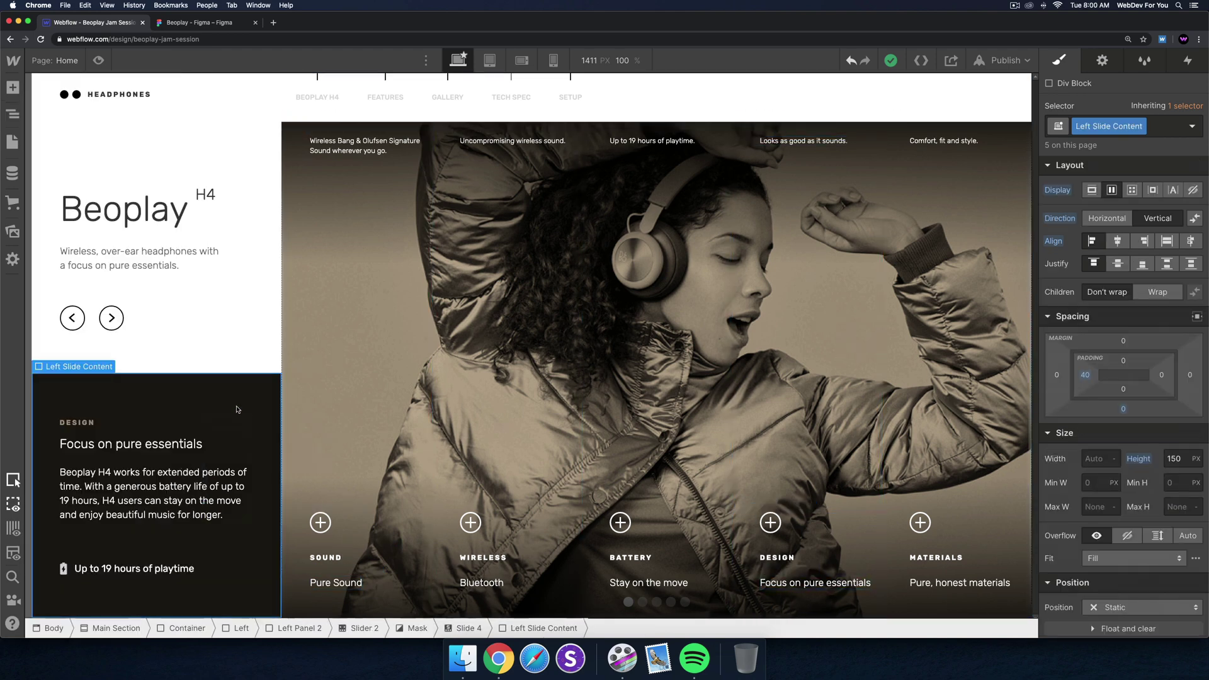
{"action": "left_click", "coordinate": [12, 114]}
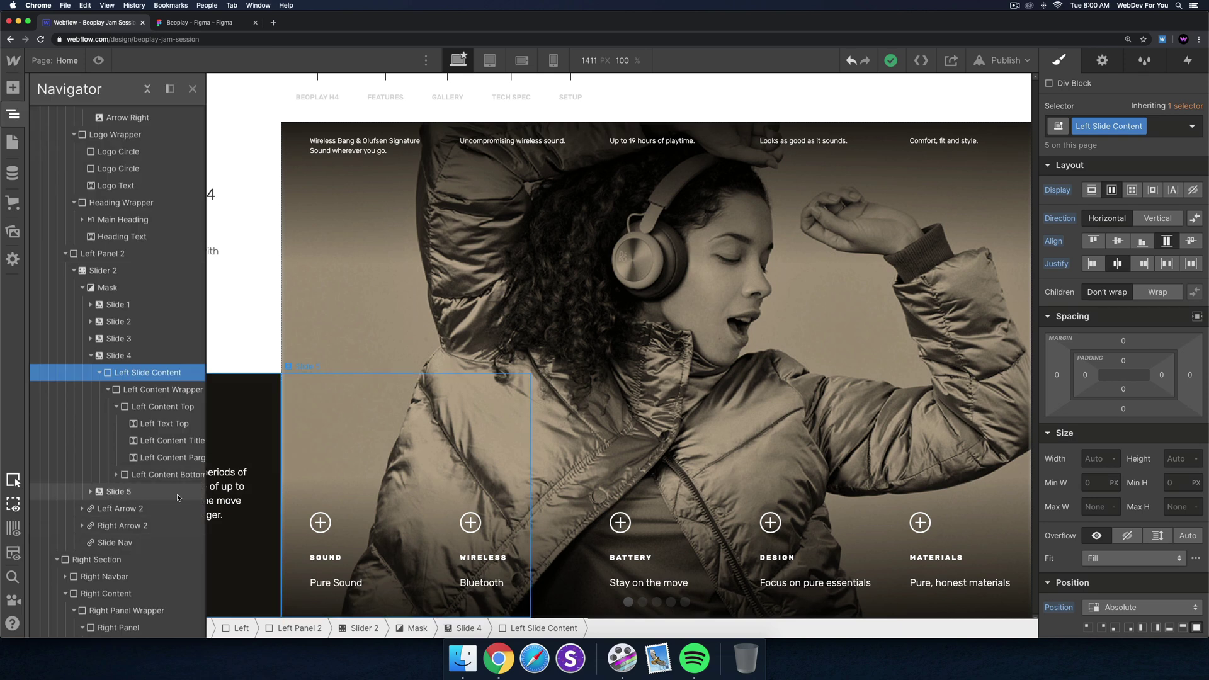
{"action": "left_click", "coordinate": [136, 440]}
{"action": "left_click", "coordinate": [84, 421]}
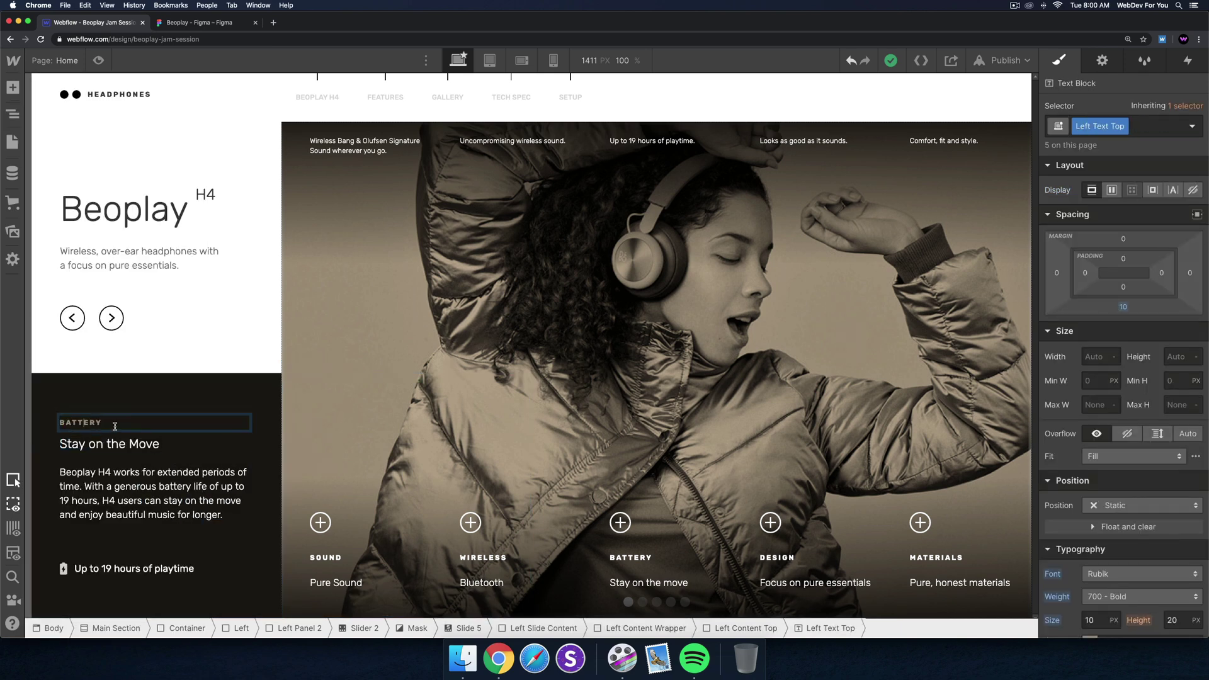
{"action": "double_click", "coordinate": [100, 424]}
{"action": "type", "text": "Ma"}
Replace the title text of Slide 5 with "Pure, honest materials".
{"action": "left_click", "coordinate": [135, 445]}
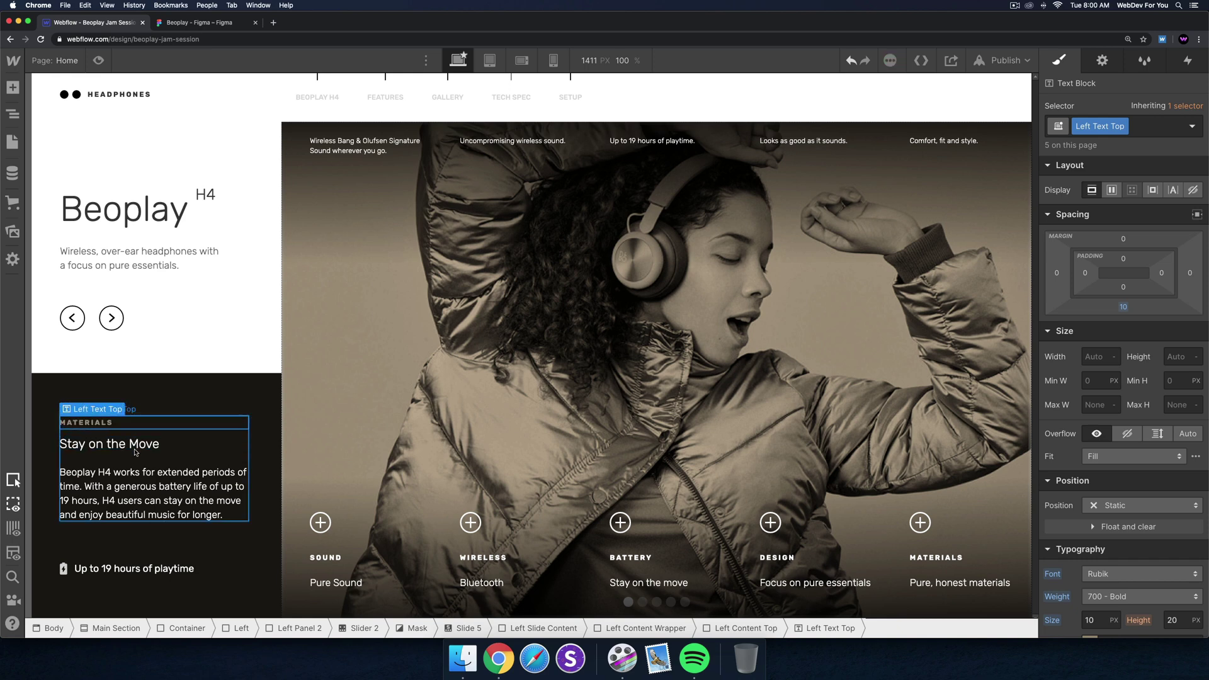
{"action": "double_click", "coordinate": [136, 445]}
{"action": "type", "text": "Pure, honest materials"}
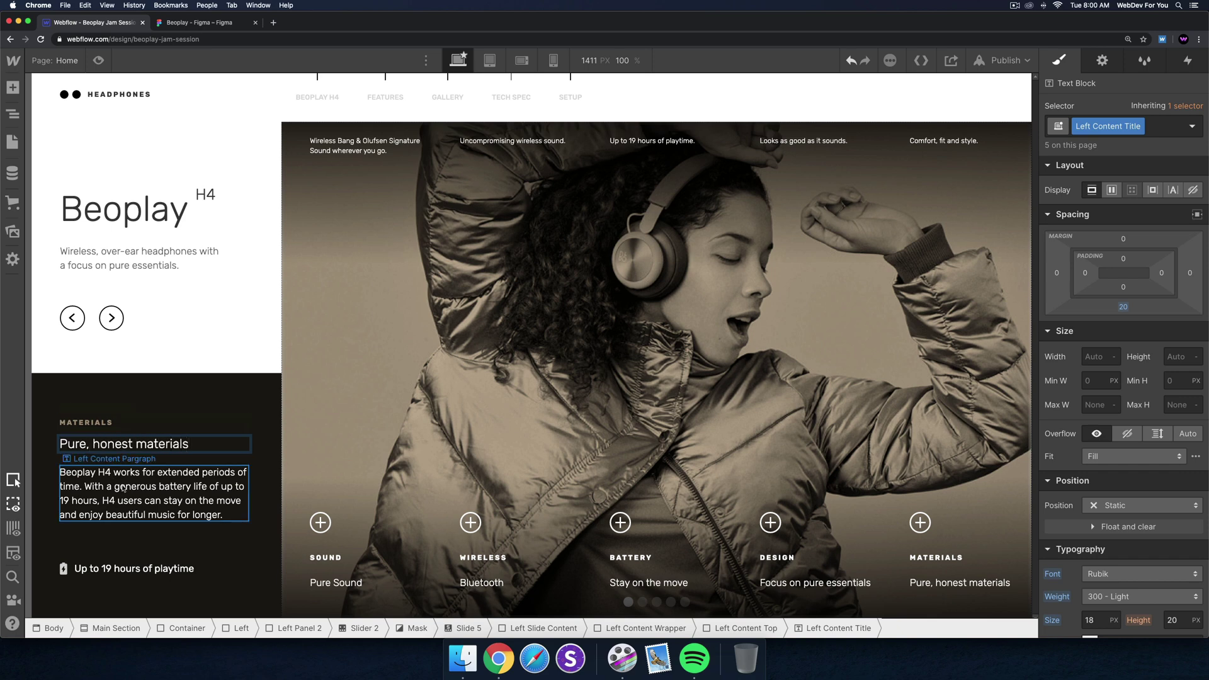
{"action": "left_click", "coordinate": [123, 488]}
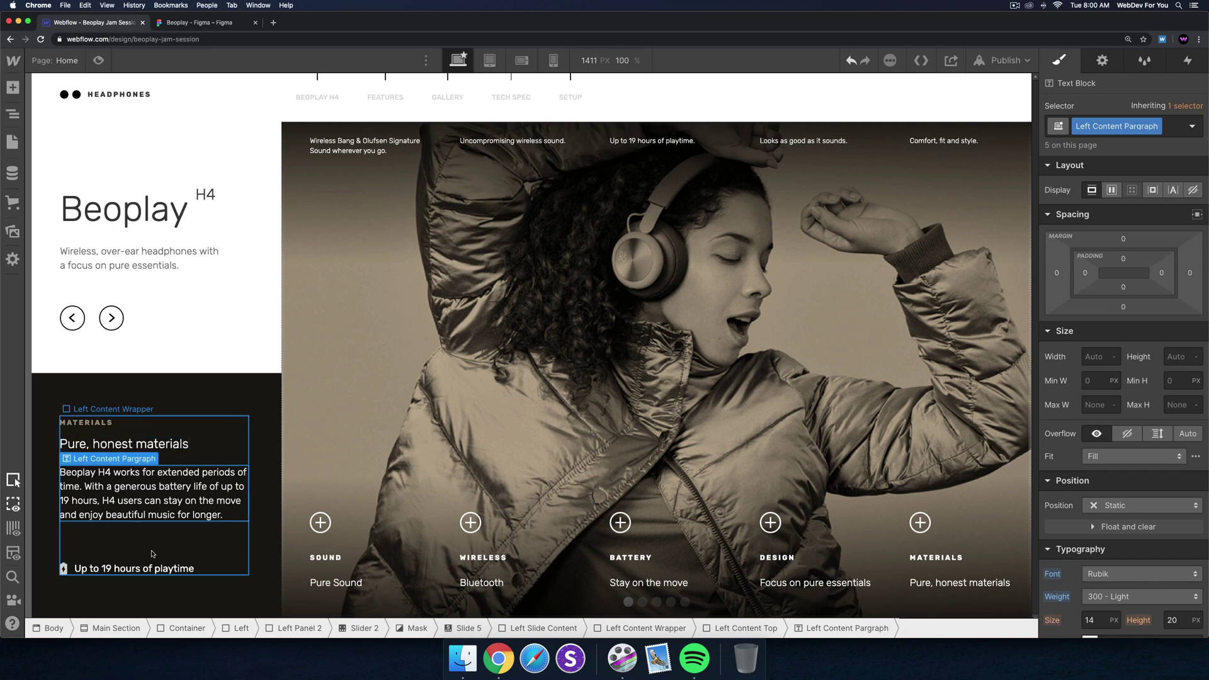
{"action": "left_click", "coordinate": [145, 566]}
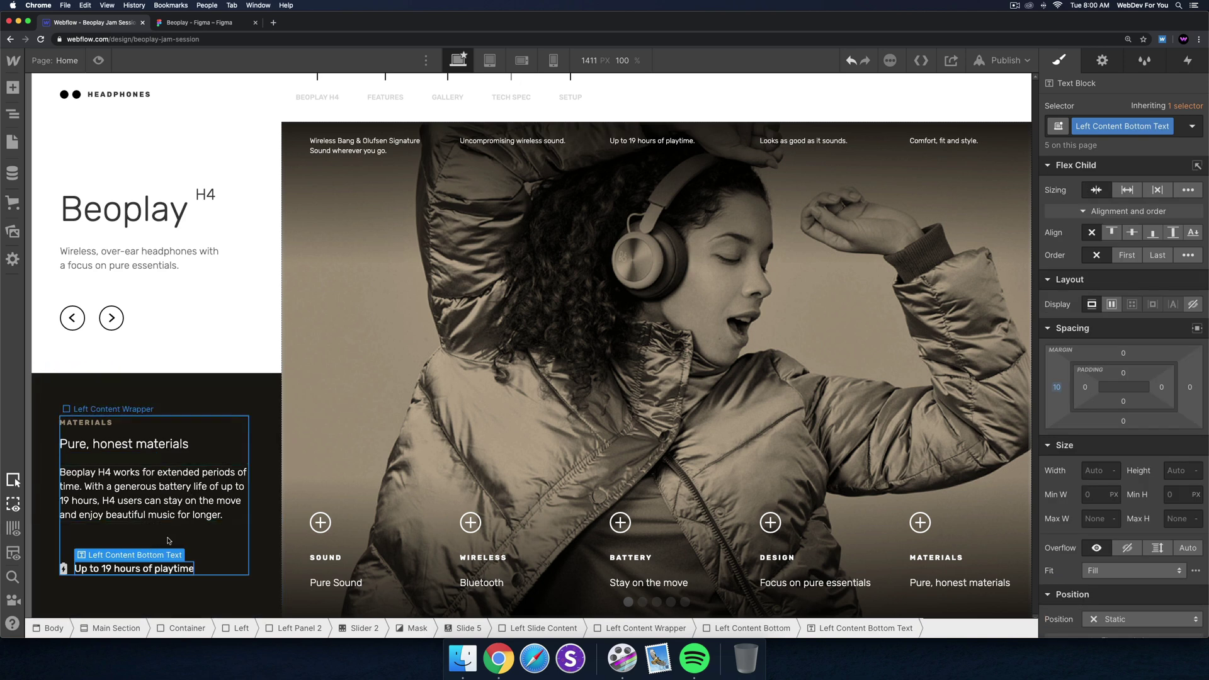
{"action": "left_click", "coordinate": [170, 536]}
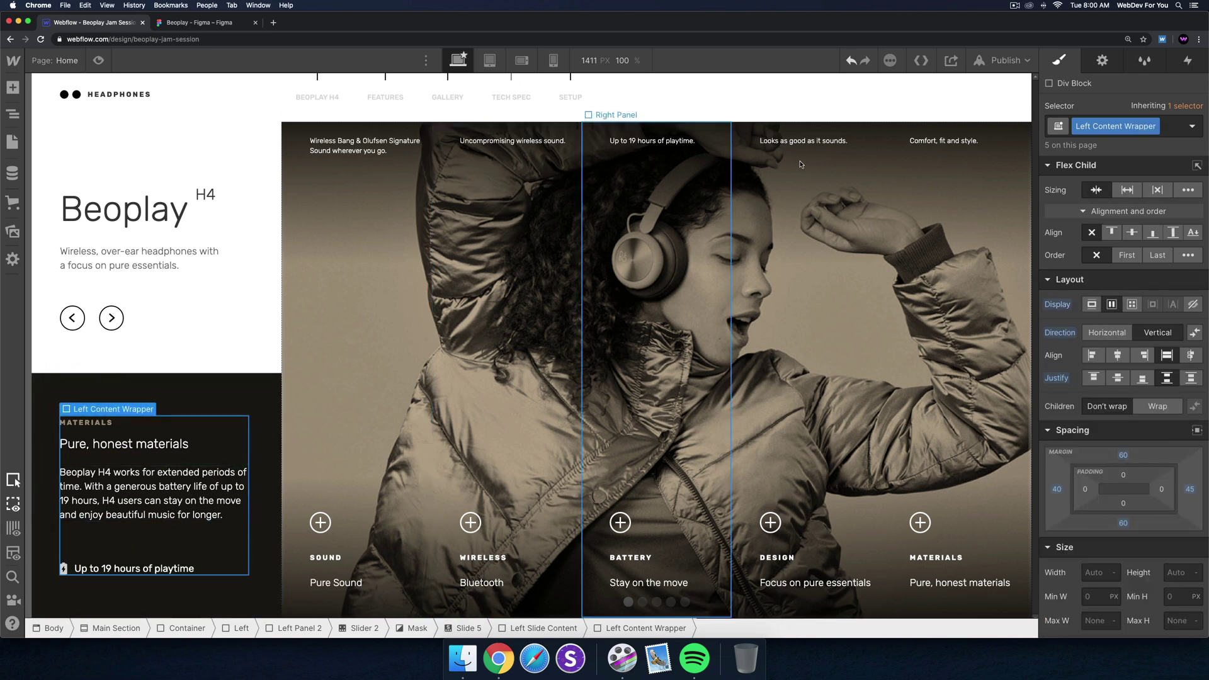
Resize both Slider Arrow Left and Slider Arrow Right to 30 px wide and 30 px high.
{"action": "left_click", "coordinate": [72, 317]}
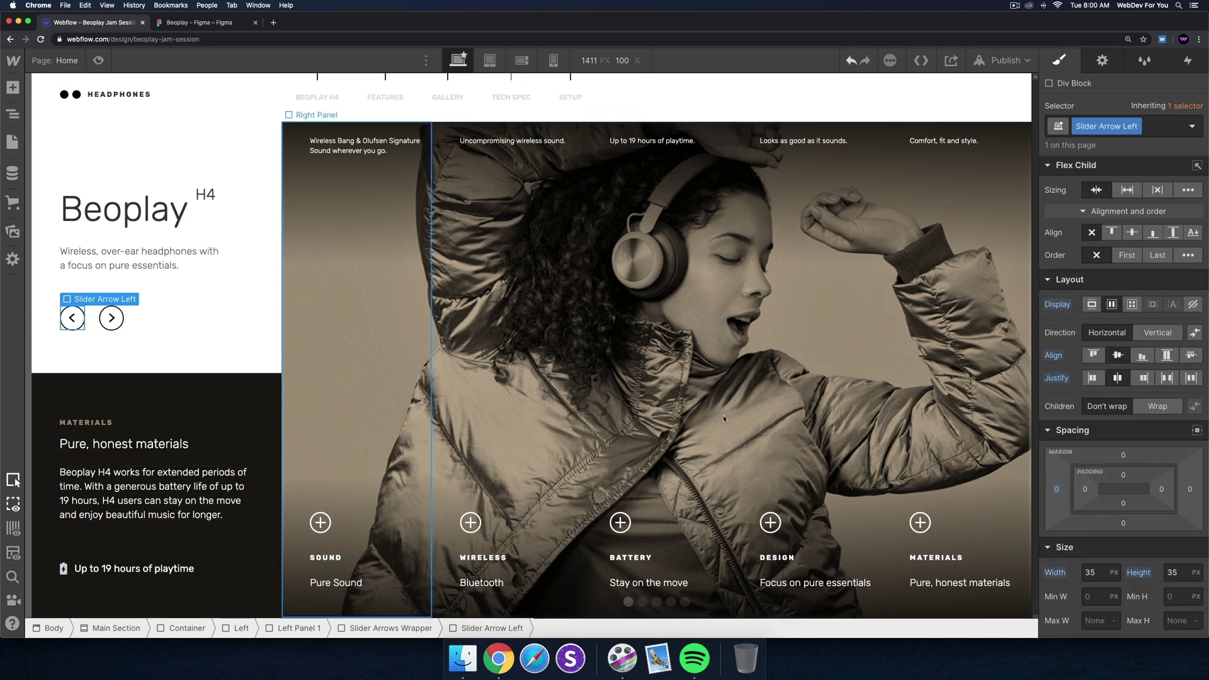
{"action": "type", "text": "30"}
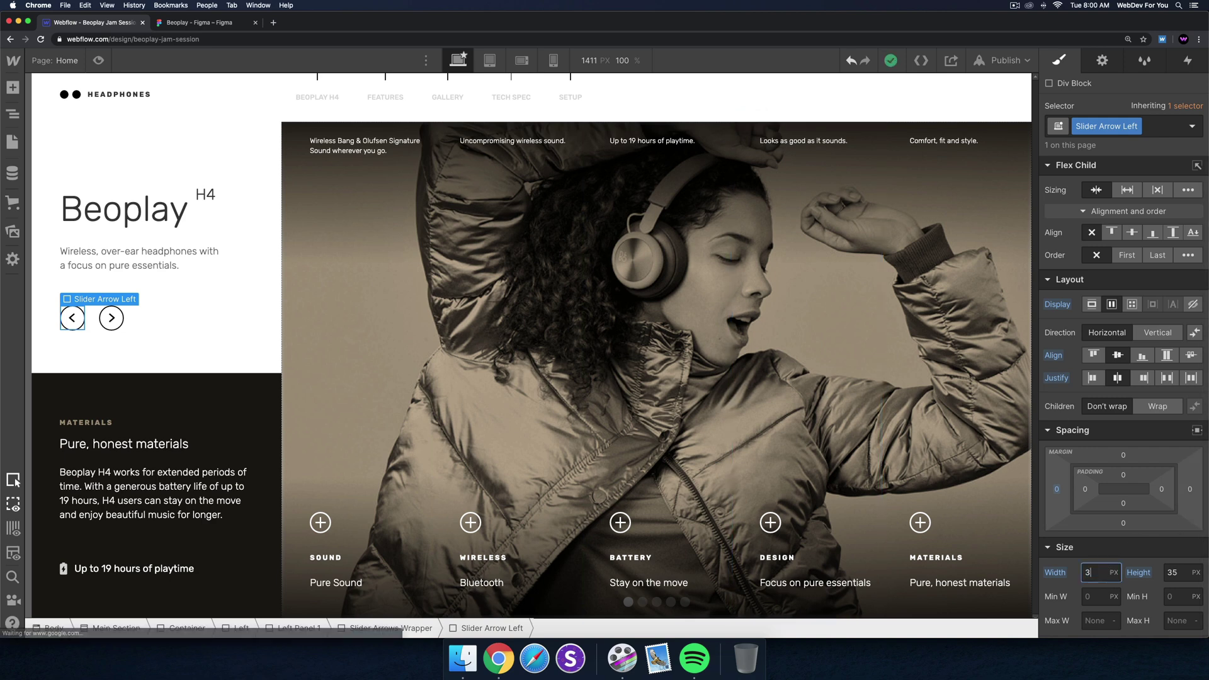
{"action": "key", "text": "Tab"}
{"action": "type", "text": "33"}
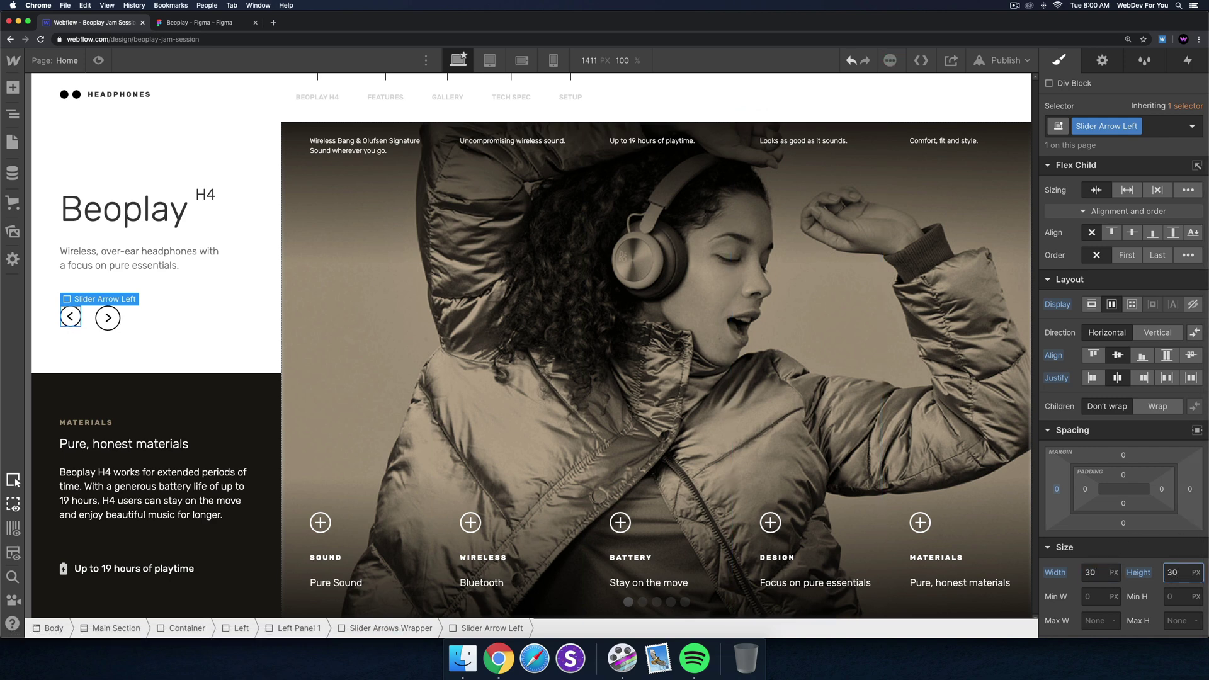
{"action": "left_click", "coordinate": [108, 317]}
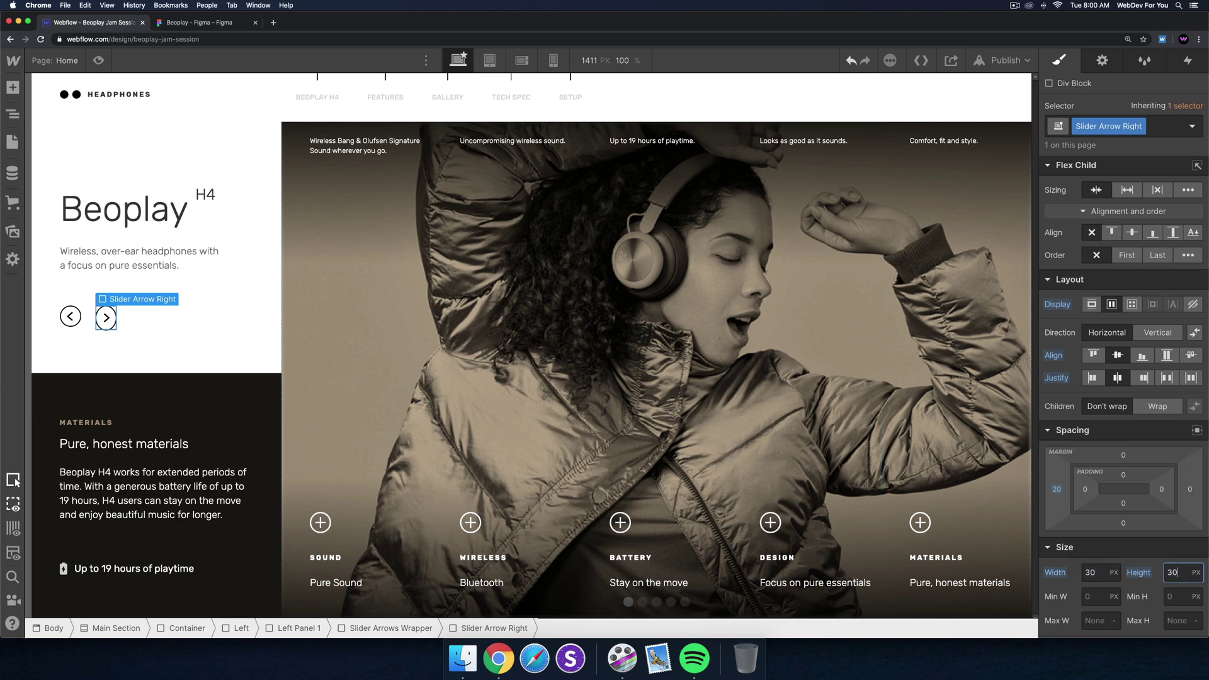
{"action": "left_click", "coordinate": [249, 324]}
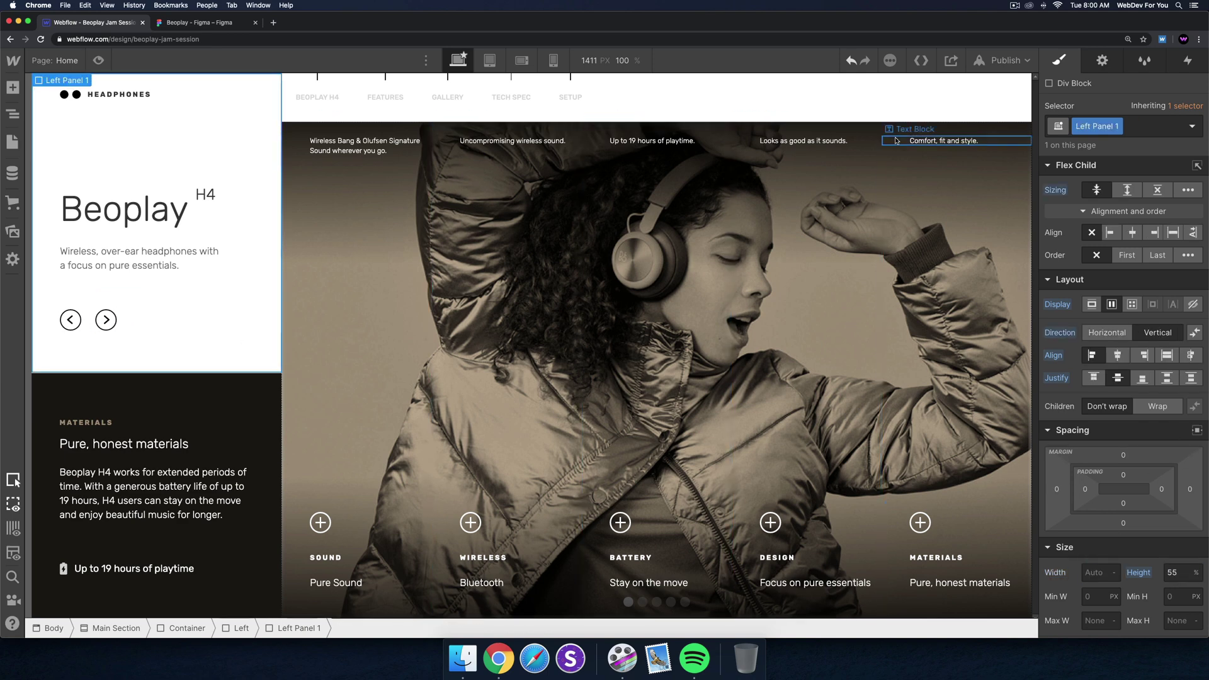
Publish the site to its webflow.io domain and open the published page.
{"action": "left_click", "coordinate": [1006, 60]}
{"action": "left_click", "coordinate": [933, 235]}
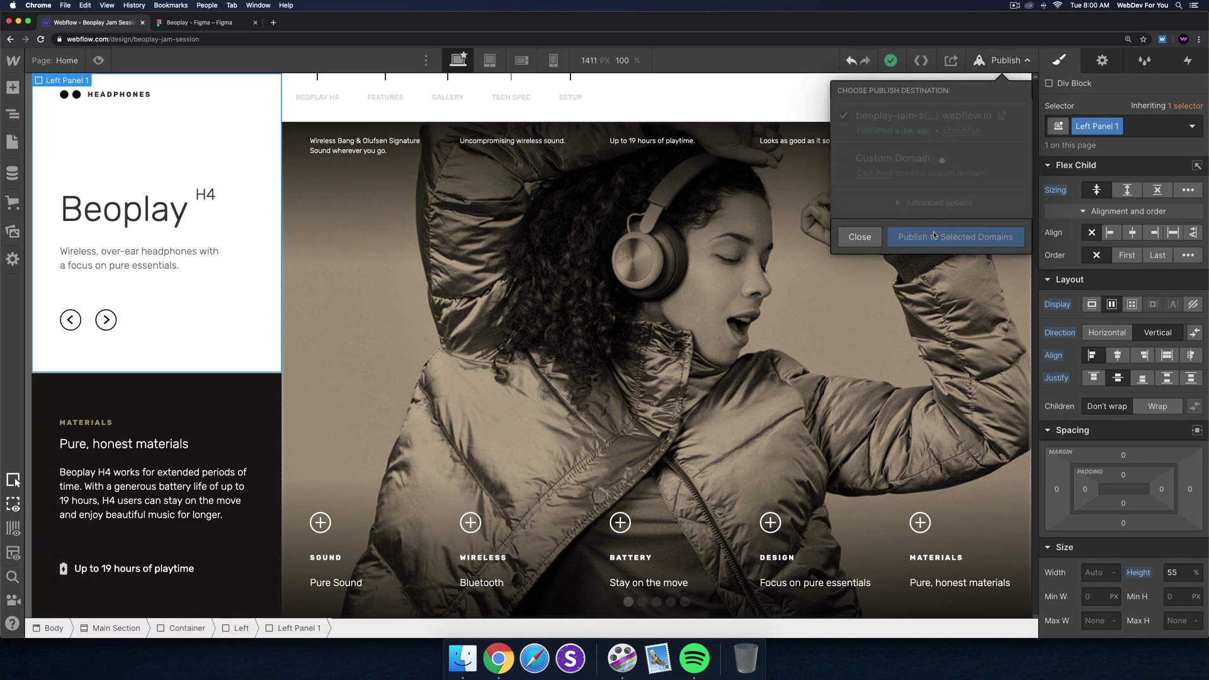
{"action": "left_click", "coordinate": [1001, 117]}
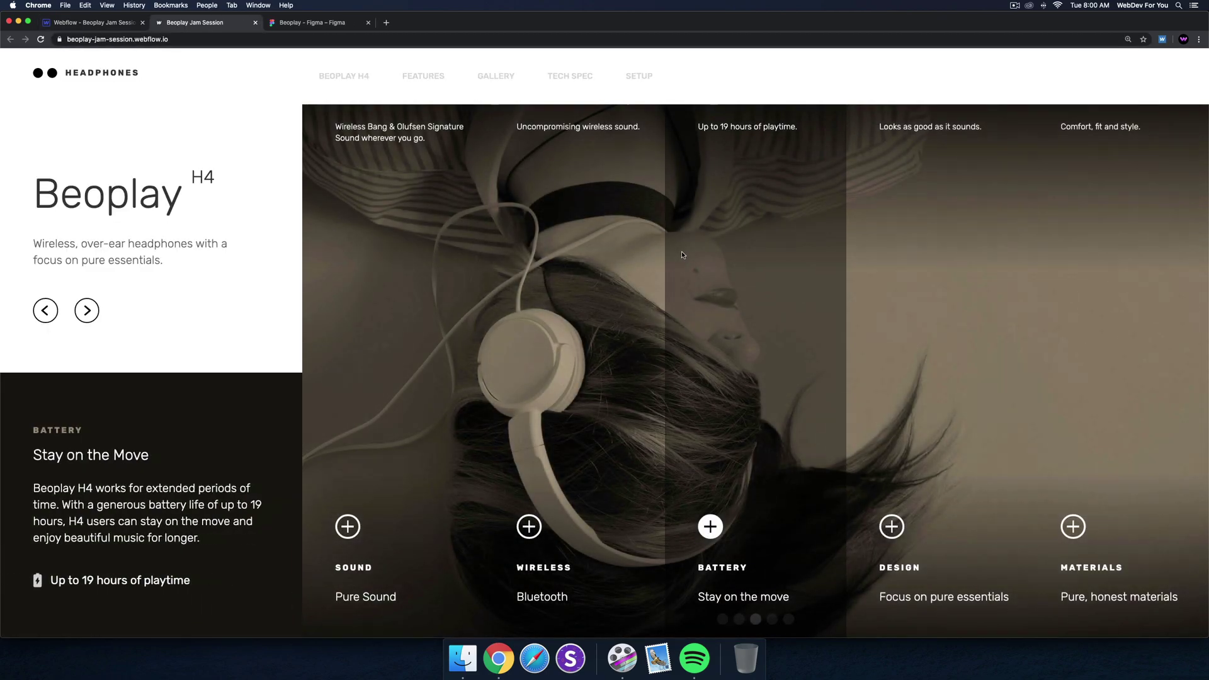
Switch back and forth through the five right panels of the published page to examine how the left slider's text and the background images change.
{"action": "left_click", "coordinate": [518, 341]}
{"action": "left_click", "coordinate": [390, 340]}
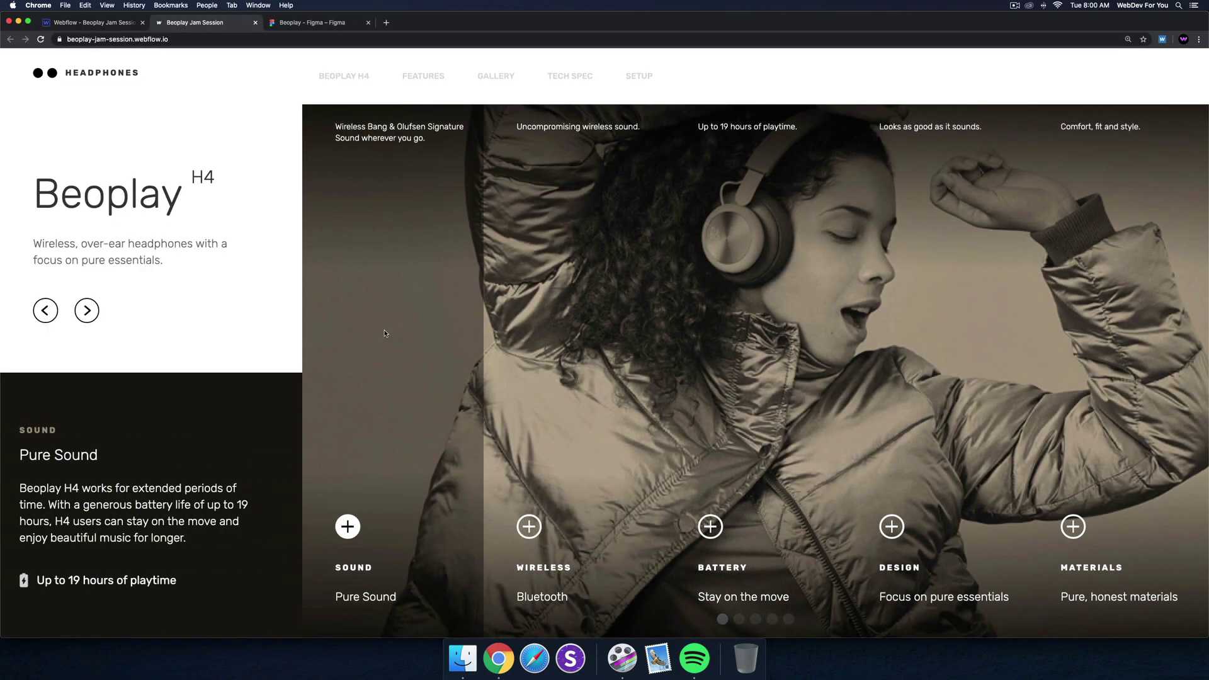
{"action": "left_click", "coordinate": [558, 329]}
{"action": "left_click", "coordinate": [756, 324]}
{"action": "left_click", "coordinate": [940, 321]}
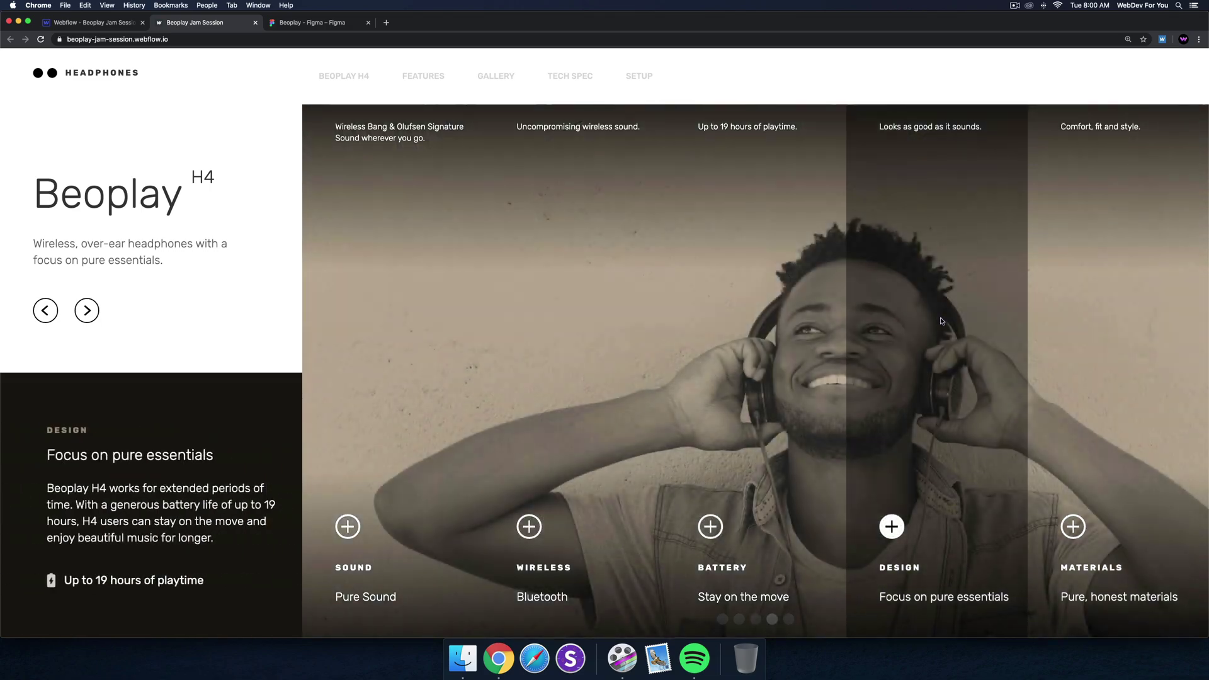
{"action": "left_click", "coordinate": [1157, 319]}
{"action": "left_click", "coordinate": [923, 320]}
{"action": "left_click", "coordinate": [749, 325]}
{"action": "left_click", "coordinate": [540, 334]}
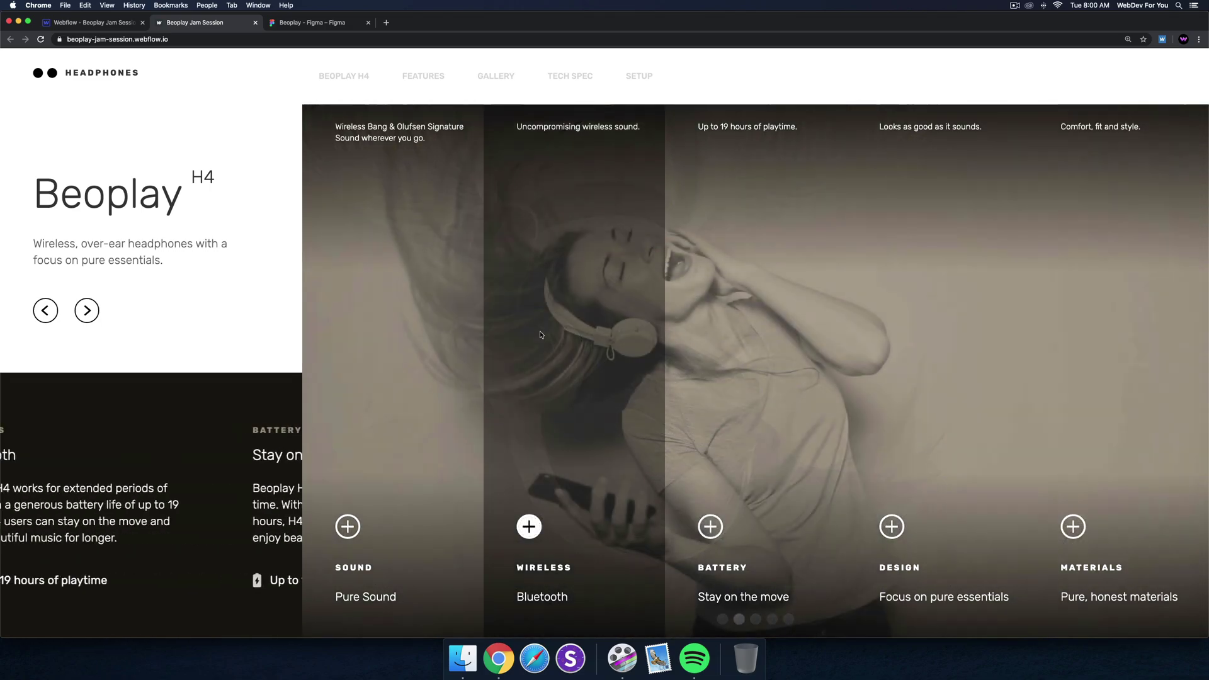
{"action": "left_click", "coordinate": [390, 337]}
{"action": "left_click", "coordinate": [548, 332]}
{"action": "left_click", "coordinate": [752, 327]}
{"action": "left_click", "coordinate": [939, 325]}
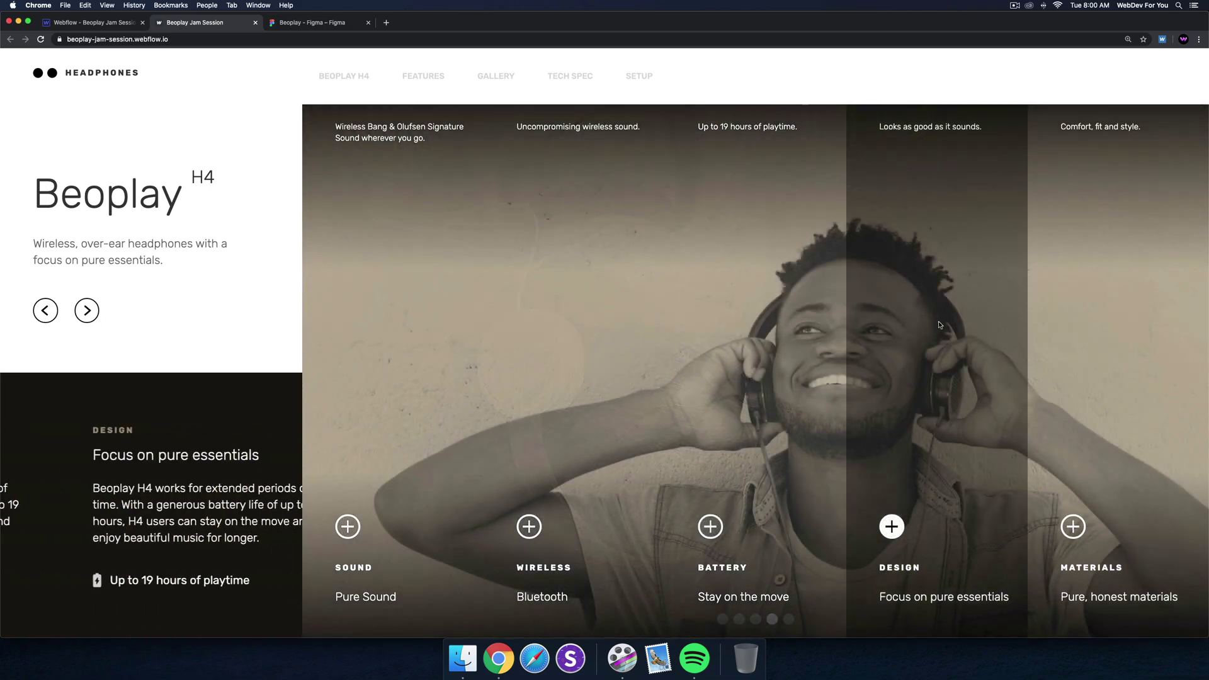
{"action": "left_click", "coordinate": [1098, 315]}
{"action": "left_click", "coordinate": [752, 283]}
{"action": "left_click", "coordinate": [554, 220]}
{"action": "left_click", "coordinate": [391, 157]}
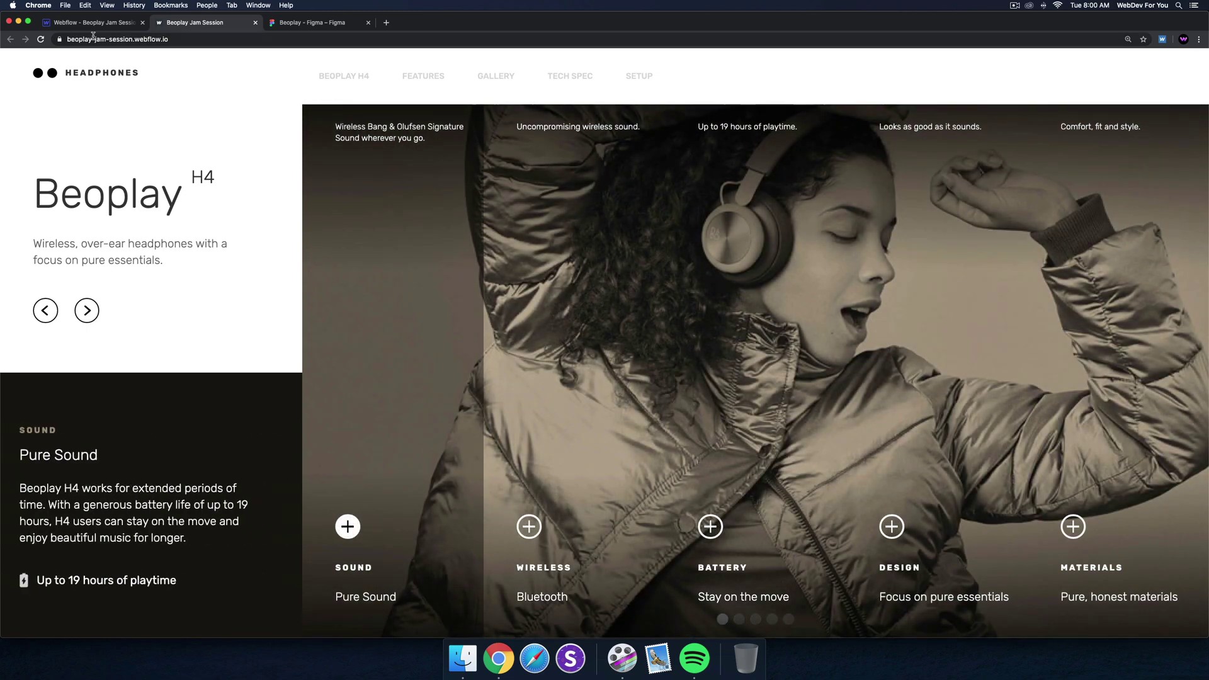
Switch back to the Webflow Designer and set Slider 2's animation to Cross Fade with a duration of 200 ms.
{"action": "left_click", "coordinate": [92, 23]}
{"action": "left_click", "coordinate": [143, 389]}
{"action": "left_click", "coordinate": [157, 405]}
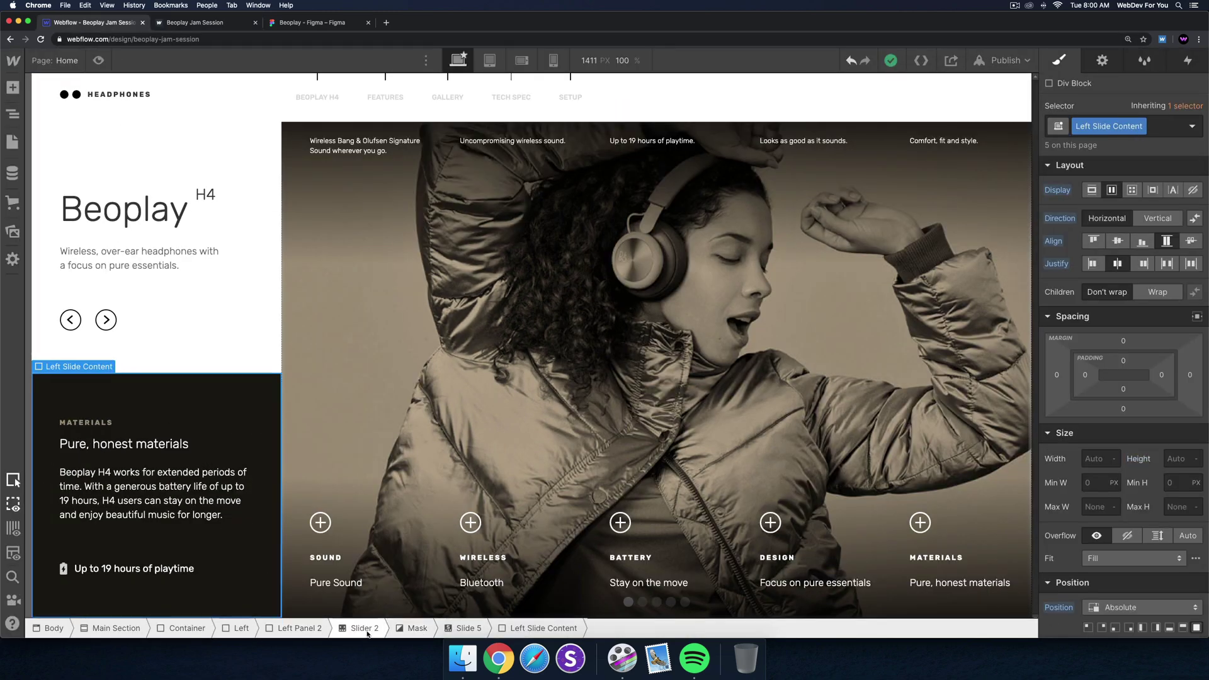
{"action": "left_click", "coordinate": [365, 628]}
{"action": "left_click", "coordinate": [1102, 60]}
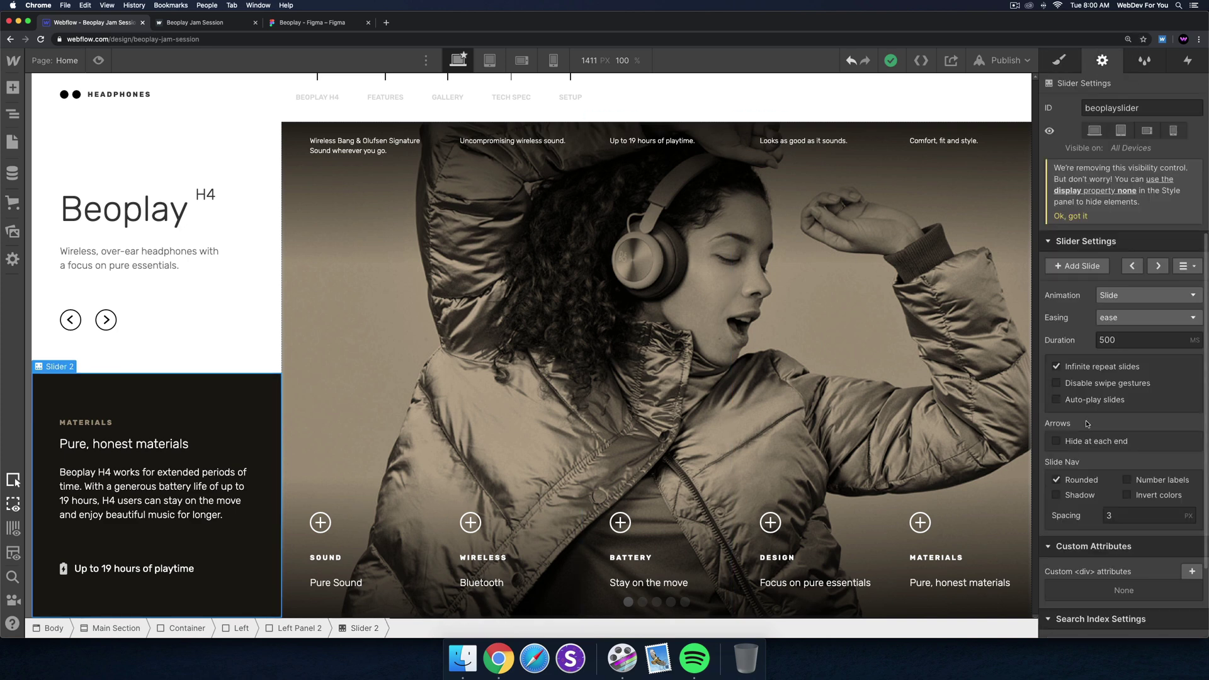
{"action": "left_click", "coordinate": [1113, 296]}
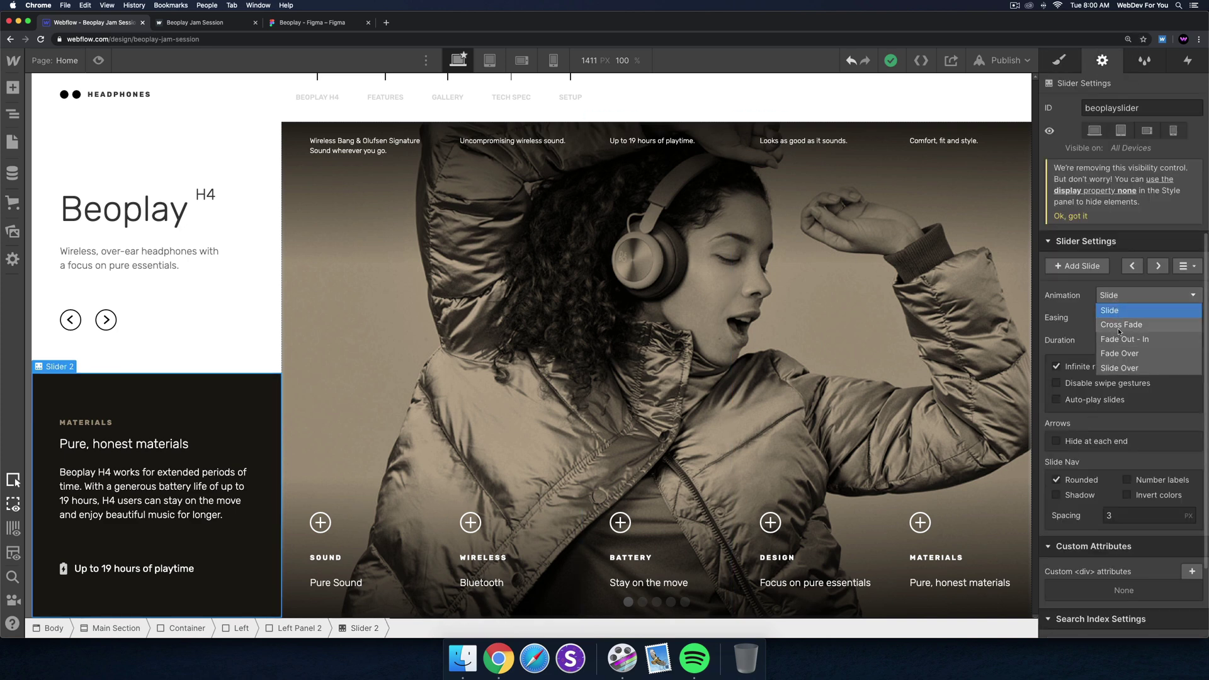
{"action": "left_click", "coordinate": [1119, 325]}
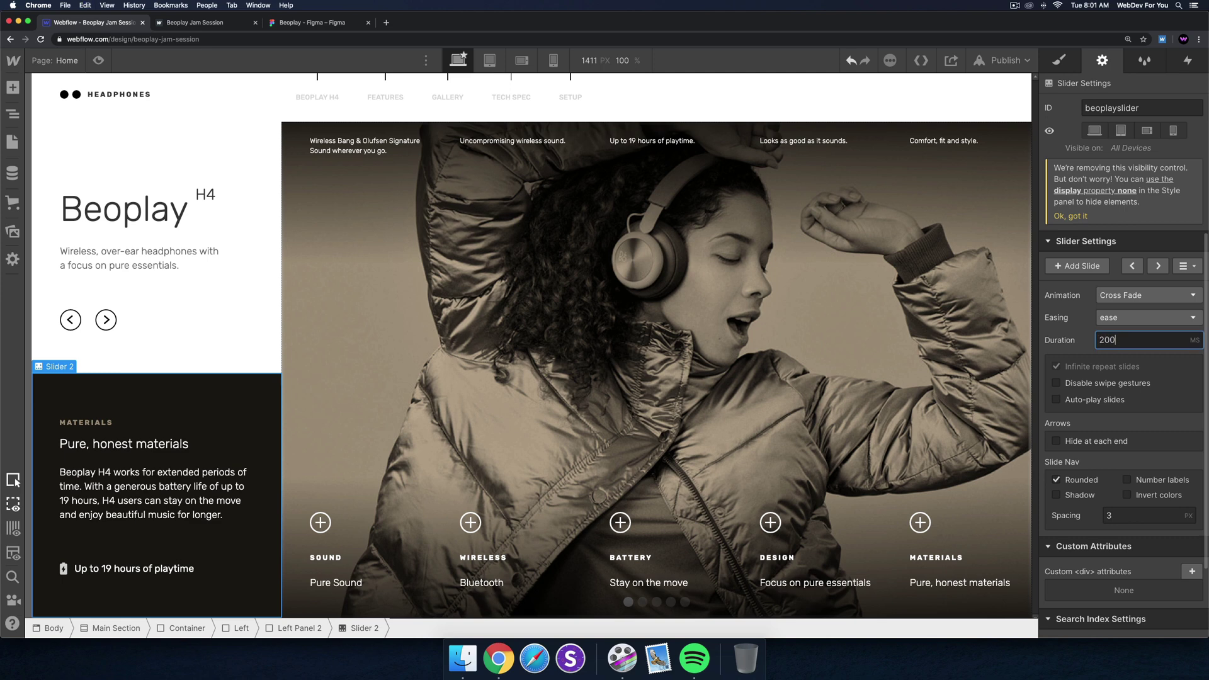
Compare the settings of Slider 2 and the right section's Slider, and set the right Slider's duration to 200 ms.
{"action": "left_click", "coordinate": [13, 114]}
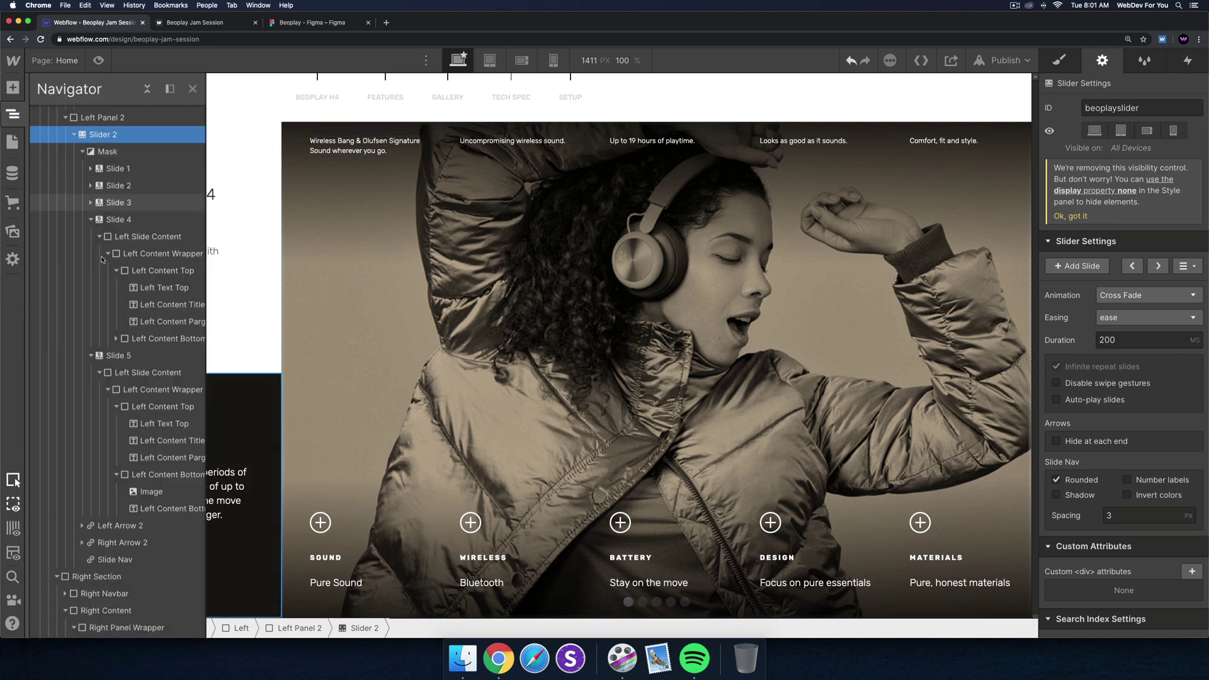
{"action": "left_click", "coordinate": [13, 114]}
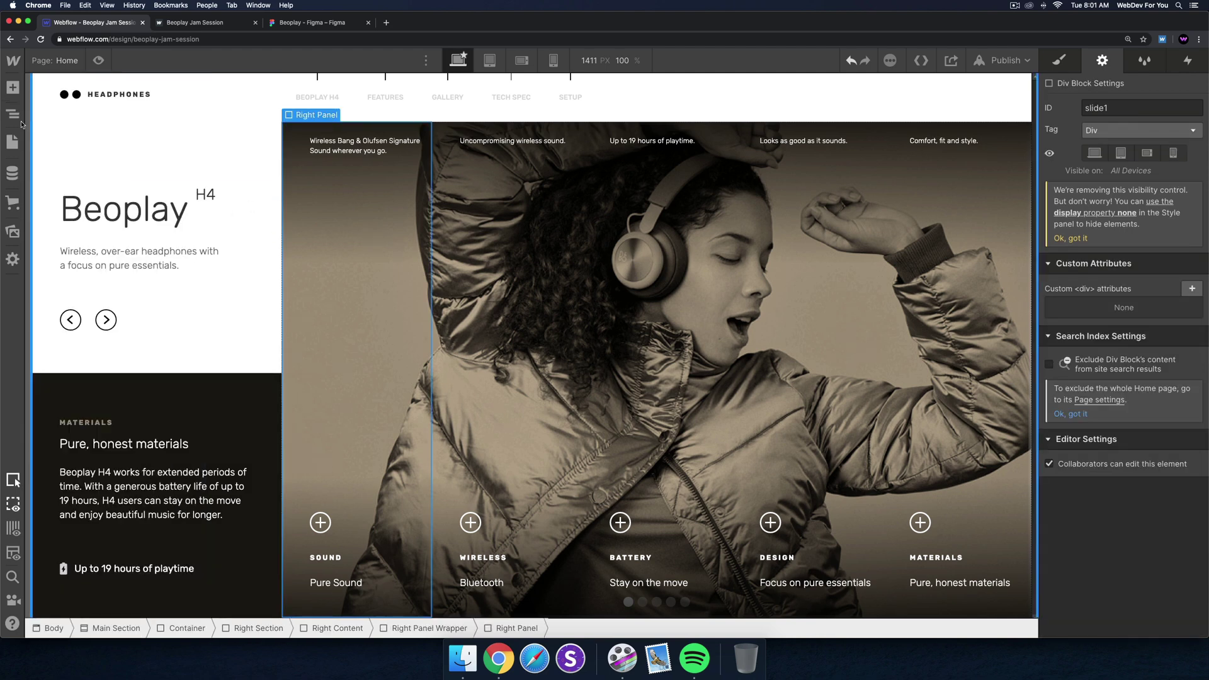
{"action": "left_click", "coordinate": [13, 114]}
{"action": "scroll", "coordinate": [95, 409], "scroll_direction": "down", "scroll_amount": 1}
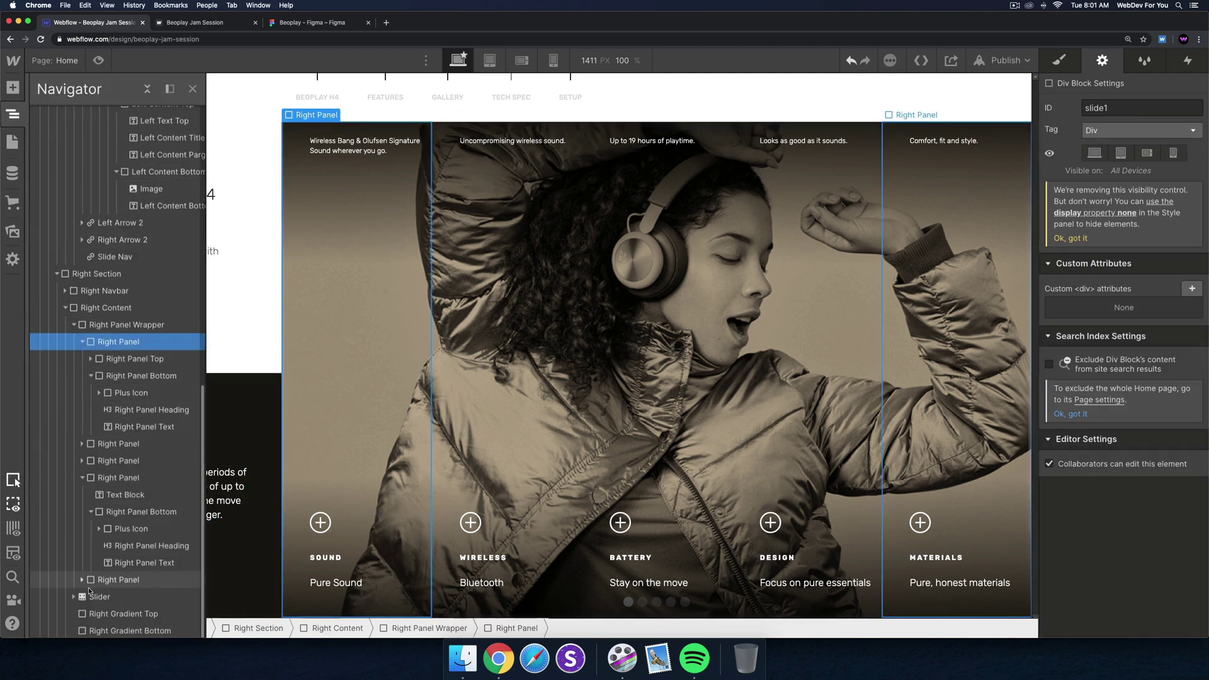
{"action": "left_click", "coordinate": [94, 595]}
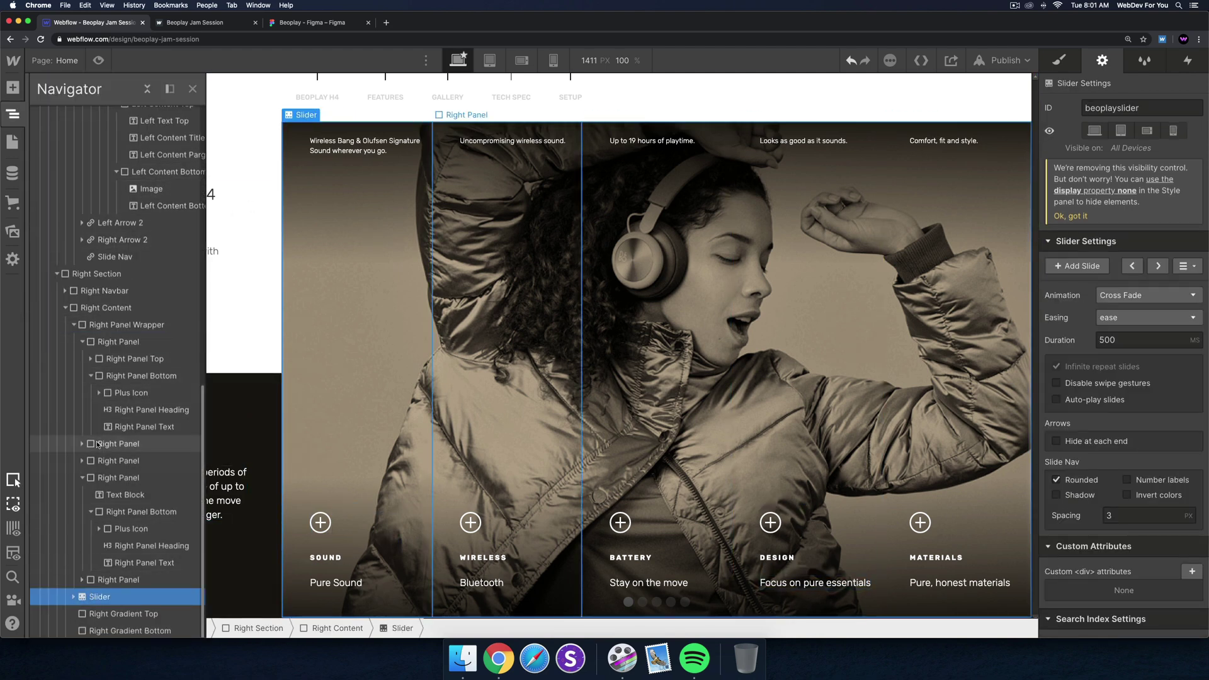
{"action": "scroll", "coordinate": [101, 440], "scroll_direction": "up", "scroll_amount": 10}
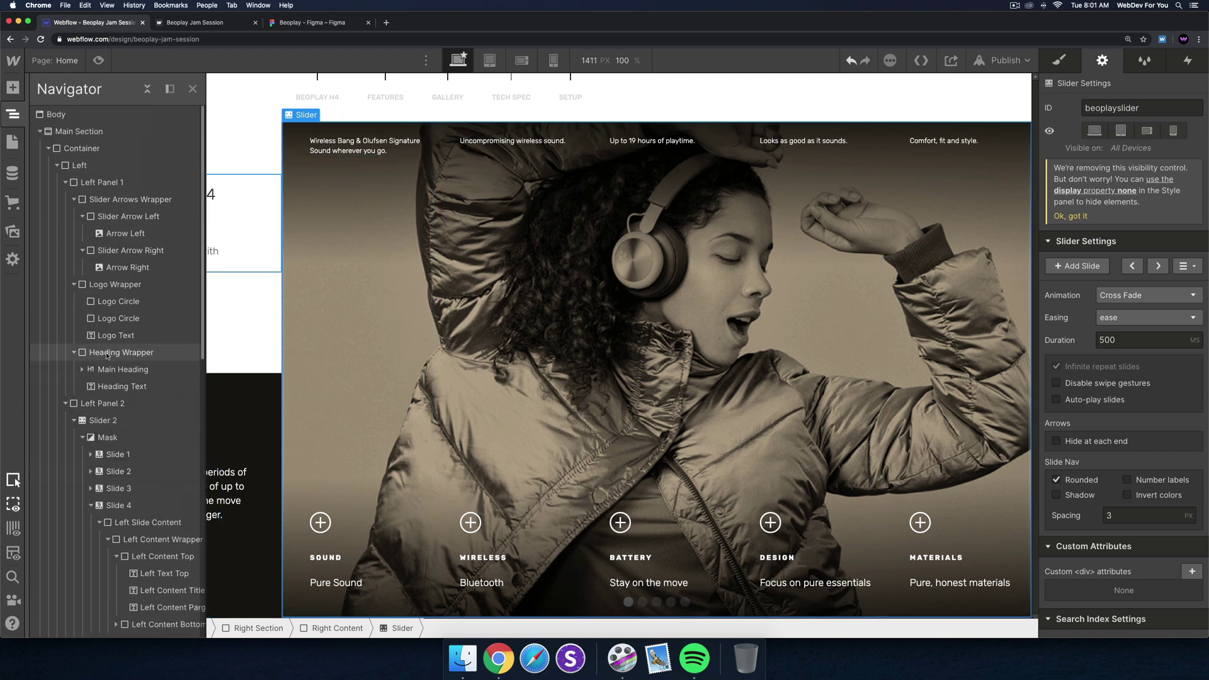
{"action": "left_click", "coordinate": [102, 421]}
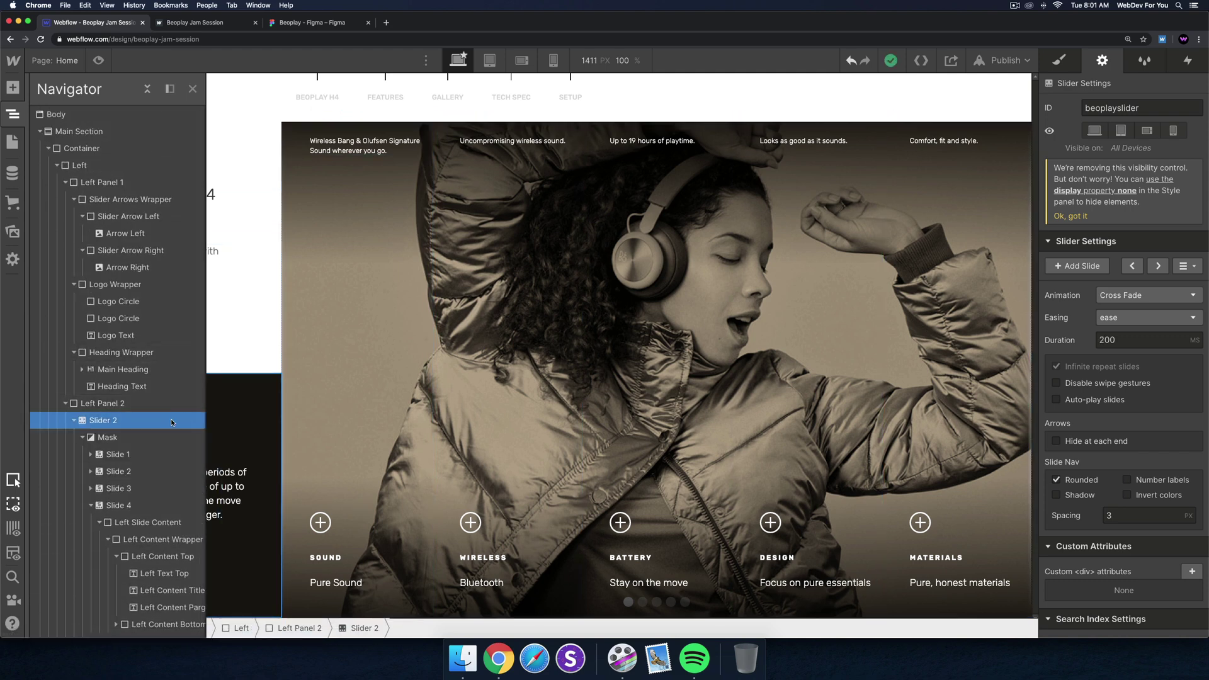
{"action": "scroll", "coordinate": [109, 398], "scroll_direction": "down", "scroll_amount": 10}
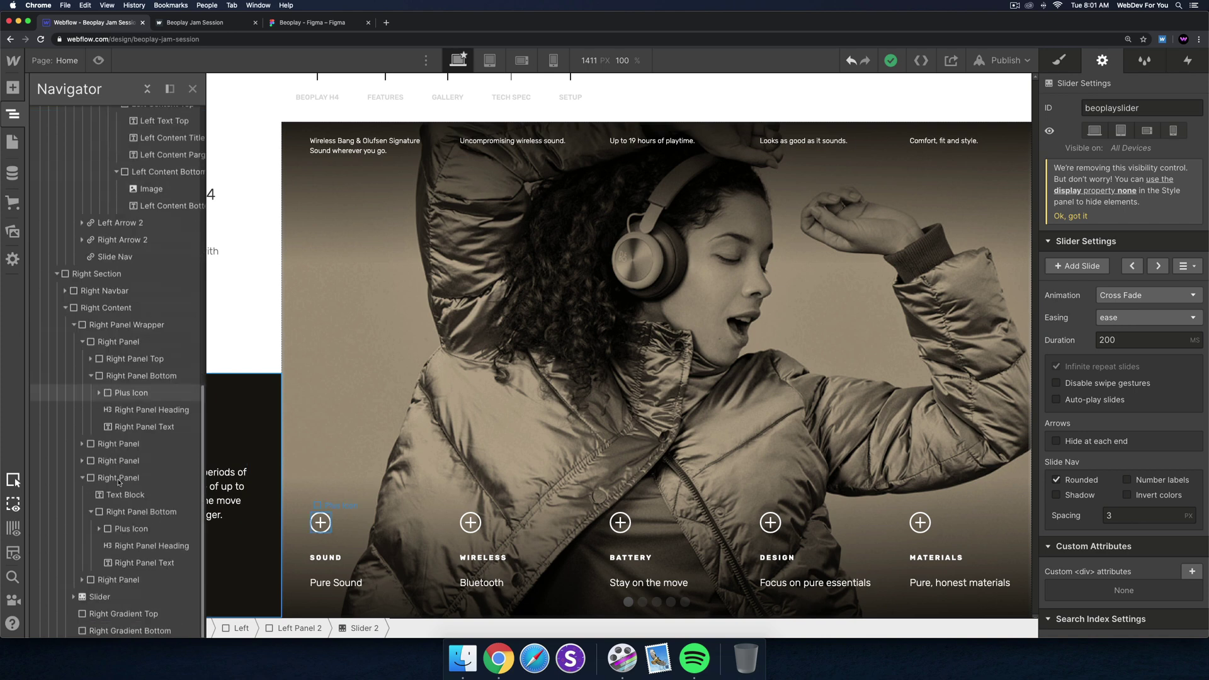
{"action": "left_click", "coordinate": [113, 598]}
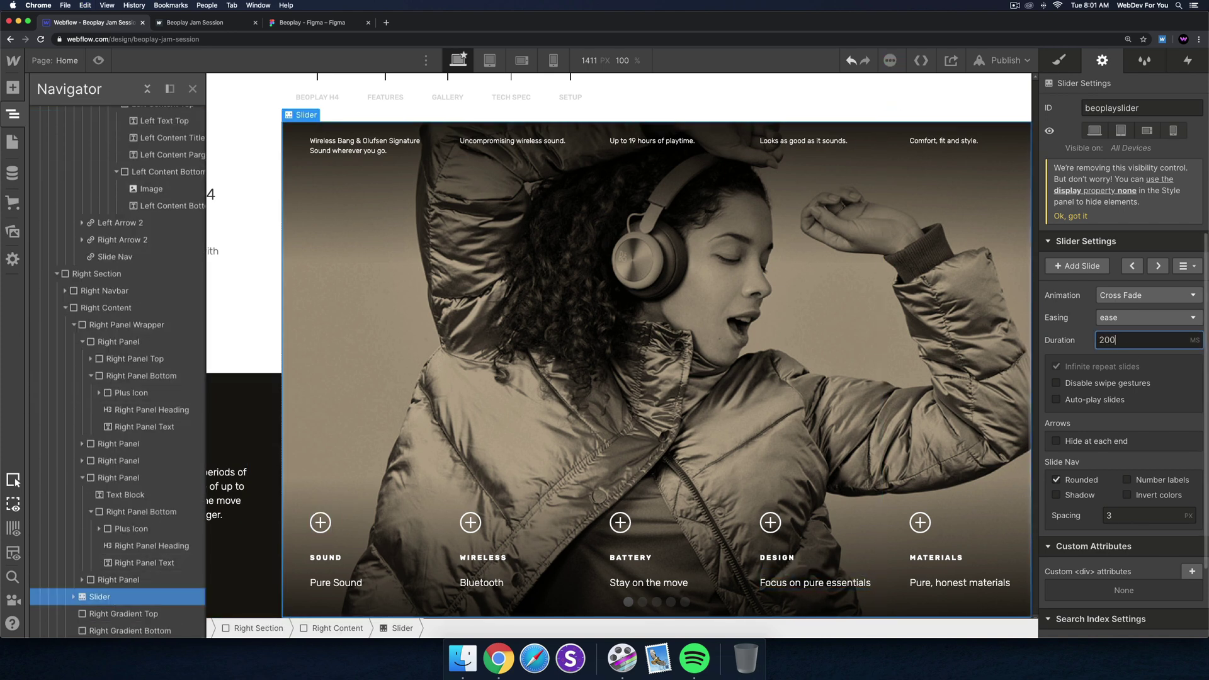
{"action": "left_click", "coordinate": [700, 247]}
Publish the site to its webflow.io domain and open the live page to check the slider transitions.
{"action": "left_click", "coordinate": [1006, 60]}
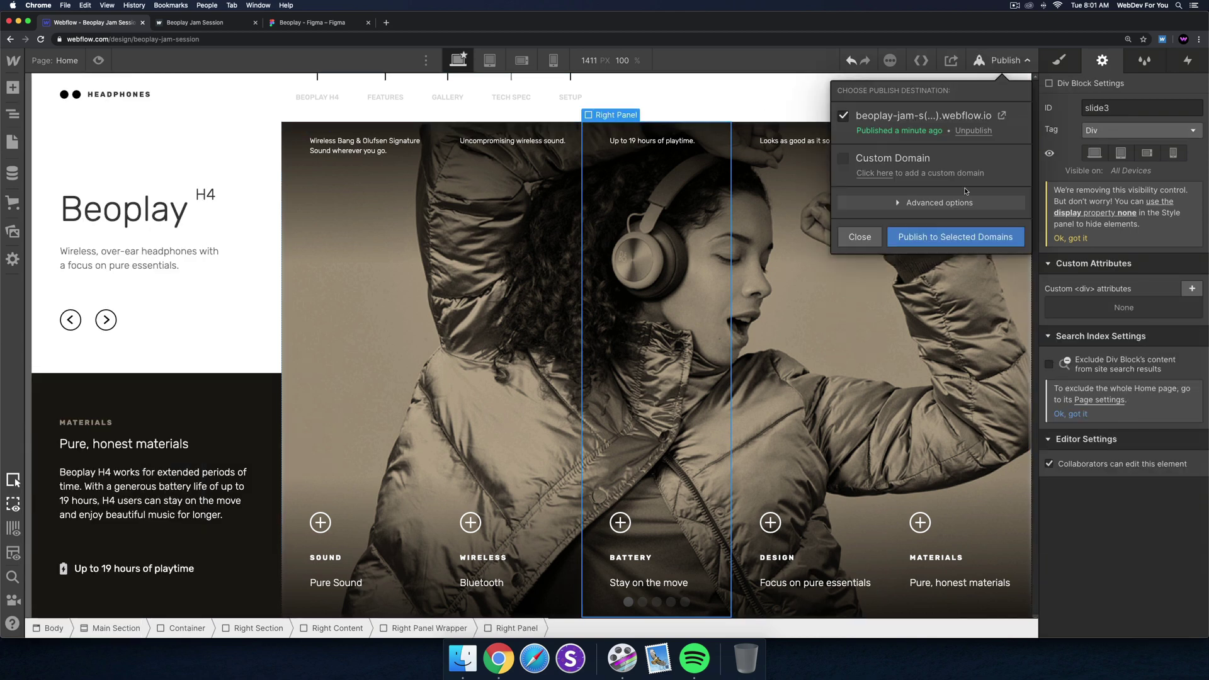
{"action": "left_click", "coordinate": [952, 238]}
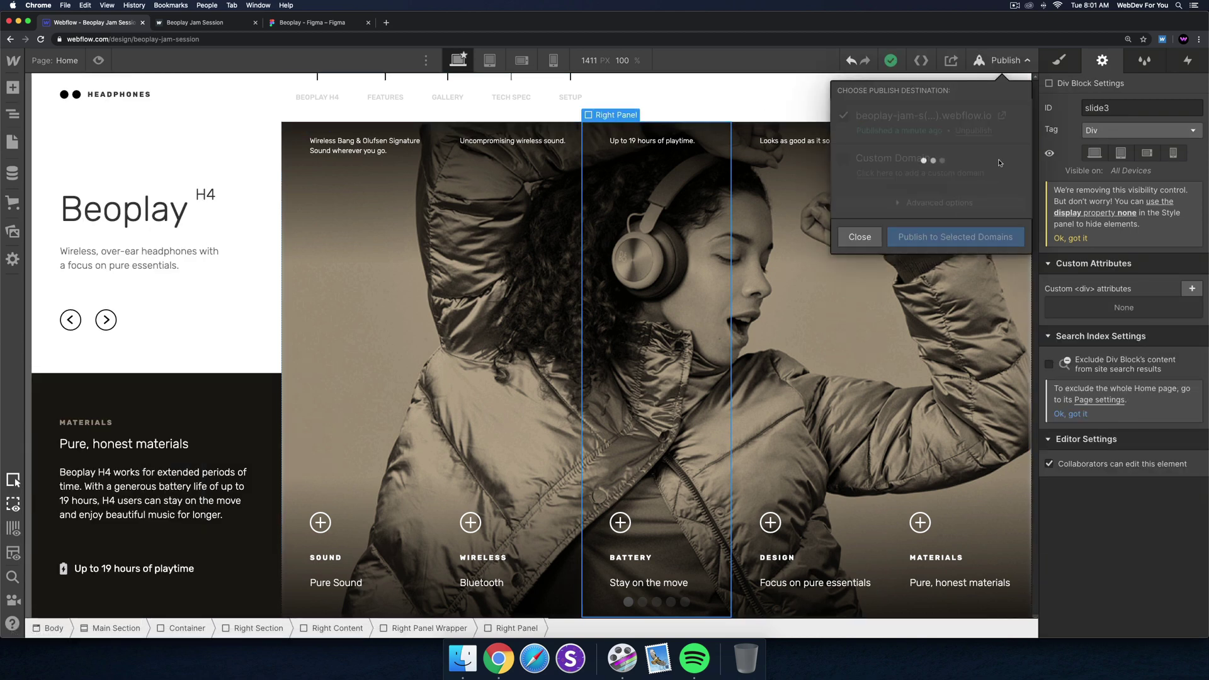
{"action": "left_click", "coordinate": [1002, 117]}
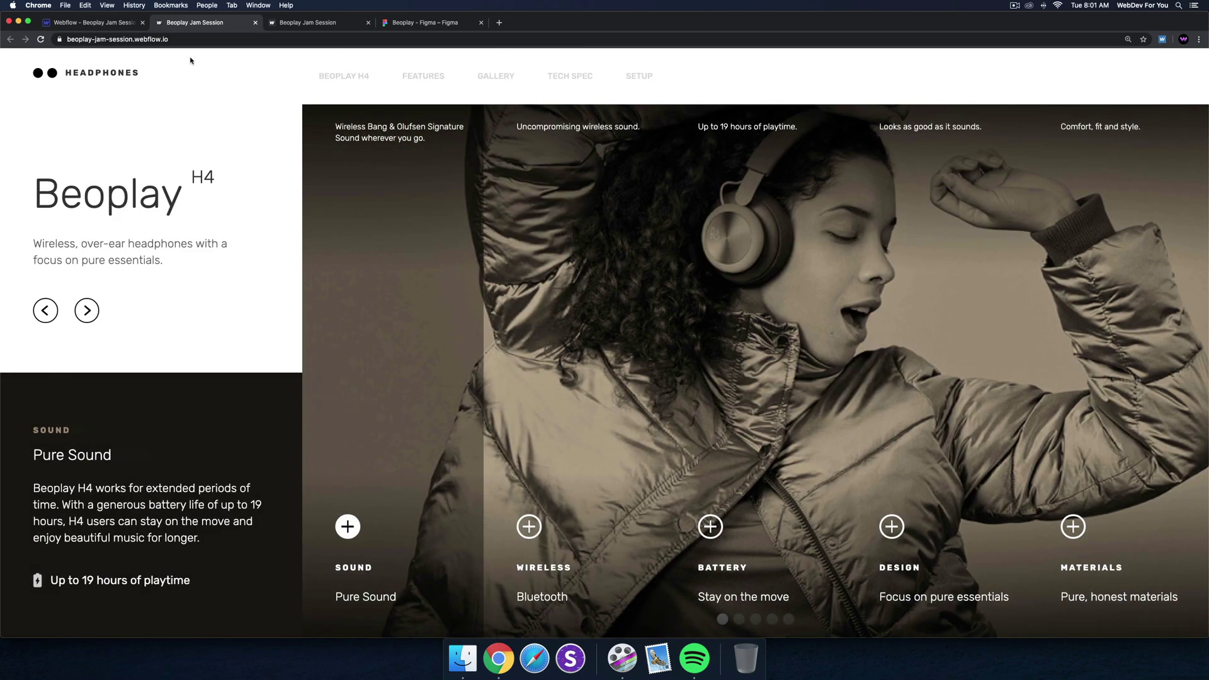
Back in the Webflow Designer, set the right section's Slider to a 500 ms duration with ease-out easing.
{"action": "left_click", "coordinate": [101, 23]}
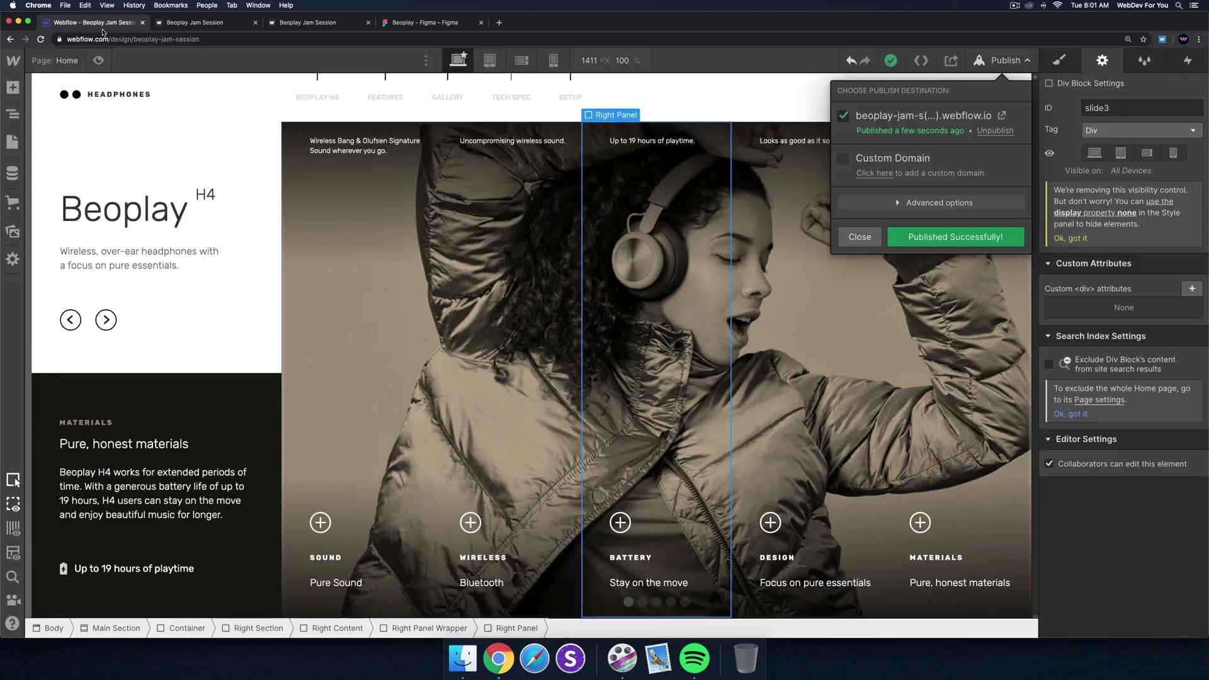
{"action": "left_click", "coordinate": [862, 245]}
{"action": "left_click", "coordinate": [13, 114]}
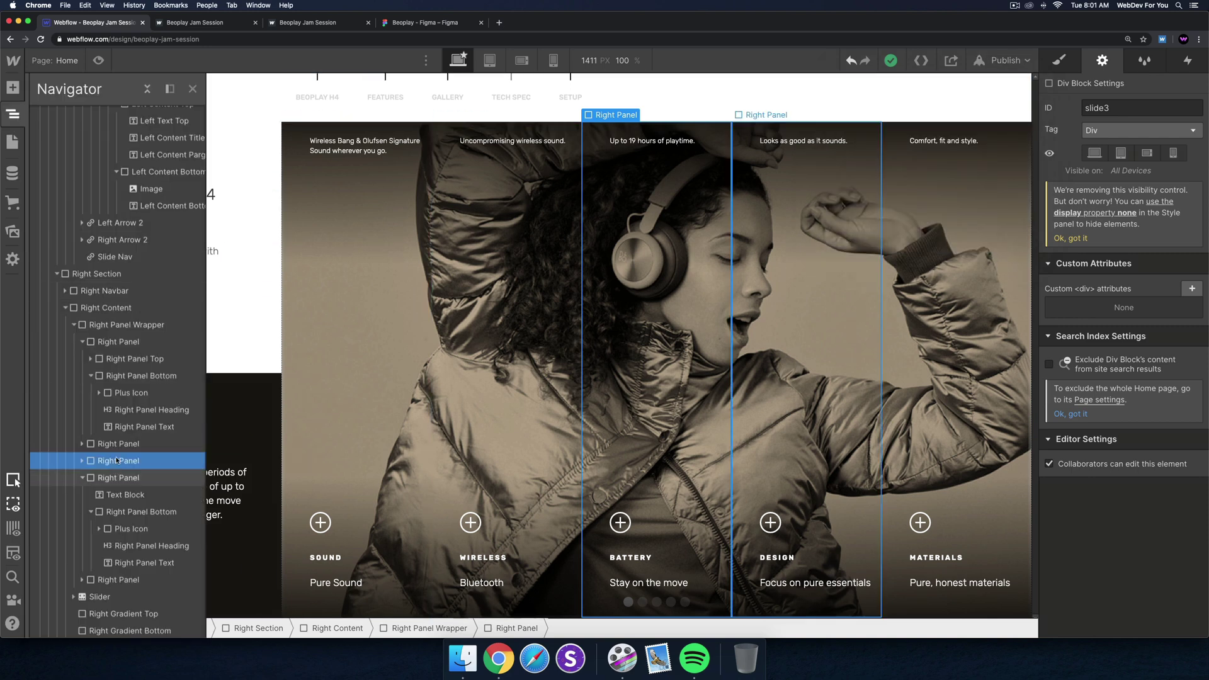
{"action": "scroll", "coordinate": [114, 353], "scroll_direction": "up", "scroll_amount": 5}
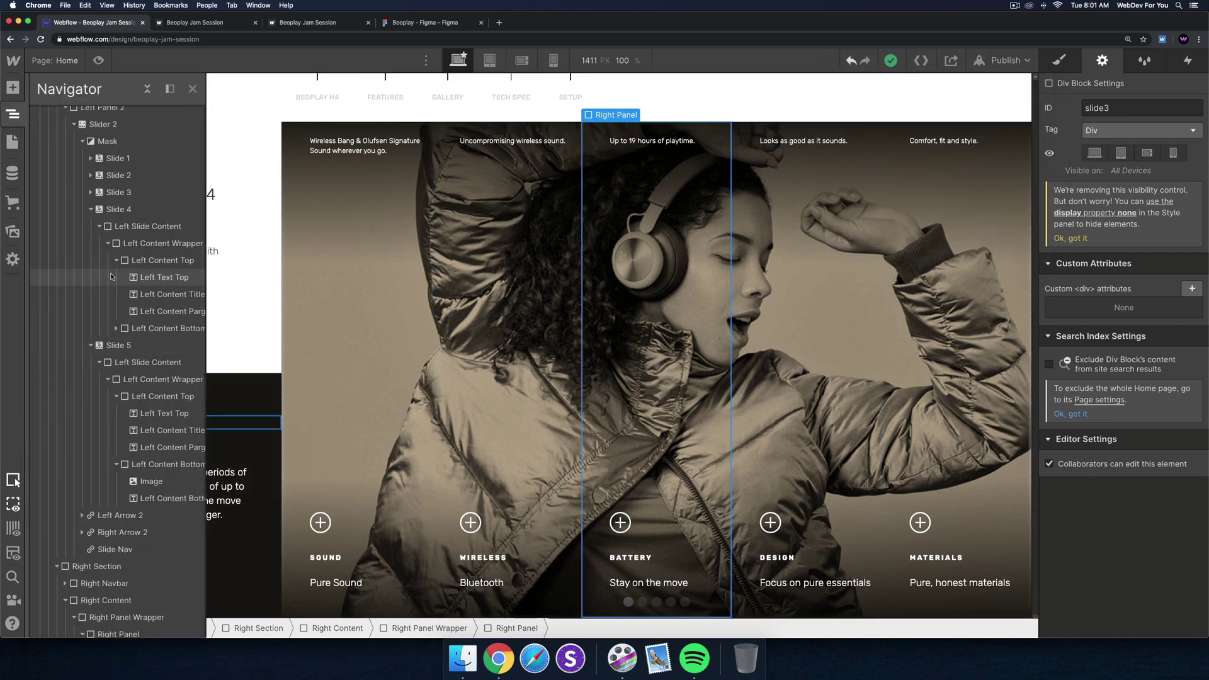
{"action": "left_click", "coordinate": [107, 141]}
{"action": "scroll", "coordinate": [88, 354], "scroll_direction": "down", "scroll_amount": 5}
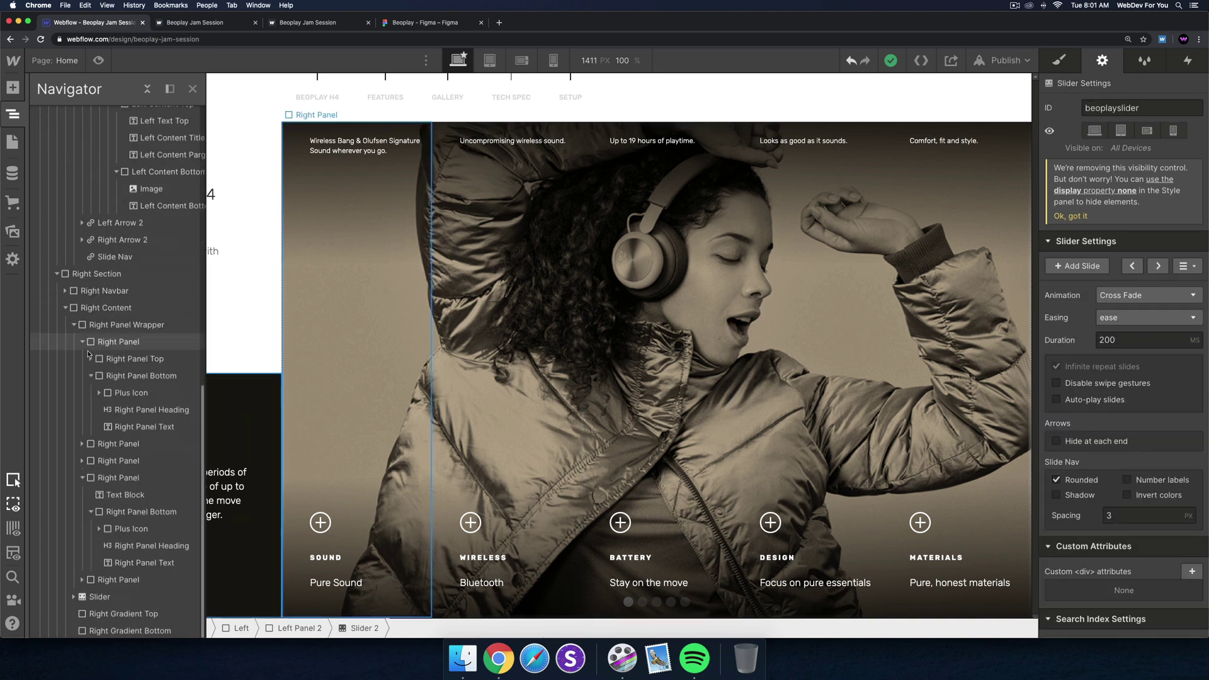
{"action": "left_click", "coordinate": [99, 597]}
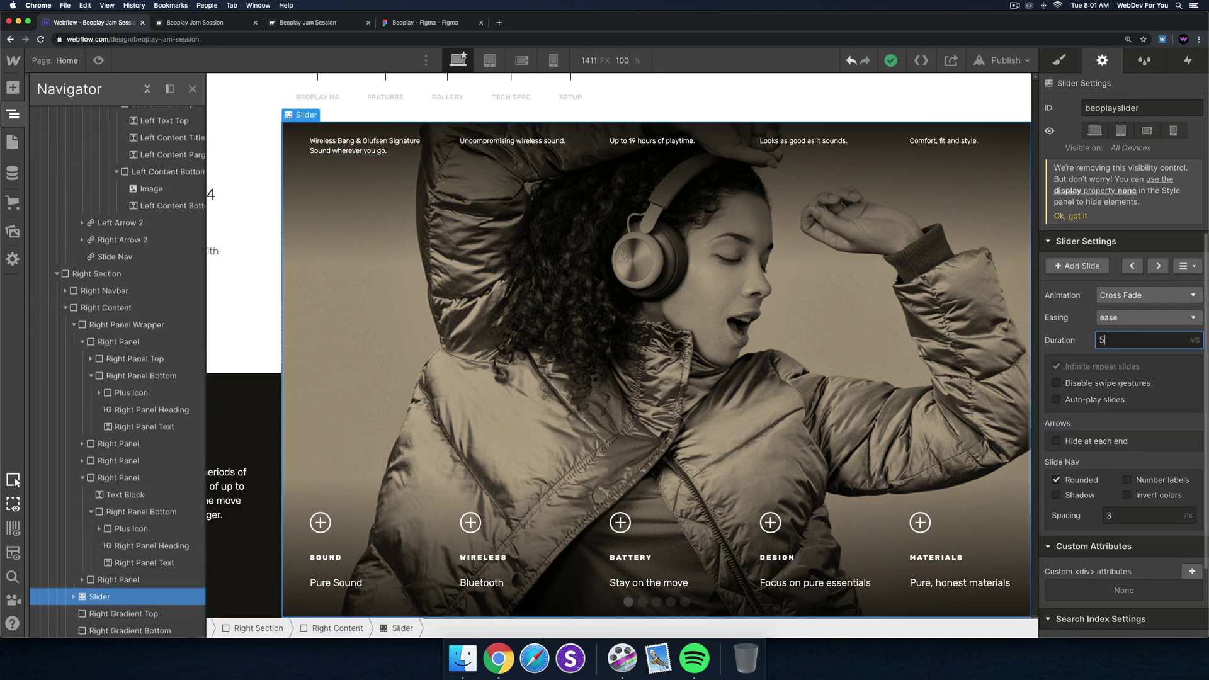
{"action": "left_click", "coordinate": [1142, 317]}
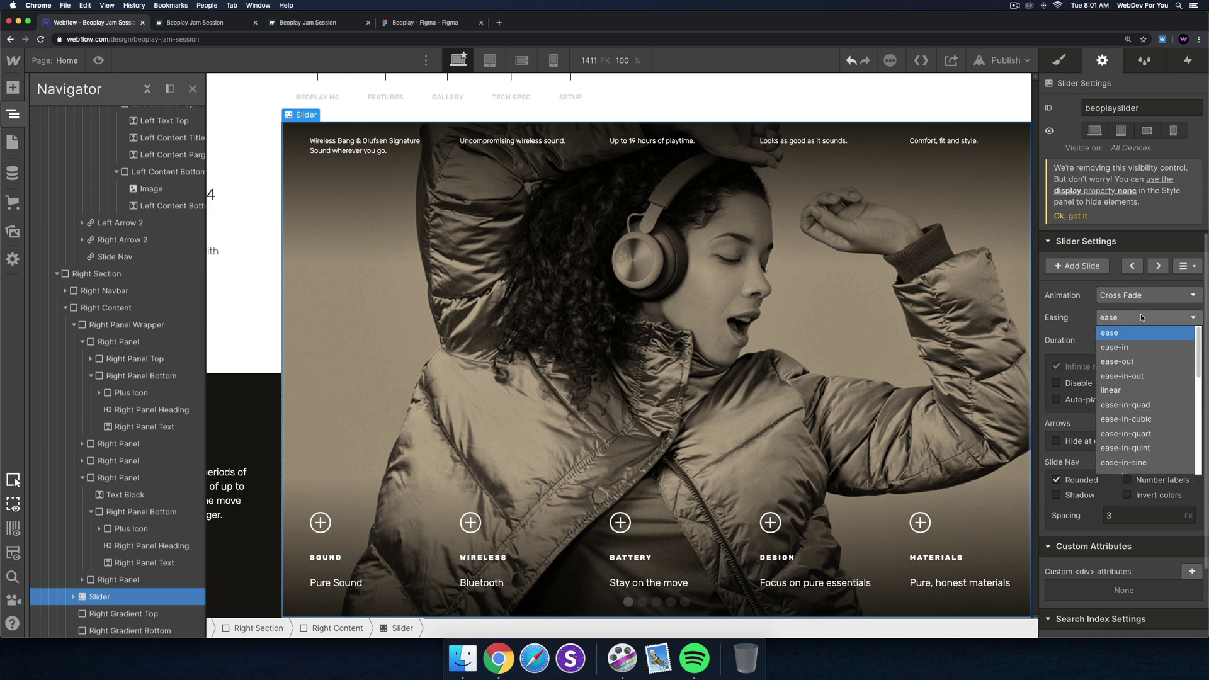
{"action": "left_click", "coordinate": [1127, 361]}
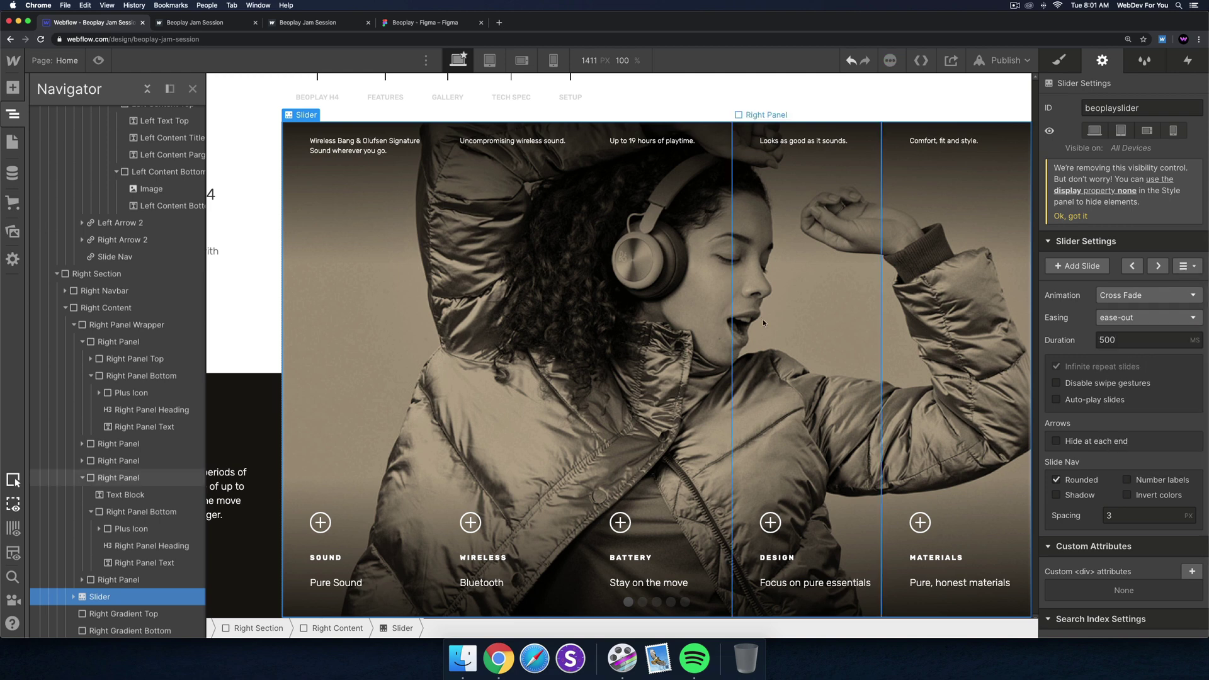
Set the easing of Slider 2 in Left Panel 2 to ease-out.
{"action": "left_click", "coordinate": [271, 544]}
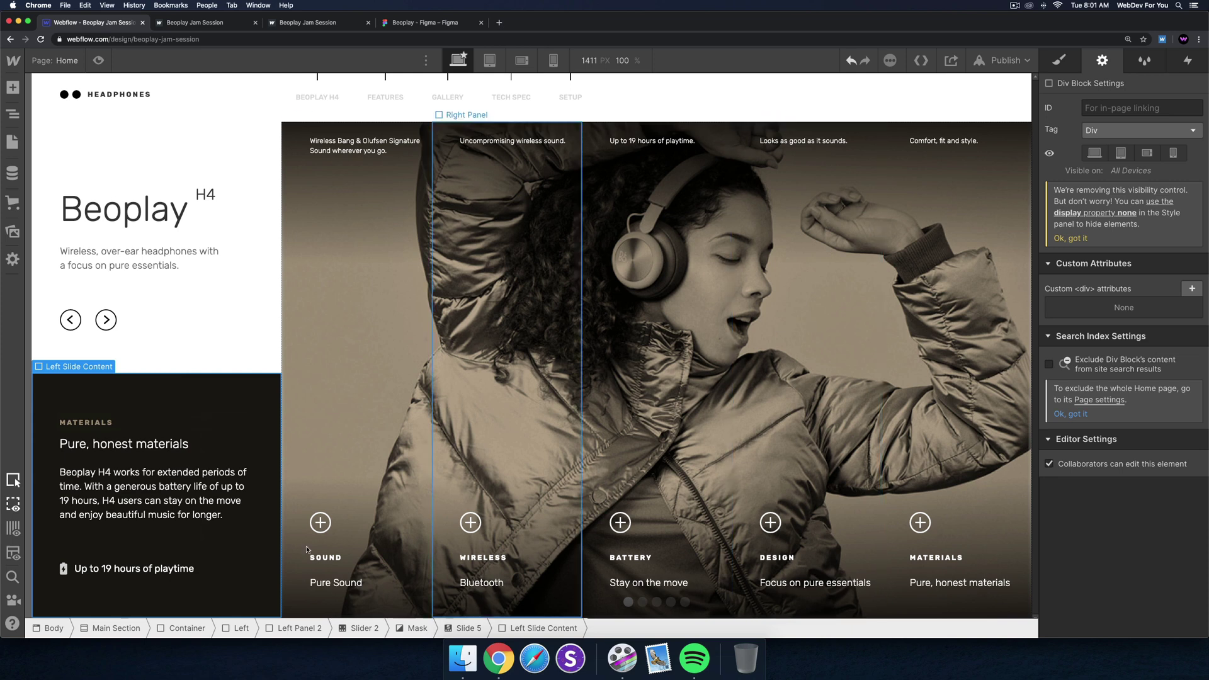
{"action": "left_click", "coordinate": [364, 628]}
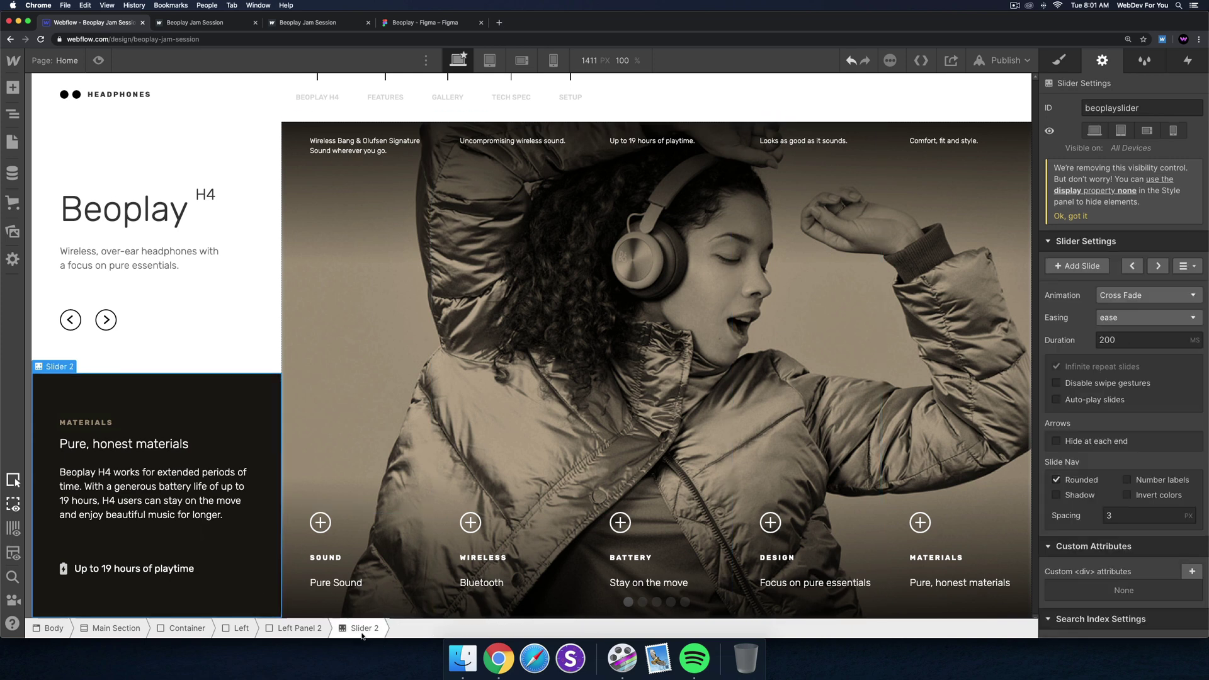
{"action": "left_click", "coordinate": [1120, 323]}
{"action": "left_click", "coordinate": [1118, 362]}
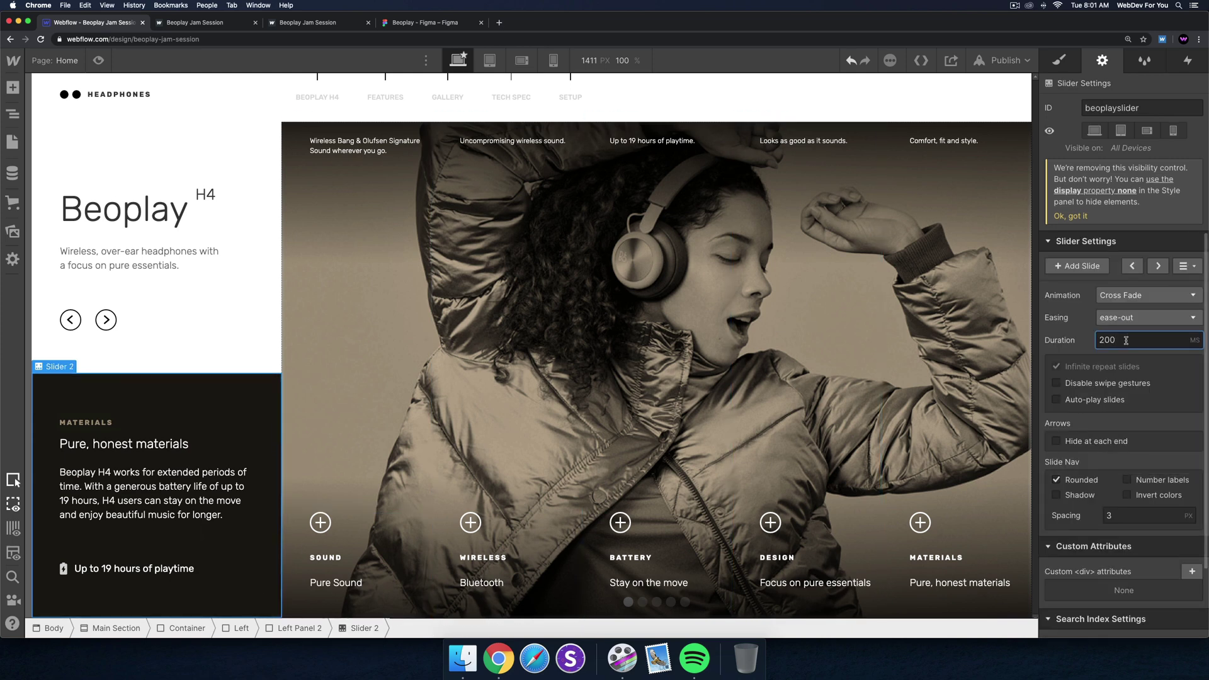
{"action": "left_click", "coordinate": [793, 224]}
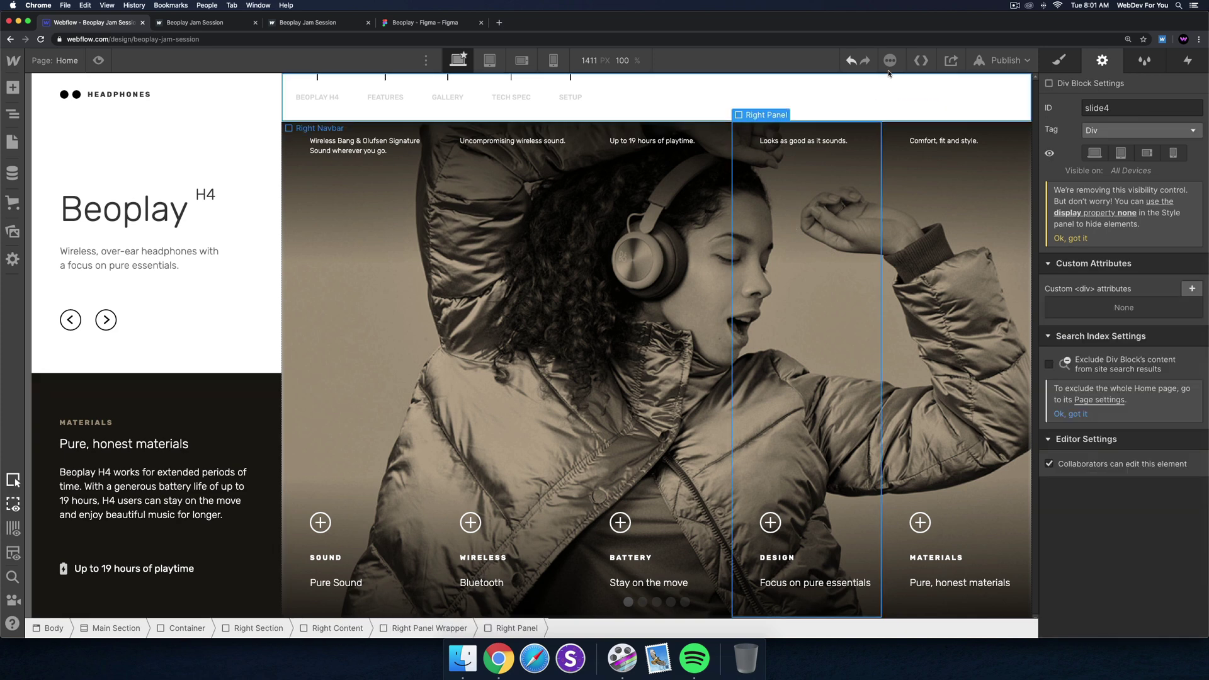
Republish the site to its webflow.io domain with the new easing settings and open the published page.
{"action": "left_click", "coordinate": [1005, 59]}
{"action": "left_click", "coordinate": [974, 234]}
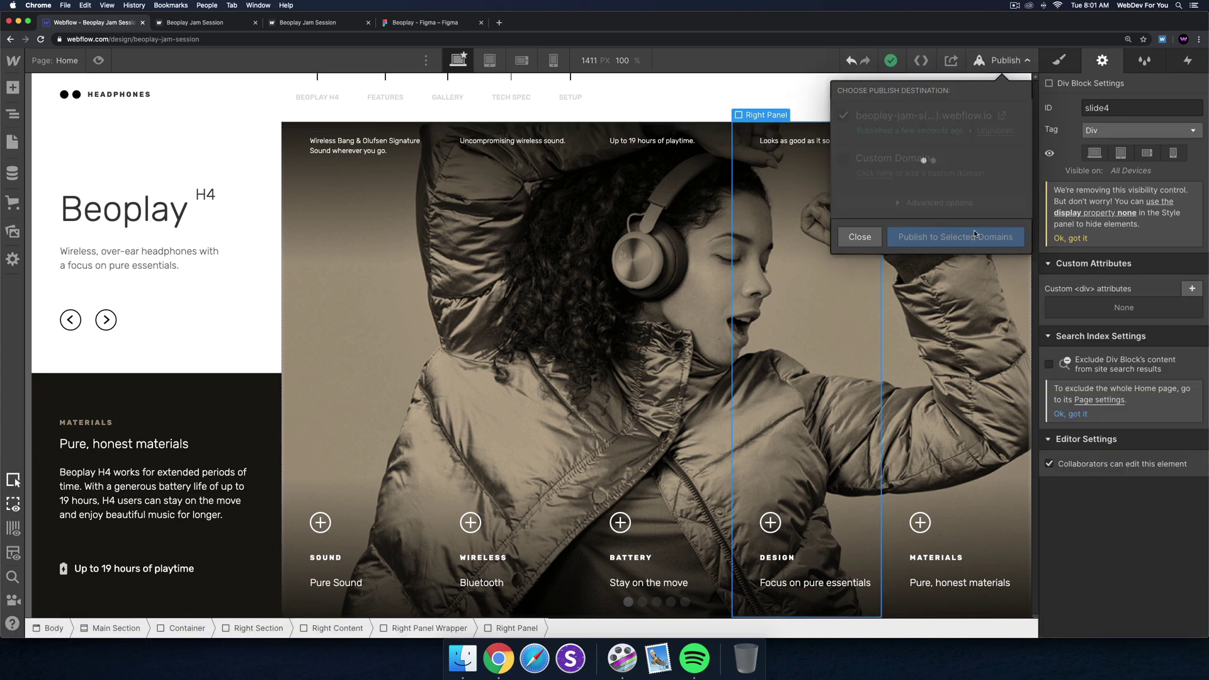
{"action": "left_click", "coordinate": [1003, 115]}
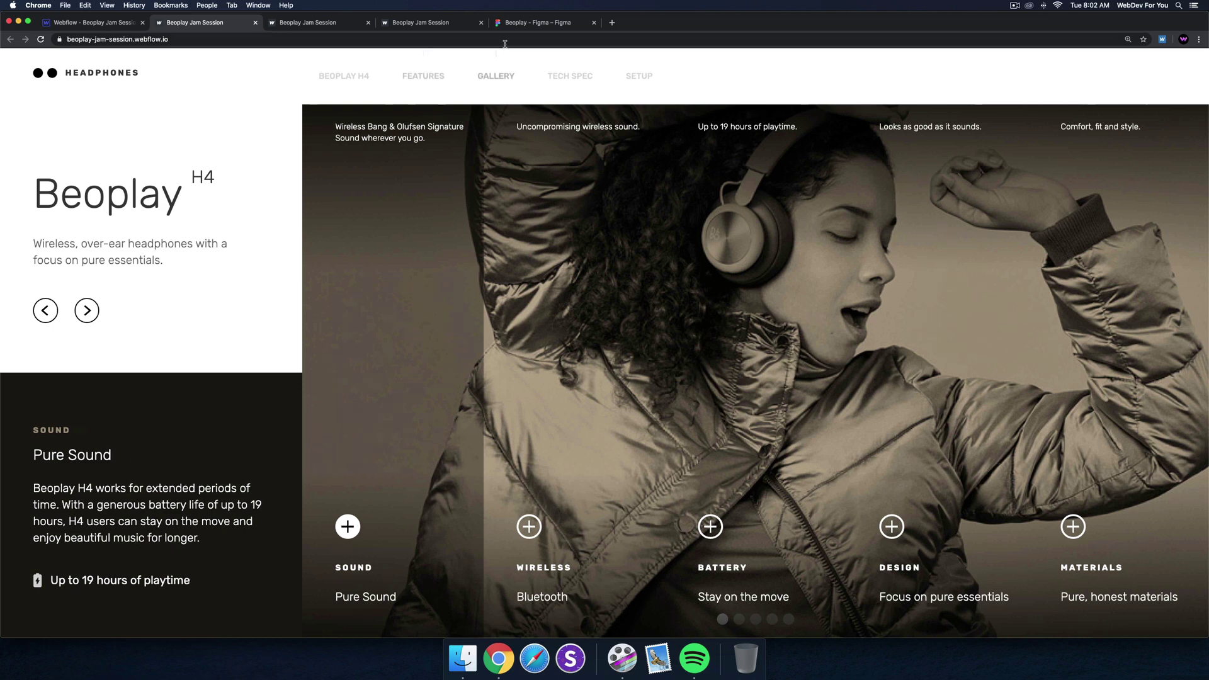
Compare the original Beoplay design in Figma with the Webflow build and the published page.
{"action": "left_click", "coordinate": [535, 22]}
{"action": "left_click", "coordinate": [338, 468]}
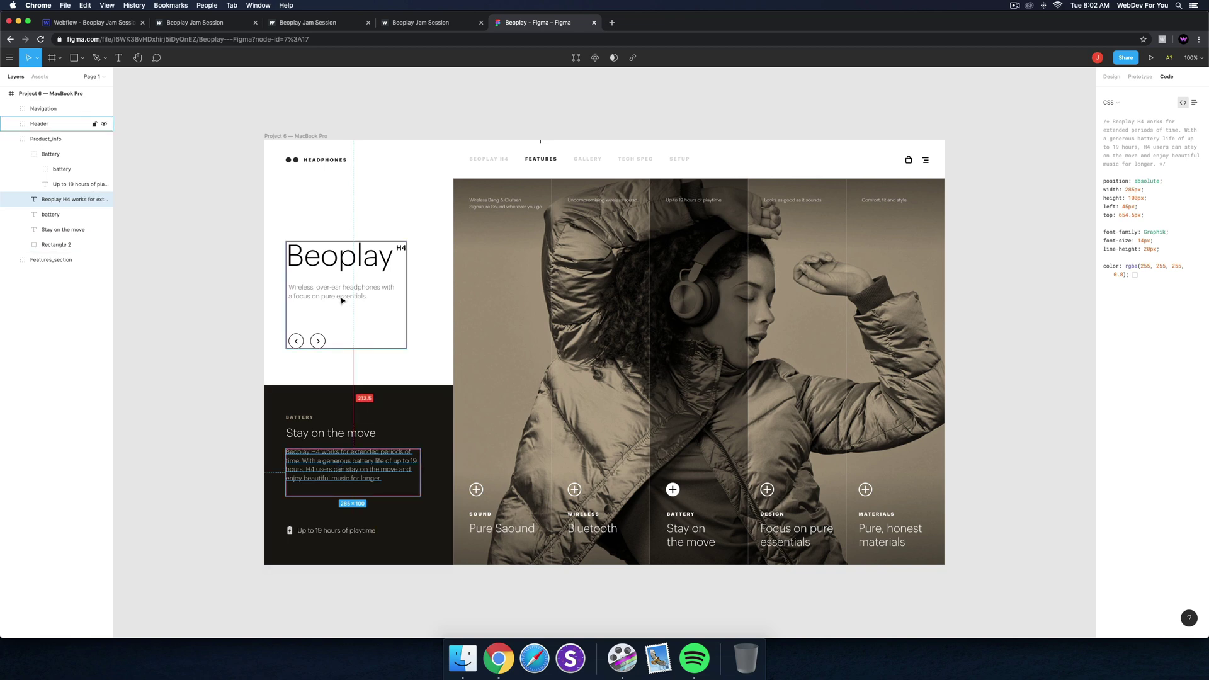
{"action": "left_click", "coordinate": [95, 22]}
{"action": "left_click", "coordinate": [351, 407]}
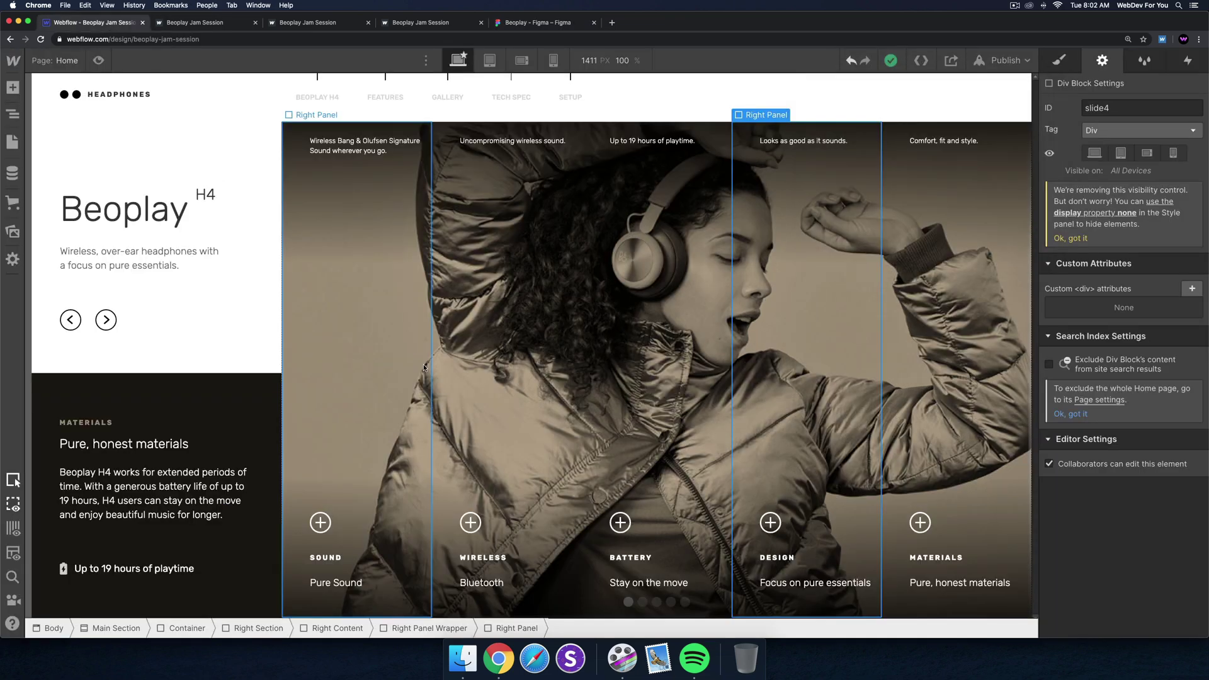
{"action": "left_click", "coordinate": [402, 24]}
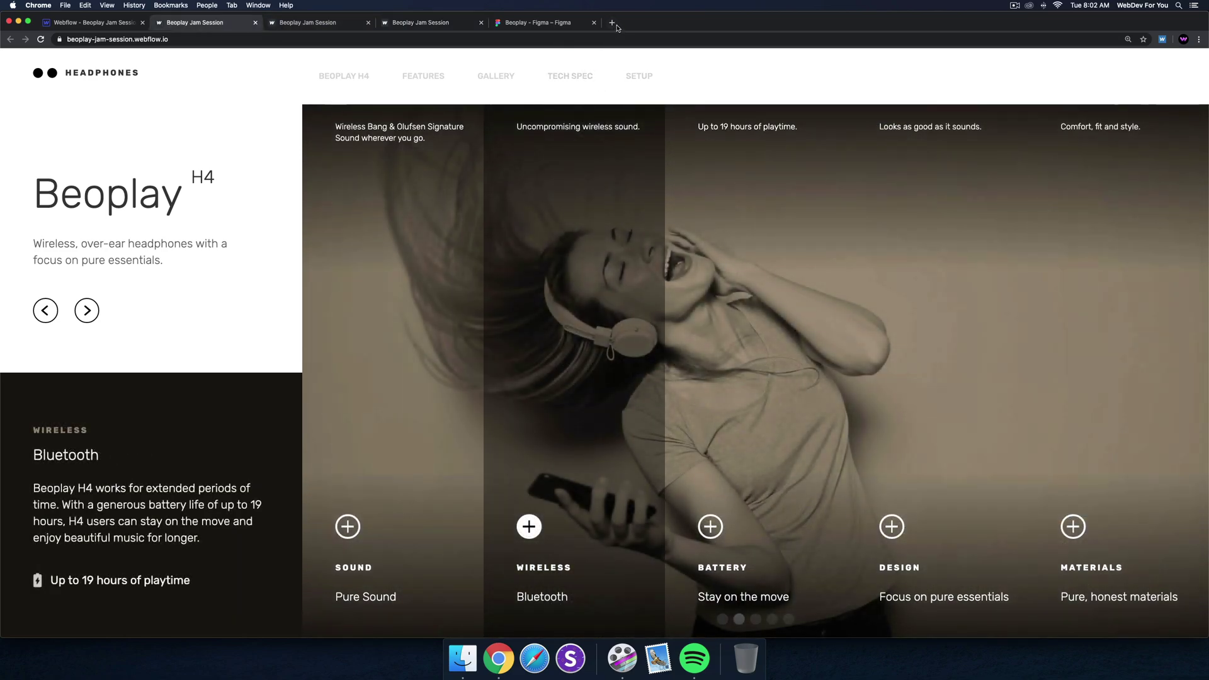
Open the WebDev For You Gumroad page in a new browser tab and browse its Webflow template products.
{"action": "left_click", "coordinate": [611, 22]}
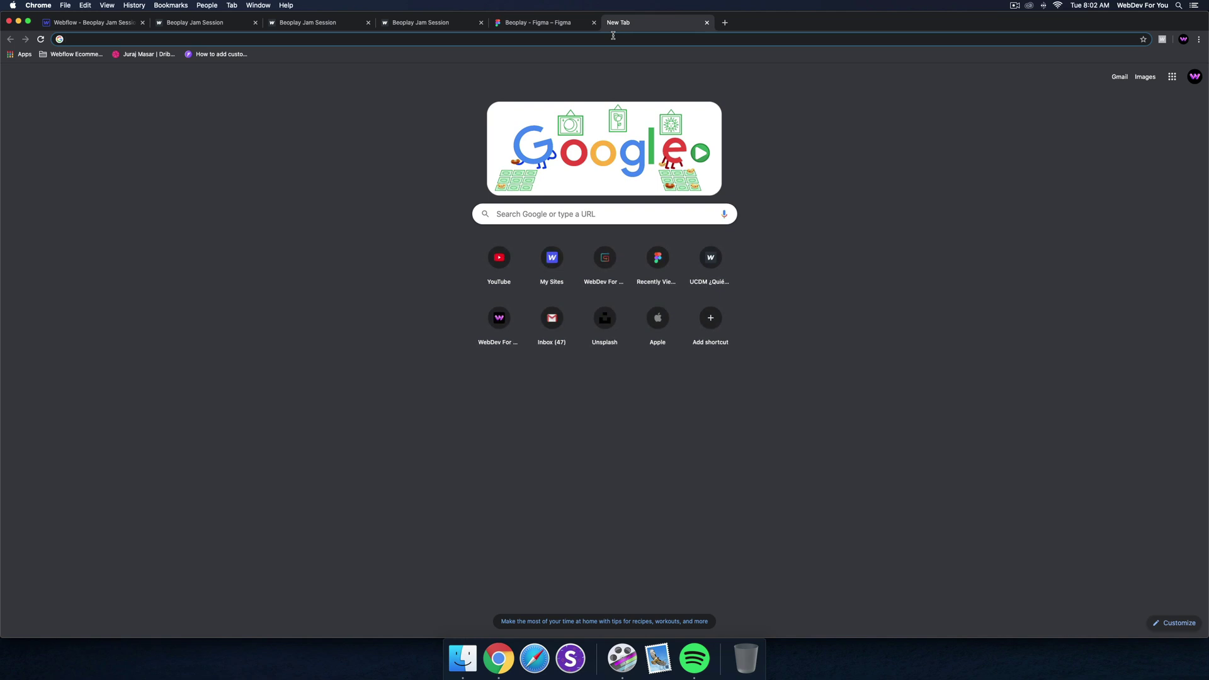
{"action": "left_click", "coordinate": [612, 36]}
{"action": "type", "text": "gum"}
{"action": "key", "text": "Return"}
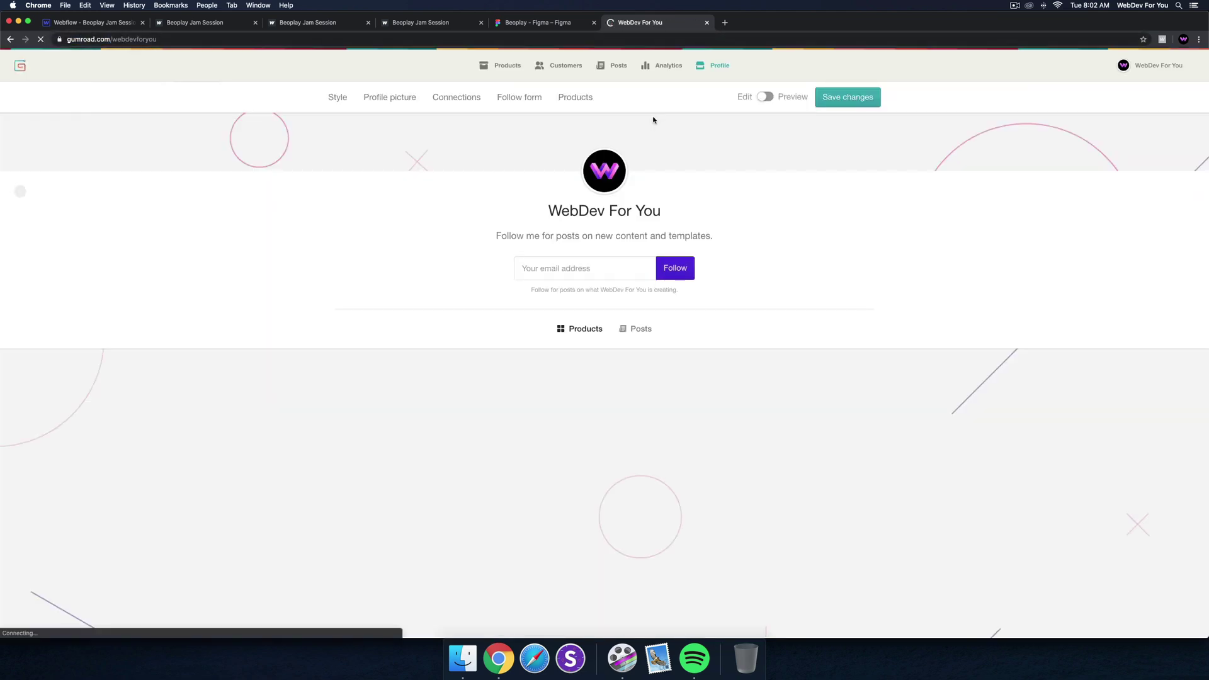
{"action": "scroll", "coordinate": [643, 180], "scroll_direction": "down", "scroll_amount": 3}
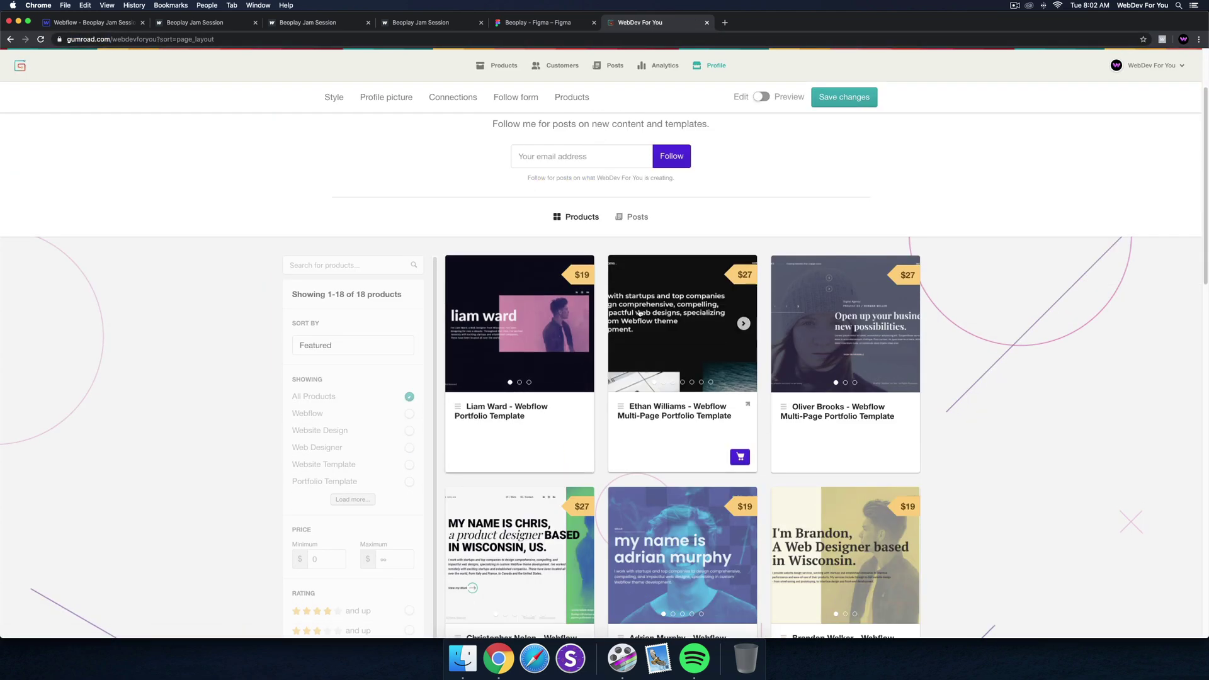
{"action": "scroll", "coordinate": [648, 350], "scroll_direction": "down", "scroll_amount": 8}
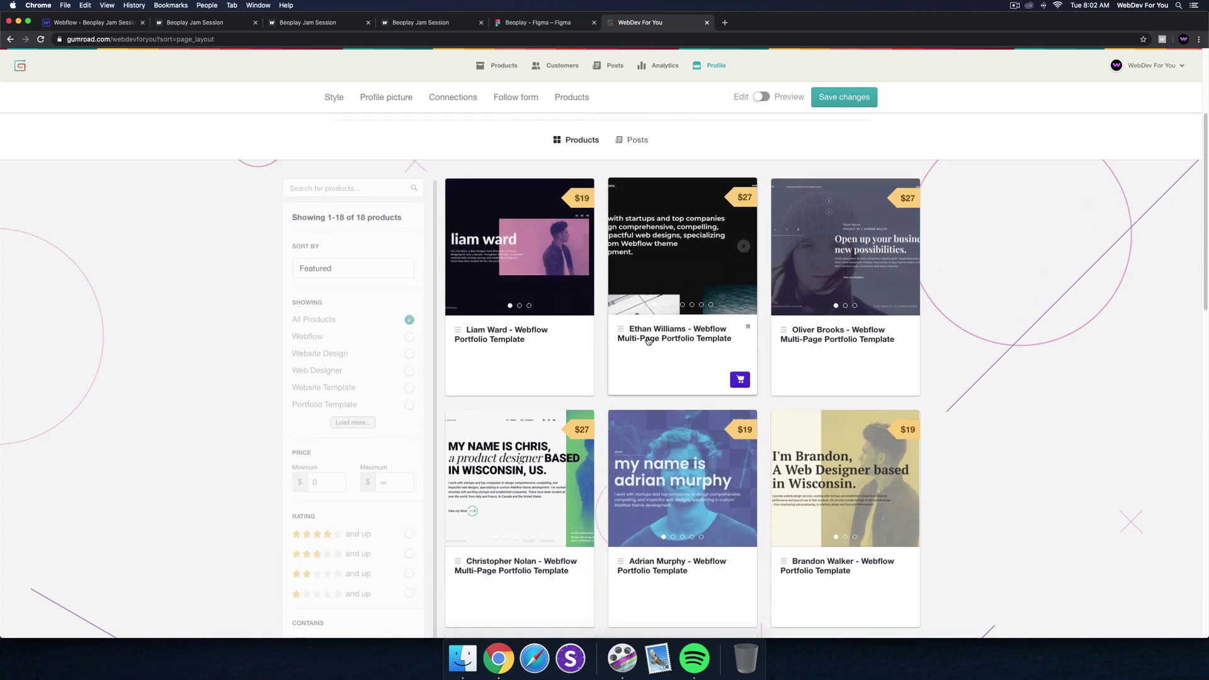
Look over the featured Webflow portfolio templates in the product grid of the Gumroad profile page.
{"action": "scroll", "coordinate": [650, 348], "scroll_direction": "down", "scroll_amount": 2}
{"action": "scroll", "coordinate": [605, 308], "scroll_direction": "up", "scroll_amount": 10}
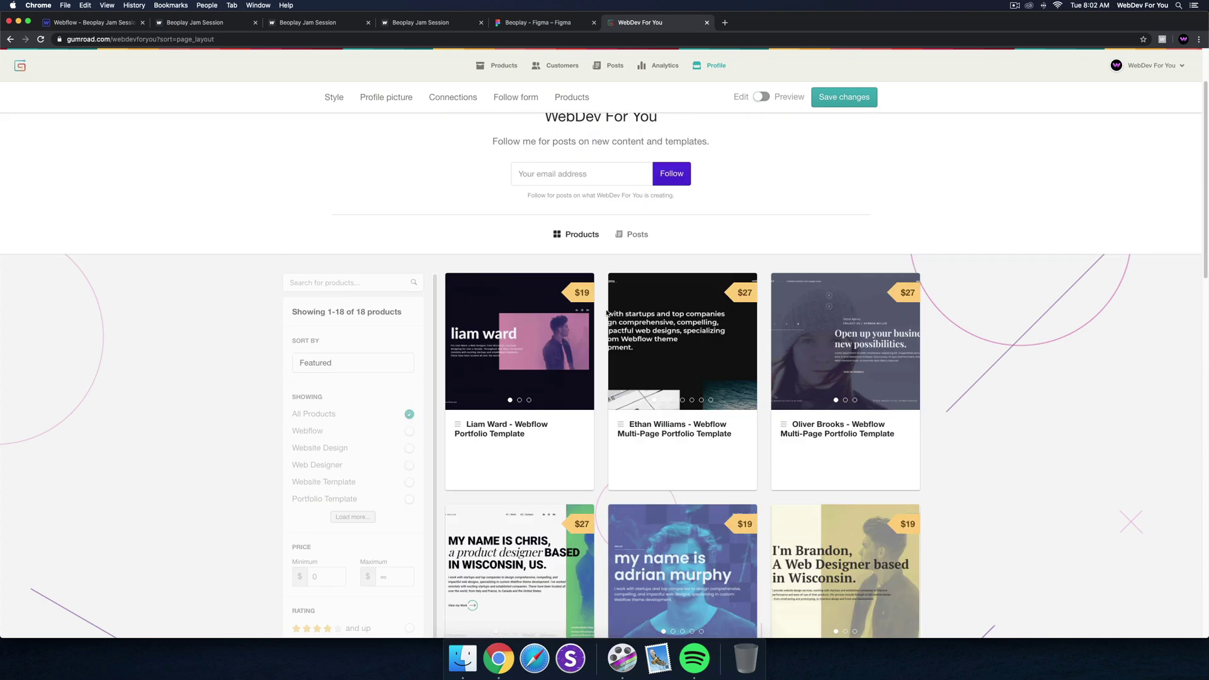
{"action": "scroll", "coordinate": [790, 301], "scroll_direction": "down", "scroll_amount": 1}
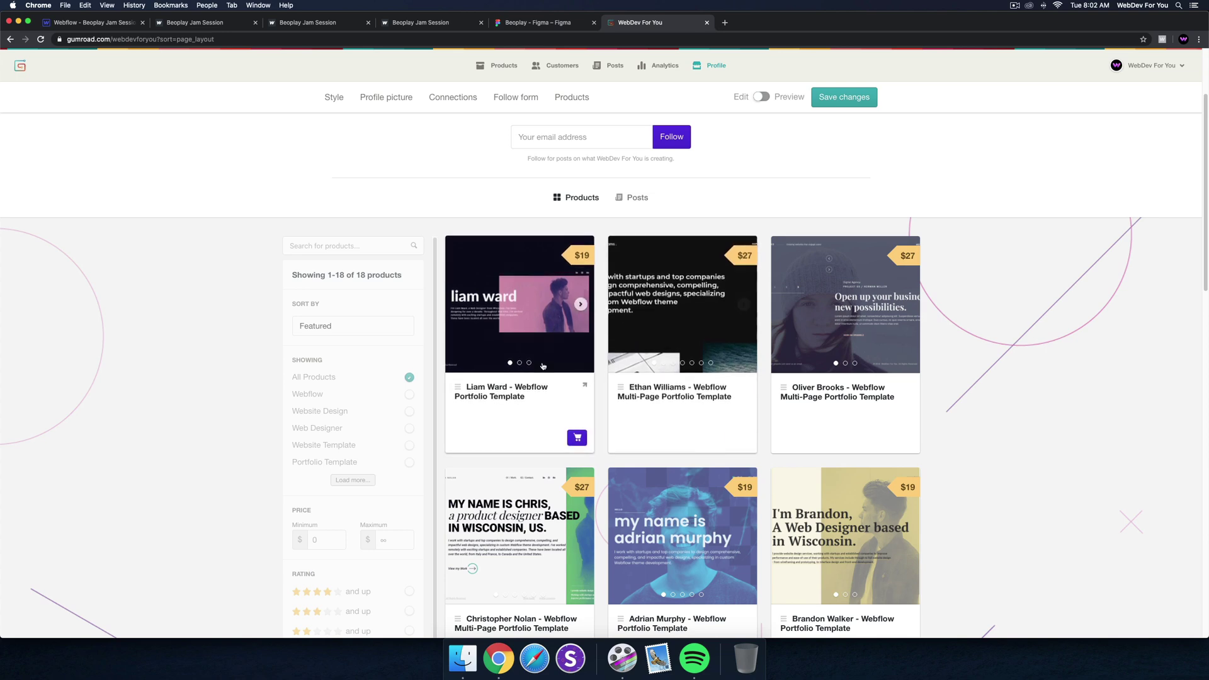
{"action": "scroll", "coordinate": [523, 334], "scroll_direction": "down", "scroll_amount": 1}
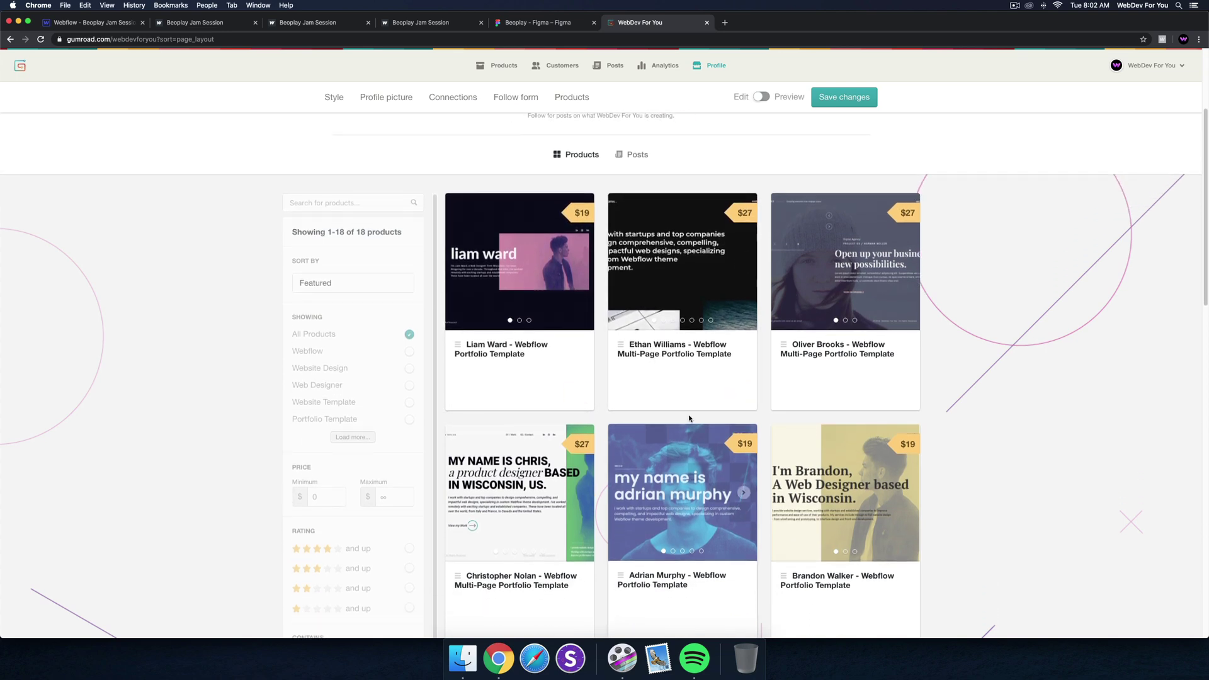
{"action": "scroll", "coordinate": [637, 371], "scroll_direction": "down", "scroll_amount": 3}
{"action": "scroll", "coordinate": [637, 371], "scroll_direction": "up", "scroll_amount": 3}
Open webdevforyou.com in a new browser tab and look through the template listings on its home page.
{"action": "left_click", "coordinate": [725, 23]}
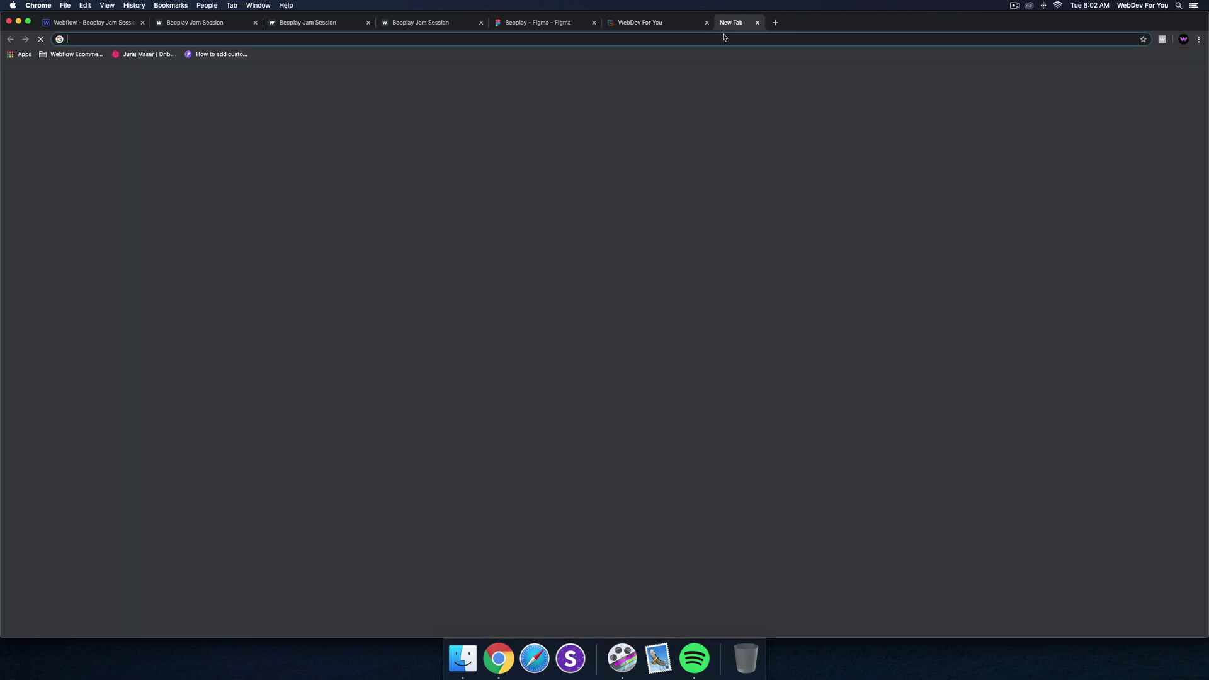
{"action": "type", "text": "webd"}
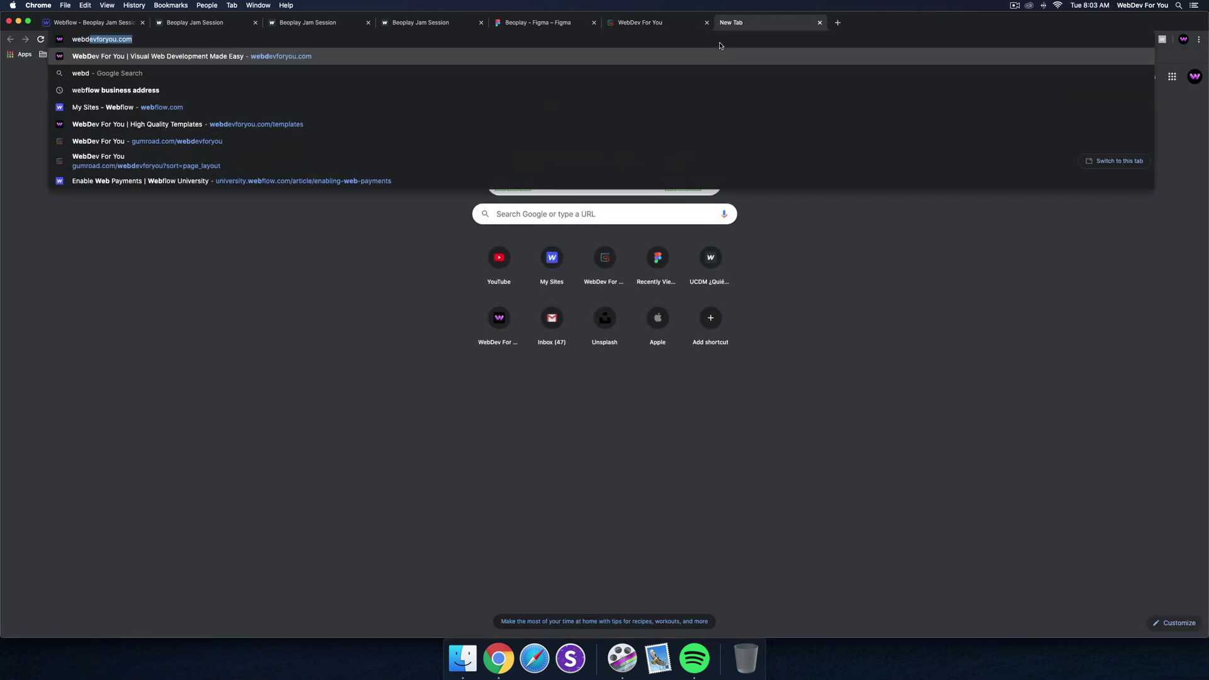
{"action": "type", "text": "ev"}
{"action": "key", "text": "Return"}
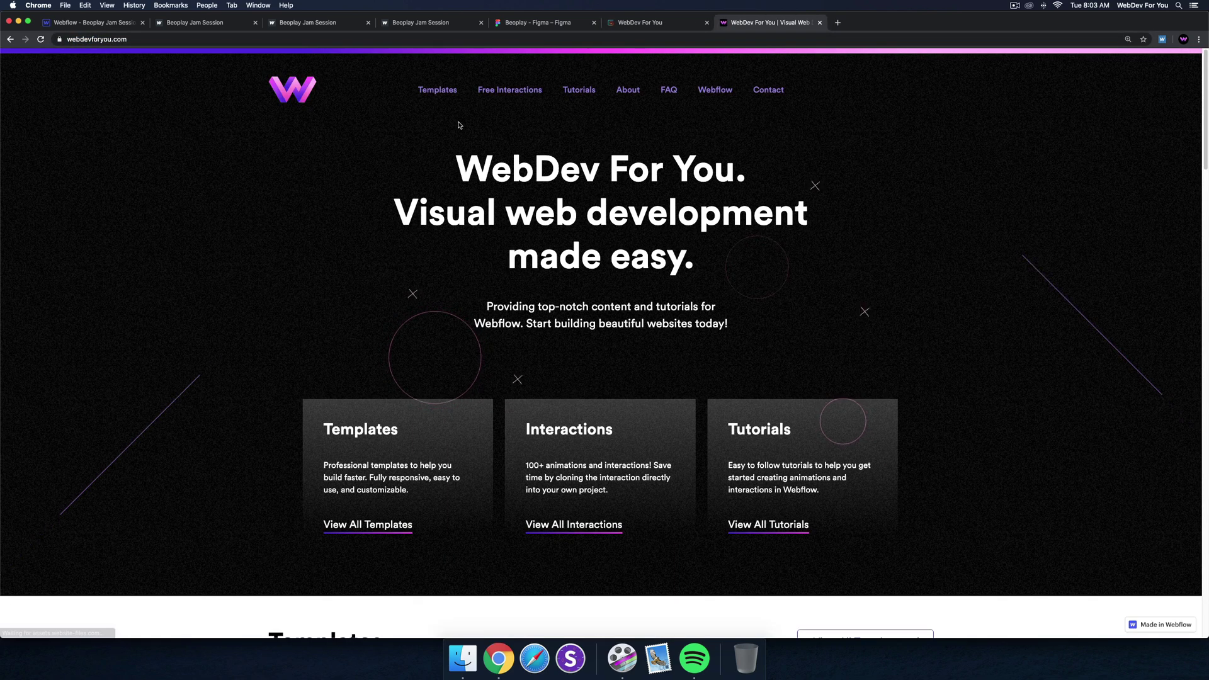
{"action": "left_click", "coordinate": [424, 91]}
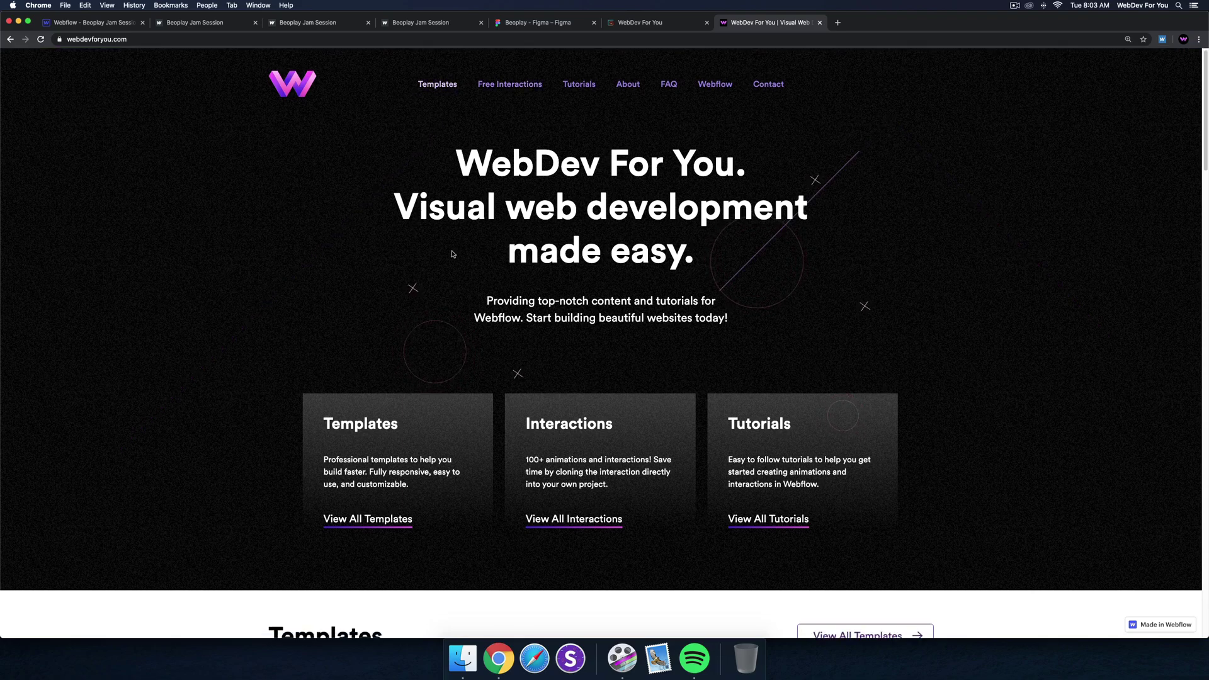
{"action": "scroll", "coordinate": [595, 290], "scroll_direction": "down", "scroll_amount": 5}
{"action": "scroll", "coordinate": [595, 289], "scroll_direction": "down", "scroll_amount": 9}
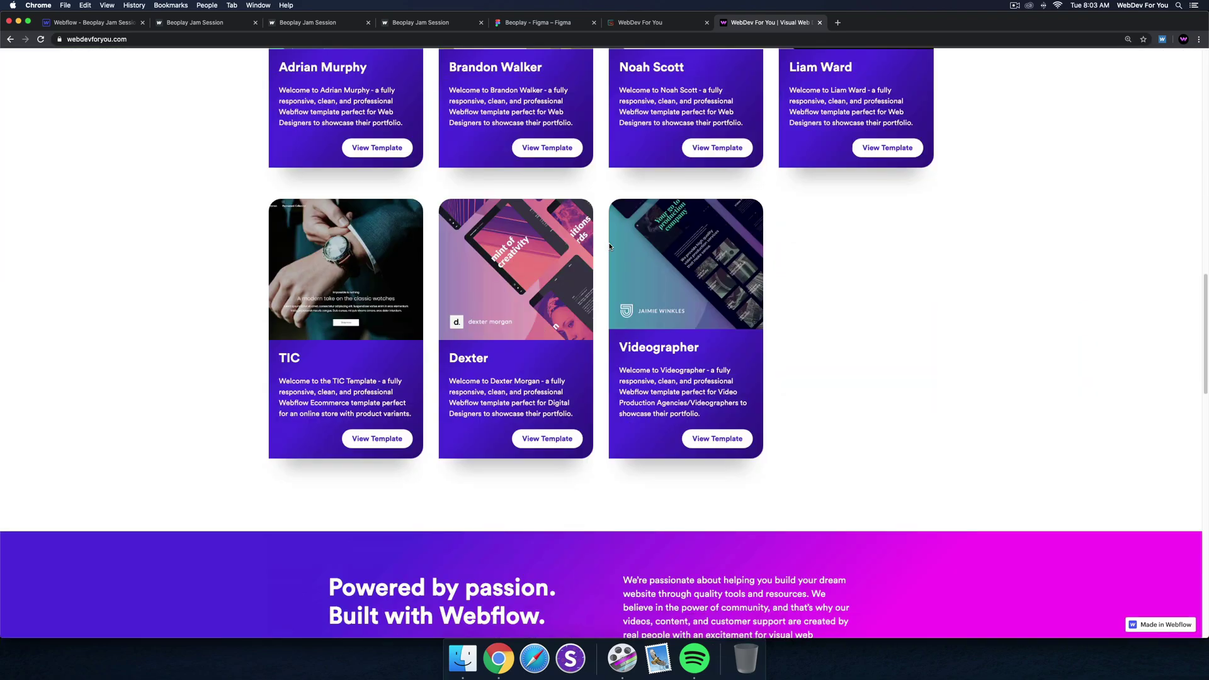
Open the Free Interactions page of webdevforyou.com and look through its cloneable interaction demos.
{"action": "scroll", "coordinate": [609, 247], "scroll_direction": "up", "scroll_amount": 6}
{"action": "scroll", "coordinate": [609, 248], "scroll_direction": "up", "scroll_amount": 10}
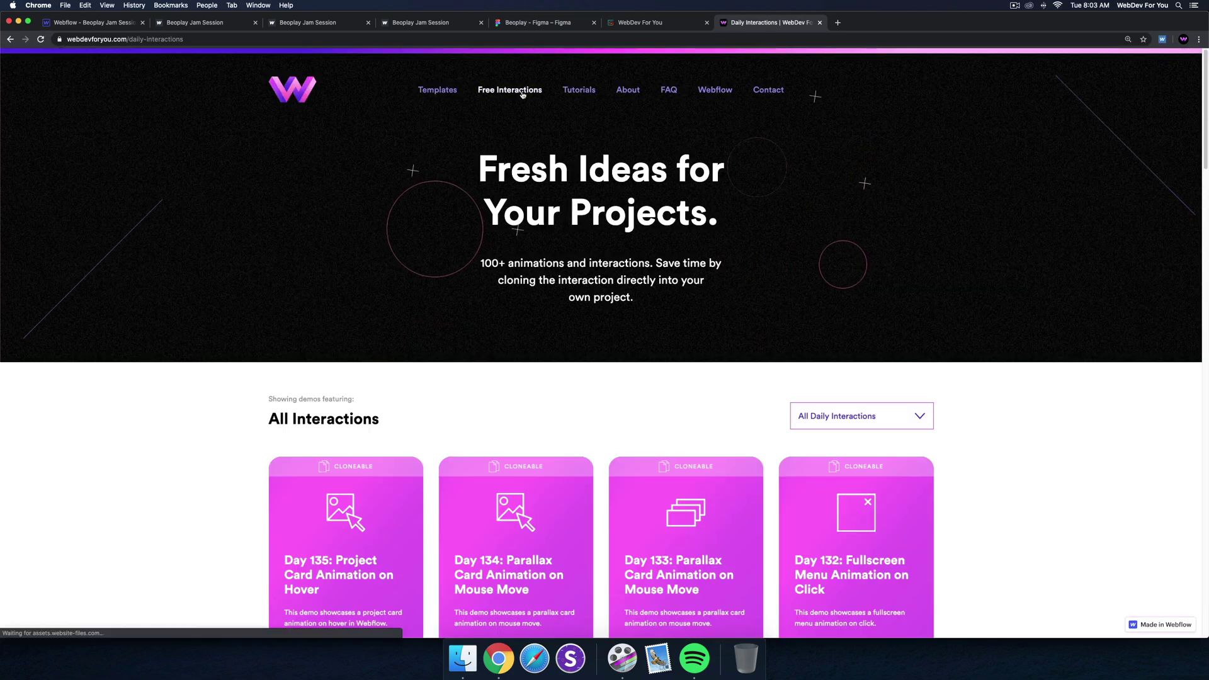
{"action": "scroll", "coordinate": [552, 349], "scroll_direction": "down", "scroll_amount": 4}
{"action": "scroll", "coordinate": [553, 349], "scroll_direction": "up", "scroll_amount": 4}
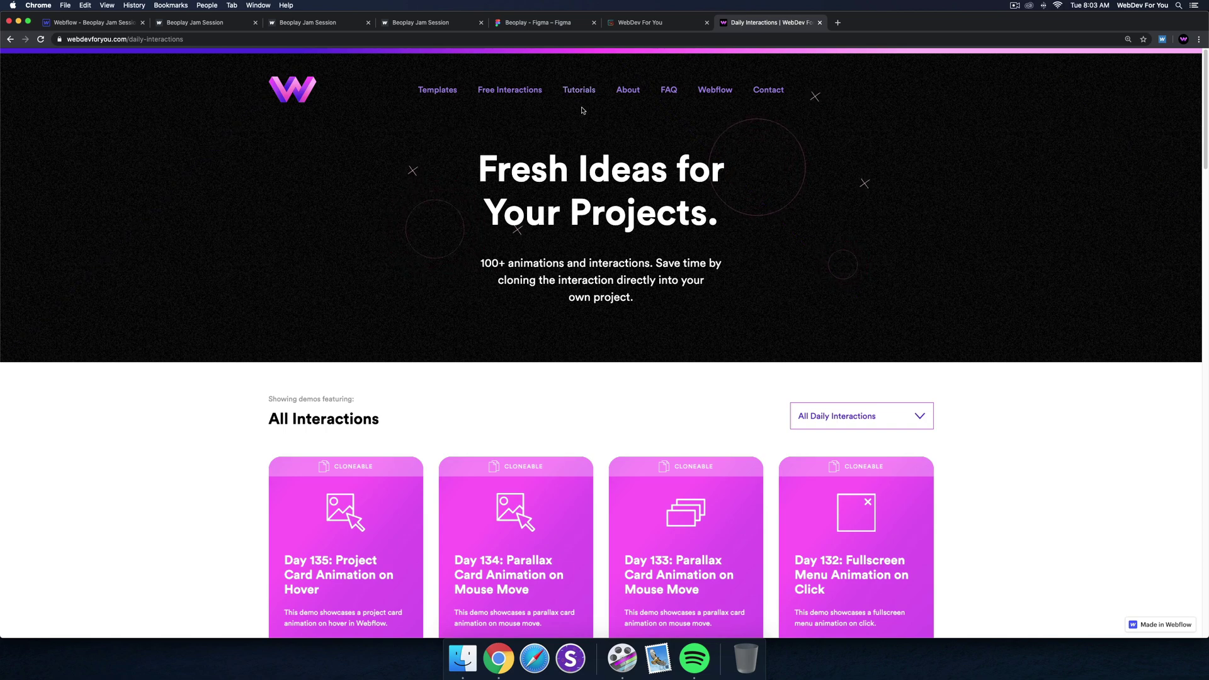
Return to the Beoplay Jam Session project in Webflow and select the Sound Right Panel with the ID slide1.
{"action": "left_click", "coordinate": [95, 22]}
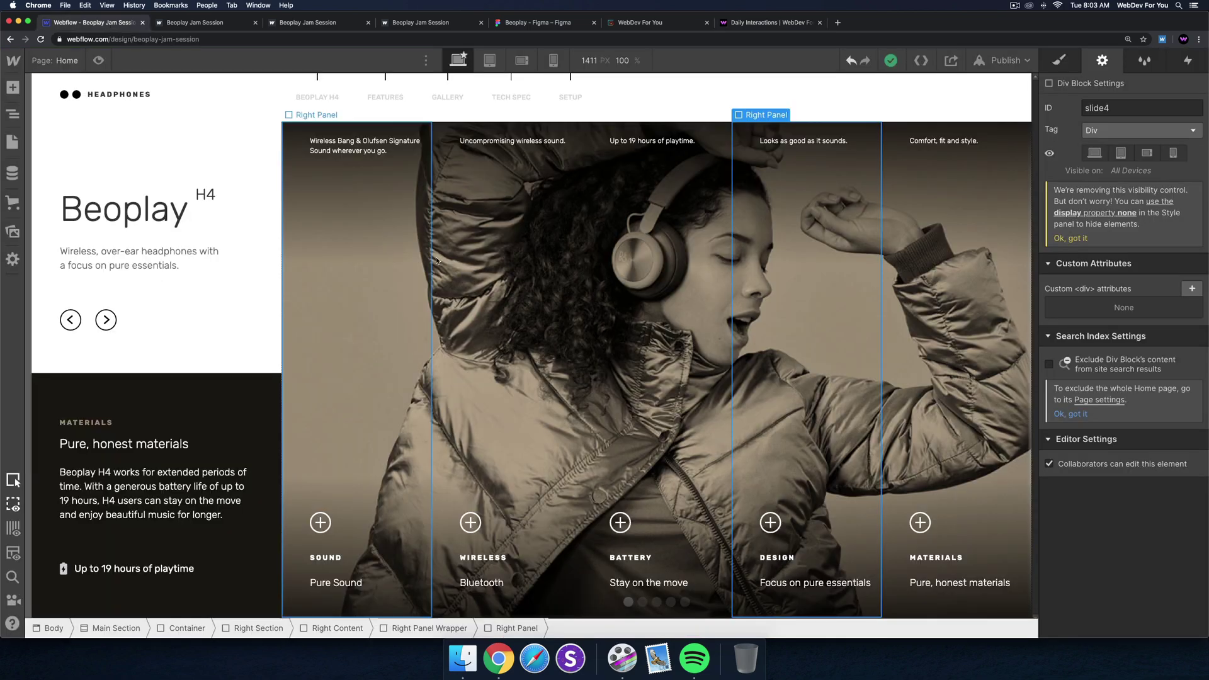
{"action": "left_click", "coordinate": [378, 264]}
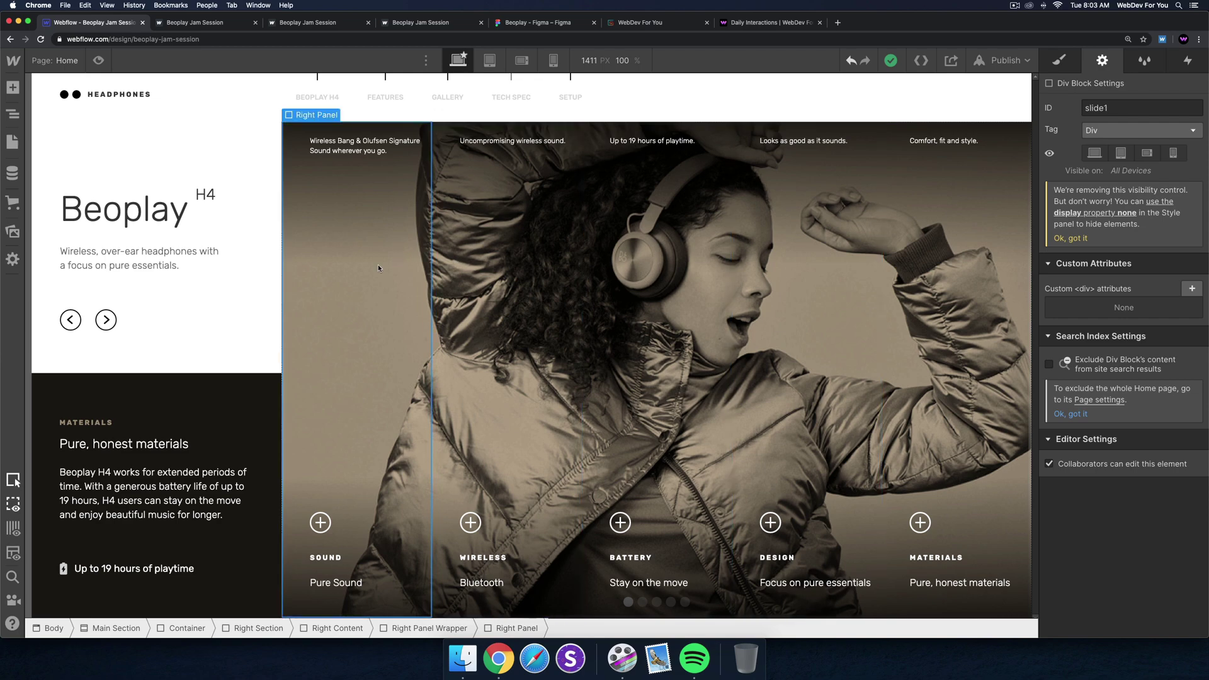